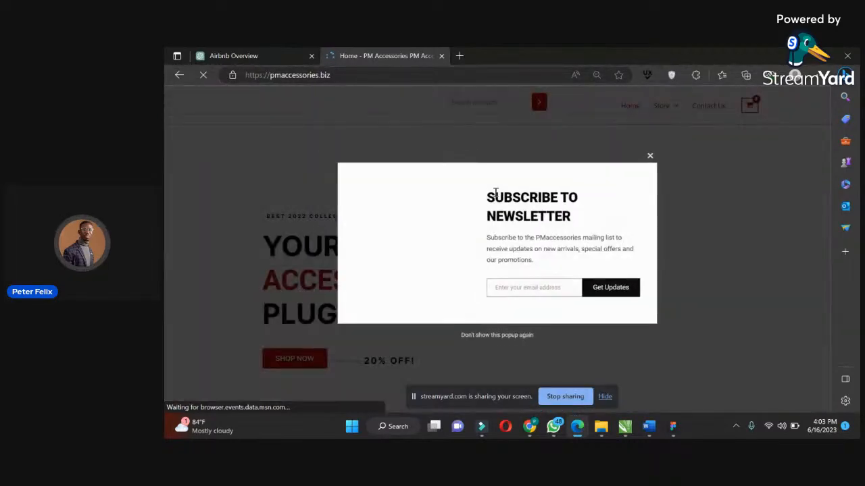
Dismiss the newsletter popup and look through the PM Accessories store homepage, including the men's collection.
{"action": "left_click", "coordinate": [654, 154]}
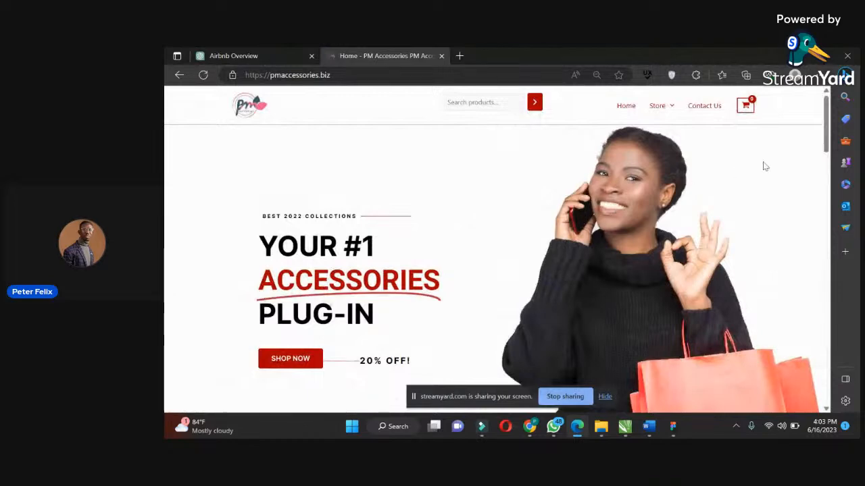
{"action": "scroll", "coordinate": [827, 110], "scroll_direction": "down", "scroll_amount": 3}
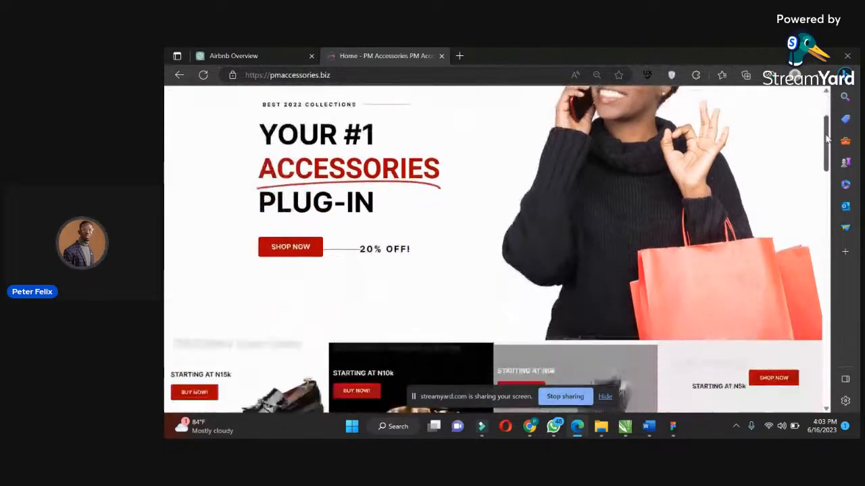
{"action": "left_click", "coordinate": [654, 156]}
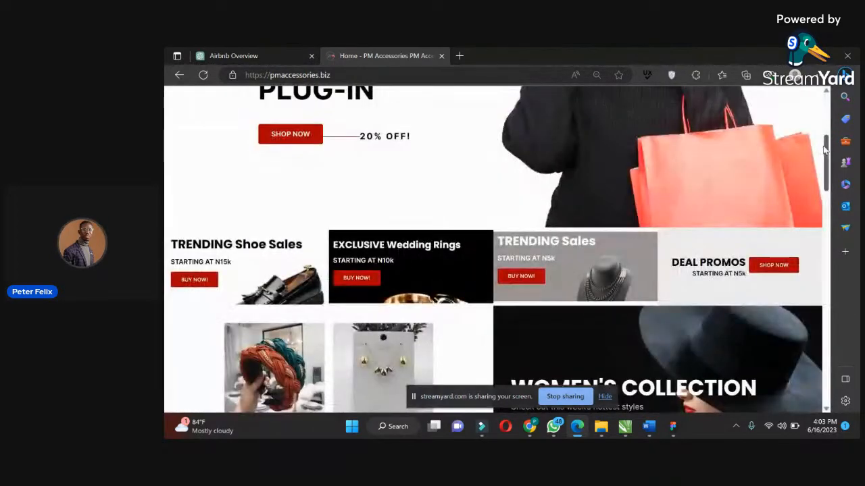
{"action": "left_click_drag", "start_coordinate": [824, 150], "coordinate": [816, 214]}
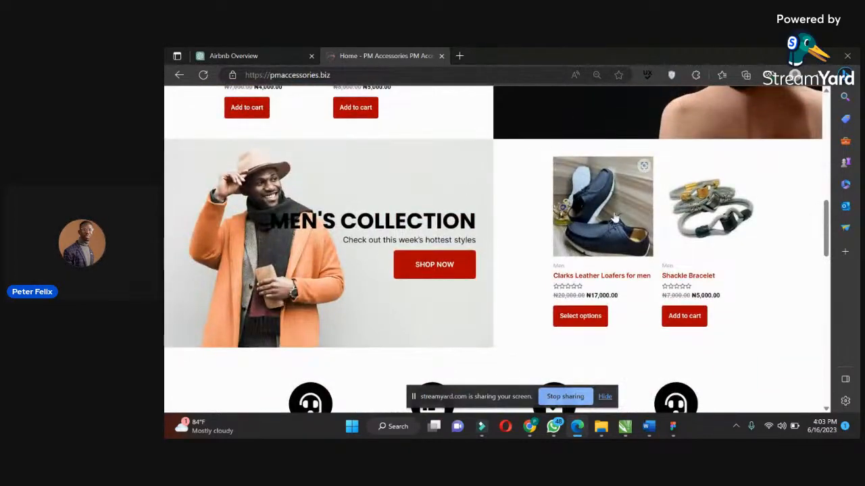
{"action": "left_click_drag", "start_coordinate": [824, 232], "coordinate": [827, 97]}
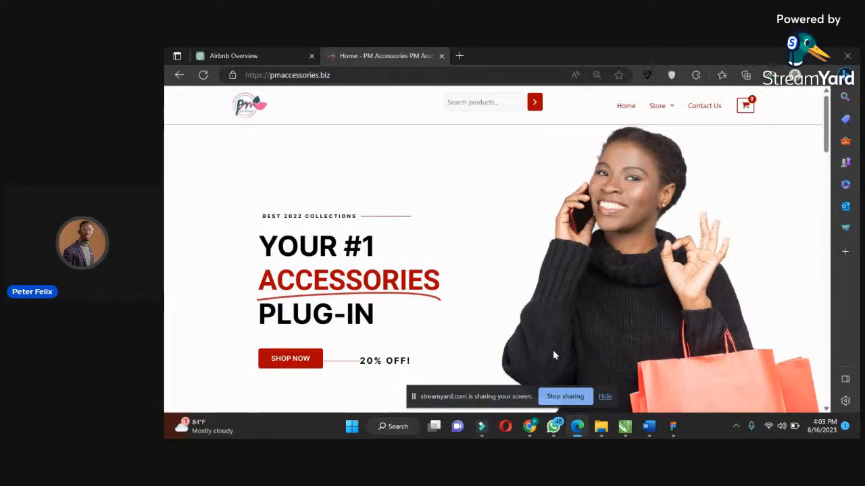
Switch to TasteWP in Chrome, accept the terms, create a new WordPress site and open its dashboard.
{"action": "mouse_move", "coordinate": [551, 436]}
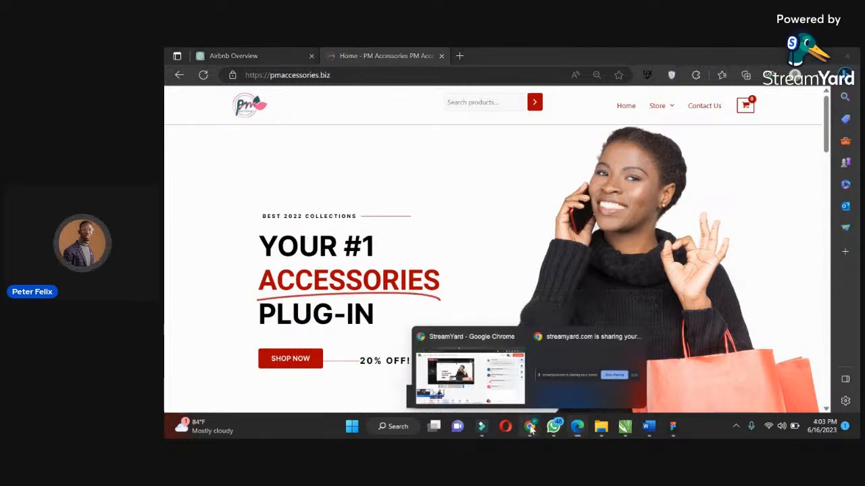
{"action": "left_click", "coordinate": [509, 392]}
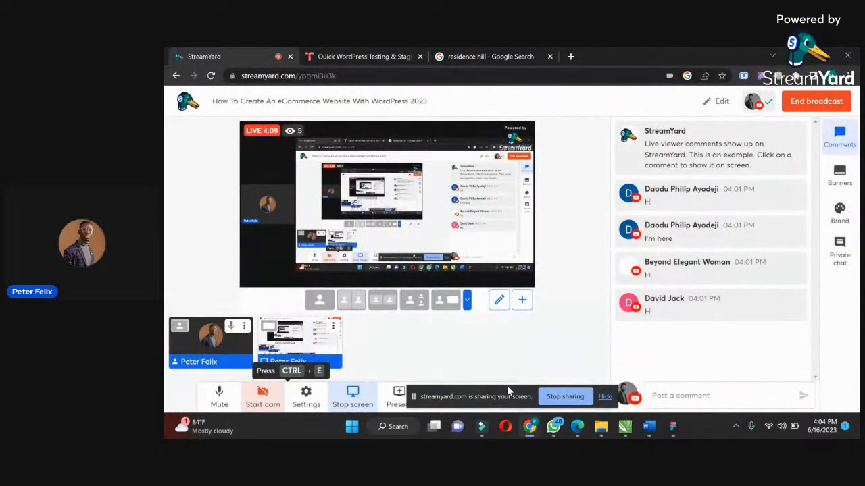
{"action": "left_click", "coordinate": [387, 52]}
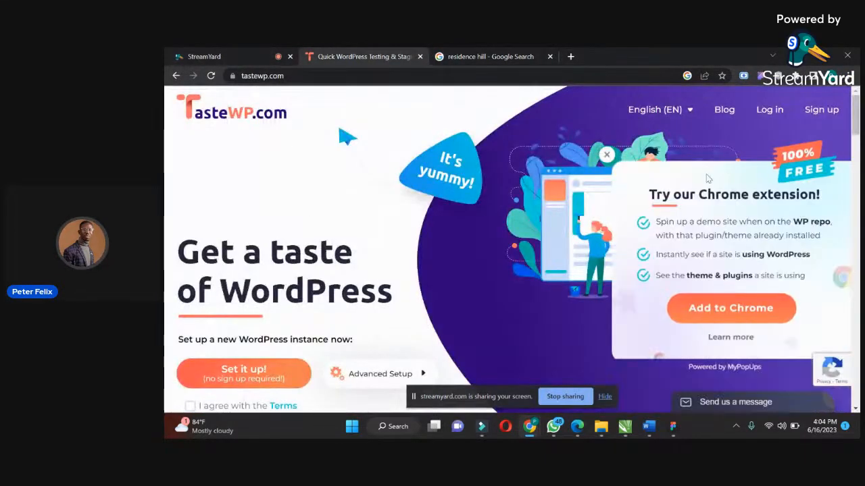
{"action": "scroll", "coordinate": [531, 228], "scroll_direction": "down", "scroll_amount": 2}
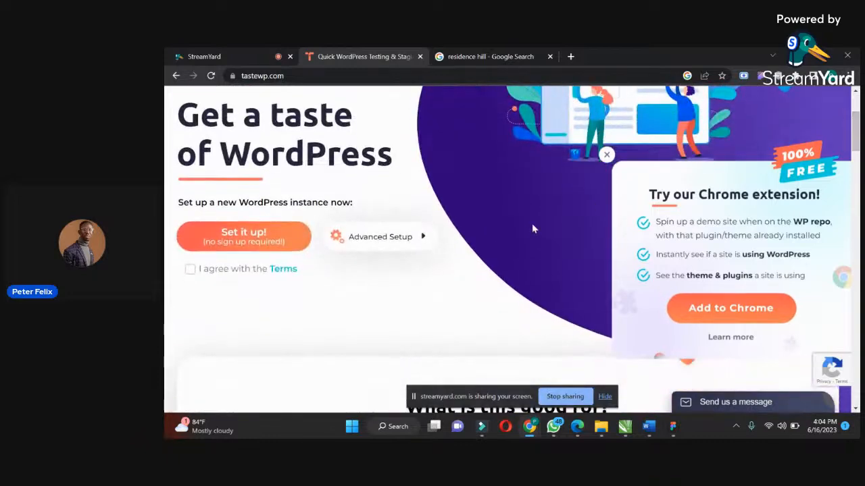
{"action": "left_click", "coordinate": [191, 272]}
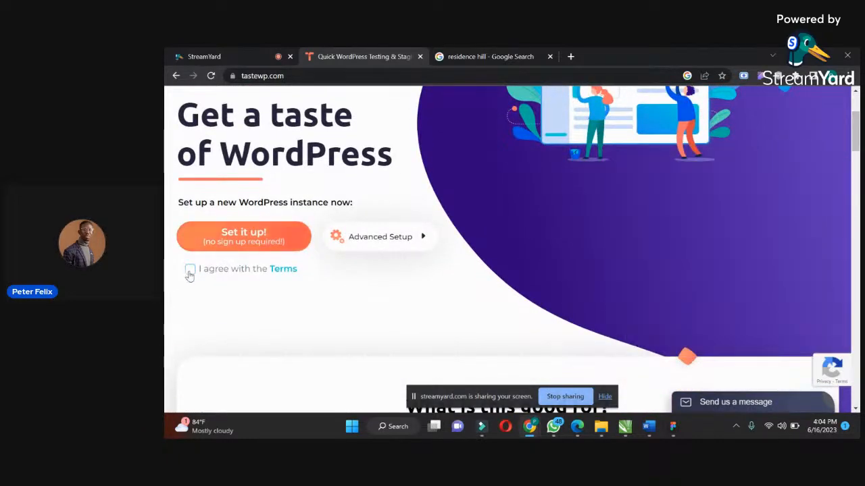
{"action": "left_click", "coordinate": [218, 245]}
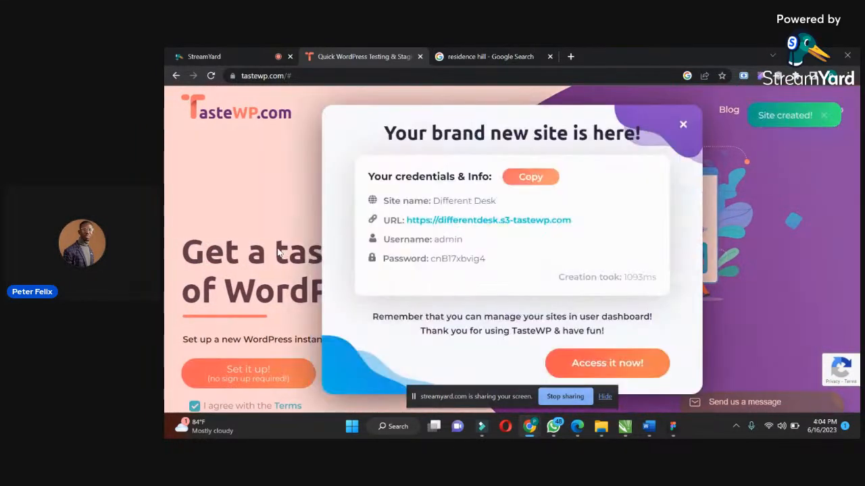
{"action": "left_click", "coordinate": [586, 365]}
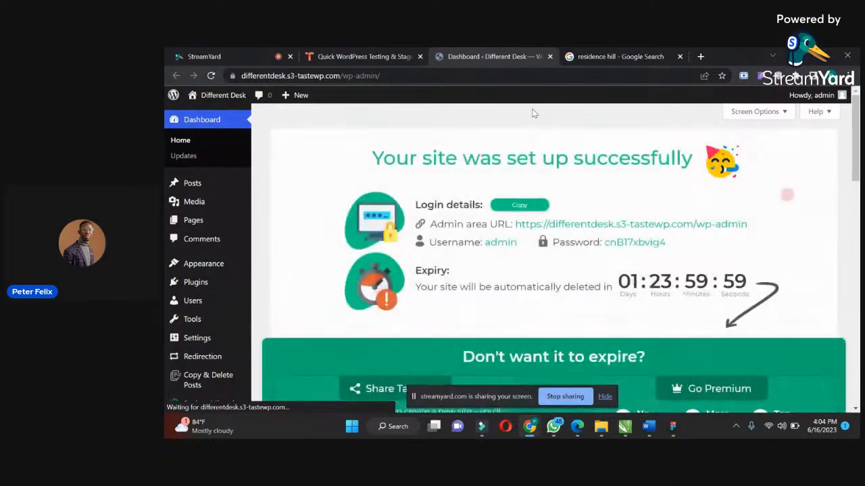
Hide the TasteWP intro on the dashboard and open the site's installed themes with the Twenty Twenty-Three details.
{"action": "left_click_drag", "start_coordinate": [858, 131], "coordinate": [858, 181]}
{"action": "left_click", "coordinate": [560, 334]}
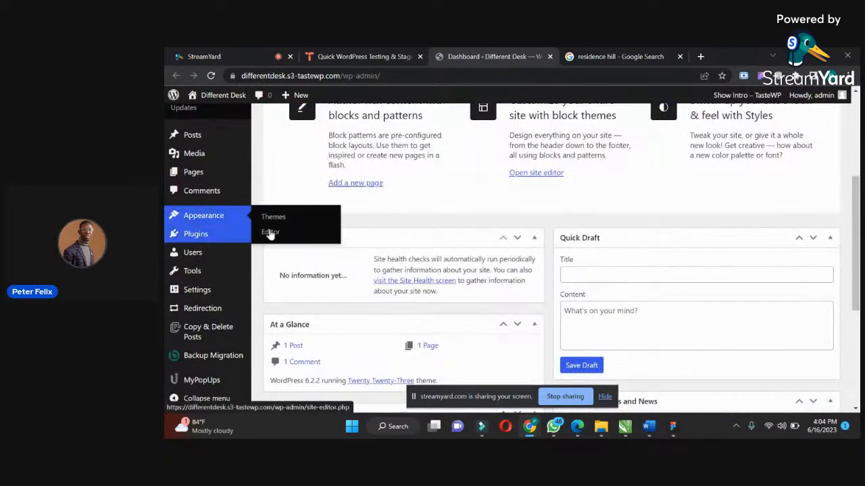
{"action": "left_click", "coordinate": [279, 223]}
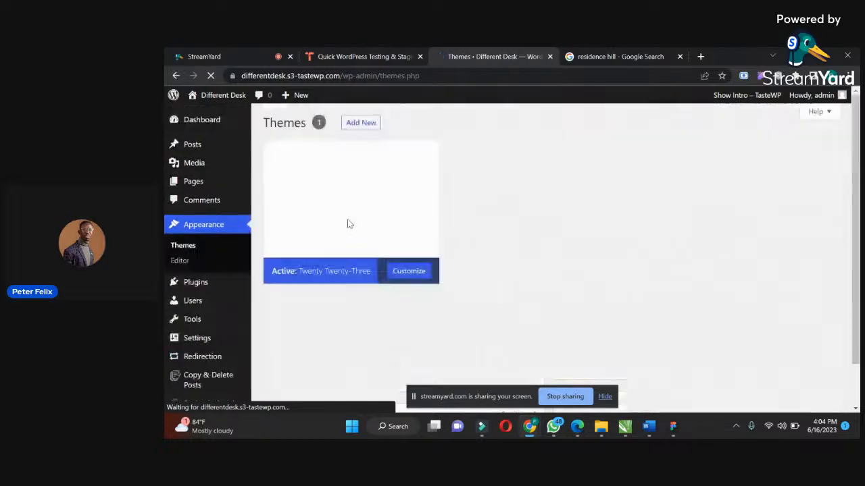
{"action": "left_click", "coordinate": [405, 198]}
{"action": "left_click_drag", "start_coordinate": [854, 214], "coordinate": [849, 145]}
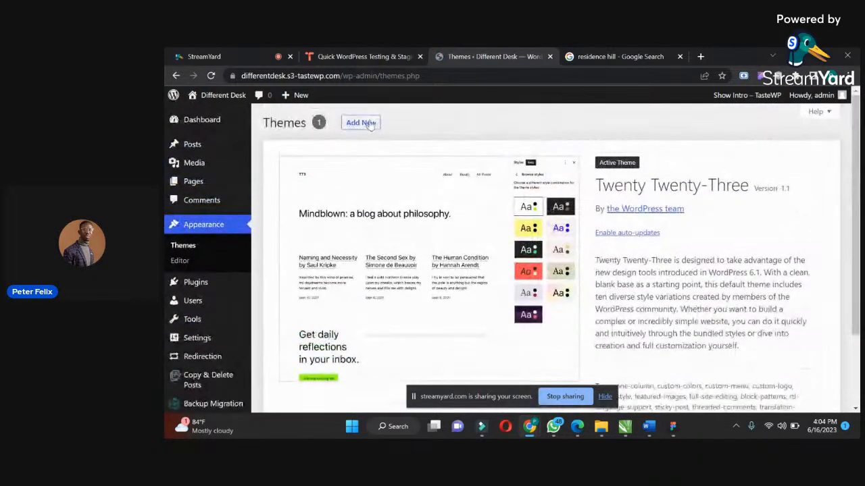
Install the Astra theme from the popular themes and activate it.
{"action": "left_click", "coordinate": [364, 119]}
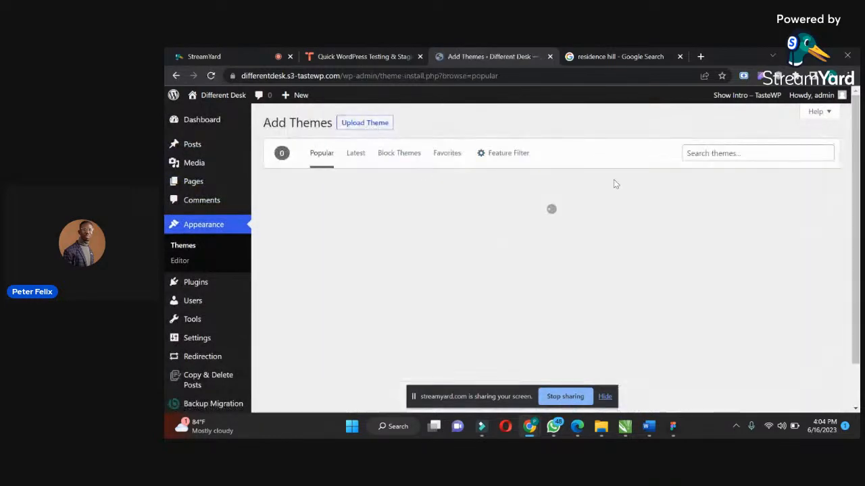
{"action": "left_click", "coordinate": [710, 153]}
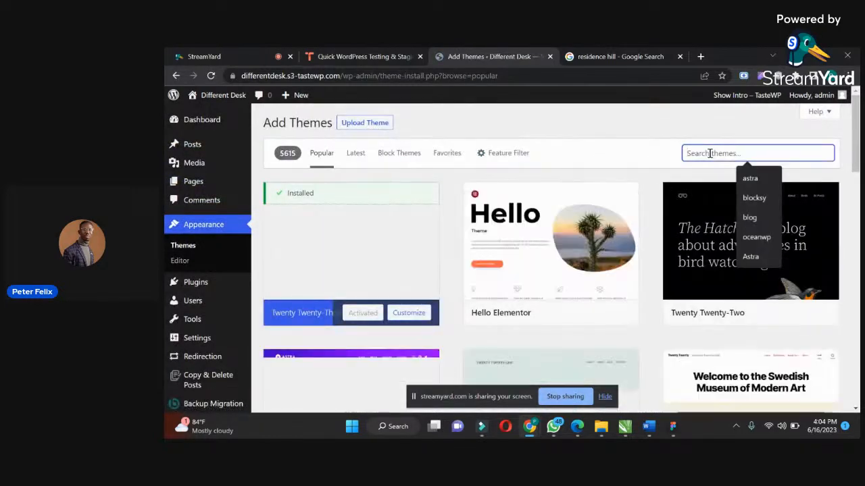
{"action": "scroll", "coordinate": [274, 269], "scroll_direction": "down", "scroll_amount": 3}
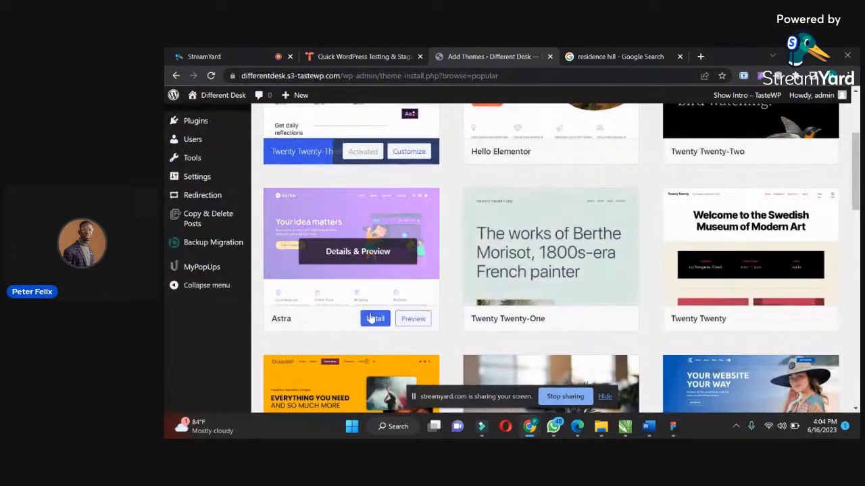
{"action": "left_click", "coordinate": [373, 320]}
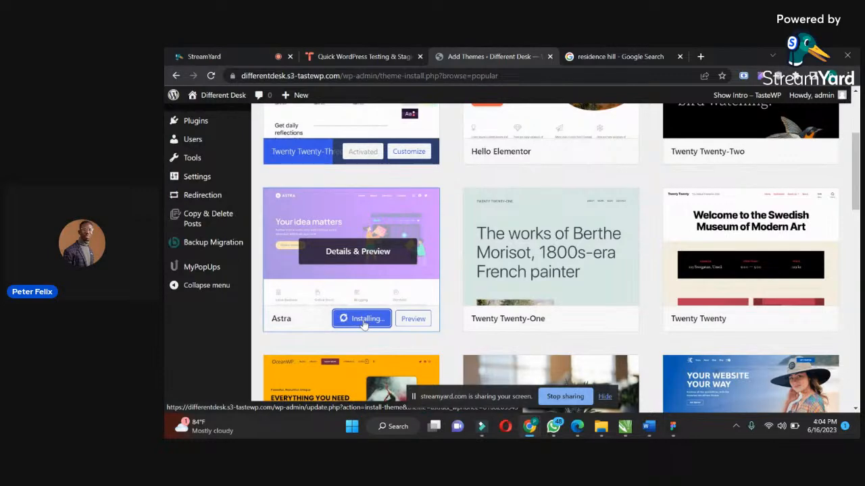
{"action": "left_click", "coordinate": [357, 322]}
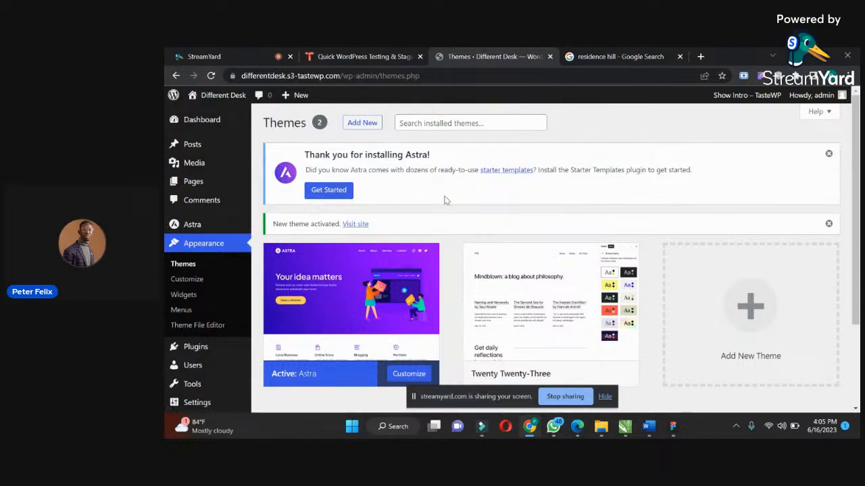
Open the page for adding new plugins and search for "elementor".
{"action": "scroll", "coordinate": [857, 150], "scroll_direction": "down", "scroll_amount": 2}
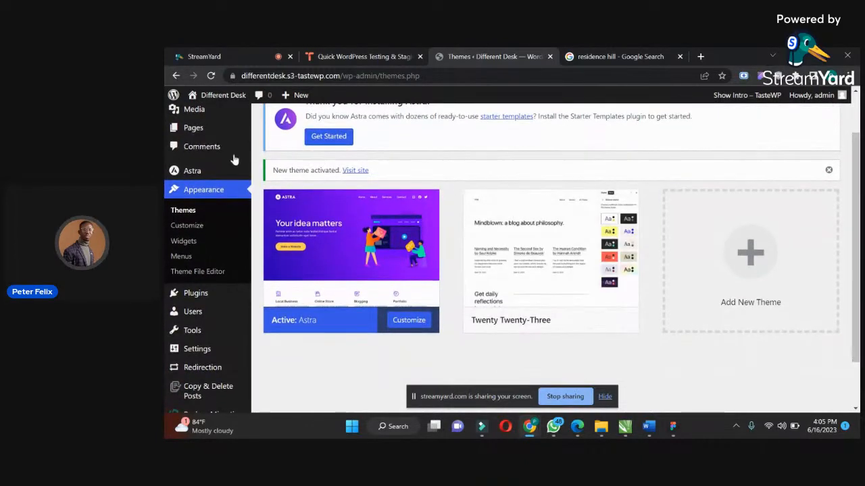
{"action": "mouse_move", "coordinate": [229, 299]}
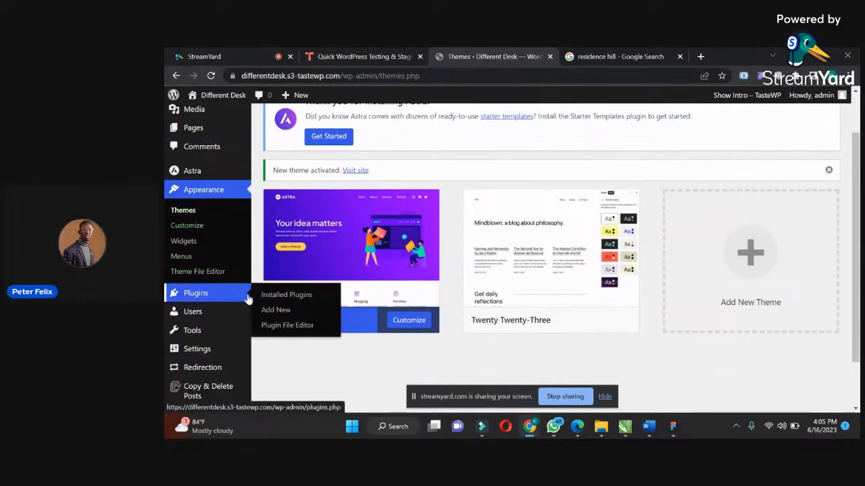
{"action": "left_click", "coordinate": [285, 311]}
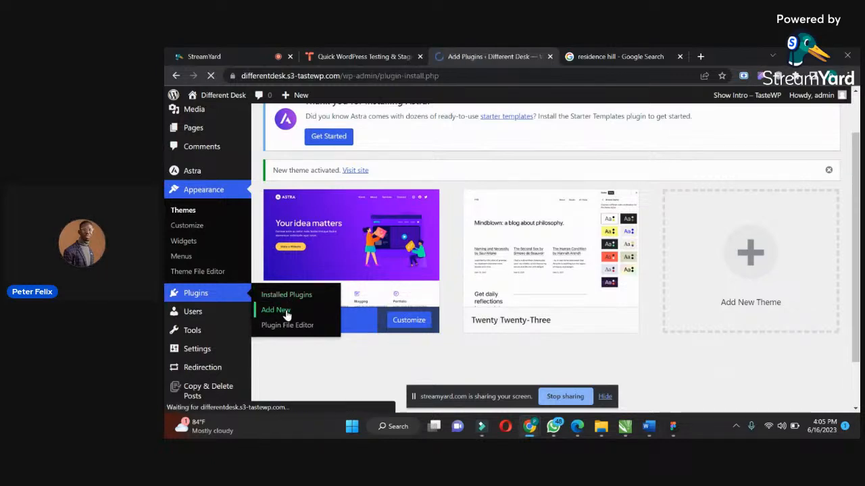
{"action": "scroll", "coordinate": [658, 270], "scroll_direction": "down", "scroll_amount": 3}
{"action": "scroll", "coordinate": [779, 183], "scroll_direction": "up", "scroll_amount": 1}
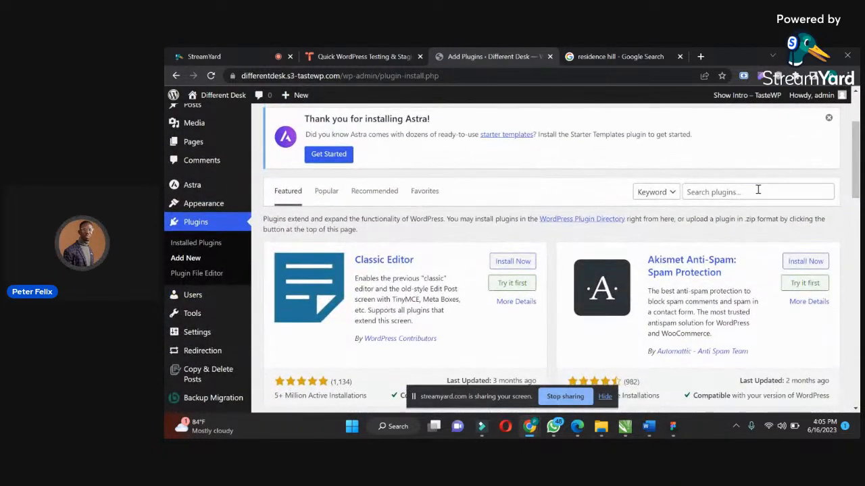
{"action": "left_click", "coordinate": [759, 192]}
{"action": "type", "text": "elementor"}
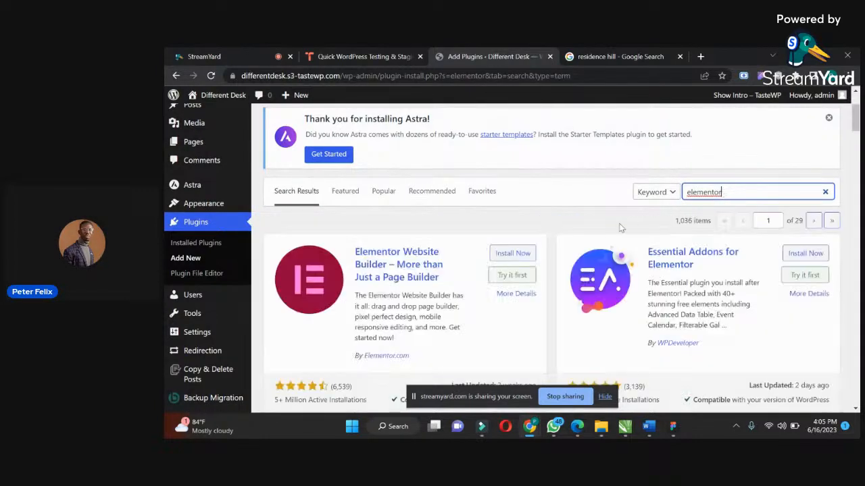
Install the Elementor Website Builder, Essential Addons for Elementor and Premium Addons for Elementor plugins.
{"action": "left_click", "coordinate": [513, 254]}
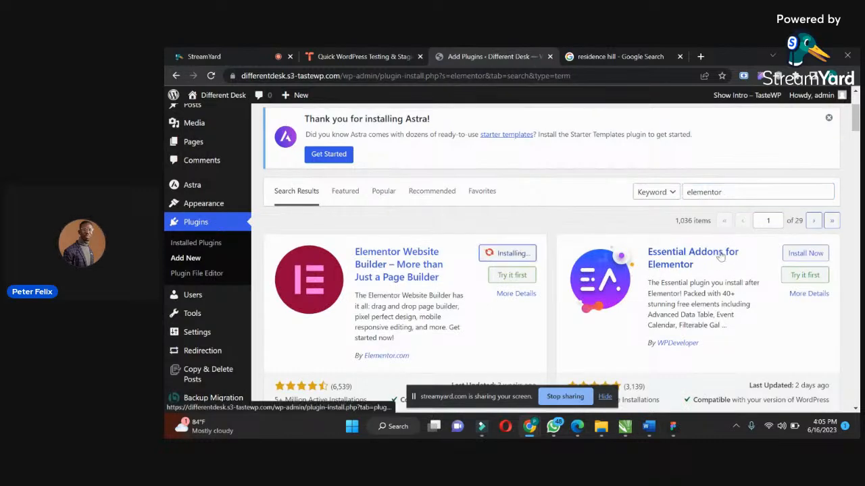
{"action": "left_click", "coordinate": [805, 254]}
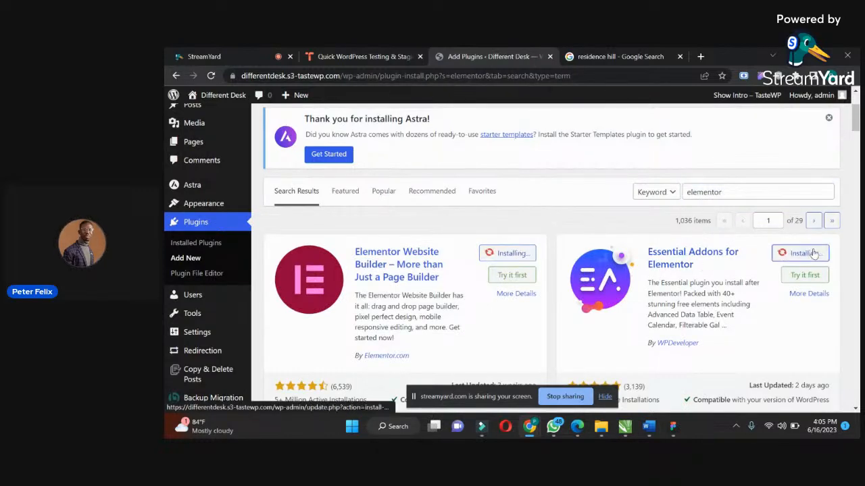
{"action": "left_click_drag", "start_coordinate": [856, 120], "coordinate": [856, 139]}
{"action": "left_click", "coordinate": [797, 226]}
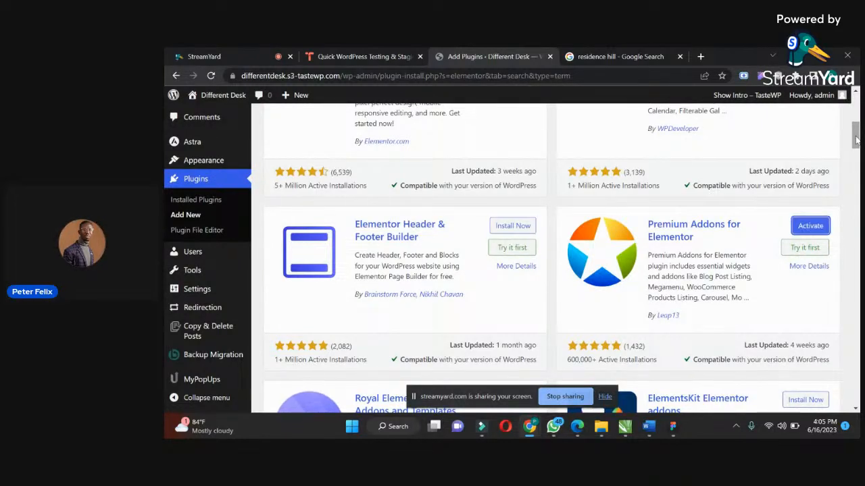
Search the plugins for "woo", install WooCommerce and activate it.
{"action": "left_click_drag", "start_coordinate": [856, 138], "coordinate": [856, 112]}
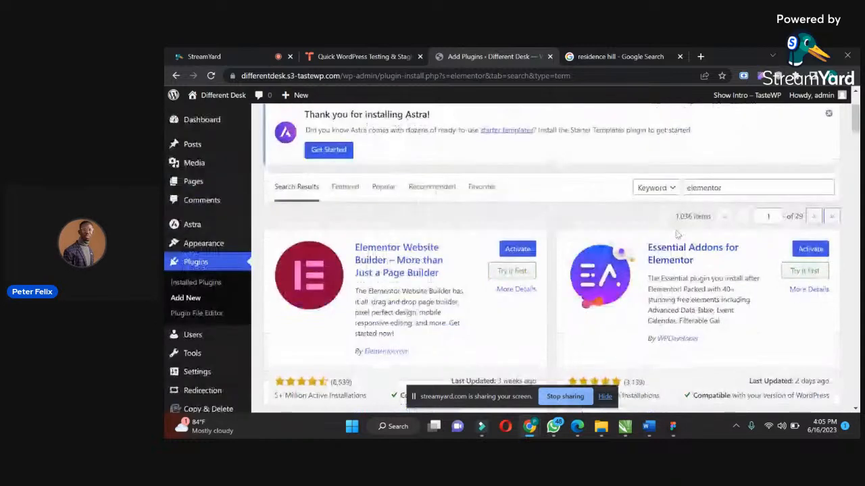
{"action": "double_click", "coordinate": [743, 187]}
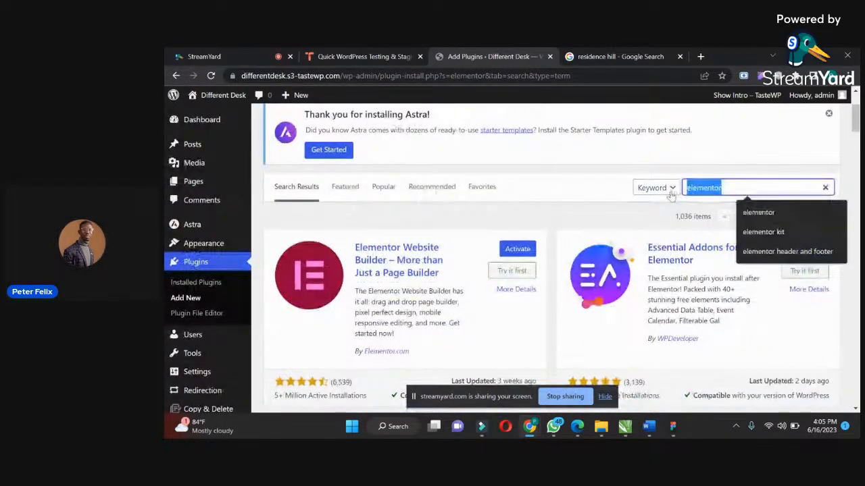
{"action": "type", "text": "woo"}
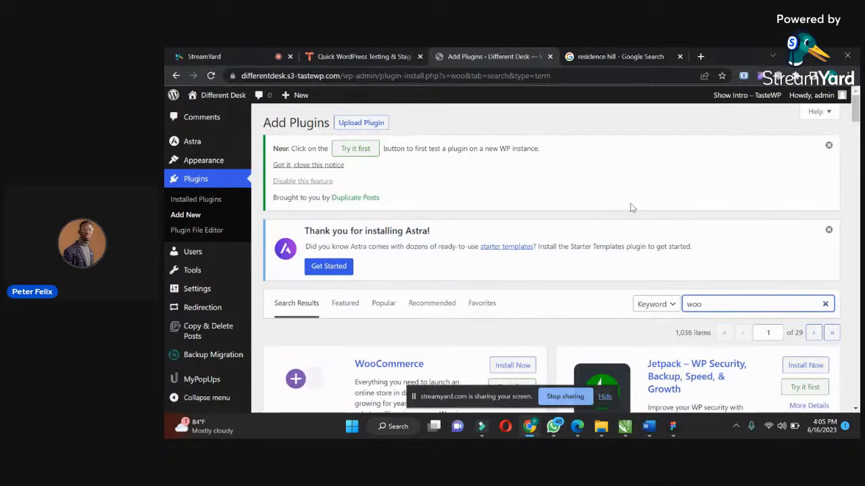
{"action": "scroll", "coordinate": [598, 175], "scroll_direction": "down", "scroll_amount": 2}
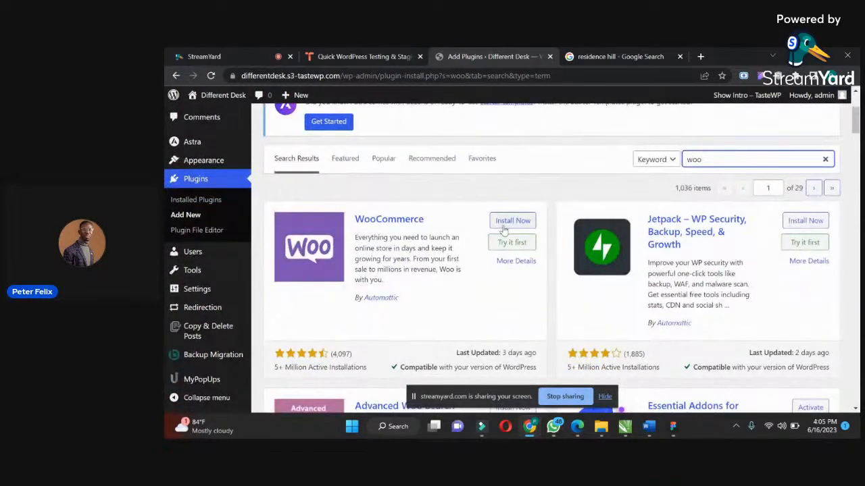
{"action": "left_click", "coordinate": [504, 223]}
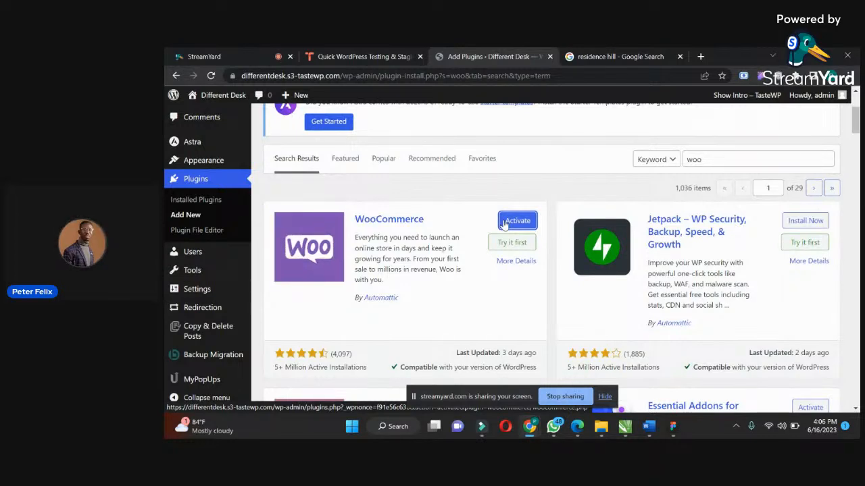
{"action": "left_click", "coordinate": [508, 225]}
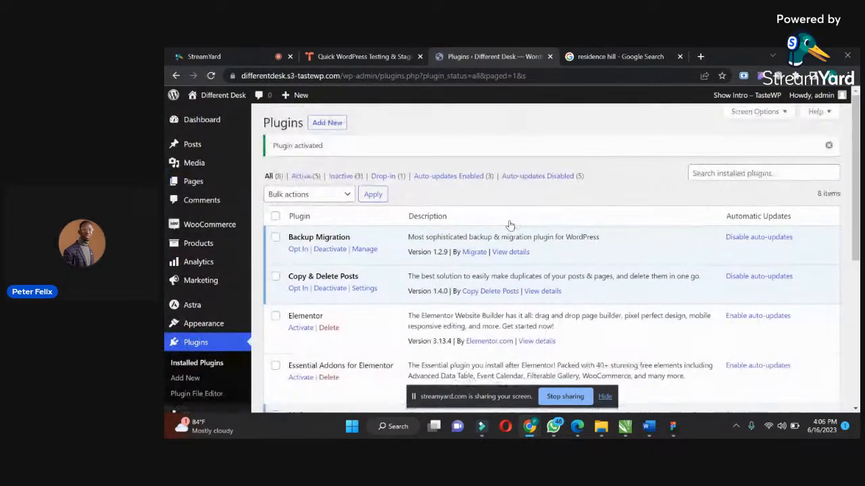
Activate Elementor, Essential Addons for Elementor and Premium Addons for Elementor together as a bulk action on the installed plugins.
{"action": "scroll", "coordinate": [673, 203], "scroll_direction": "down", "scroll_amount": 3}
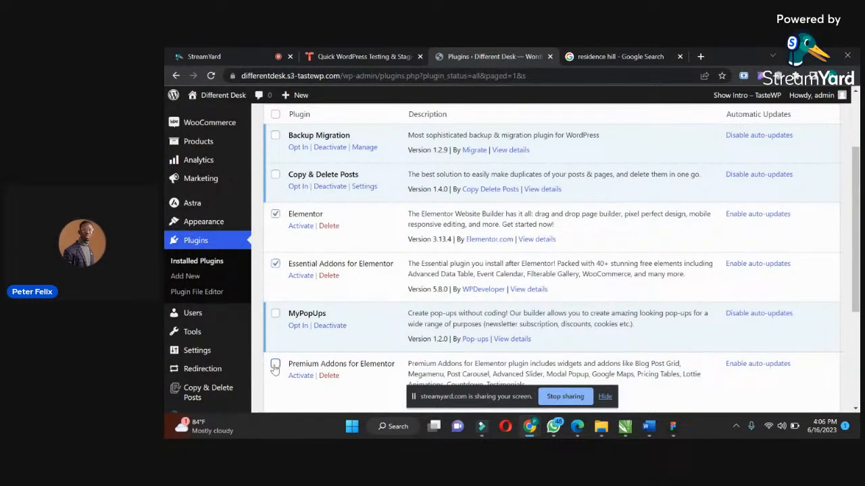
{"action": "left_click_drag", "start_coordinate": [853, 215], "coordinate": [848, 310]}
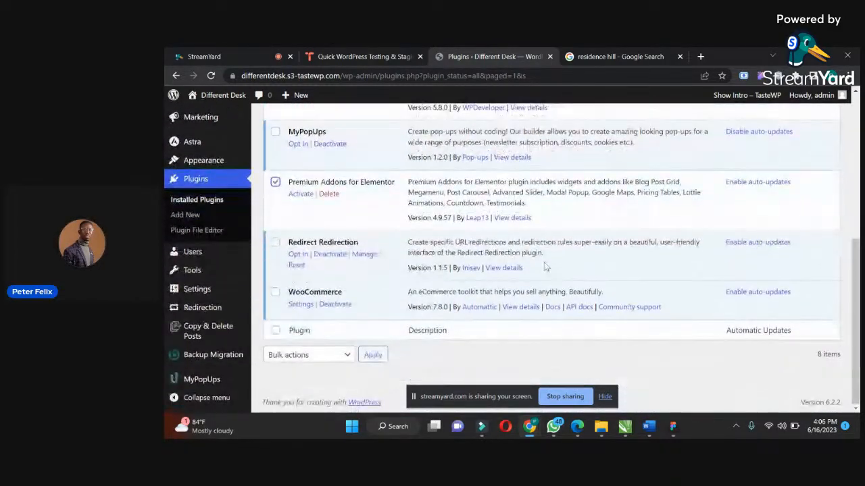
{"action": "left_click", "coordinate": [329, 364]}
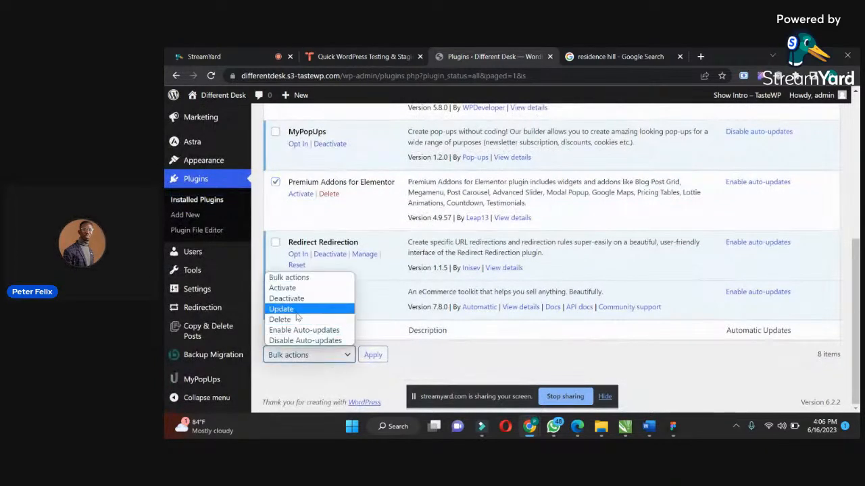
{"action": "left_click", "coordinate": [289, 288]}
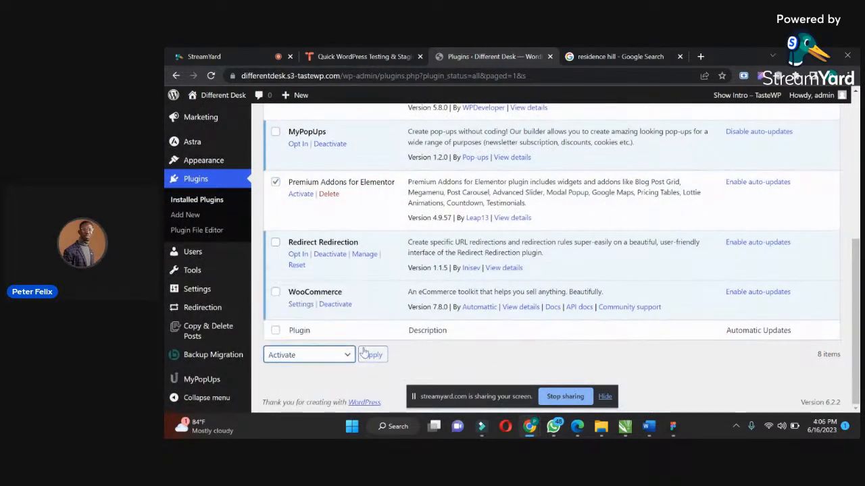
{"action": "left_click", "coordinate": [373, 355]}
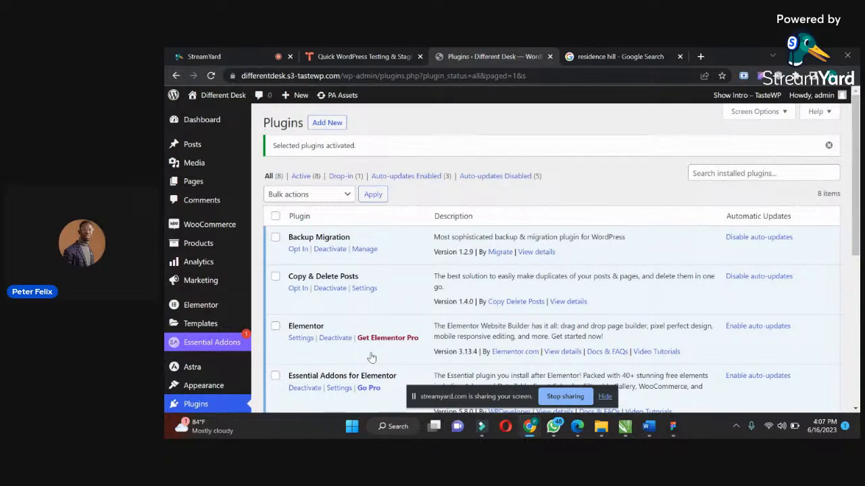
Create a new page titled "Home", dismissing the block editor welcome guide, and publish it.
{"action": "mouse_move", "coordinate": [193, 181]}
{"action": "left_click", "coordinate": [275, 198]}
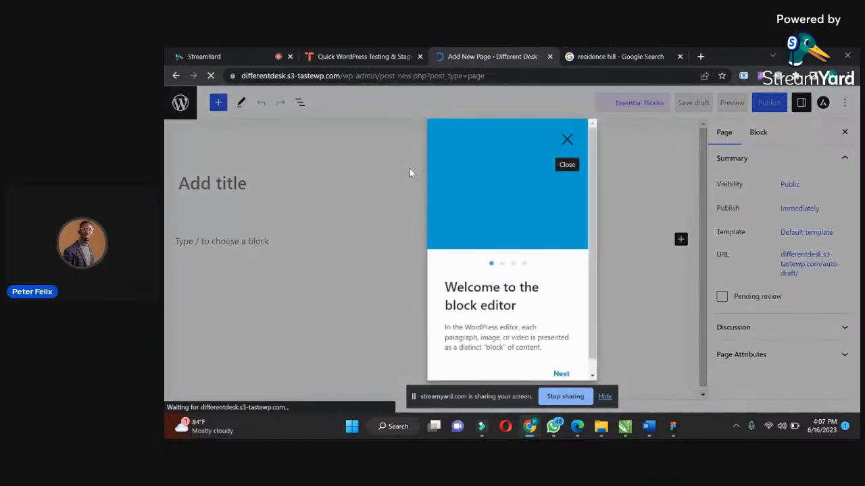
{"action": "left_click", "coordinate": [567, 141]}
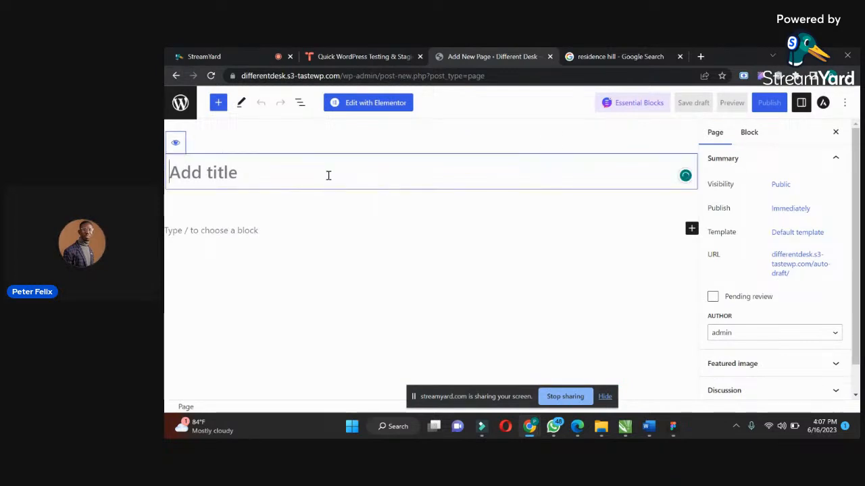
{"action": "type", "text": "Home"}
{"action": "left_click", "coordinate": [763, 106]}
{"action": "left_click", "coordinate": [752, 106]}
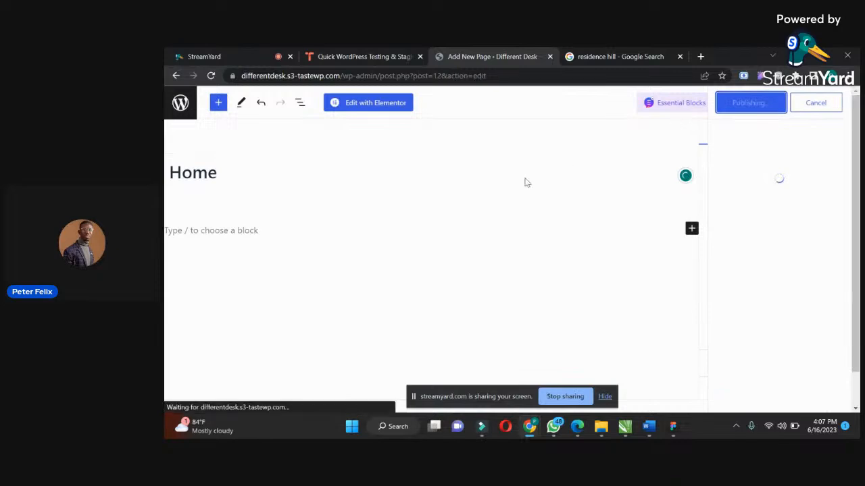
Return to the list of all pages and look through the site's existing pages.
{"action": "left_click", "coordinate": [181, 103]}
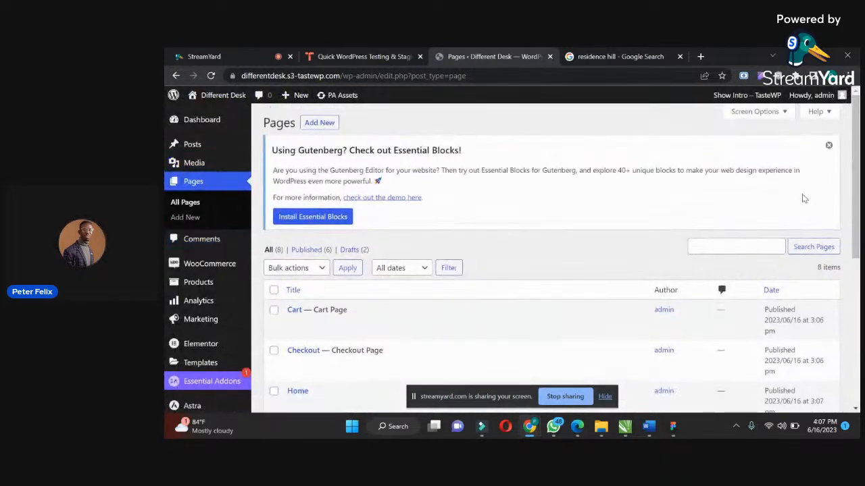
{"action": "scroll", "coordinate": [804, 198], "scroll_direction": "down", "scroll_amount": 2}
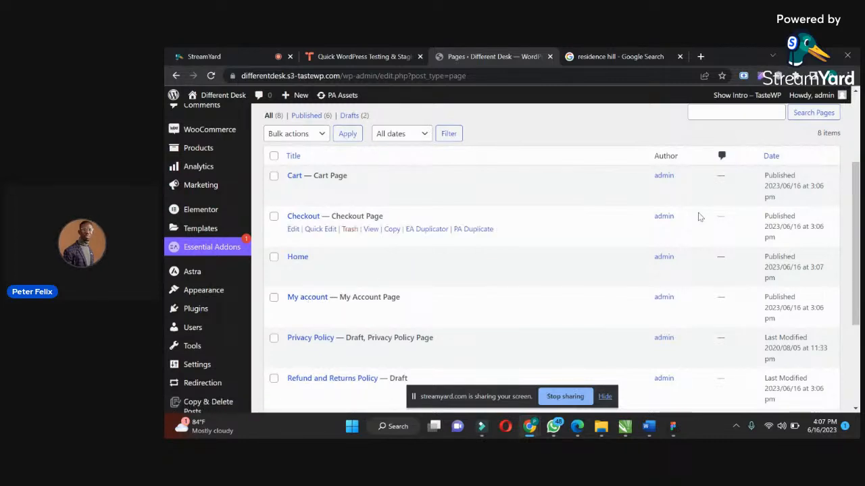
{"action": "left_click_drag", "start_coordinate": [856, 190], "coordinate": [856, 236]}
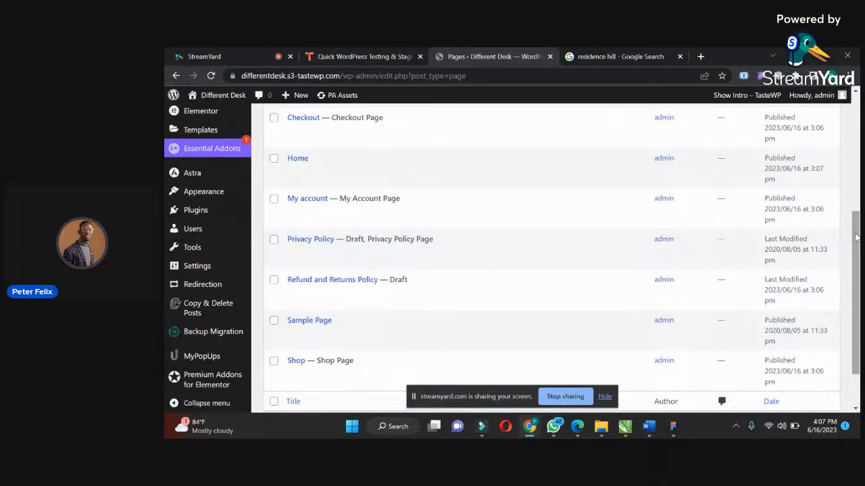
{"action": "mouse_move", "coordinate": [372, 307]}
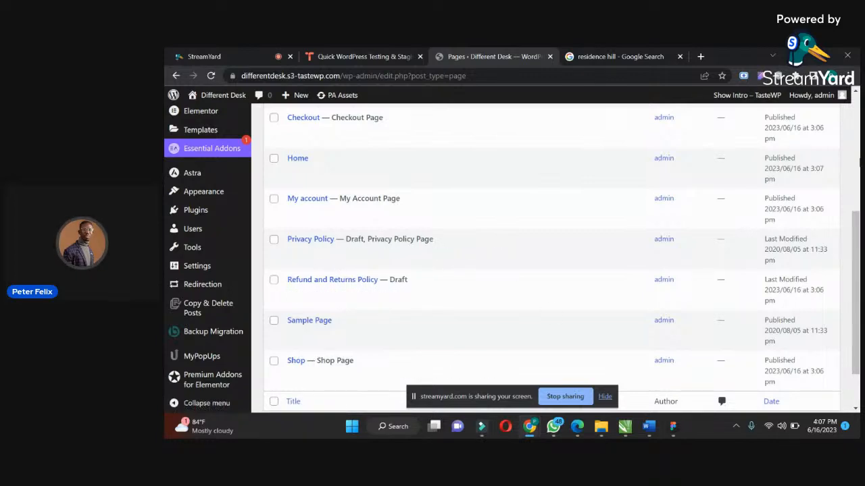
{"action": "scroll", "coordinate": [575, 242], "scroll_direction": "down", "scroll_amount": 1}
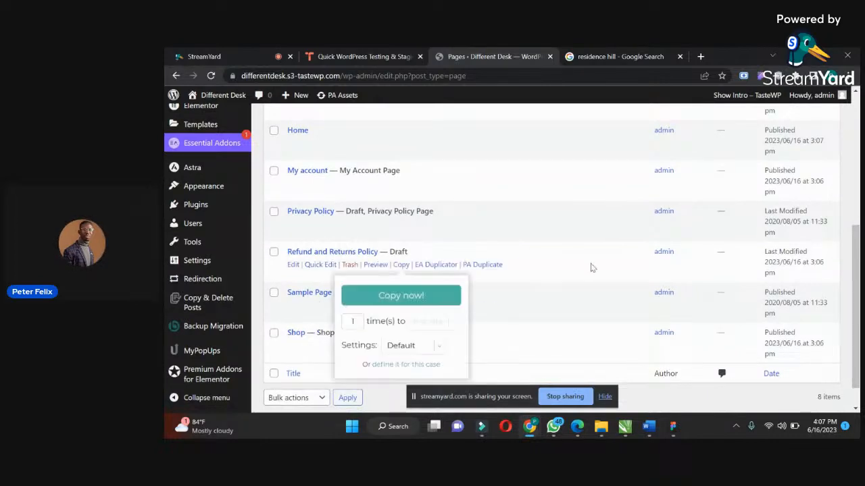
Create a navigation menu named "Main" with Primary Menu and Off-Canvas Menu as its display locations.
{"action": "mouse_move", "coordinate": [197, 194]}
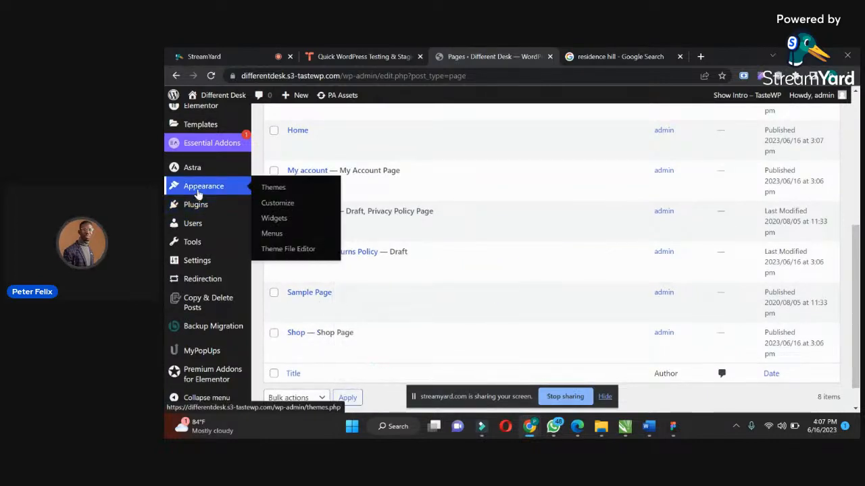
{"action": "left_click", "coordinate": [272, 234]}
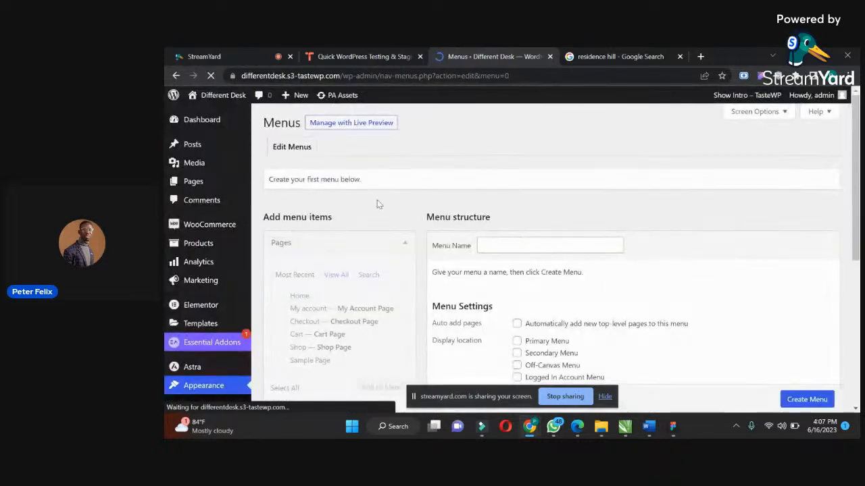
{"action": "left_click_drag", "start_coordinate": [856, 147], "coordinate": [853, 180]}
{"action": "left_click", "coordinate": [562, 176]}
{"action": "left_click", "coordinate": [554, 201]}
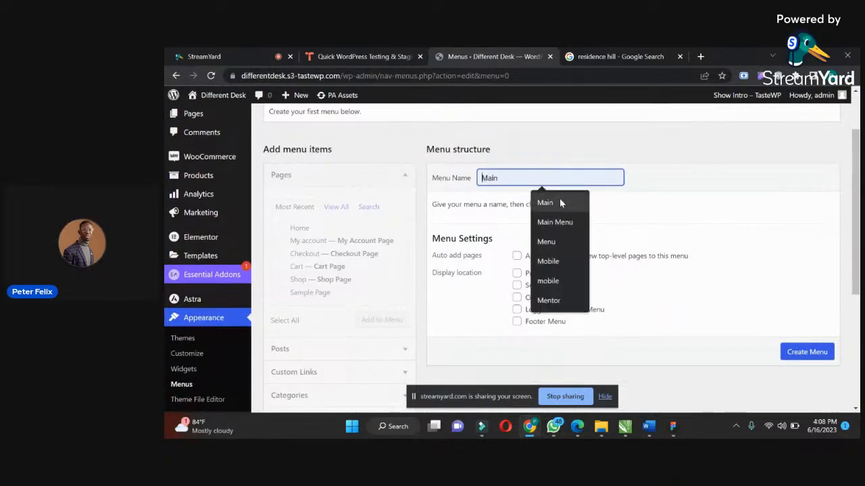
{"action": "left_click", "coordinate": [517, 273]}
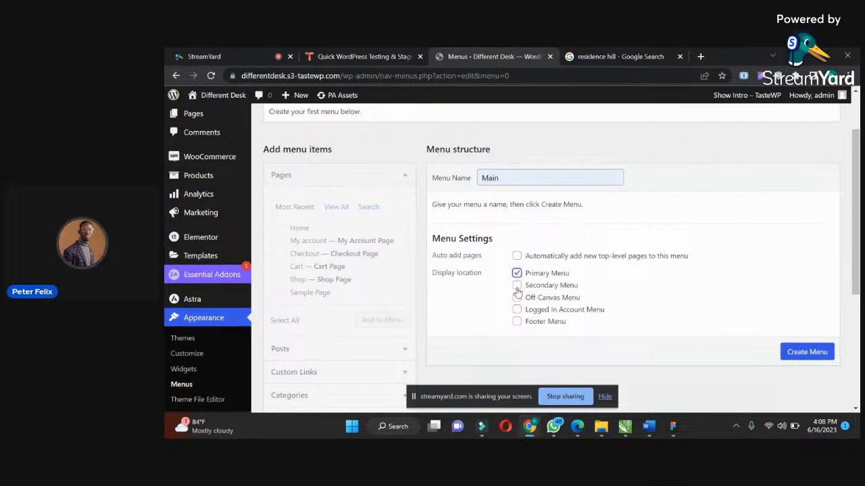
{"action": "left_click", "coordinate": [516, 297]}
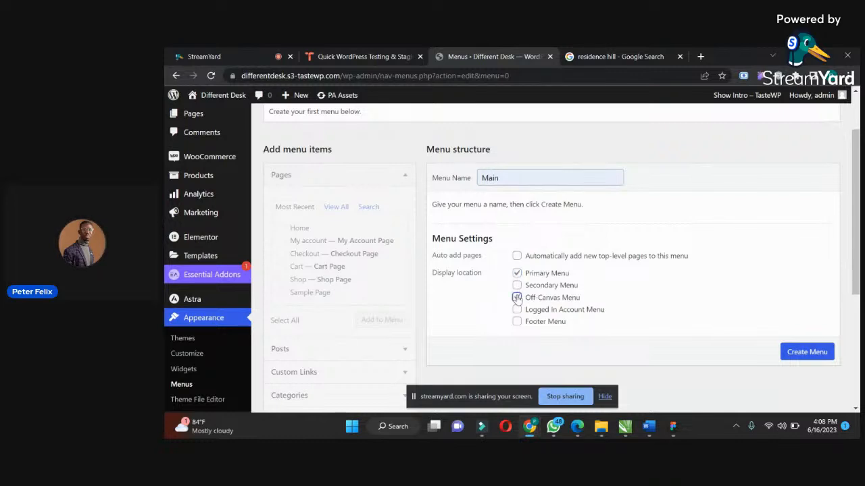
{"action": "left_click", "coordinate": [604, 398]}
{"action": "left_click", "coordinate": [805, 356]}
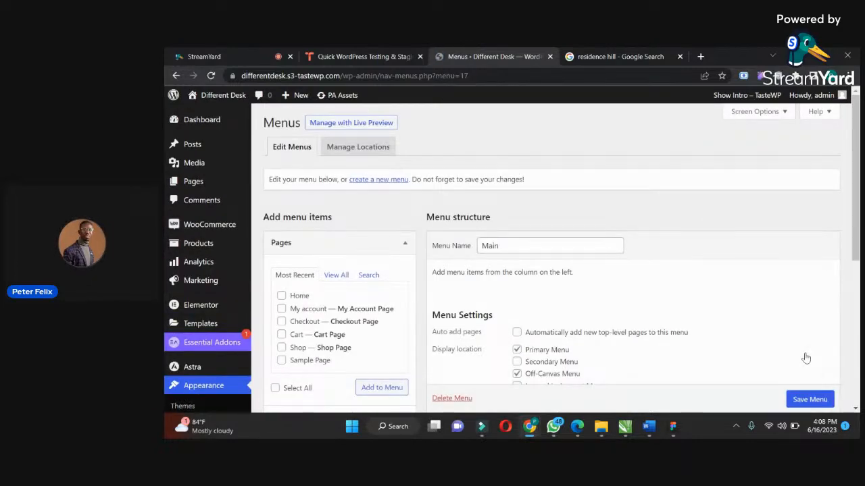
Add the Home and Shop pages to the Main menu.
{"action": "left_click_drag", "start_coordinate": [858, 200], "coordinate": [858, 247]}
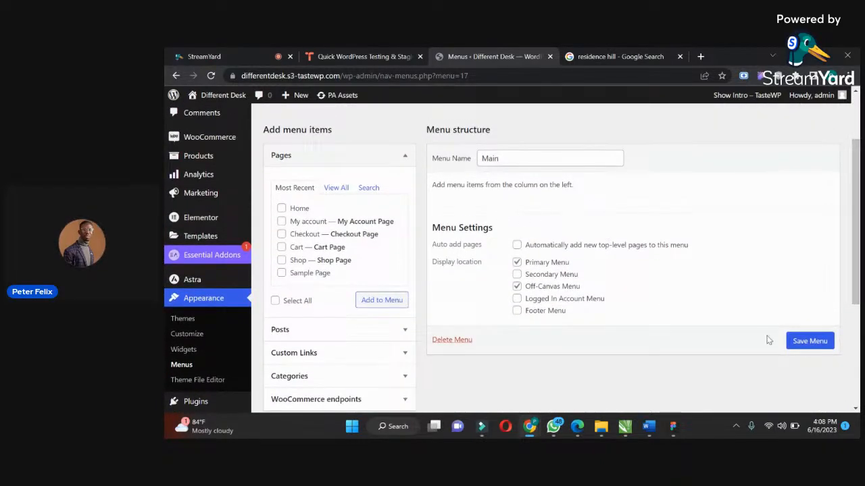
{"action": "left_click", "coordinate": [282, 209]}
{"action": "left_click", "coordinate": [282, 261]}
{"action": "left_click", "coordinate": [391, 304]}
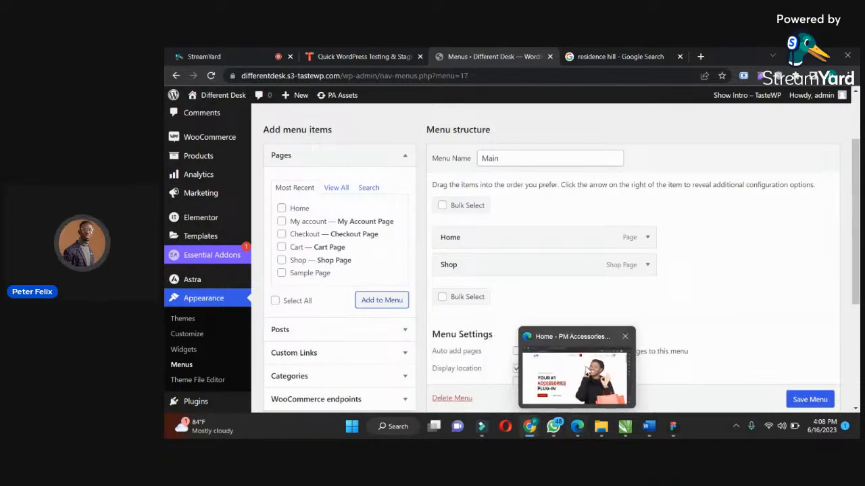
Switch to Microsoft Edge to examine the navigation menu of the PM Accessories example store, and return to the WordPress menu editor in Chrome.
{"action": "left_click", "coordinate": [587, 430]}
{"action": "mouse_move", "coordinate": [655, 109]}
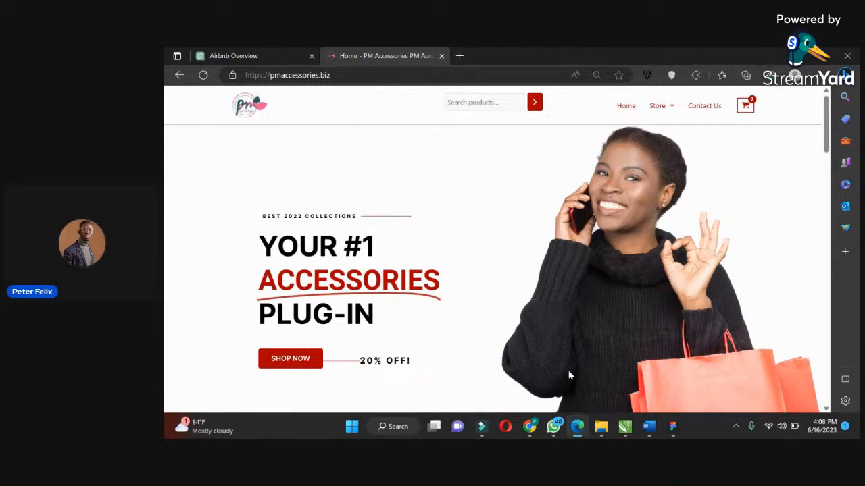
{"action": "mouse_move", "coordinate": [553, 423]}
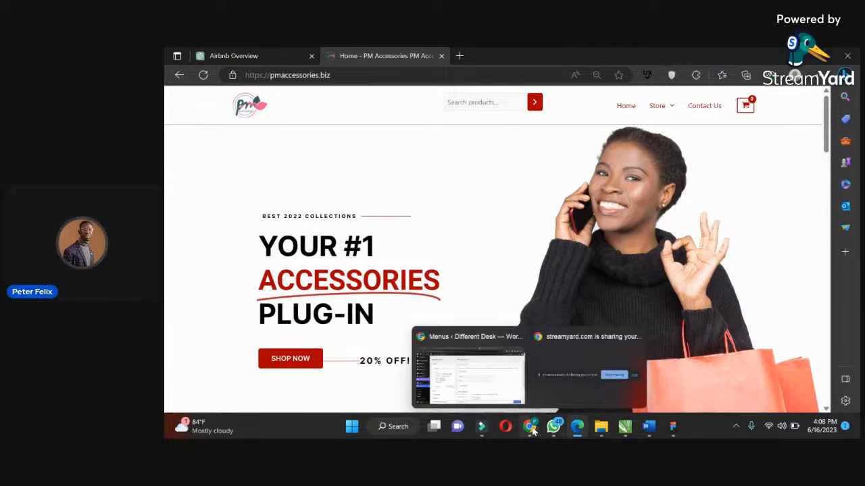
{"action": "left_click", "coordinate": [459, 365]}
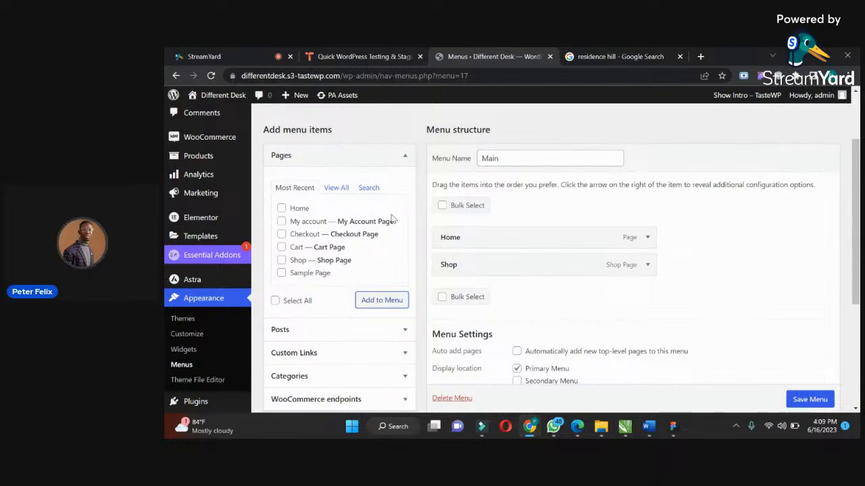
Save the Main menu with its Home and Shop items.
{"action": "mouse_move", "coordinate": [856, 168]}
{"action": "left_mouse_down"}
{"action": "mouse_move", "coordinate": [856, 125]}
{"action": "mouse_move", "coordinate": [856, 156]}
{"action": "left_mouse_up"}
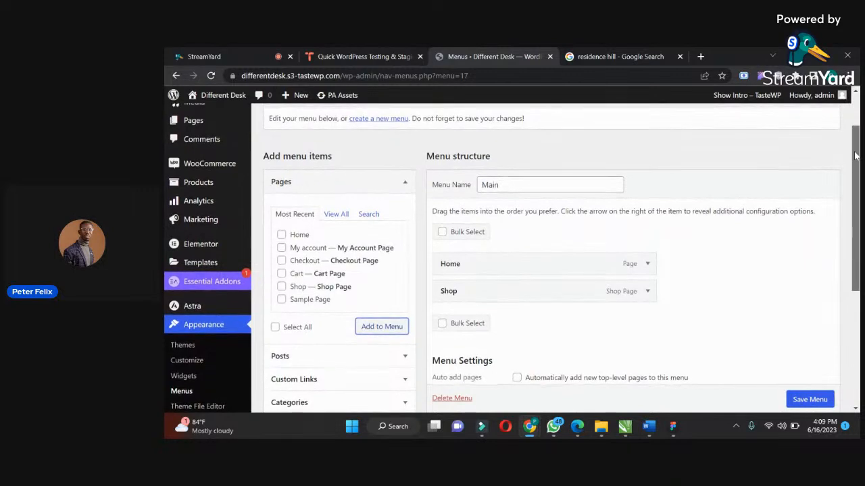
{"action": "left_click", "coordinate": [820, 400]}
{"action": "scroll", "coordinate": [821, 399], "scroll_direction": "down", "scroll_amount": 1}
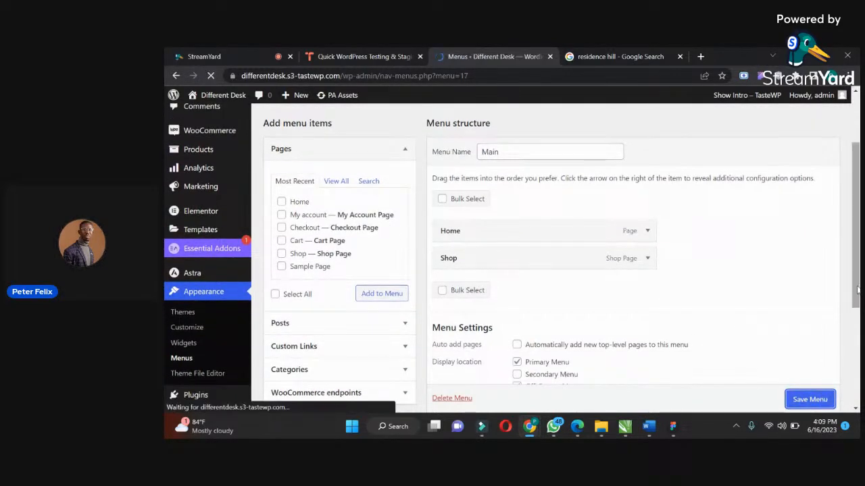
{"action": "mouse_move", "coordinate": [856, 221]}
{"action": "left_mouse_down"}
{"action": "mouse_move", "coordinate": [857, 235]}
{"action": "mouse_move", "coordinate": [853, 210]}
{"action": "left_mouse_up"}
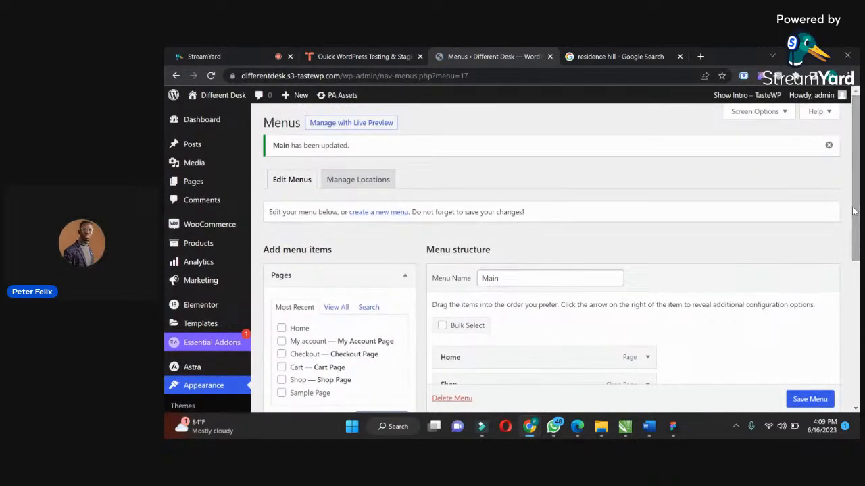
Open the list of all WooCommerce products.
{"action": "mouse_move", "coordinate": [209, 191]}
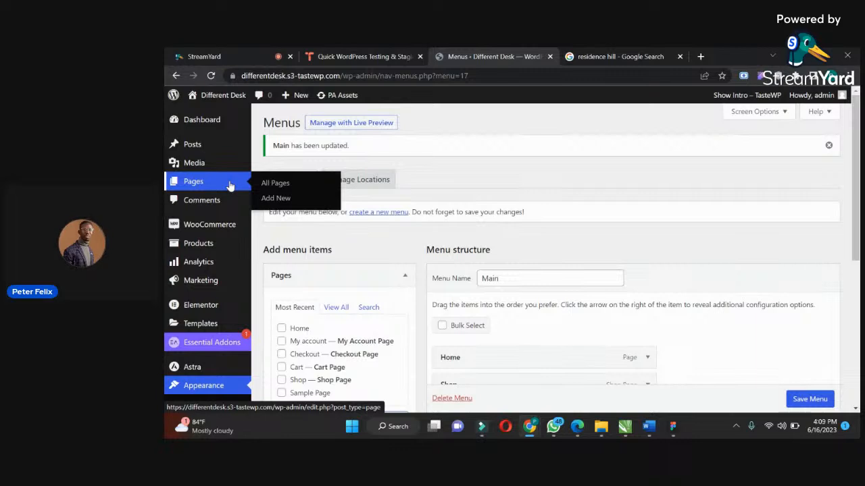
{"action": "mouse_move", "coordinate": [204, 249]}
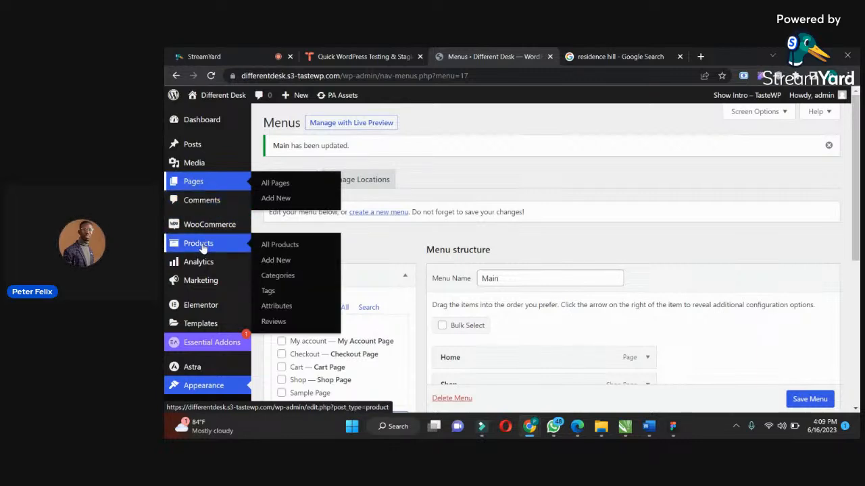
{"action": "left_click", "coordinate": [277, 246]}
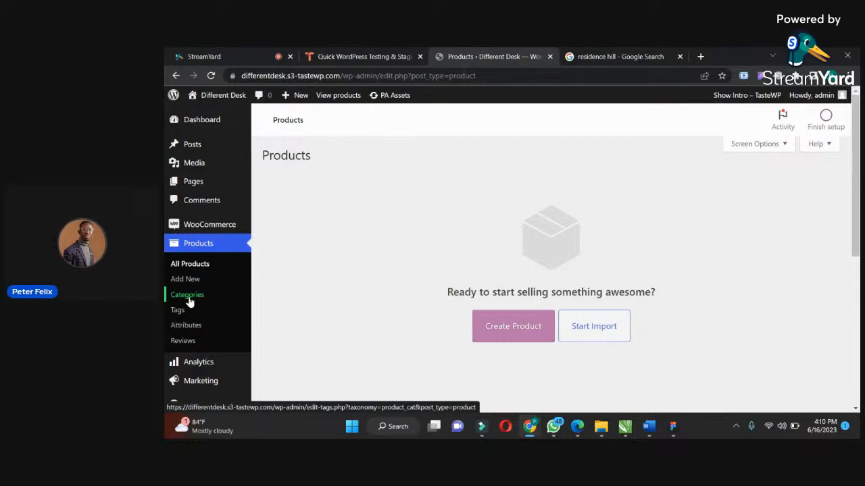
Open the Jumia online store in the Google search tab, close its promotional pop-up and examine how its homepage organises product categories.
{"action": "left_click", "coordinate": [626, 56]}
{"action": "left_click", "coordinate": [564, 77]}
{"action": "type", "text": "jumia"}
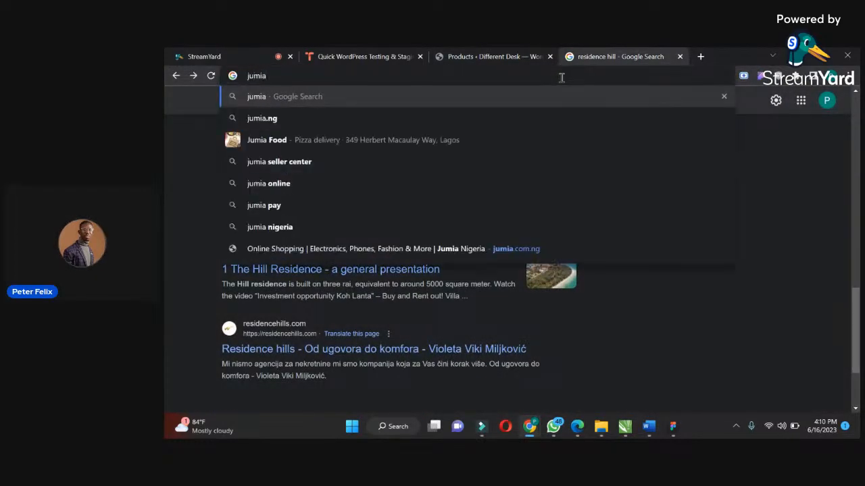
{"action": "key", "text": "Return"}
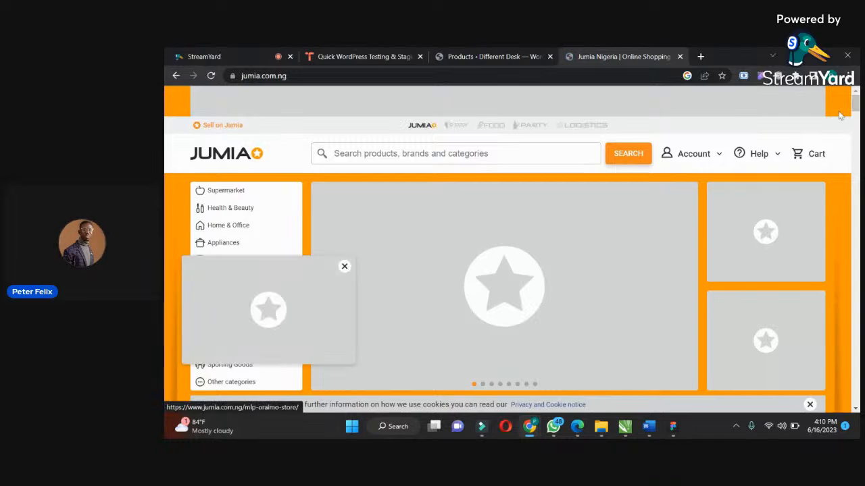
{"action": "scroll", "coordinate": [359, 268], "scroll_direction": "down", "scroll_amount": 3}
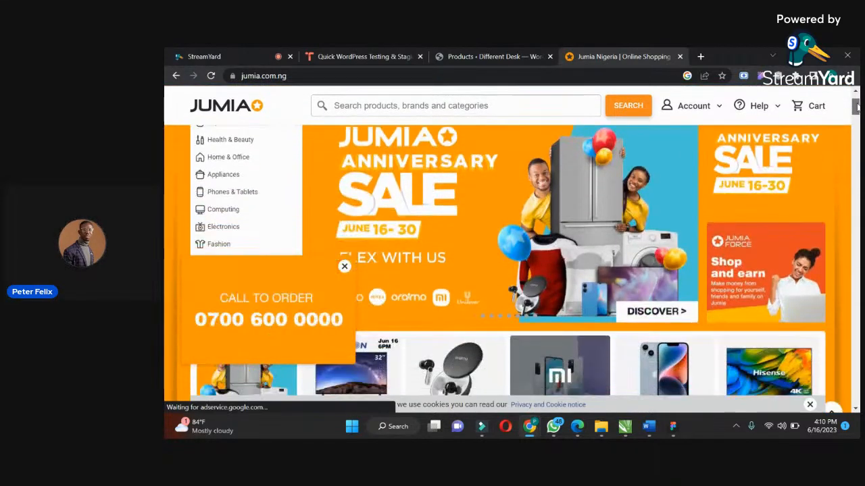
{"action": "left_click", "coordinate": [344, 267]}
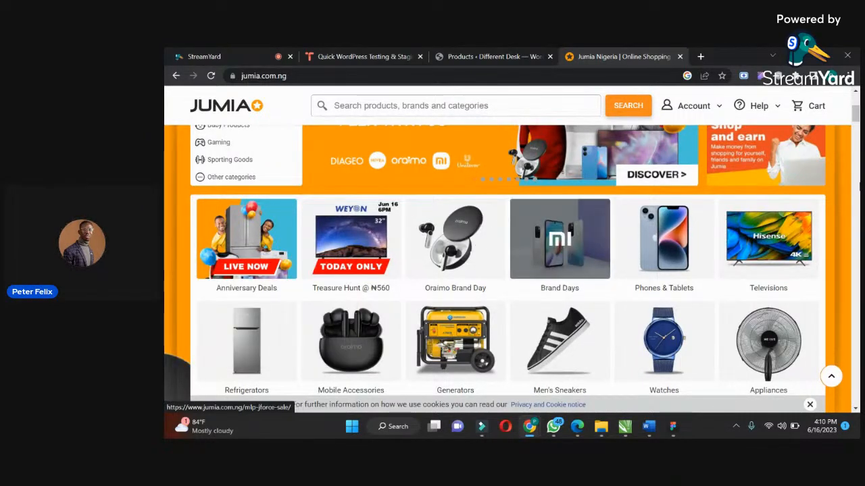
{"action": "scroll", "coordinate": [550, 156], "scroll_direction": "up", "scroll_amount": 5}
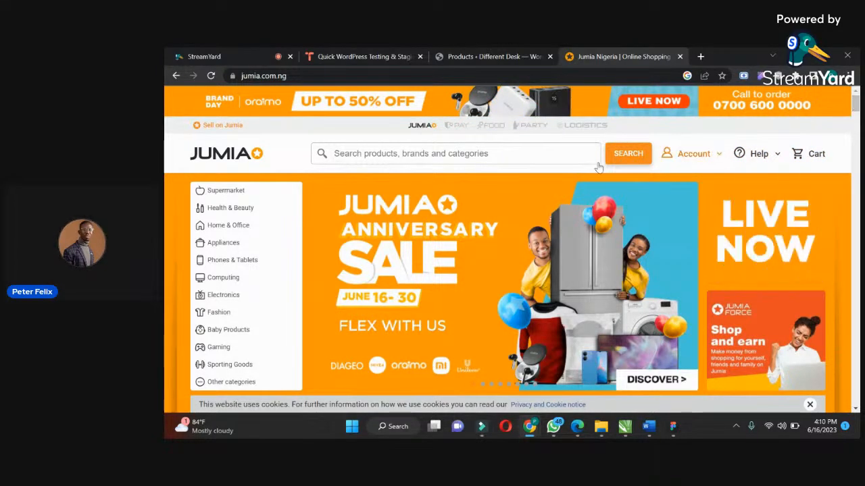
Browse Jumia's homepage to the Feng Shui Black Obsidian Wealth Bracelet page and save its product image as "1 (3)" in Downloads.
{"action": "mouse_move", "coordinate": [240, 194]}
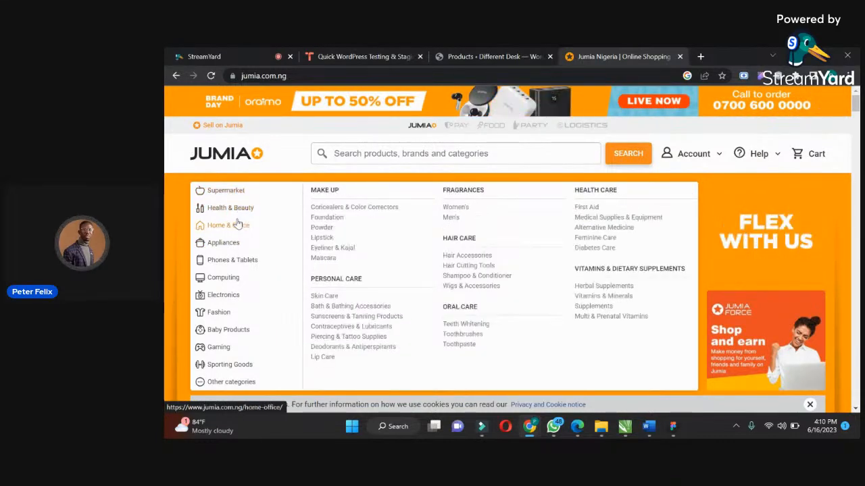
{"action": "mouse_move", "coordinate": [236, 249]}
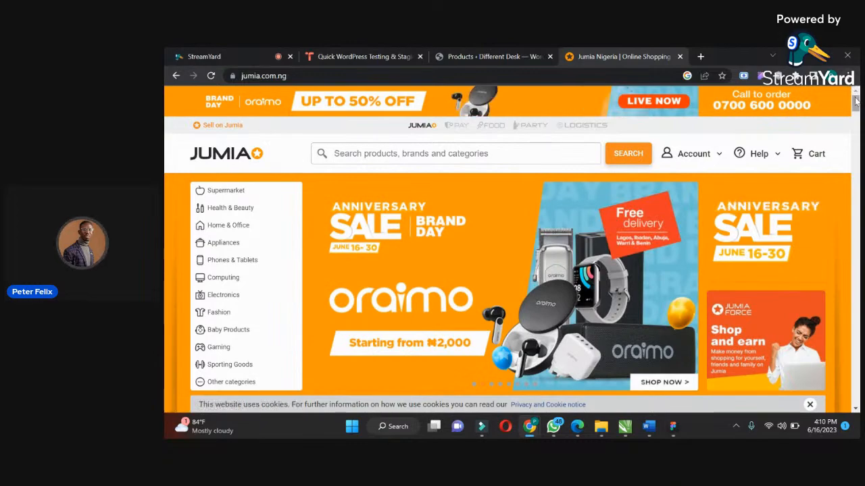
{"action": "left_click_drag", "start_coordinate": [854, 101], "coordinate": [853, 126]}
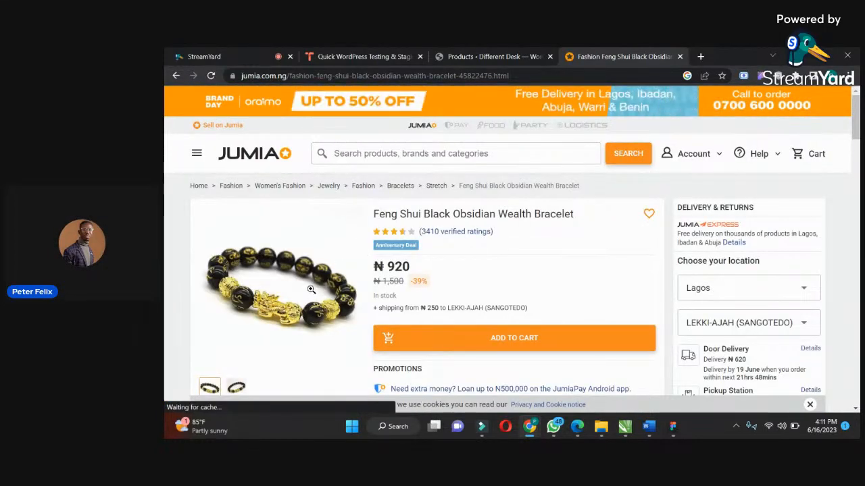
{"action": "right_click", "coordinate": [271, 273]}
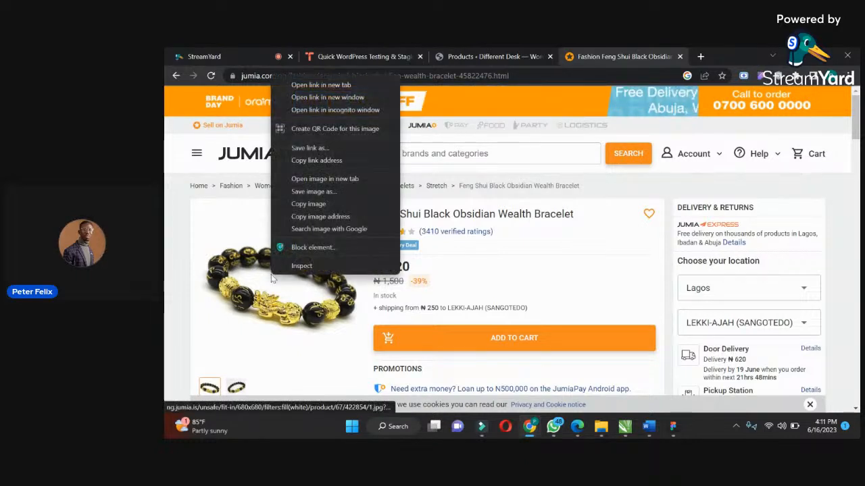
{"action": "left_click", "coordinate": [307, 192]}
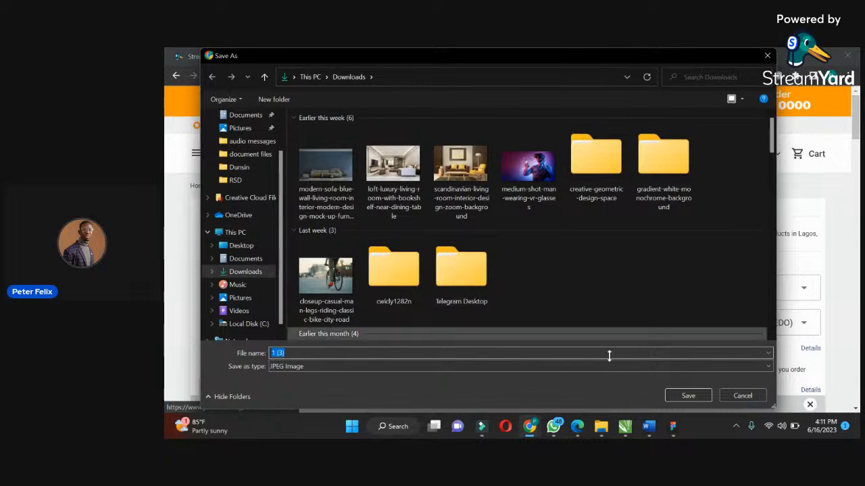
{"action": "left_click", "coordinate": [683, 400]}
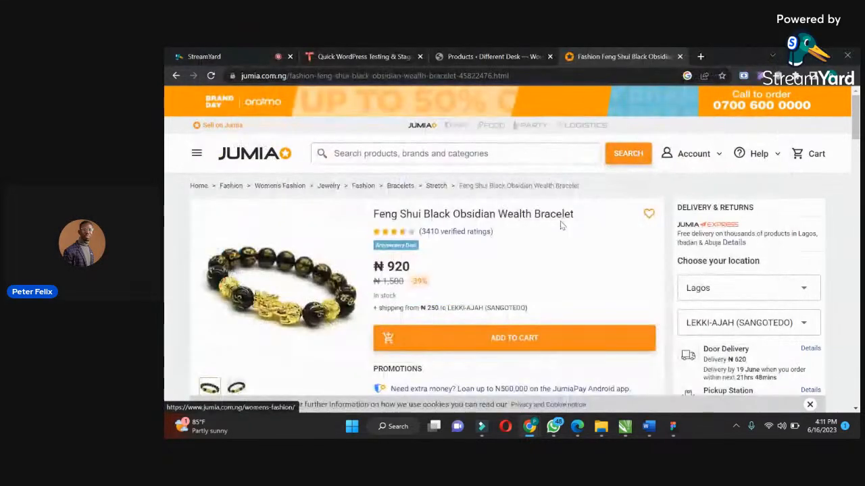
Copy the bracelet's title from Jumia and paste it as a new WooCommerce product's name: "SHARE THIS PRODUCT Feng Shui Black Obsidian Wealth Bracelet".
{"action": "scroll", "coordinate": [855, 123], "scroll_direction": "down", "scroll_amount": 1}
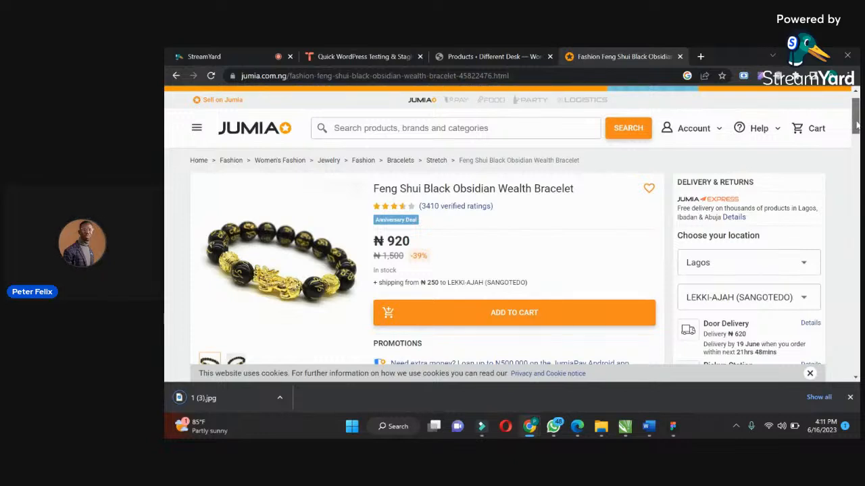
{"action": "left_click_drag", "start_coordinate": [573, 189], "coordinate": [369, 197]}
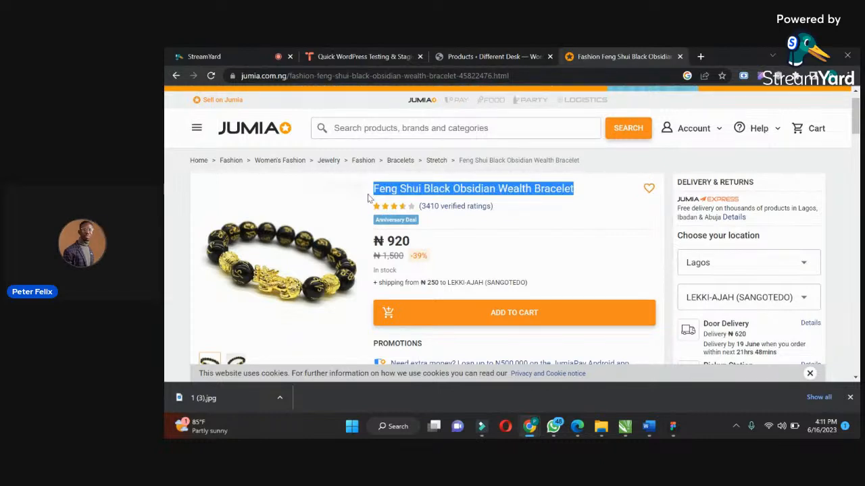
{"action": "left_click", "coordinate": [471, 57]}
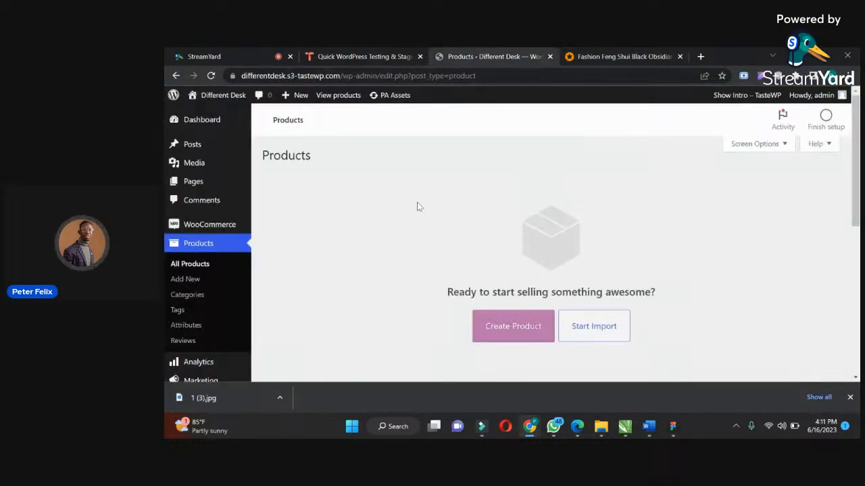
{"action": "left_click", "coordinate": [187, 279]}
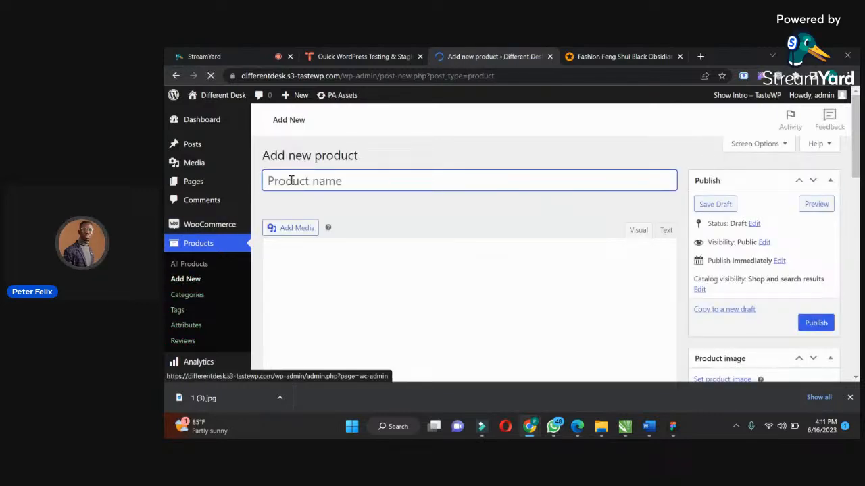
{"action": "type", "text": "SHARE THIS PRODUCT   Feng Shui Black Obsidian Wealth Bracelet"}
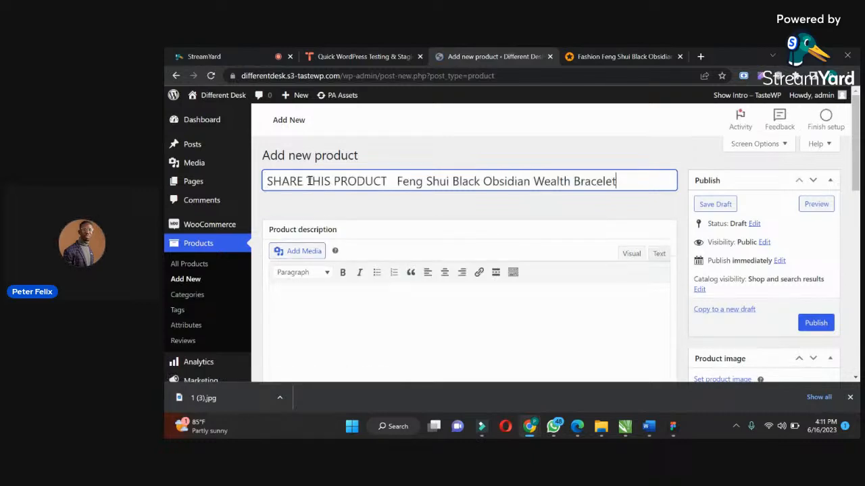
{"action": "left_click_drag", "start_coordinate": [855, 154], "coordinate": [853, 189]}
{"action": "scroll", "coordinate": [682, 225], "scroll_direction": "up", "scroll_amount": 1}
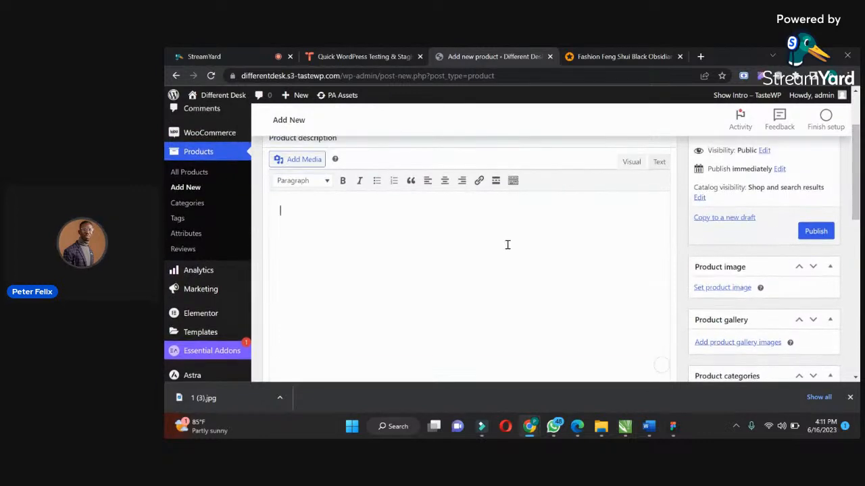
{"action": "left_click", "coordinate": [598, 56]}
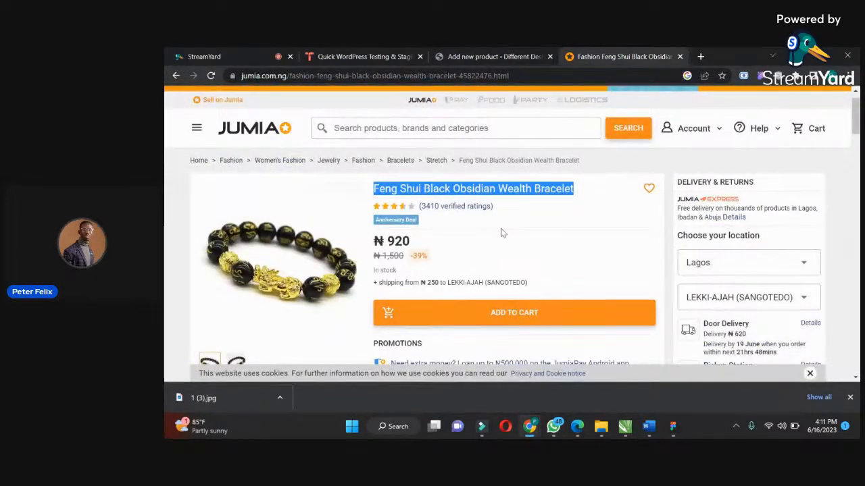
{"action": "left_click", "coordinate": [480, 53]}
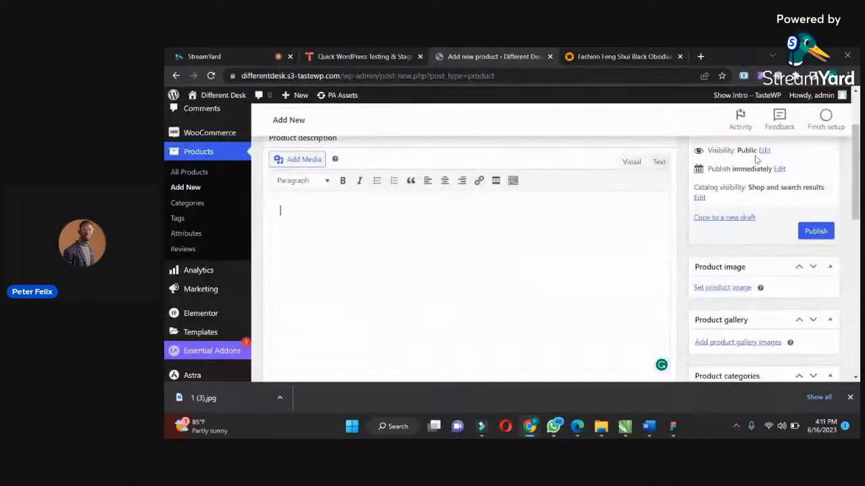
Check the bracelet's prices on Jumia and set the new product's regular price to 1500 and its sale price to 920.
{"action": "scroll", "coordinate": [855, 212], "scroll_direction": "down", "scroll_amount": 3}
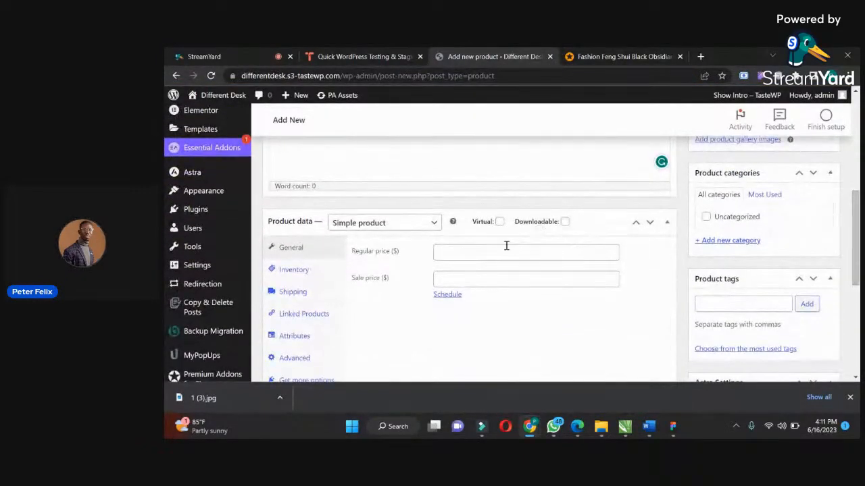
{"action": "left_click", "coordinate": [496, 251]}
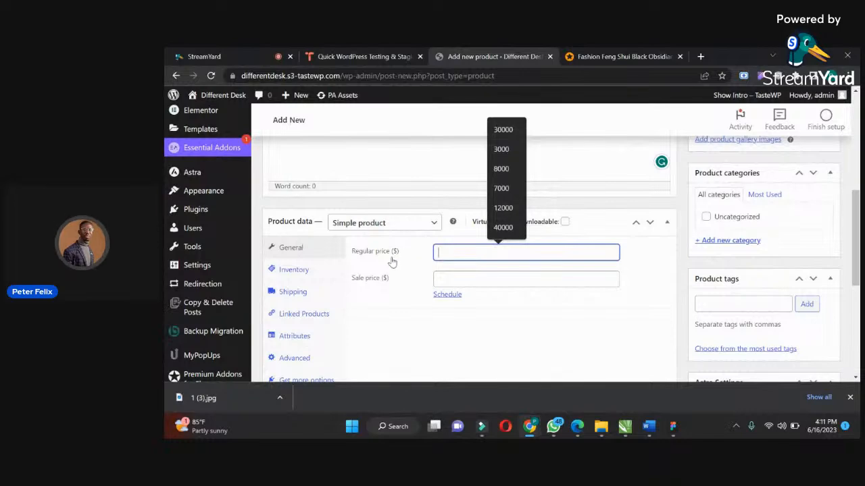
{"action": "left_click", "coordinate": [622, 54]}
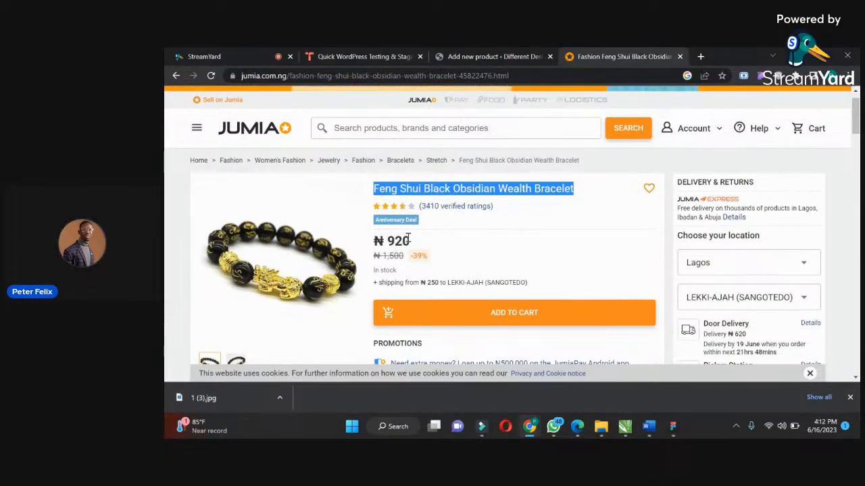
{"action": "double_click", "coordinate": [405, 240]}
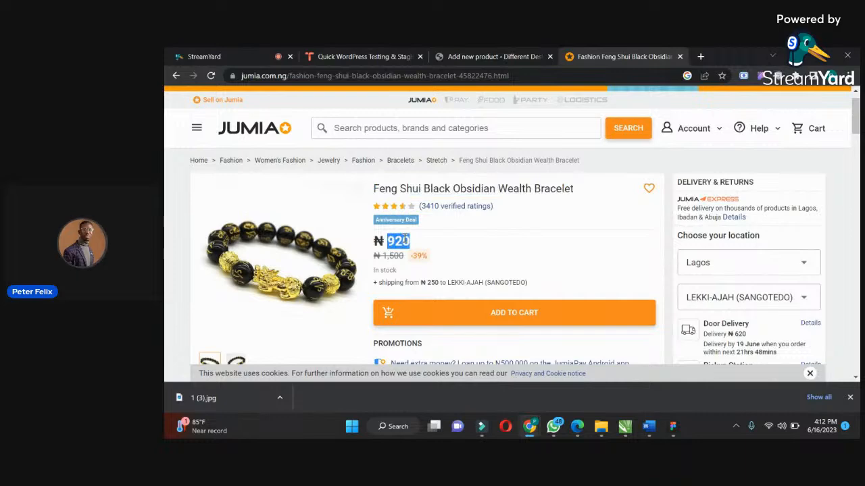
{"action": "left_click", "coordinate": [495, 56]}
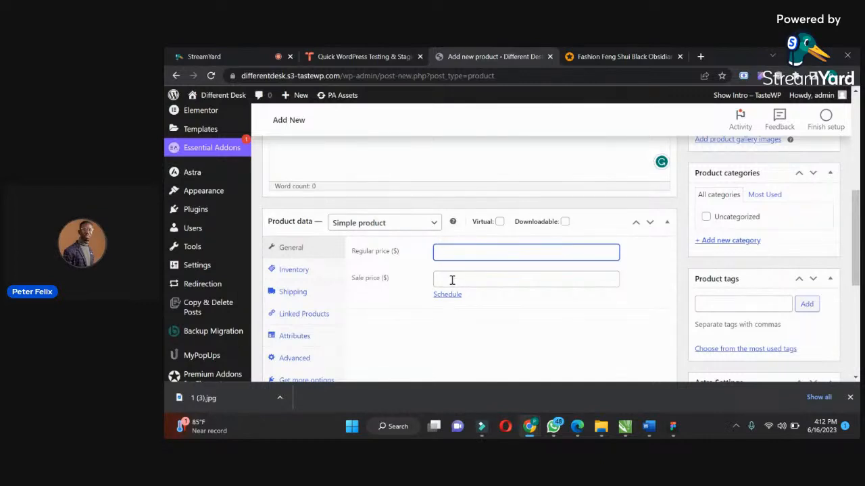
{"action": "left_click", "coordinate": [456, 252]}
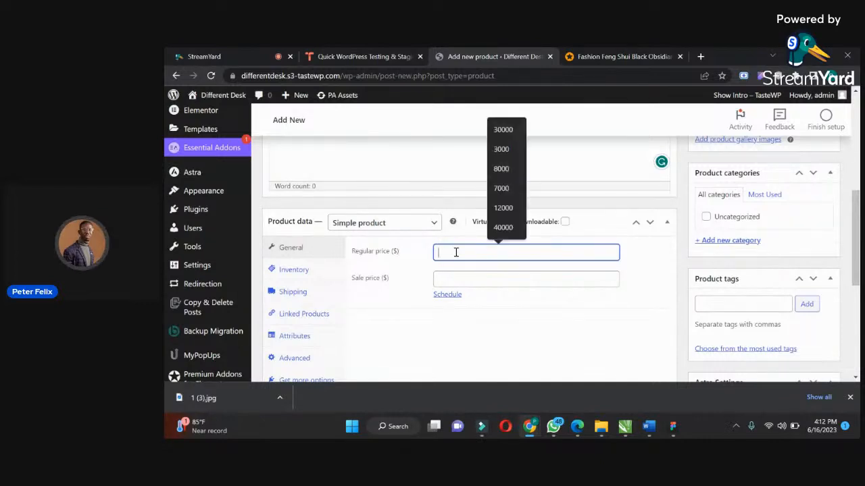
{"action": "type", "text": "1500"}
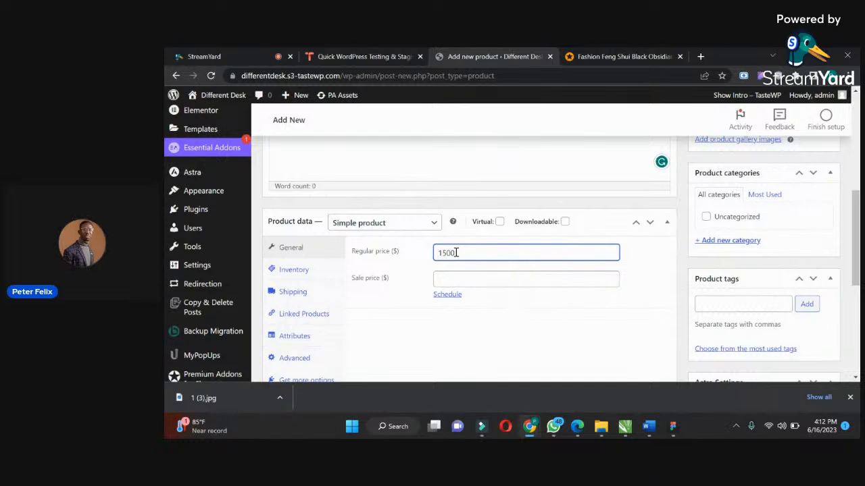
{"action": "left_click", "coordinate": [455, 273]}
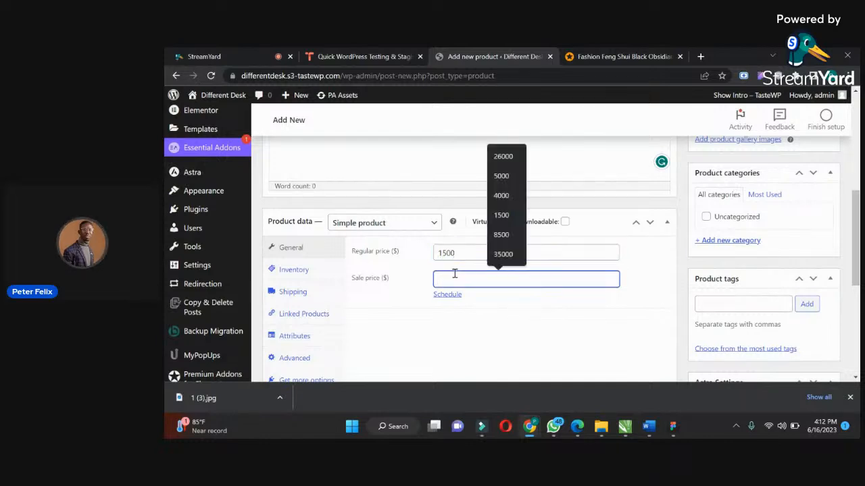
{"action": "type", "text": "920"}
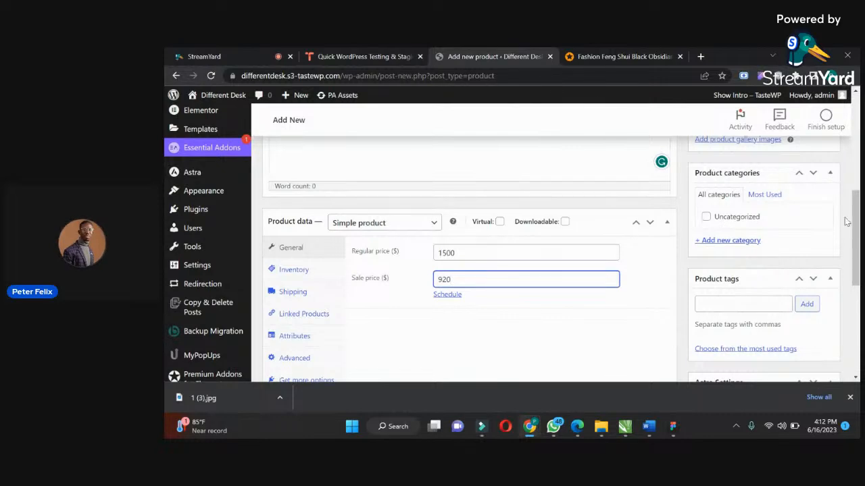
Copy the bracelet's full description with its specifications line from the Jumia page into the new product's short description.
{"action": "left_click_drag", "start_coordinate": [855, 214], "coordinate": [854, 231]}
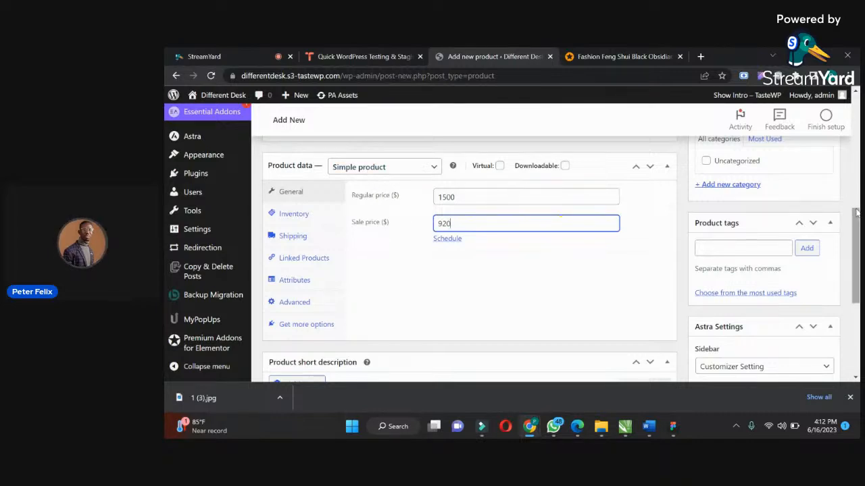
{"action": "left_click_drag", "start_coordinate": [857, 214], "coordinate": [857, 280]}
{"action": "scroll", "coordinate": [413, 222], "scroll_direction": "up", "scroll_amount": 1}
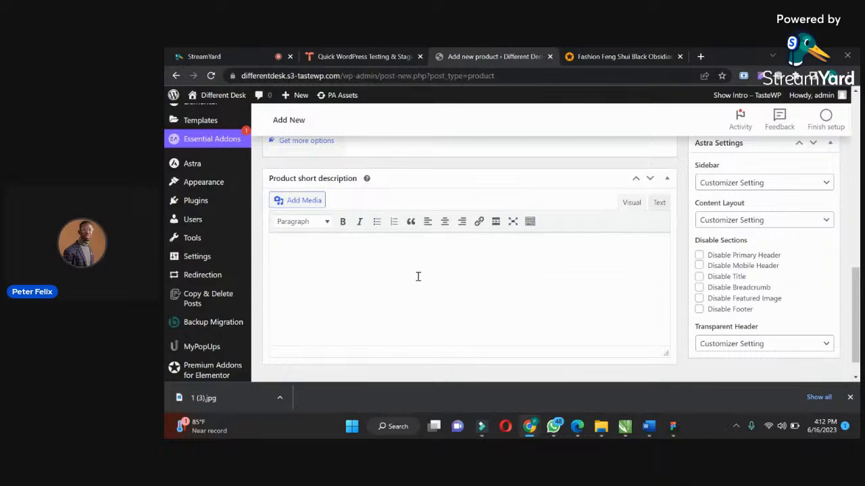
{"action": "left_click", "coordinate": [592, 56]}
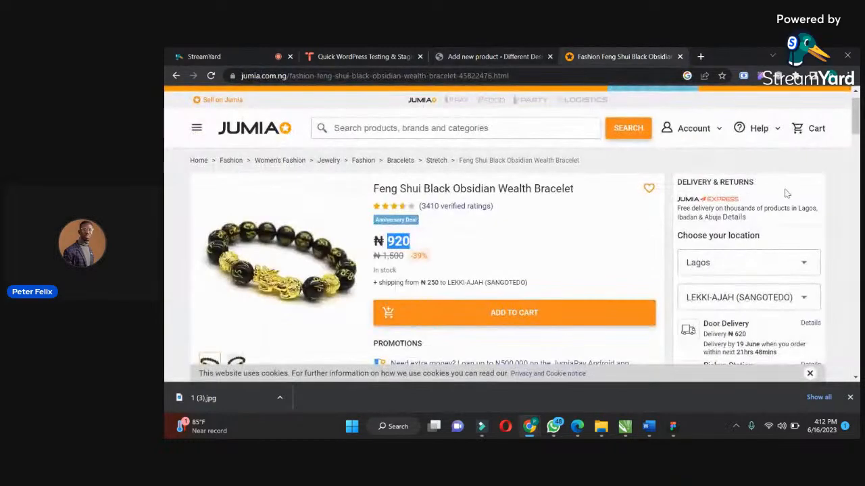
{"action": "left_click_drag", "start_coordinate": [855, 111], "coordinate": [855, 176]}
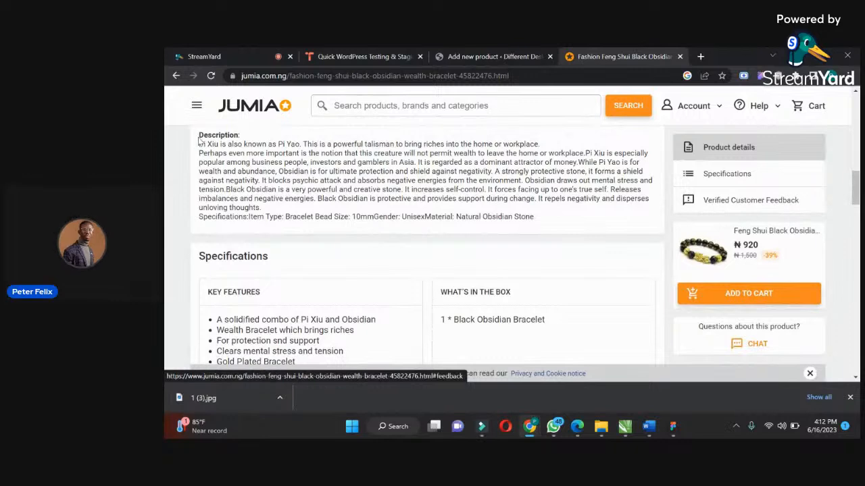
{"action": "left_click_drag", "start_coordinate": [199, 136], "coordinate": [479, 213]}
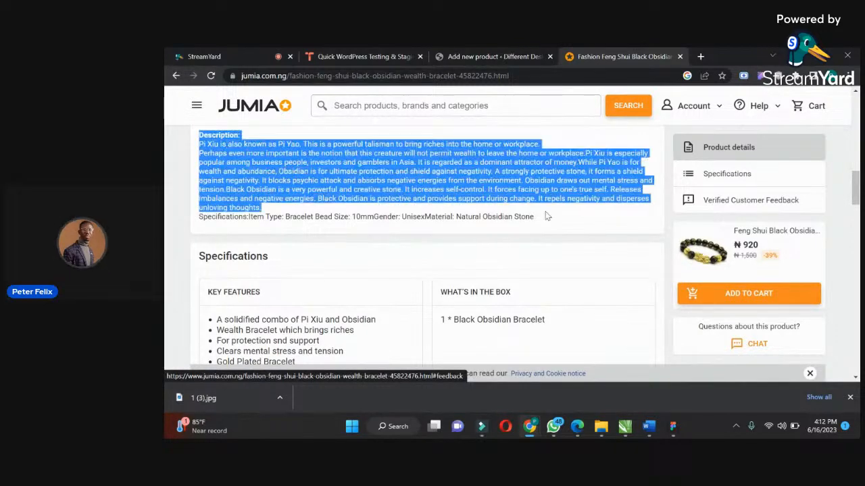
{"action": "left_click_drag", "start_coordinate": [547, 217], "coordinate": [539, 222]}
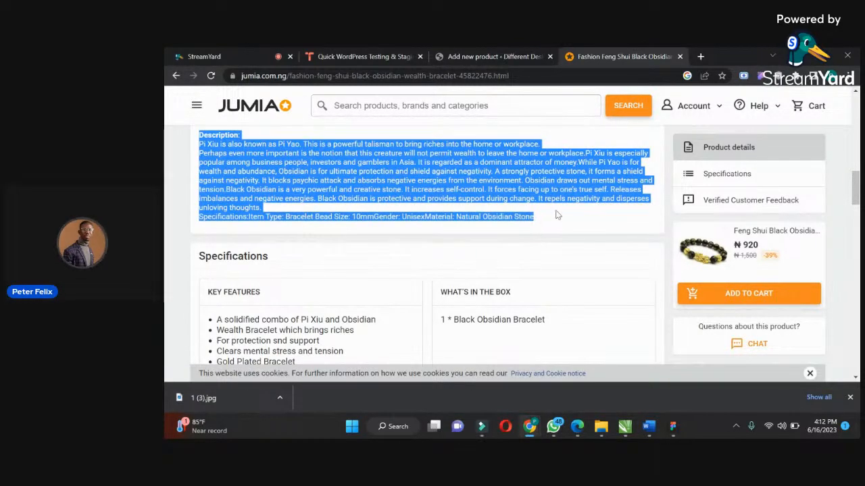
{"action": "scroll", "coordinate": [857, 192], "scroll_direction": "down", "scroll_amount": 2}
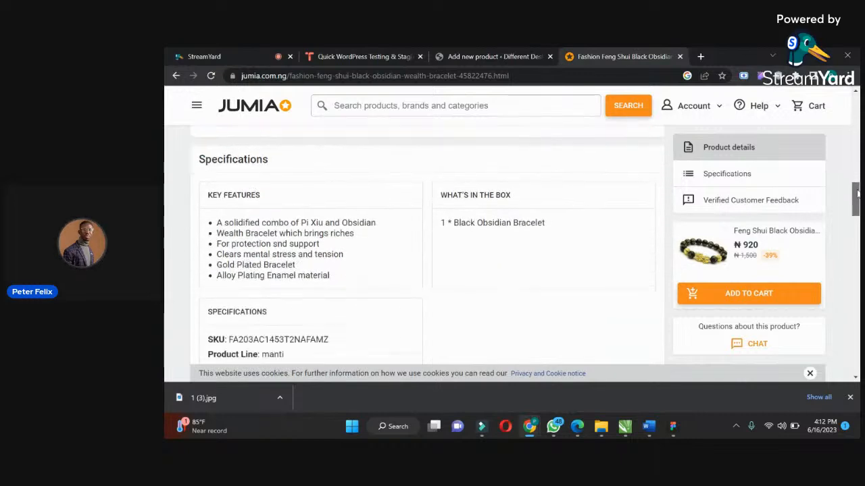
{"action": "scroll", "coordinate": [857, 193], "scroll_direction": "down", "scroll_amount": 5}
{"action": "scroll", "coordinate": [857, 192], "scroll_direction": "up", "scroll_amount": 10}
{"action": "scroll", "coordinate": [857, 193], "scroll_direction": "up", "scroll_amount": 8}
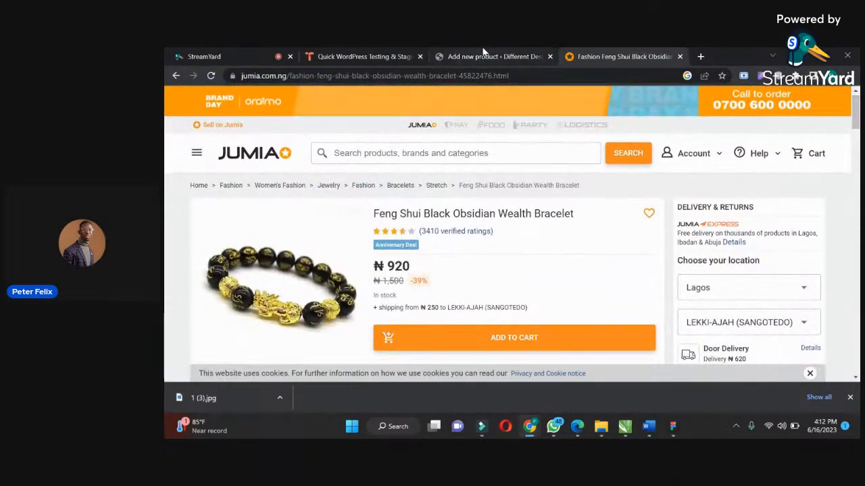
{"action": "left_click", "coordinate": [486, 56]}
{"action": "key", "text": "ctrl+v"}
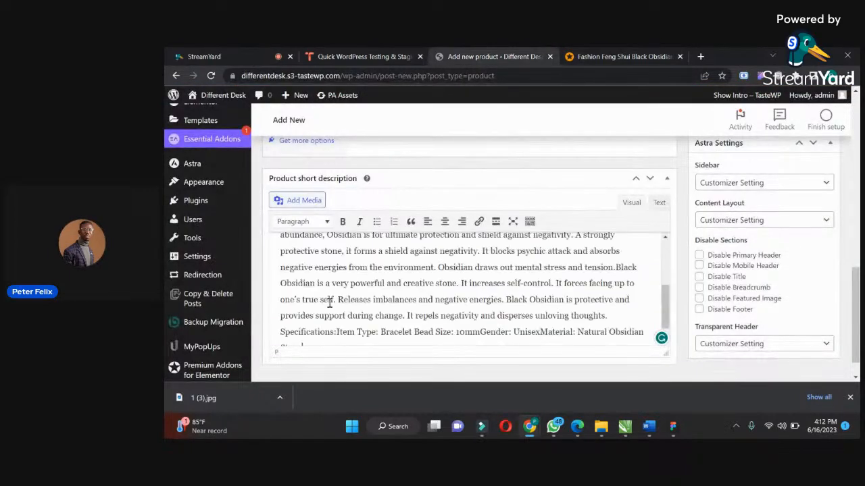
{"action": "scroll", "coordinate": [850, 270], "scroll_direction": "up", "scroll_amount": 5}
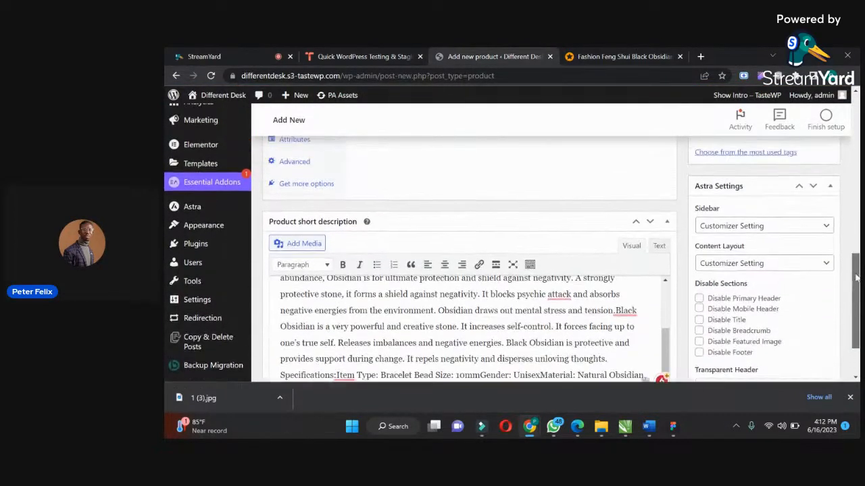
{"action": "scroll", "coordinate": [839, 216], "scroll_direction": "up", "scroll_amount": 3}
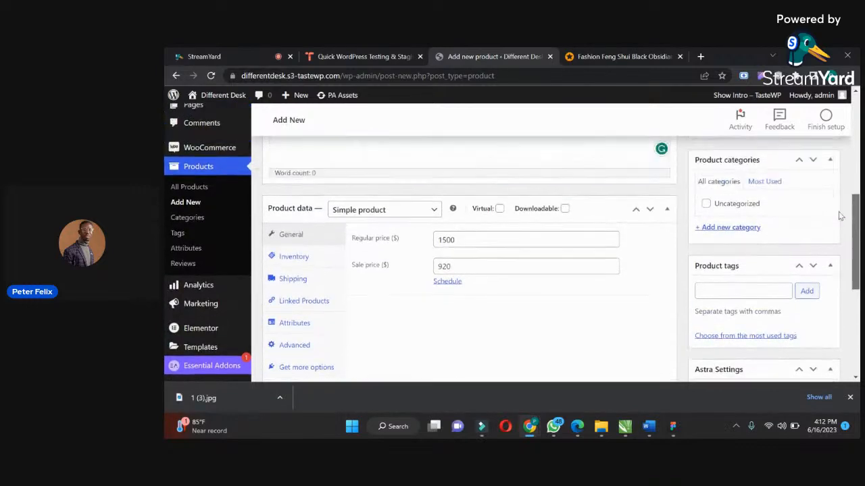
{"action": "scroll", "coordinate": [839, 192], "scroll_direction": "up", "scroll_amount": 1}
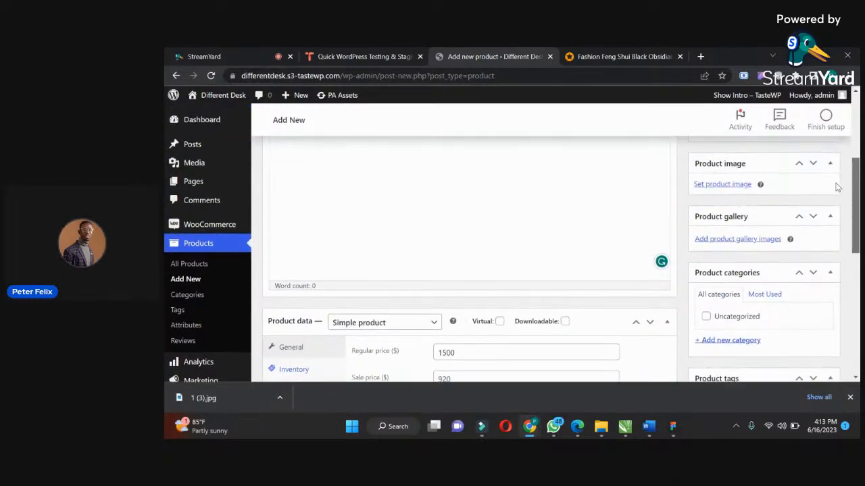
Save the bracelet's second product image from its Jumia page as "2 (2)" in Downloads.
{"action": "scroll", "coordinate": [838, 187], "scroll_direction": "up", "scroll_amount": 6}
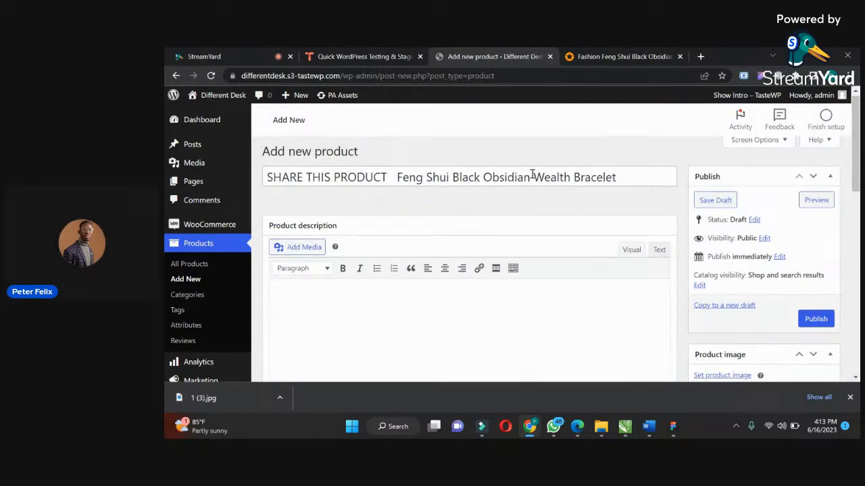
{"action": "left_click_drag", "start_coordinate": [854, 149], "coordinate": [842, 163]}
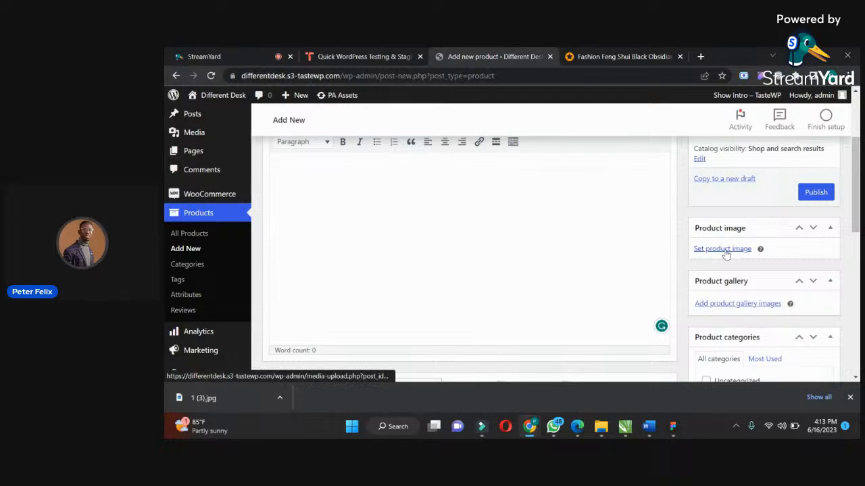
{"action": "left_click", "coordinate": [600, 54]}
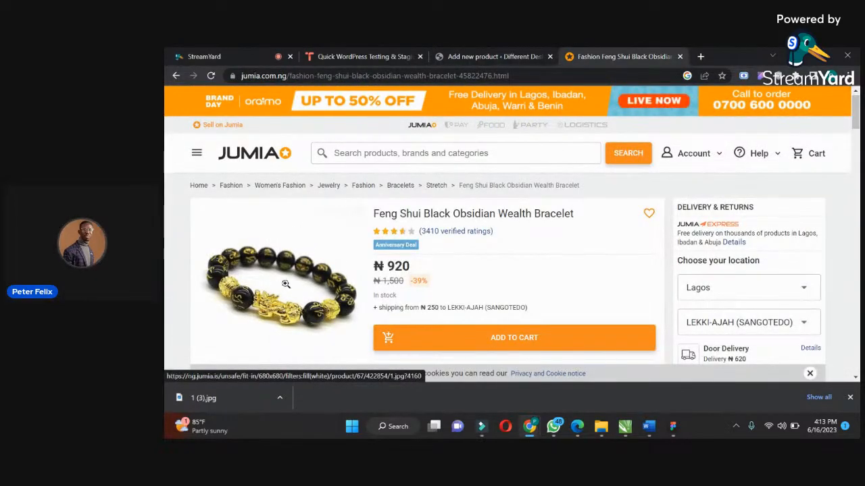
{"action": "scroll", "coordinate": [558, 194], "scroll_direction": "down", "scroll_amount": 2}
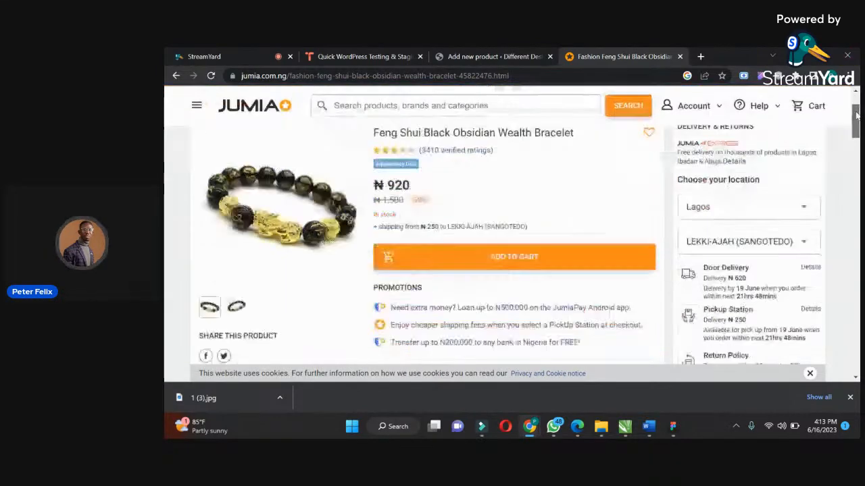
{"action": "left_click", "coordinate": [236, 290]}
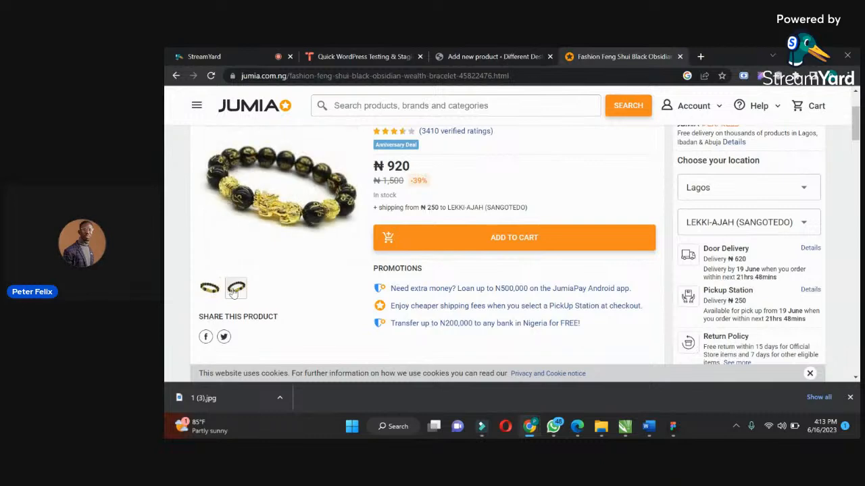
{"action": "right_click", "coordinate": [280, 215]}
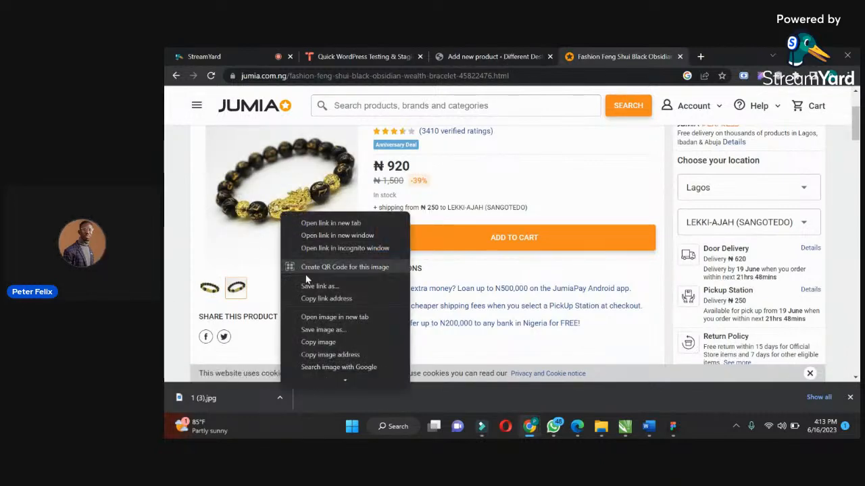
{"action": "left_click", "coordinate": [313, 331]}
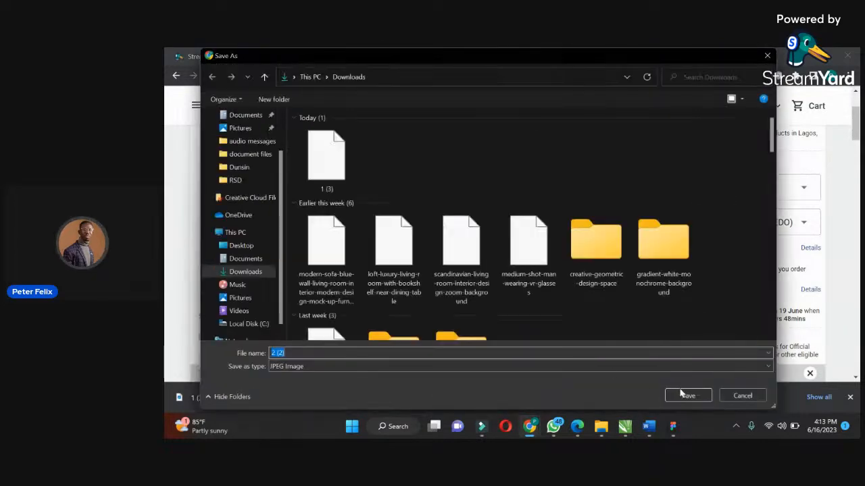
{"action": "left_click", "coordinate": [684, 395]}
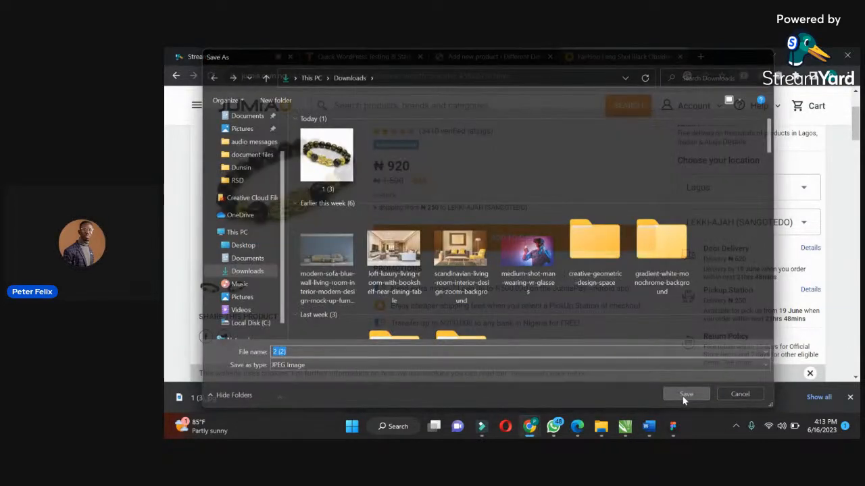
Upload the images "1 (3)" and "2 (2)" from Downloads and set 1-3.jpg as the new product's main image.
{"action": "left_click", "coordinate": [491, 54]}
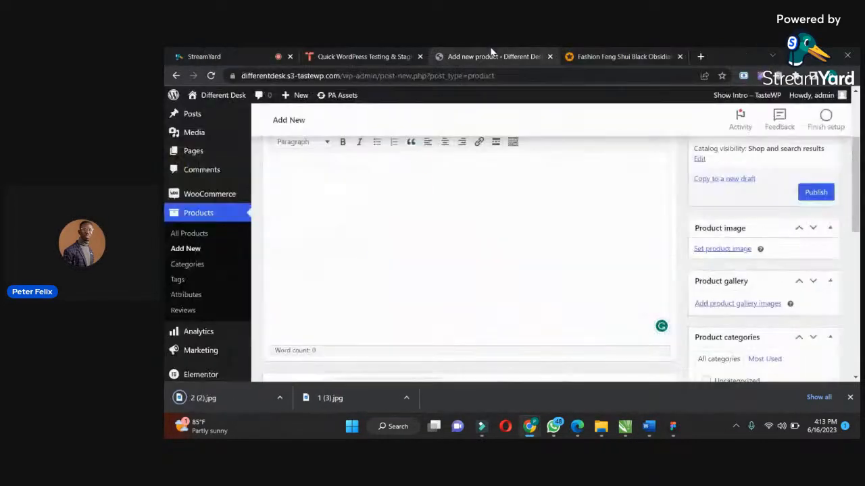
{"action": "left_click", "coordinate": [721, 251]}
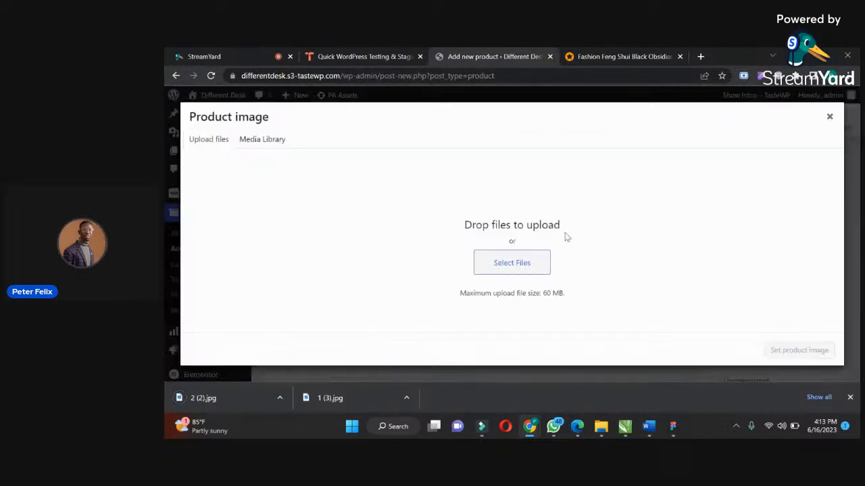
{"action": "left_click", "coordinate": [491, 262]}
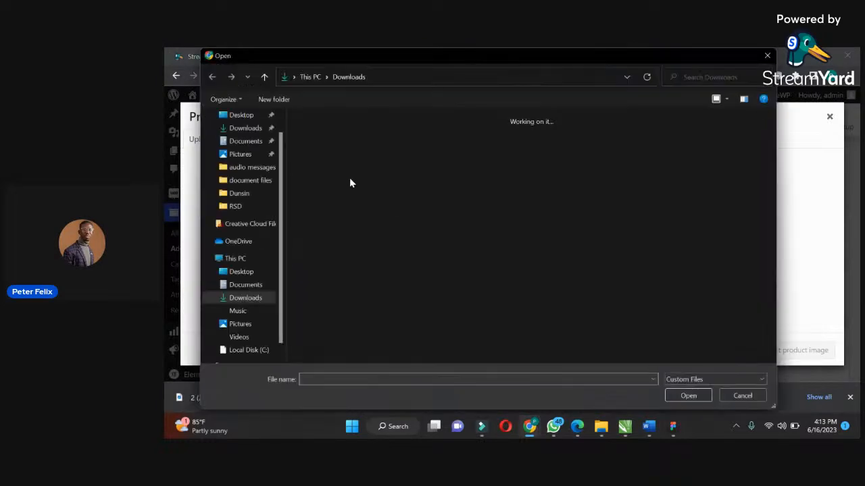
{"action": "left_click", "coordinate": [327, 163]}
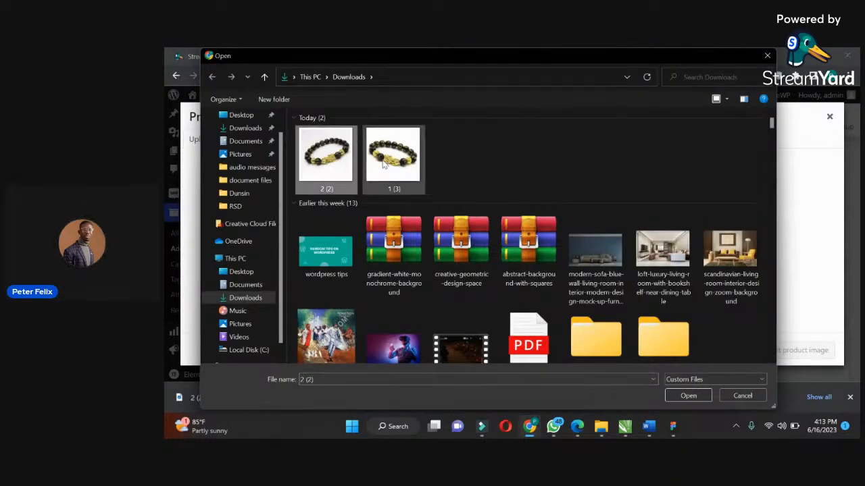
{"action": "left_click", "coordinate": [383, 164], "text": "ctrl"}
{"action": "left_click", "coordinate": [341, 157]}
{"action": "left_click", "coordinate": [392, 155], "text": "ctrl"}
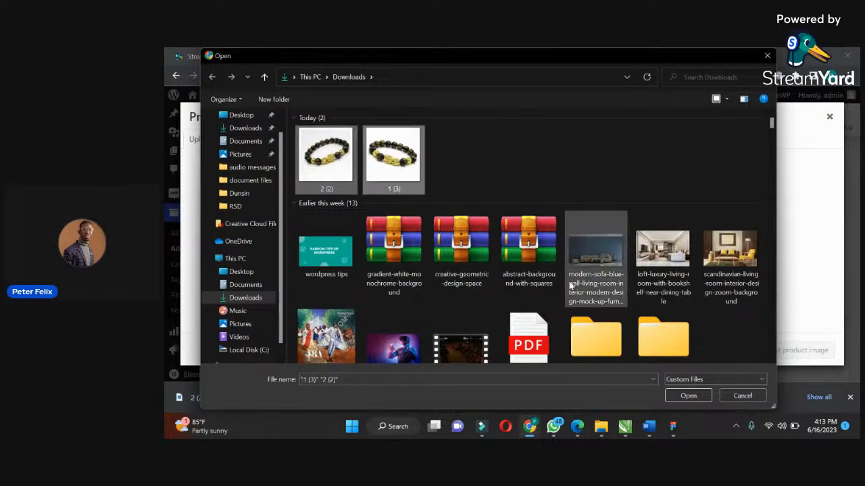
{"action": "left_click", "coordinate": [672, 395]}
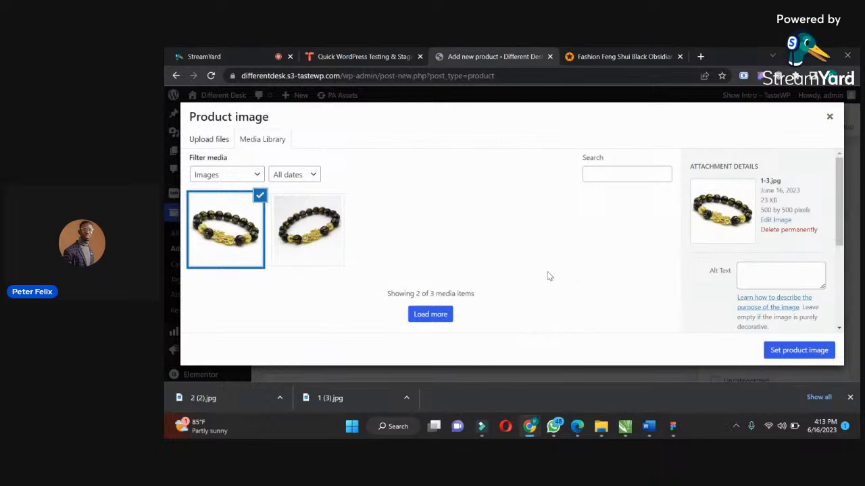
{"action": "left_click", "coordinate": [772, 351]}
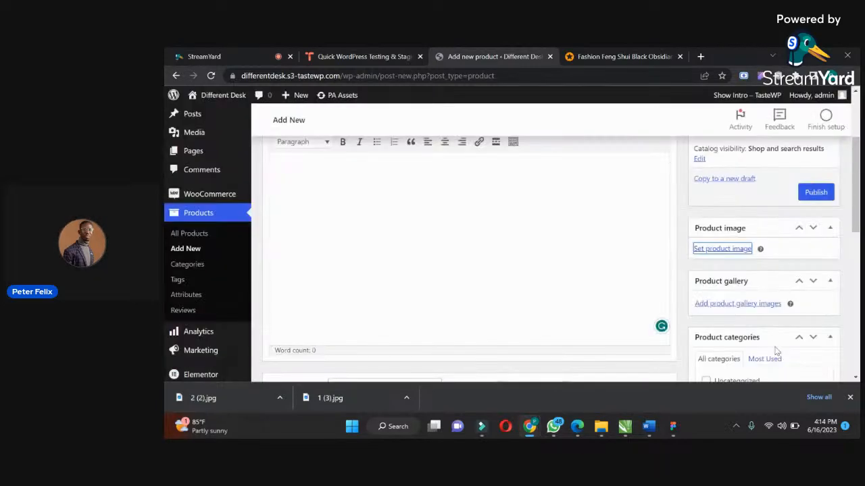
Add both bracelet images, 1-3.jpg and 2-2.jpg, from the media library to the product gallery.
{"action": "left_click_drag", "start_coordinate": [858, 181], "coordinate": [857, 234]}
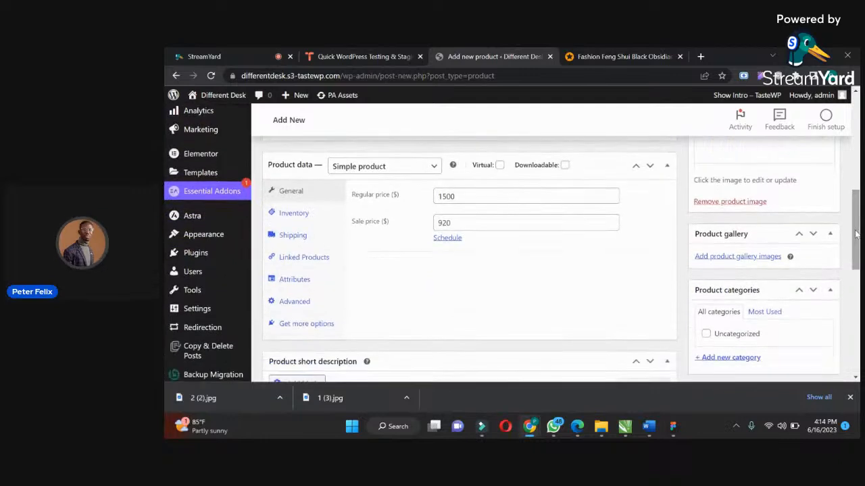
{"action": "left_click", "coordinate": [729, 257]}
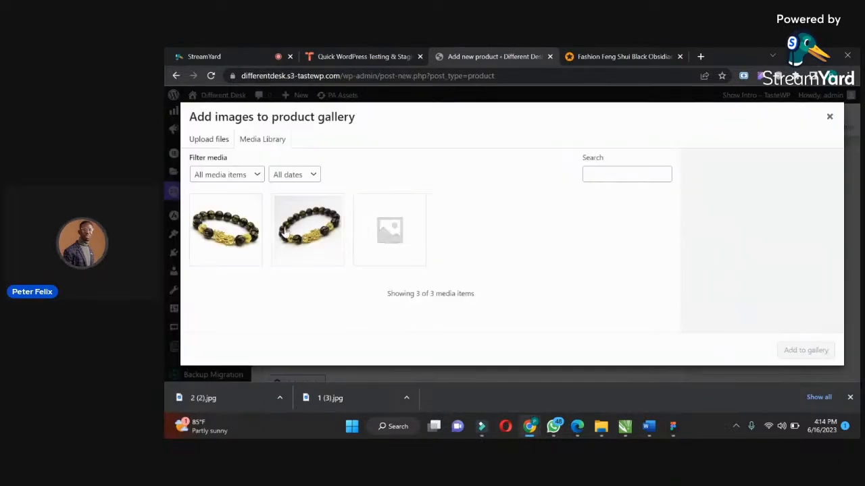
{"action": "left_click", "coordinate": [216, 240]}
{"action": "left_click", "coordinate": [294, 234]}
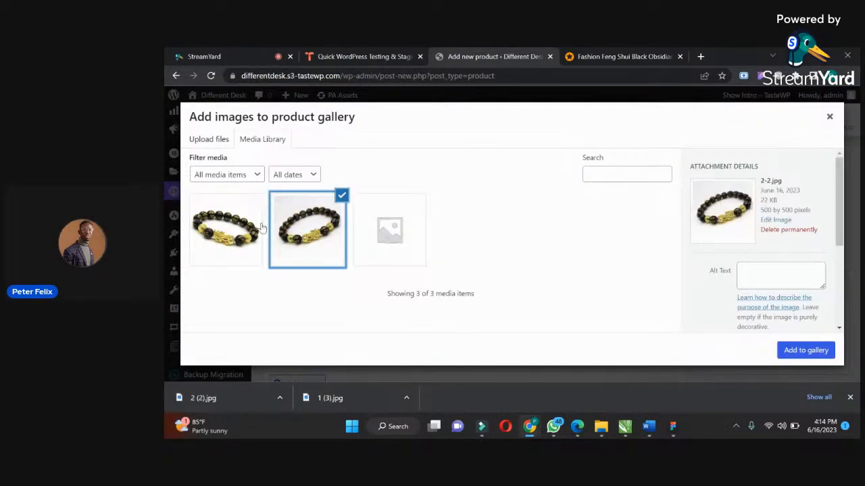
{"action": "left_click", "coordinate": [220, 223]}
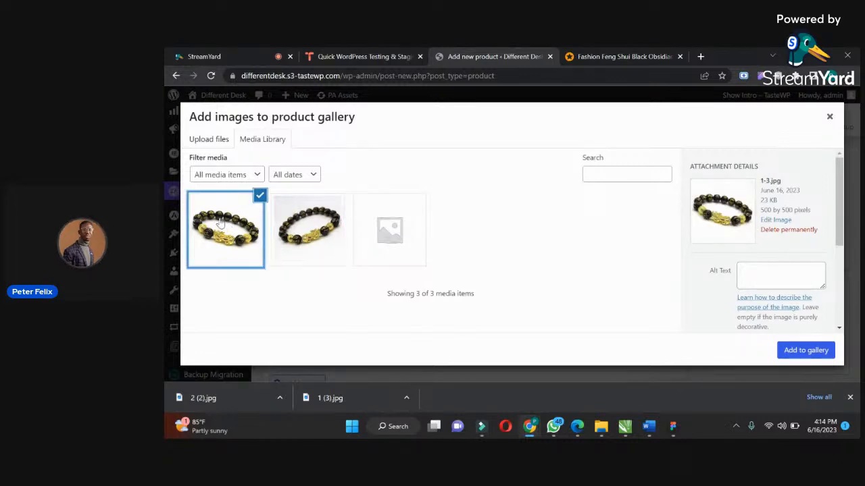
{"action": "left_click", "coordinate": [293, 225]}
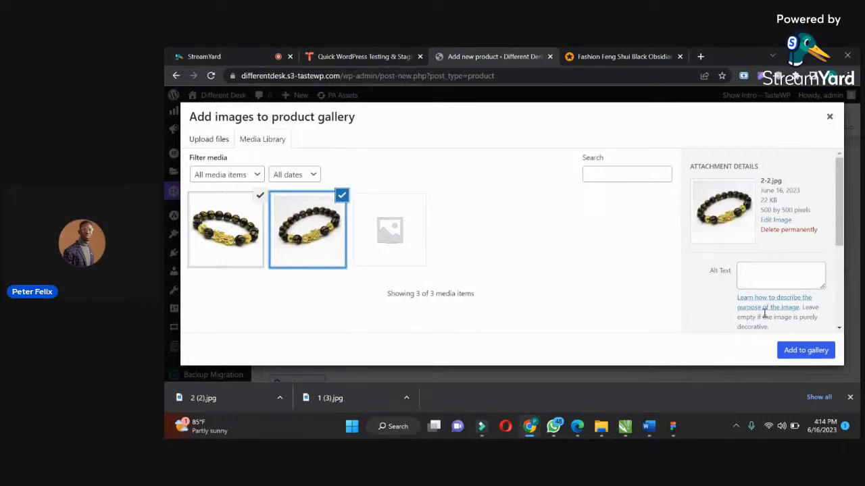
{"action": "left_click", "coordinate": [790, 347]}
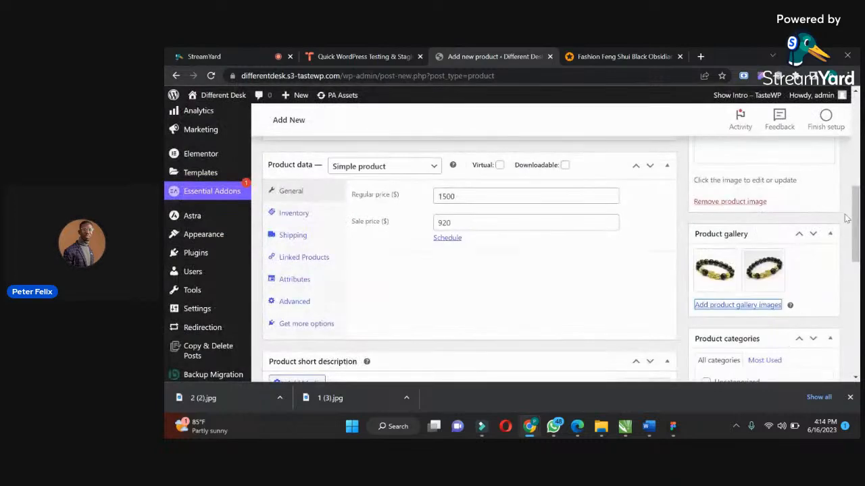
Create the product category "Men Accessories" and assign it to the bracelet.
{"action": "left_click_drag", "start_coordinate": [855, 226], "coordinate": [856, 237]}
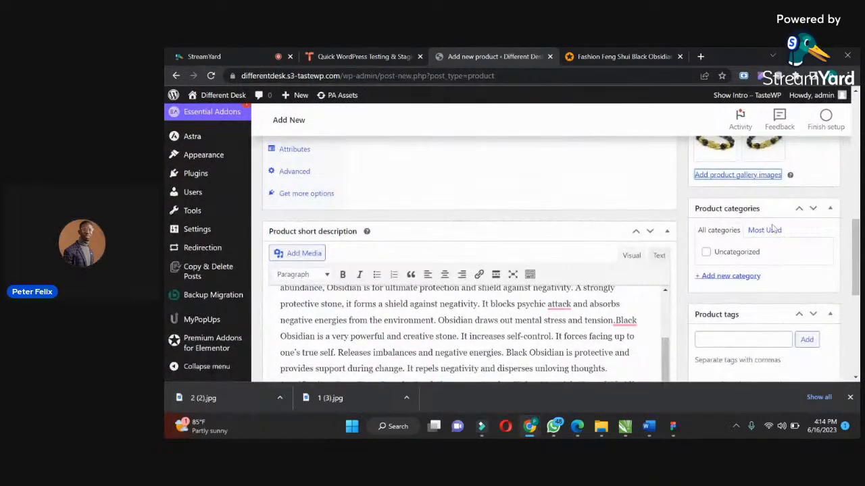
{"action": "scroll", "coordinate": [823, 242], "scroll_direction": "down", "scroll_amount": 1}
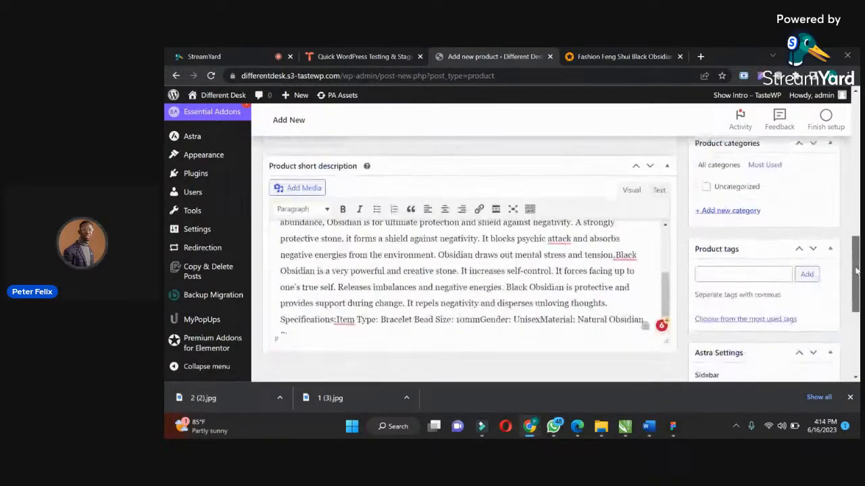
{"action": "left_click", "coordinate": [725, 214]}
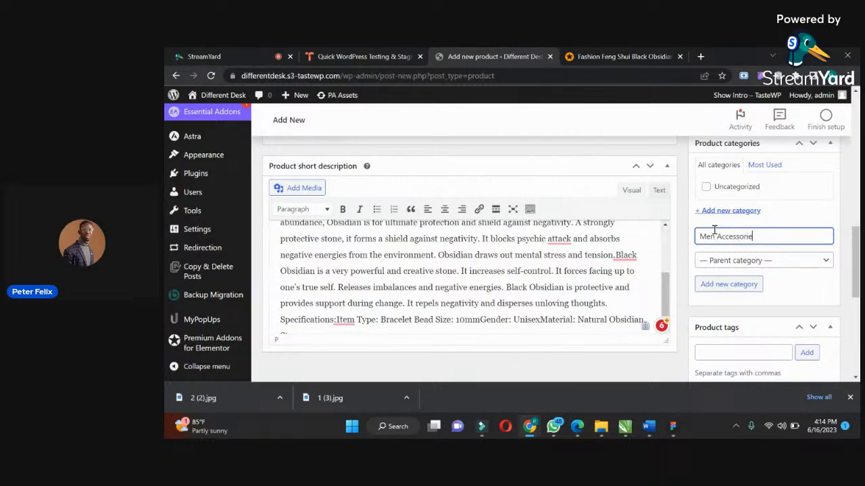
{"action": "left_click", "coordinate": [743, 283]}
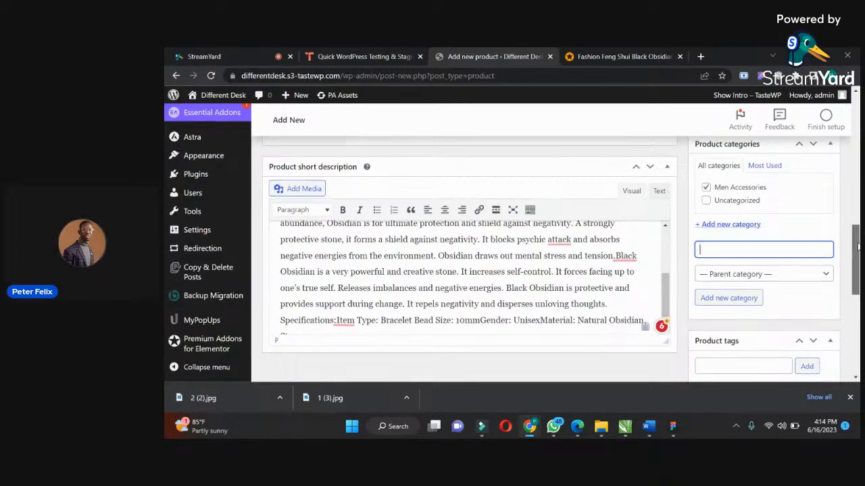
Leave the product tags empty and publish the bracelet product.
{"action": "scroll", "coordinate": [816, 272], "scroll_direction": "down", "scroll_amount": 3}
{"action": "left_click", "coordinate": [753, 251]}
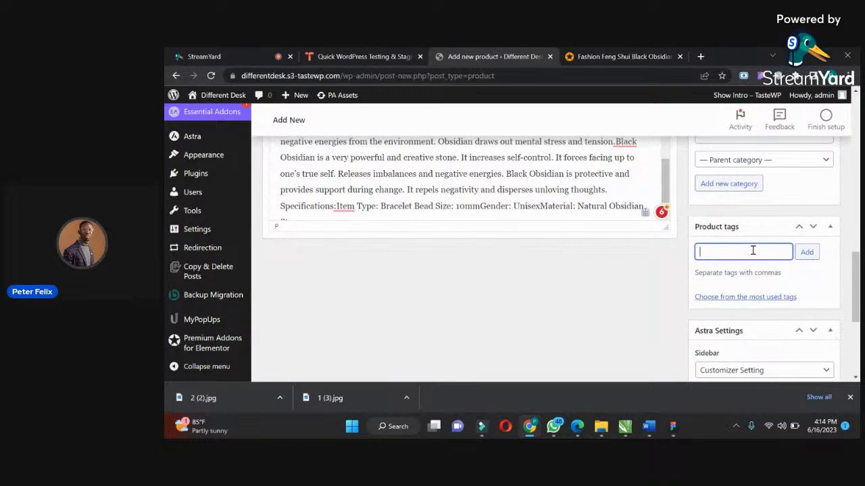
{"action": "left_click_drag", "start_coordinate": [857, 276], "coordinate": [857, 188]}
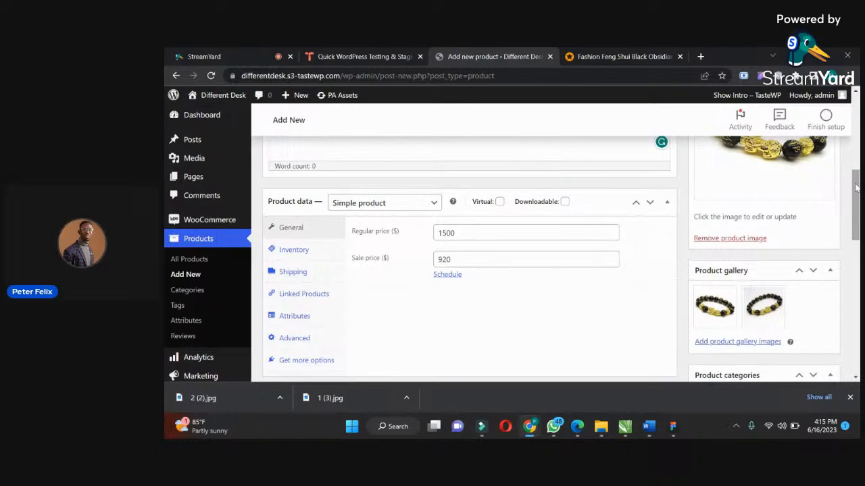
{"action": "left_click_drag", "start_coordinate": [856, 188], "coordinate": [857, 125]}
{"action": "left_click", "coordinate": [815, 286]}
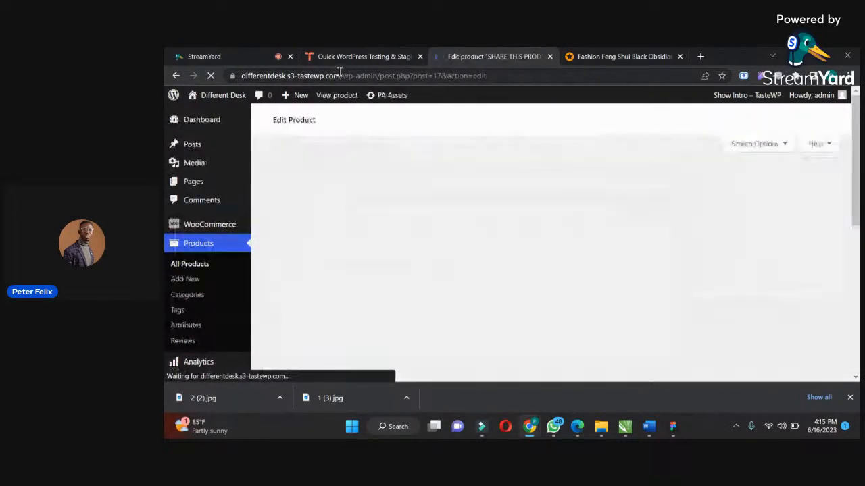
Copy the site's base address, differentdesk.s3-tastewp.com, and open the live homepage in a new browser tab.
{"action": "left_click_drag", "start_coordinate": [341, 77], "coordinate": [238, 80]}
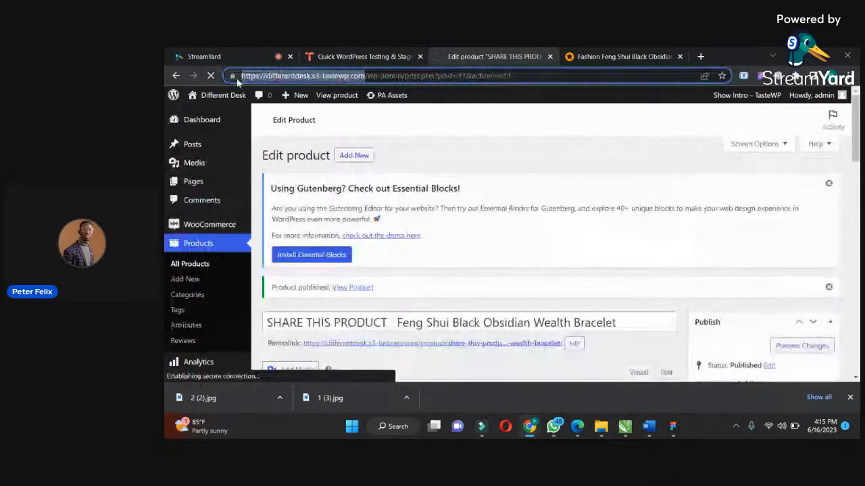
{"action": "key", "text": "ctrl+c"}
{"action": "key", "text": "ctrl+t"}
{"action": "key", "text": "ctrl+v"}
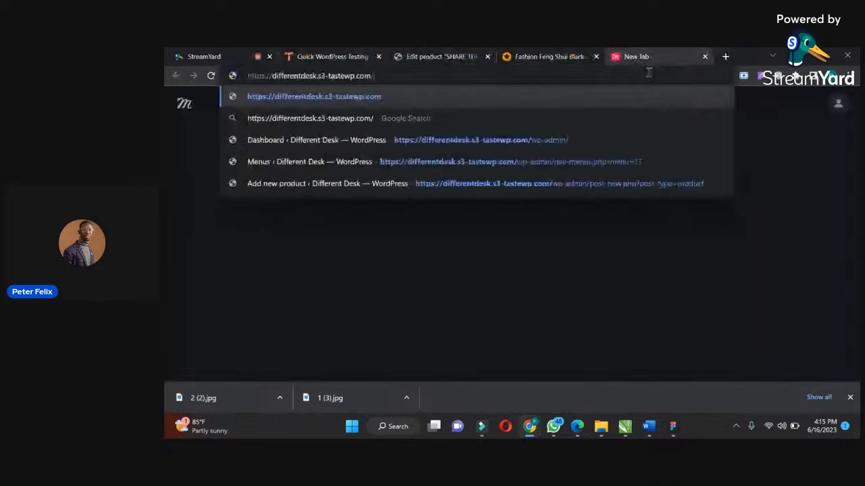
{"action": "key", "text": "Return"}
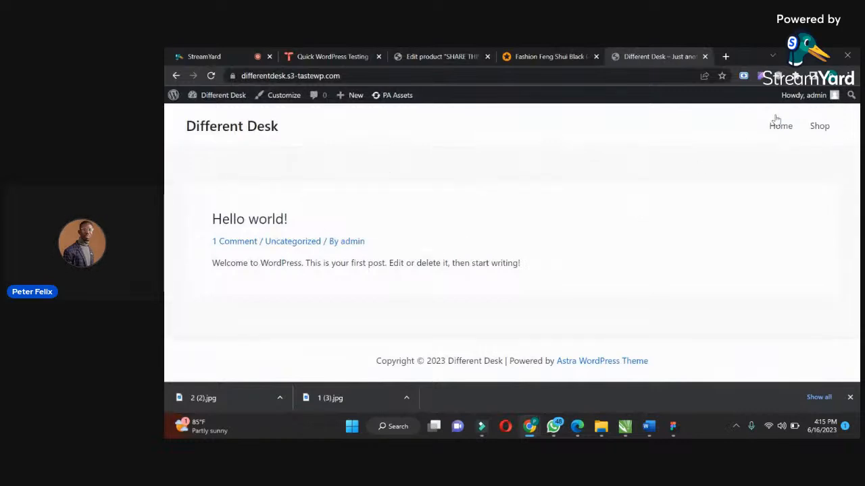
In the site's Reading settings, make the homepage display the static page Home and save the changes.
{"action": "left_click", "coordinate": [433, 54]}
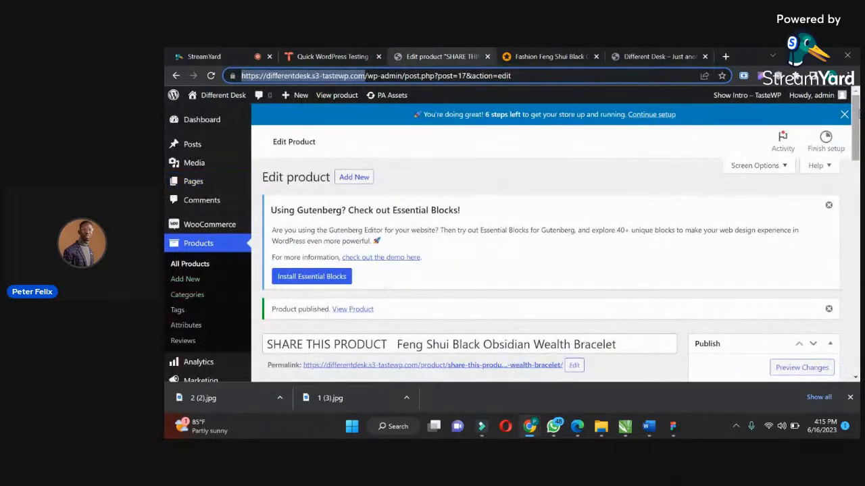
{"action": "scroll", "coordinate": [298, 279], "scroll_direction": "down", "scroll_amount": 8}
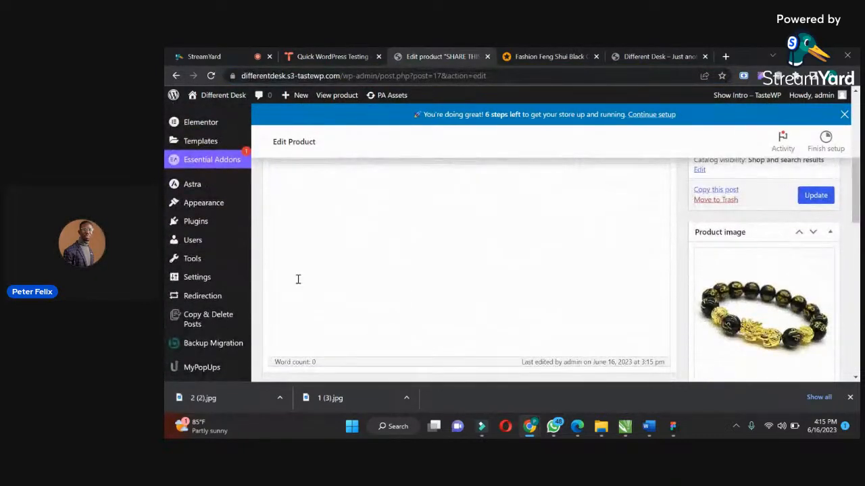
{"action": "mouse_move", "coordinate": [252, 284]}
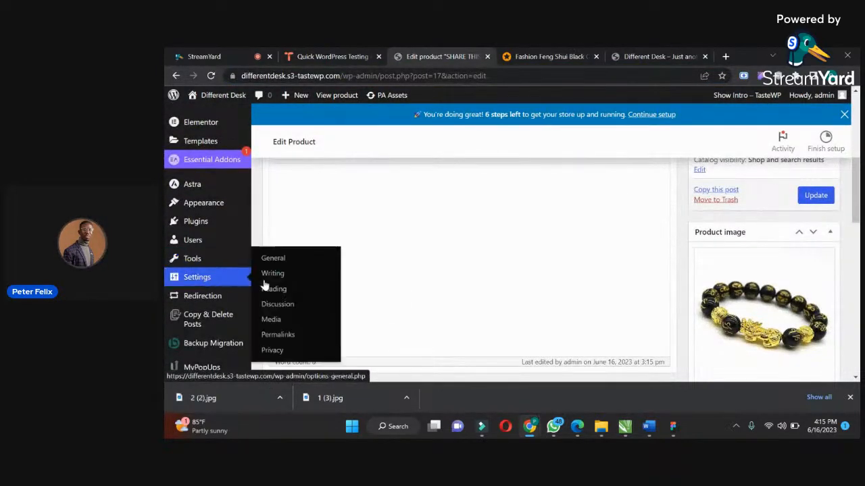
{"action": "left_click", "coordinate": [279, 292]}
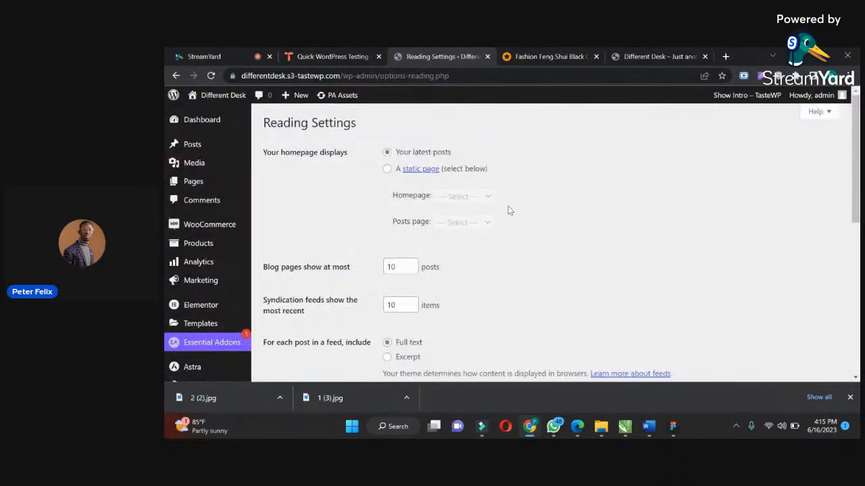
{"action": "left_click", "coordinate": [387, 170]}
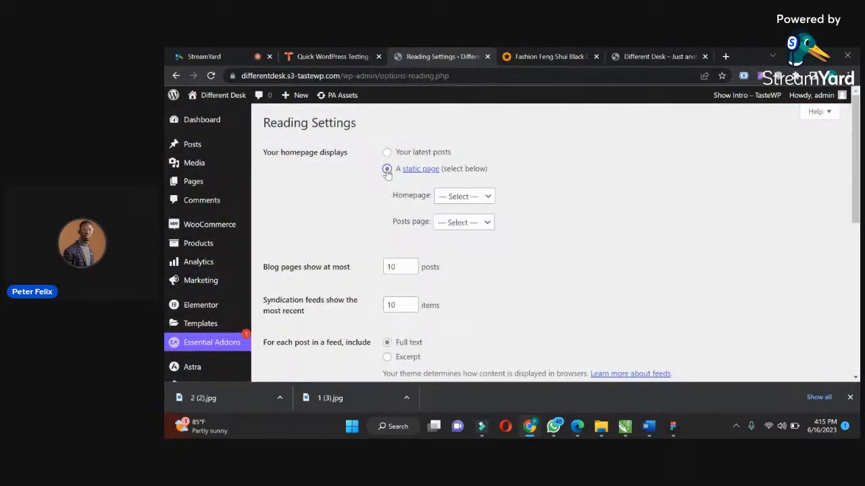
{"action": "left_click", "coordinate": [448, 195]}
{"action": "left_click", "coordinate": [456, 242]}
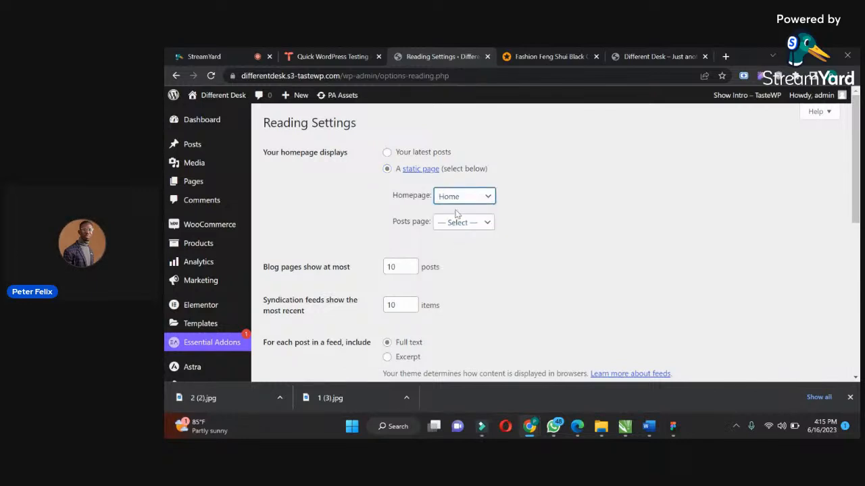
{"action": "left_click_drag", "start_coordinate": [852, 193], "coordinate": [846, 286]}
{"action": "left_click", "coordinate": [309, 235]}
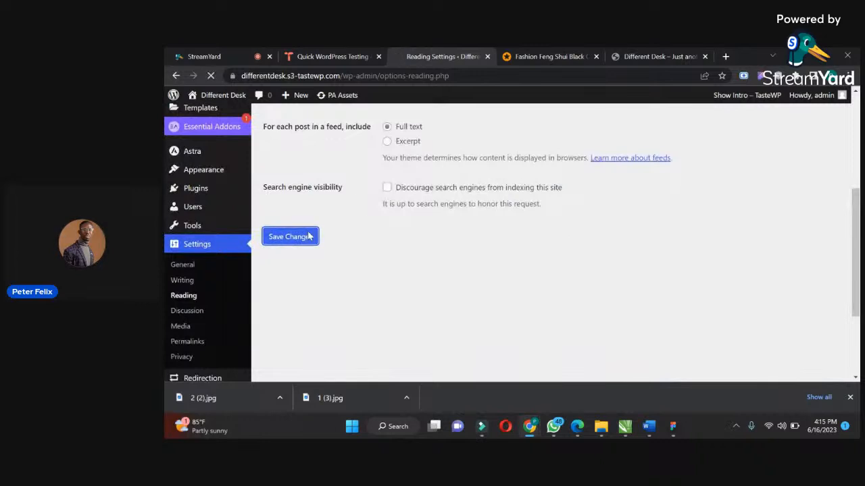
Reload the live homepage and check the bracelet's listing on the Shop page.
{"action": "left_click", "coordinate": [637, 54]}
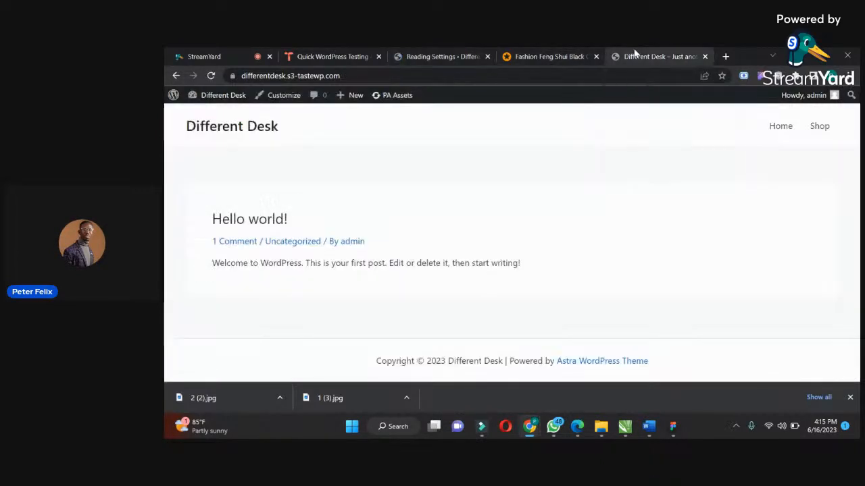
{"action": "left_click", "coordinate": [211, 75]}
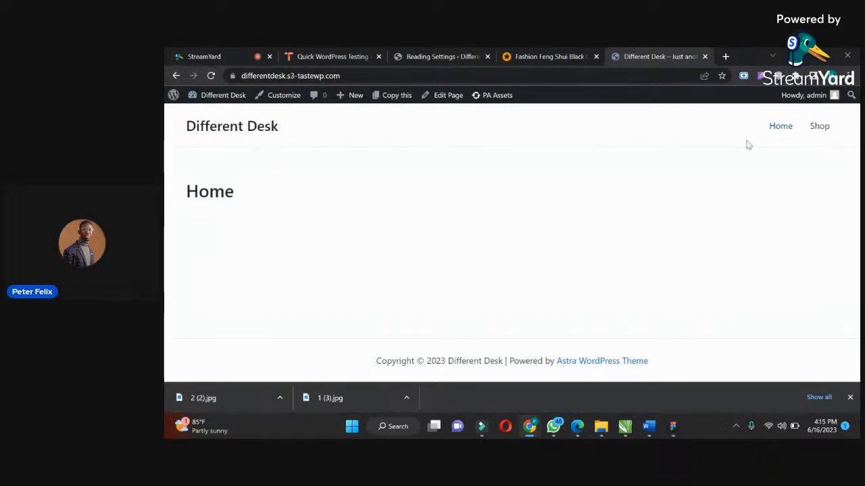
{"action": "left_click", "coordinate": [817, 127]}
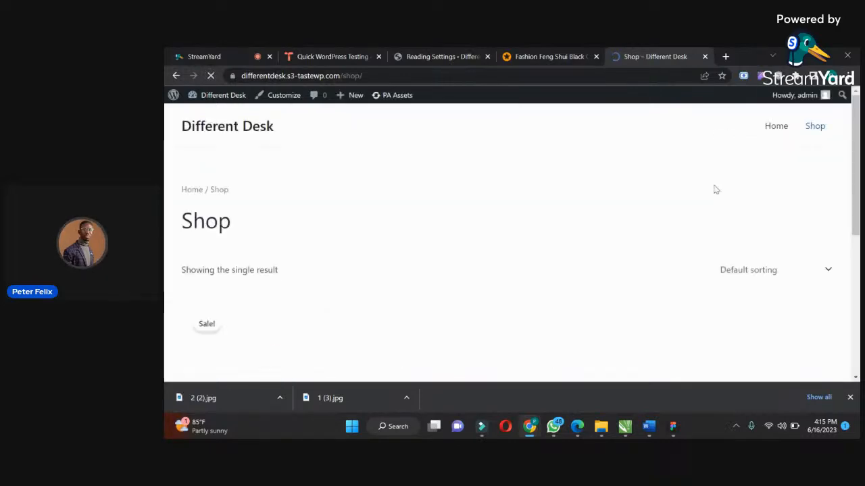
{"action": "scroll", "coordinate": [624, 225], "scroll_direction": "down", "scroll_amount": 2}
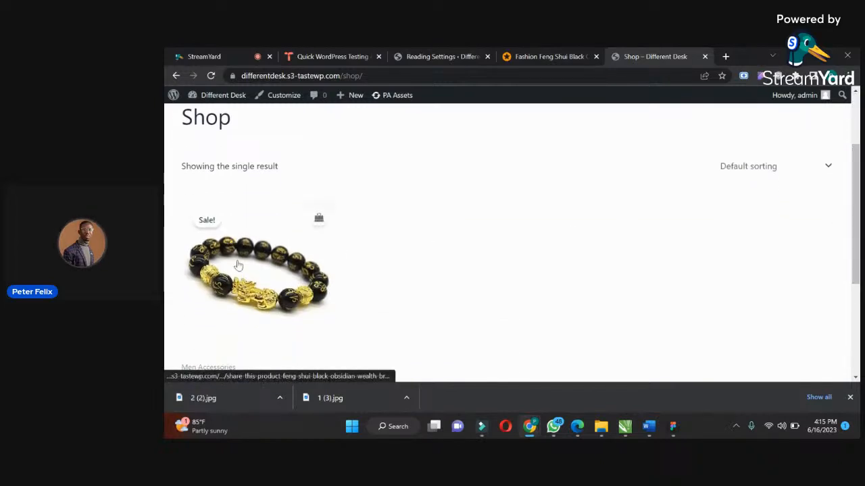
{"action": "left_click_drag", "start_coordinate": [855, 167], "coordinate": [854, 228]}
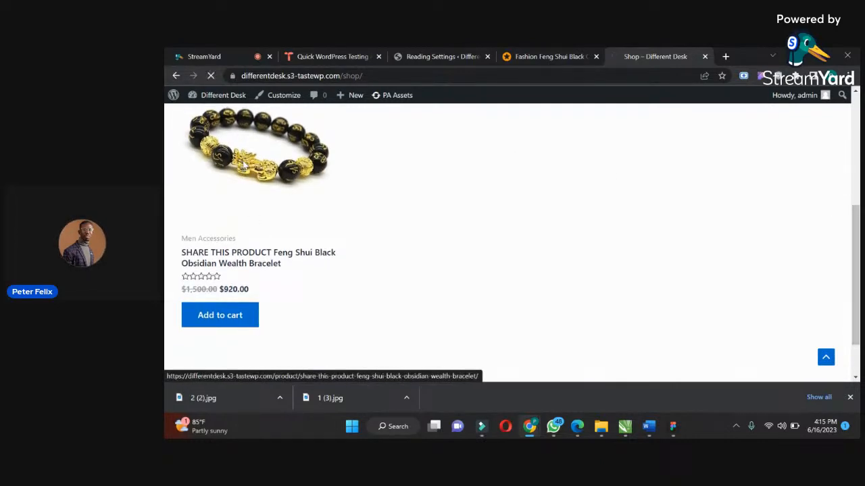
Examine the bracelet's product page and its second and third gallery images.
{"action": "left_click_drag", "start_coordinate": [856, 144], "coordinate": [841, 155]}
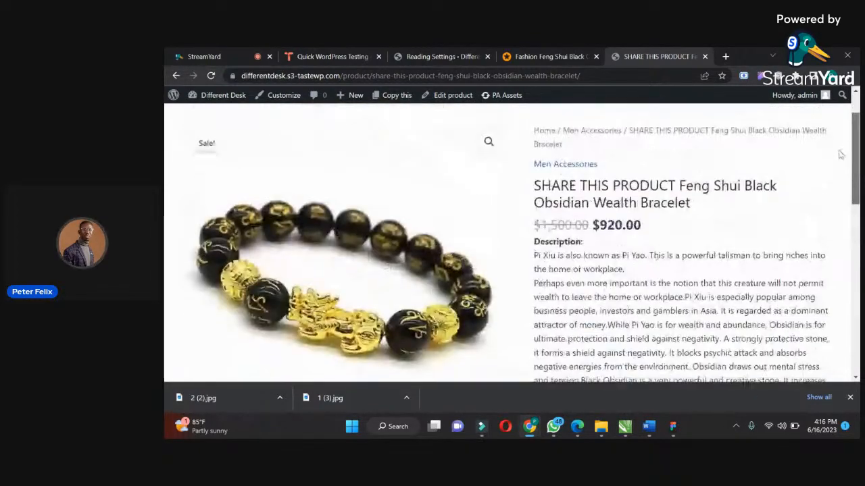
{"action": "scroll", "coordinate": [636, 247], "scroll_direction": "down", "scroll_amount": 4}
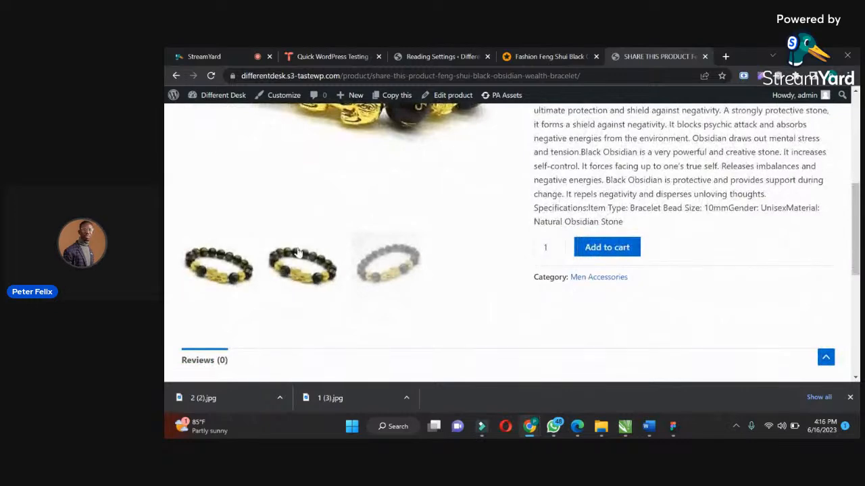
{"action": "left_click", "coordinate": [296, 257]}
{"action": "left_click", "coordinate": [377, 261]}
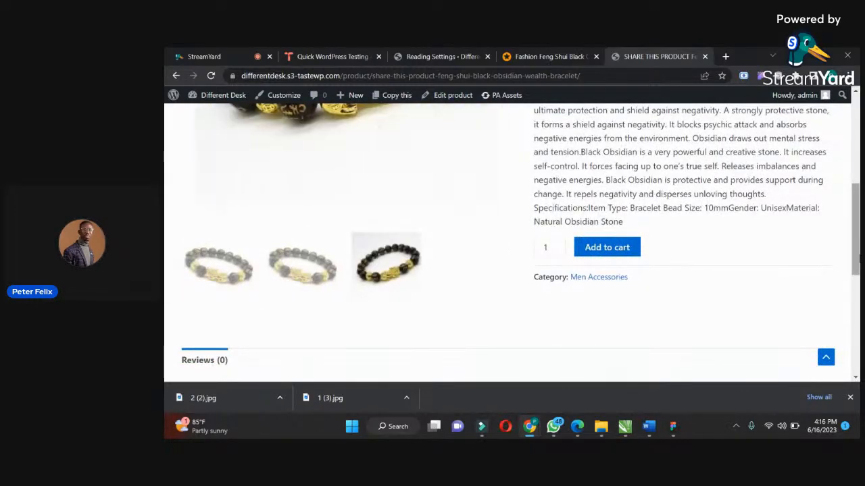
Raise the bracelet's quantity to 6 on its product page and try adding it to the cart.
{"action": "scroll", "coordinate": [841, 217], "scroll_direction": "up", "scroll_amount": 3}
{"action": "scroll", "coordinate": [841, 217], "scroll_direction": "down", "scroll_amount": 3}
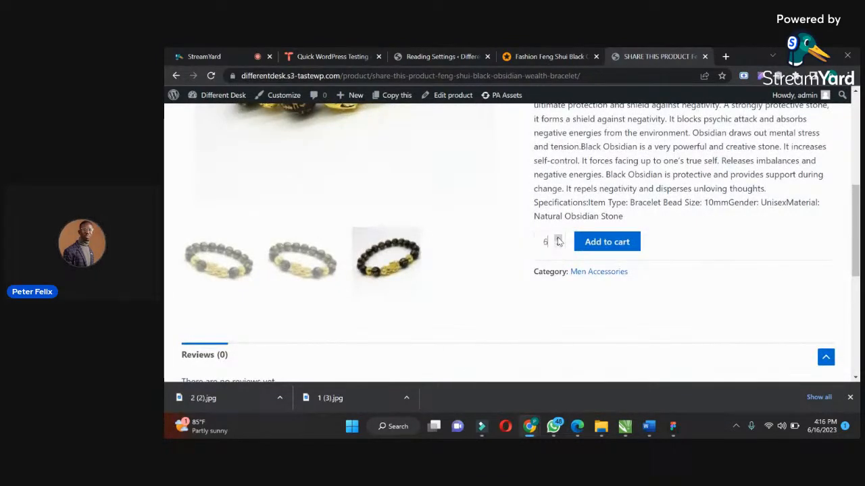
{"action": "left_click", "coordinate": [593, 245]}
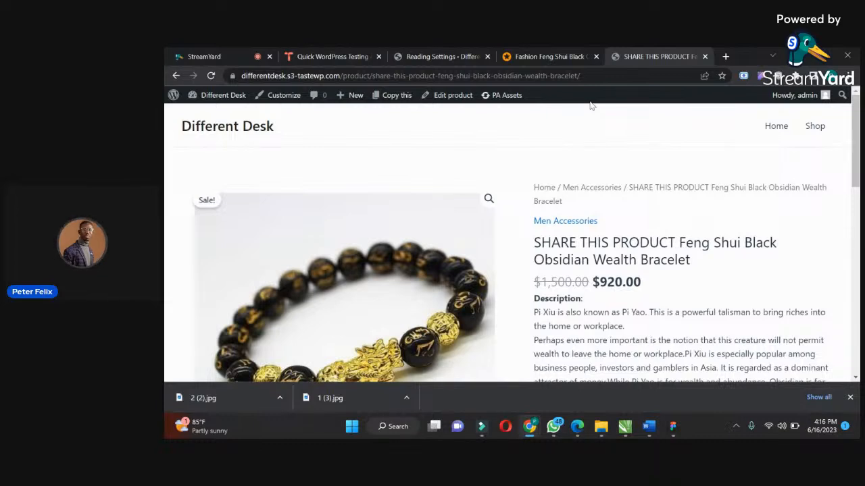
Return to the site's admin and open the form for adding a plugin by zip upload.
{"action": "left_click", "coordinate": [433, 56]}
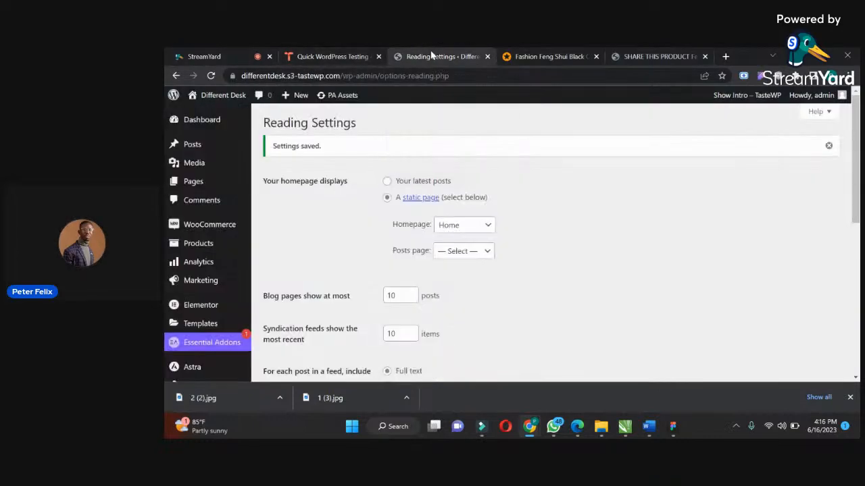
{"action": "mouse_move", "coordinate": [216, 193]}
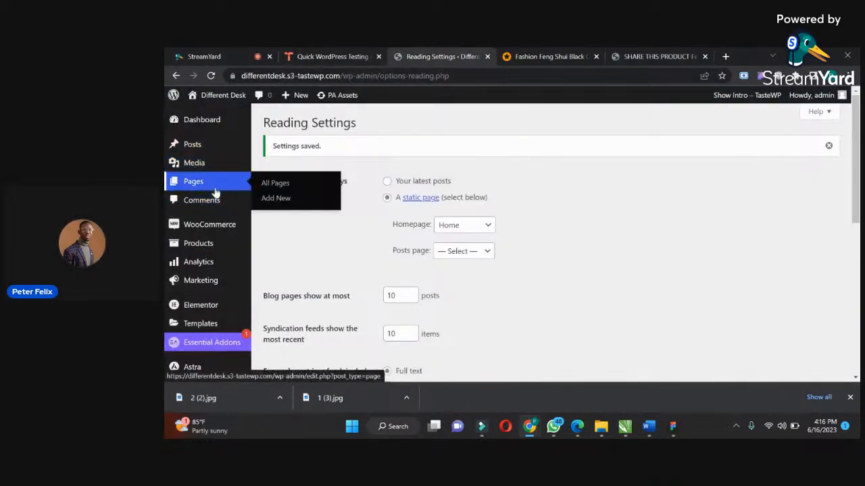
{"action": "mouse_move", "coordinate": [204, 329]}
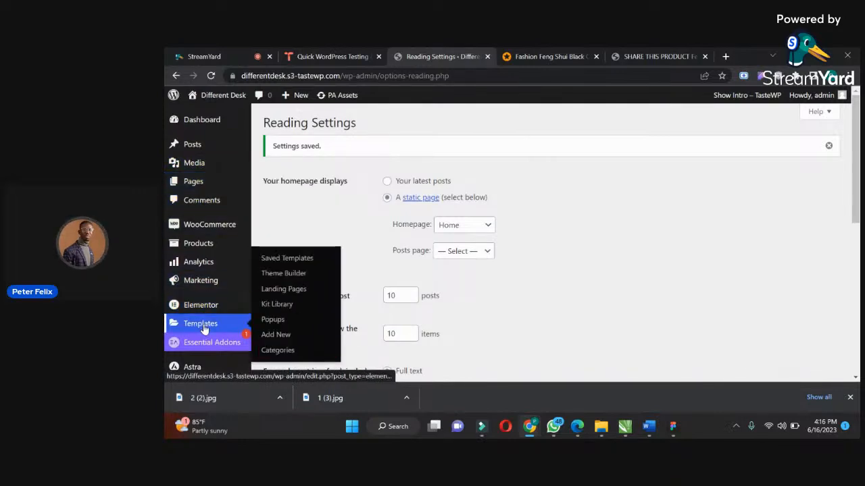
{"action": "mouse_move", "coordinate": [194, 288]}
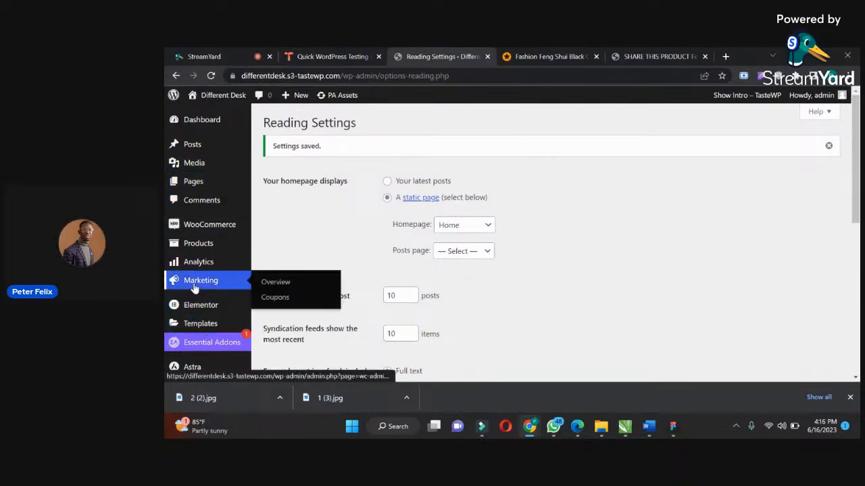
{"action": "left_click_drag", "start_coordinate": [856, 115], "coordinate": [853, 180]}
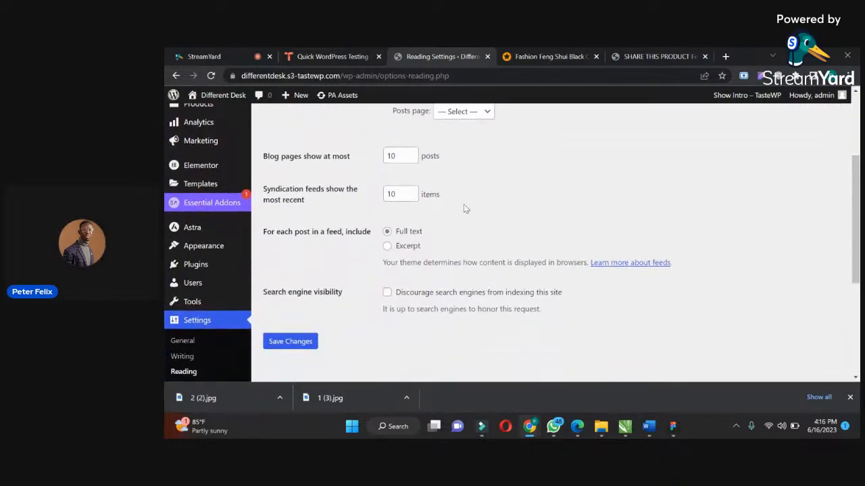
{"action": "mouse_move", "coordinate": [228, 250]}
{"action": "mouse_move", "coordinate": [203, 265]}
{"action": "left_click", "coordinate": [274, 284]}
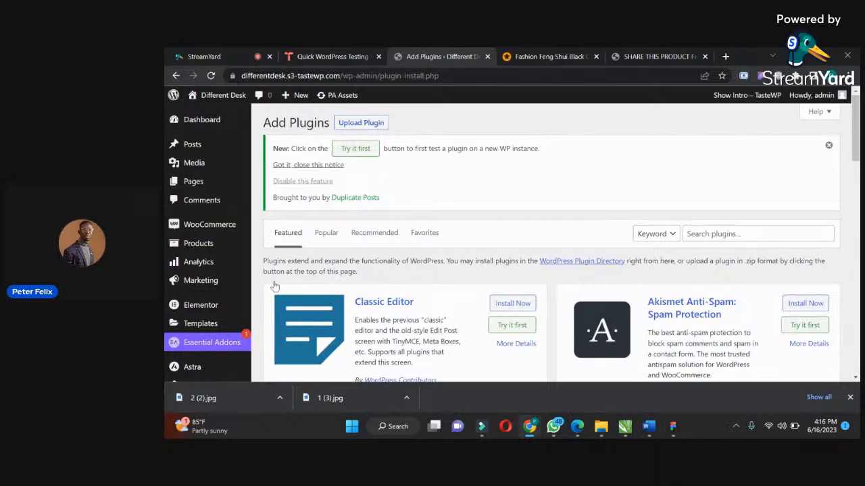
{"action": "left_click", "coordinate": [362, 125]}
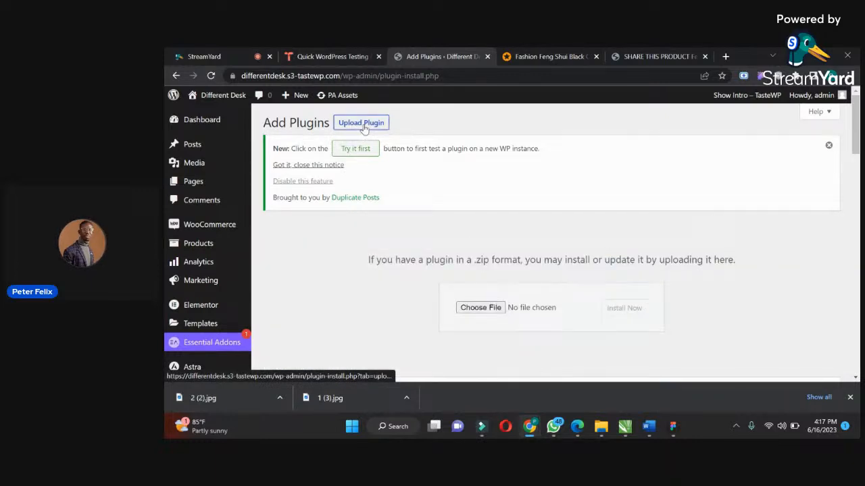
Choose elementor-pro.zip from the Downloads folder as the plugin file to upload.
{"action": "left_click", "coordinate": [488, 308]}
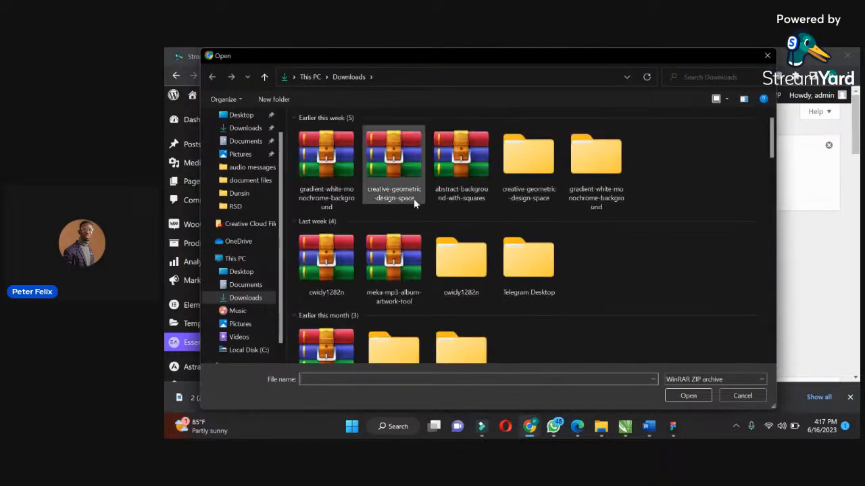
{"action": "left_click", "coordinate": [405, 179]}
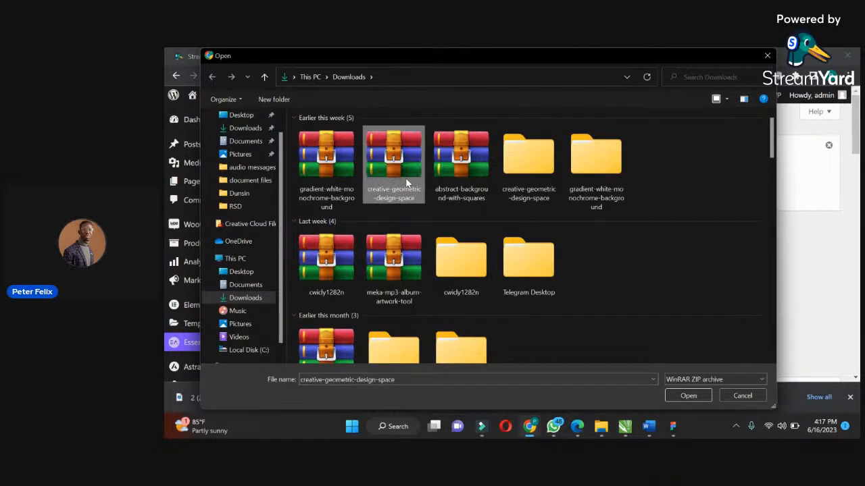
{"action": "scroll", "coordinate": [406, 178], "scroll_direction": "down", "scroll_amount": 5}
{"action": "key", "text": "e"}
{"action": "key", "text": "e"}
{"action": "key", "text": "e"}
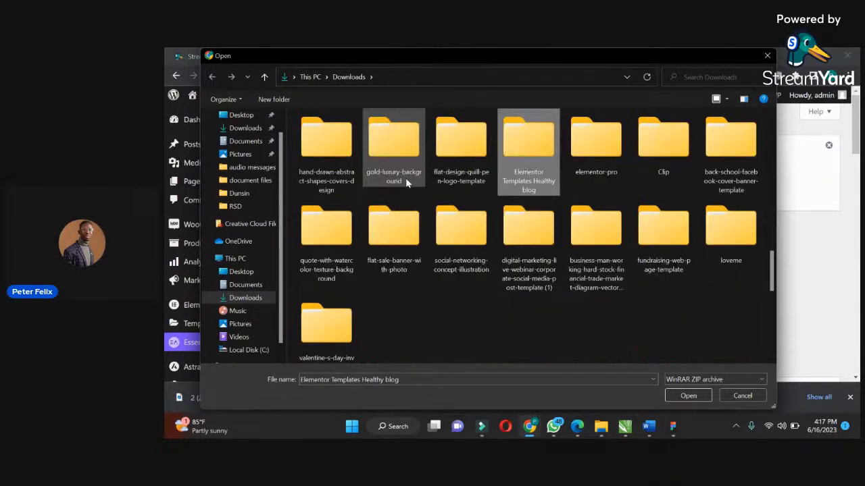
{"action": "key", "text": "e"}
{"action": "key", "text": "e"}
{"action": "key", "text": "e"}
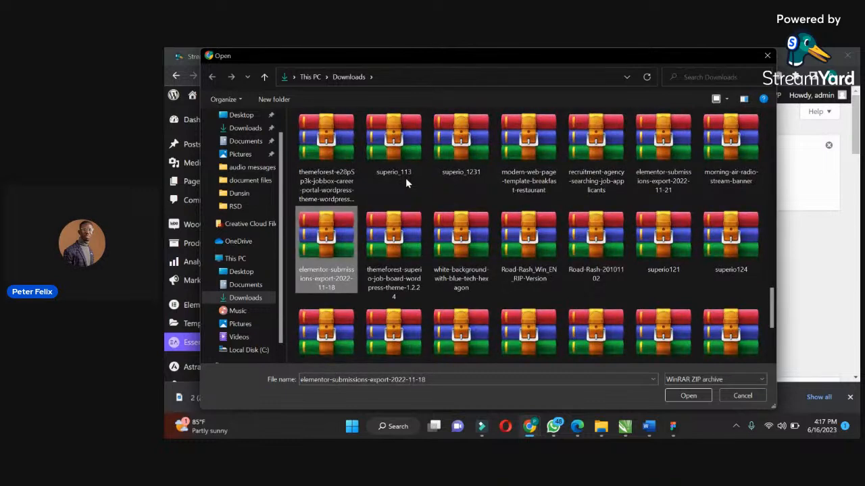
{"action": "key", "text": "e"}
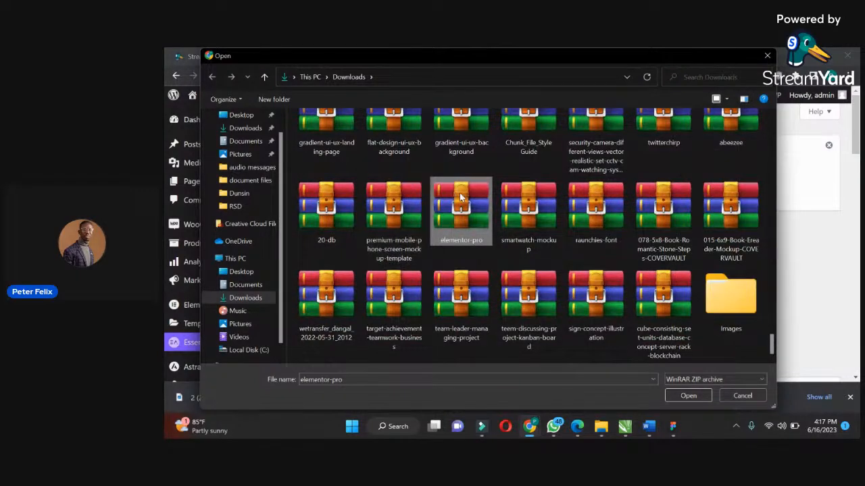
{"action": "left_click", "coordinate": [679, 396]}
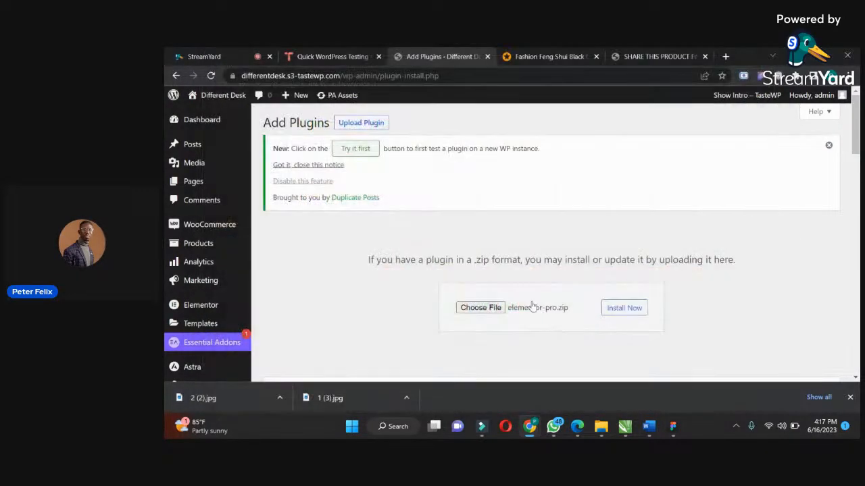
Install the uploaded Elementor Pro plugin and activate it.
{"action": "left_click", "coordinate": [610, 310]}
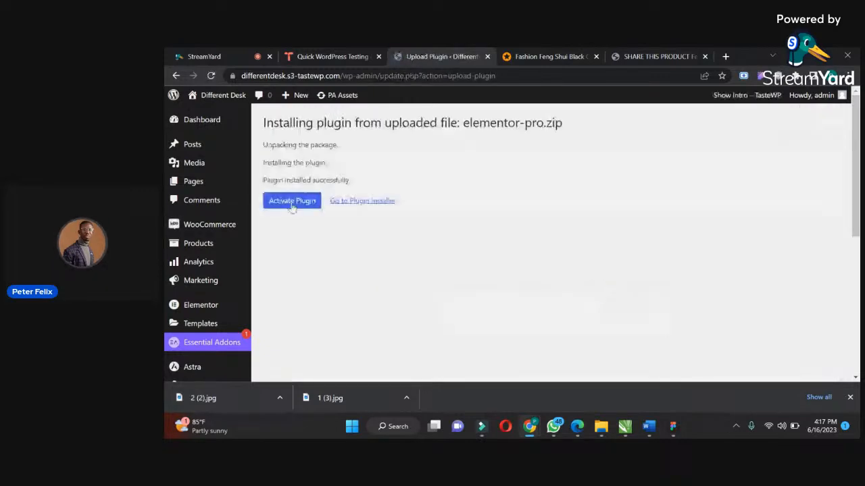
{"action": "left_click", "coordinate": [290, 202]}
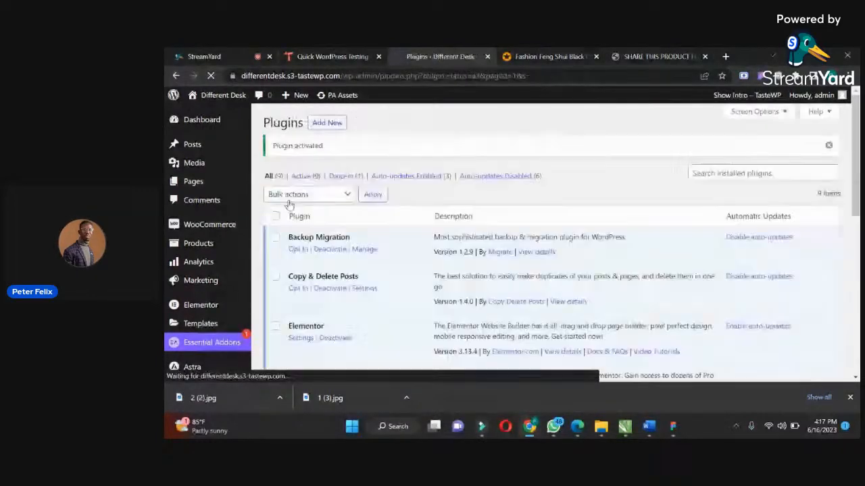
Move the Shop page to the trash from the list of all pages.
{"action": "left_click", "coordinate": [296, 185]}
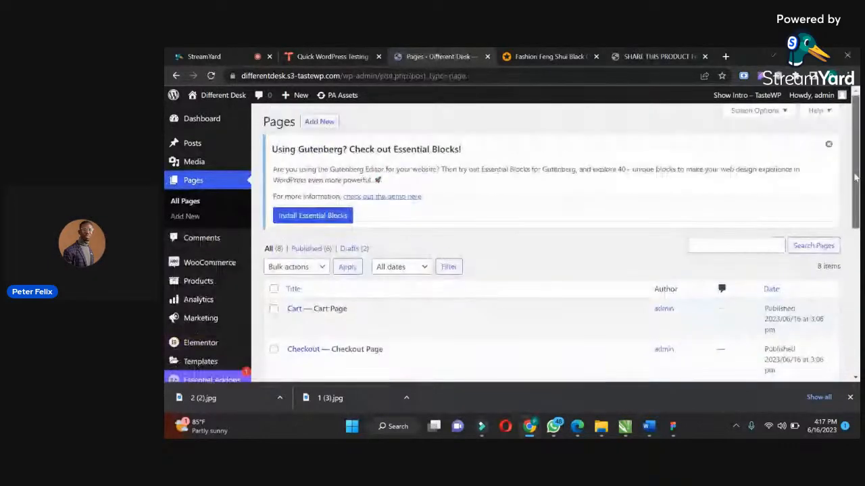
{"action": "left_click_drag", "start_coordinate": [855, 177], "coordinate": [839, 270]}
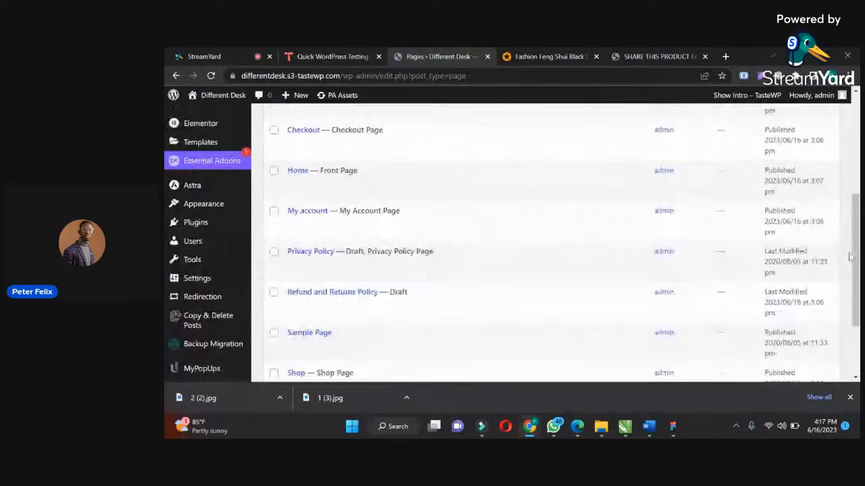
{"action": "scroll", "coordinate": [535, 253], "scroll_direction": "down", "scroll_amount": 3}
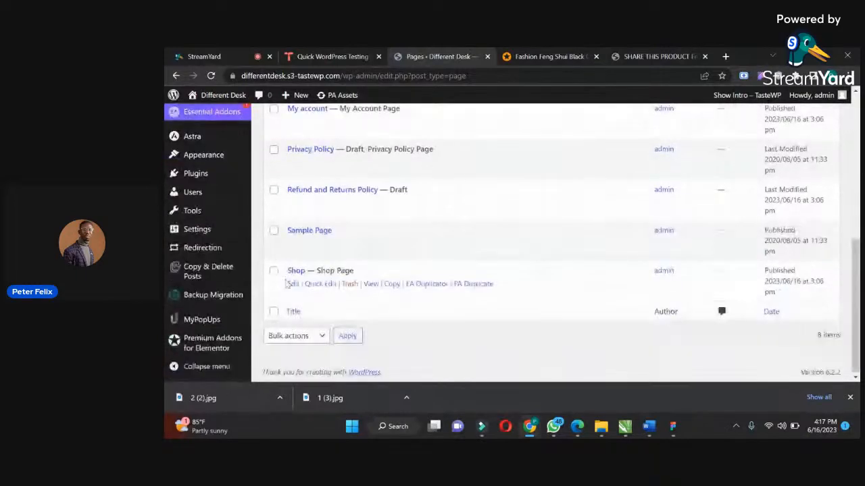
{"action": "left_click", "coordinate": [392, 284]}
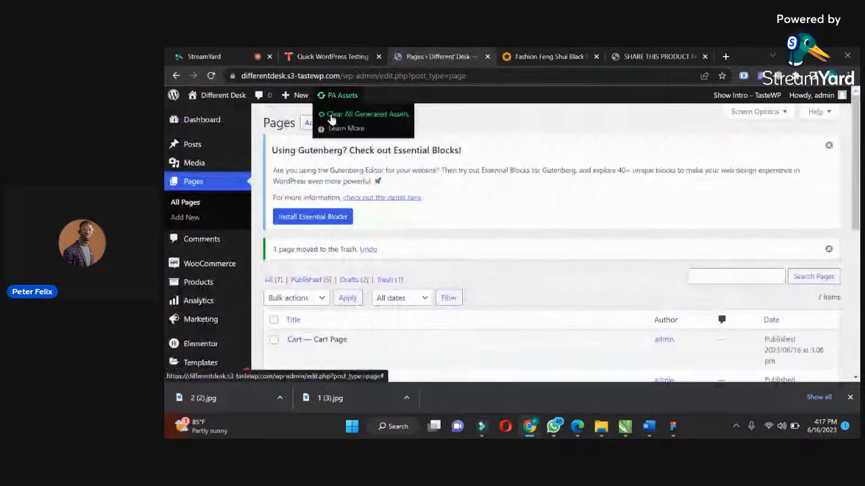
Add a new page titled Store and publish it.
{"action": "left_click", "coordinate": [315, 123]}
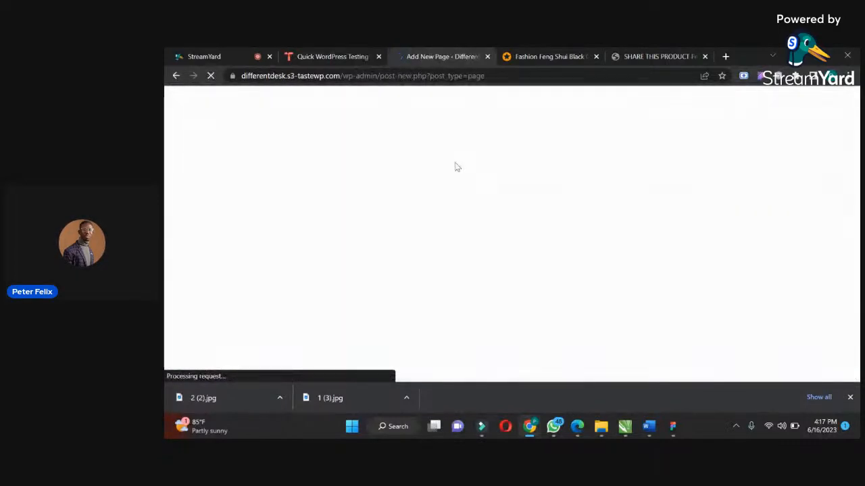
{"action": "type", "text": "Shop"}
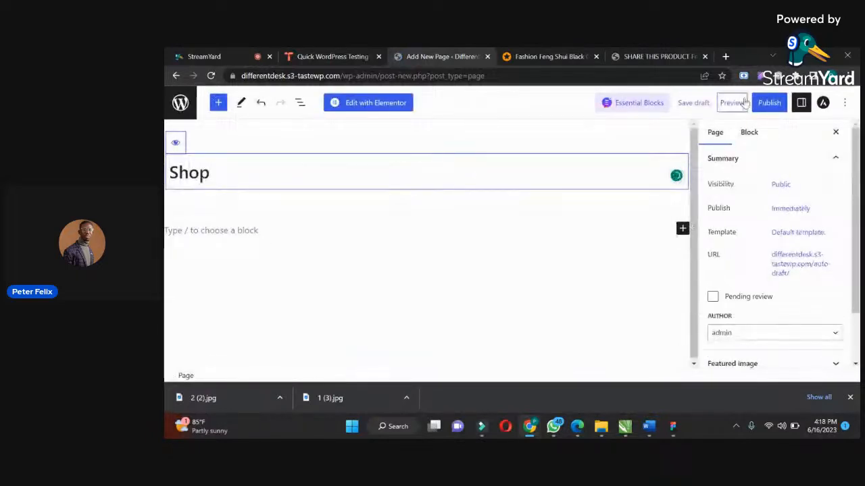
{"action": "key", "text": "BackSpace"}
{"action": "key", "text": "BackSpace"}
{"action": "key", "text": "BackSpace"}
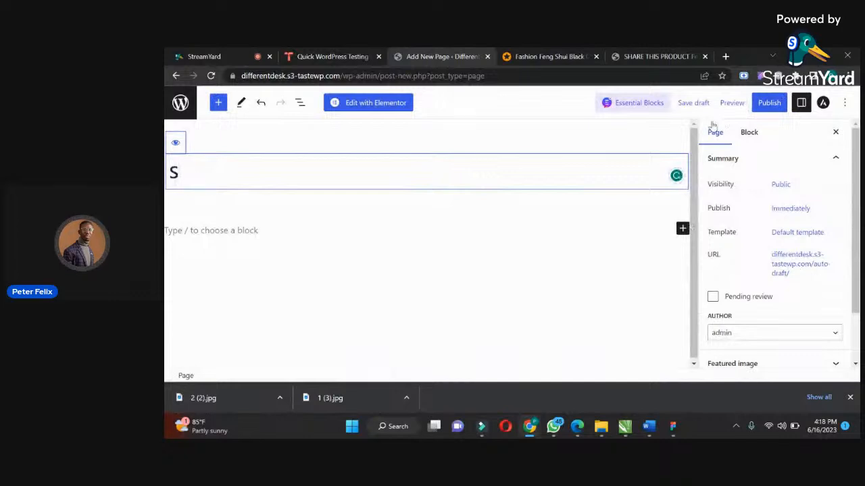
{"action": "type", "text": "tore"}
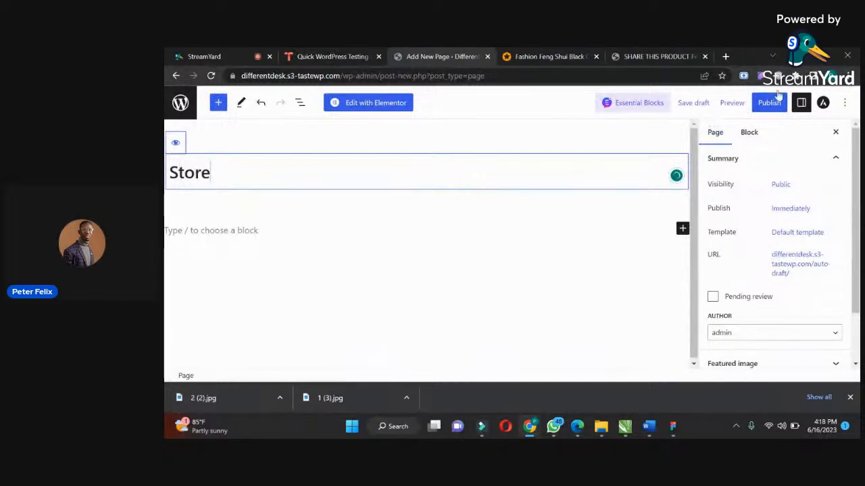
{"action": "left_click", "coordinate": [777, 97]}
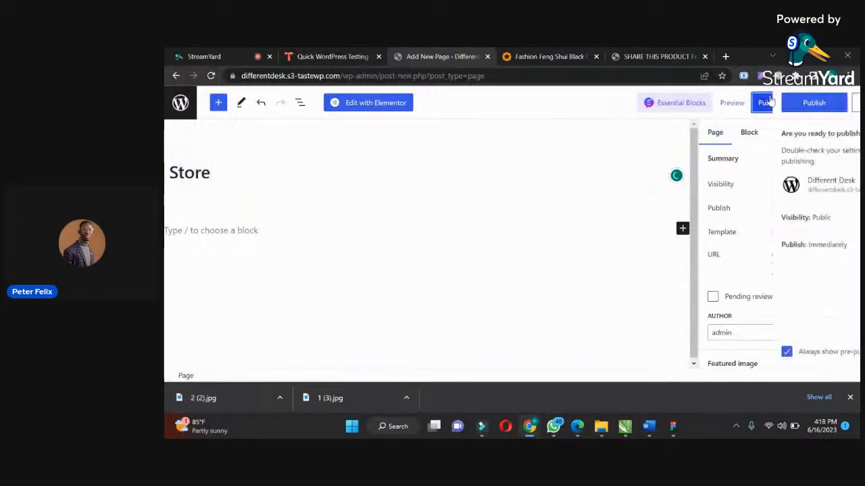
{"action": "left_click", "coordinate": [750, 103]}
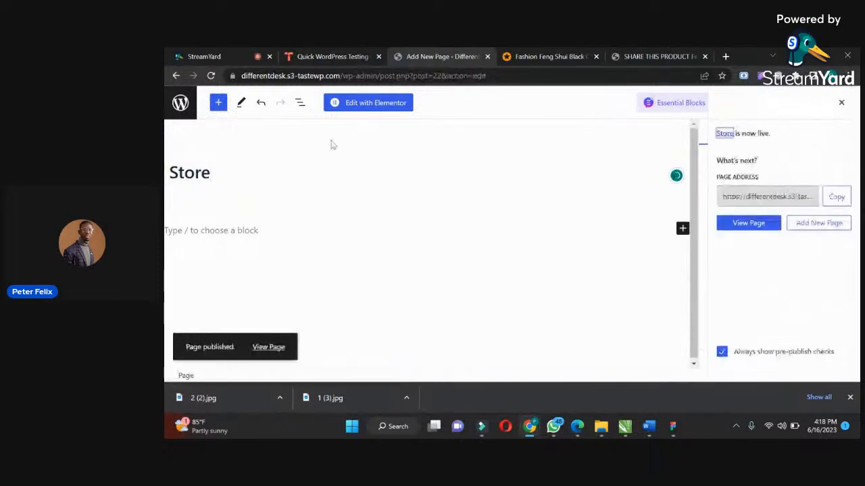
Open the site's navigation menu settings and check the header navigation on the live home page.
{"action": "left_click", "coordinate": [179, 107]}
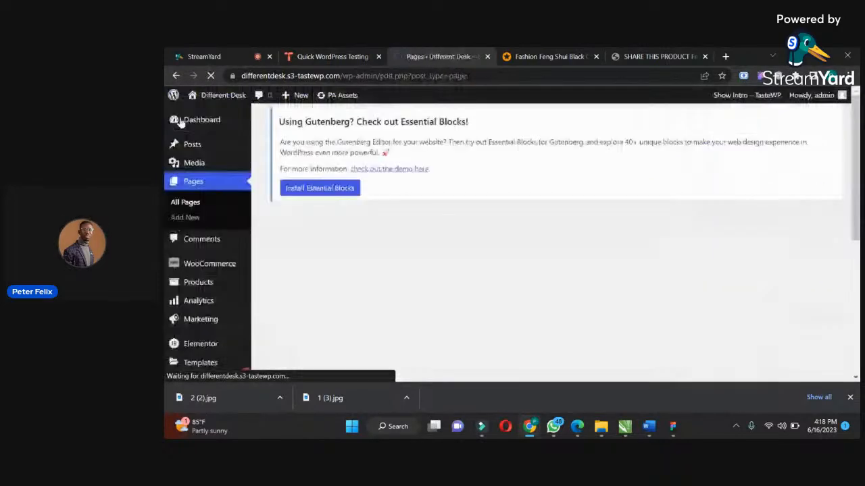
{"action": "left_click_drag", "start_coordinate": [857, 160], "coordinate": [854, 228]}
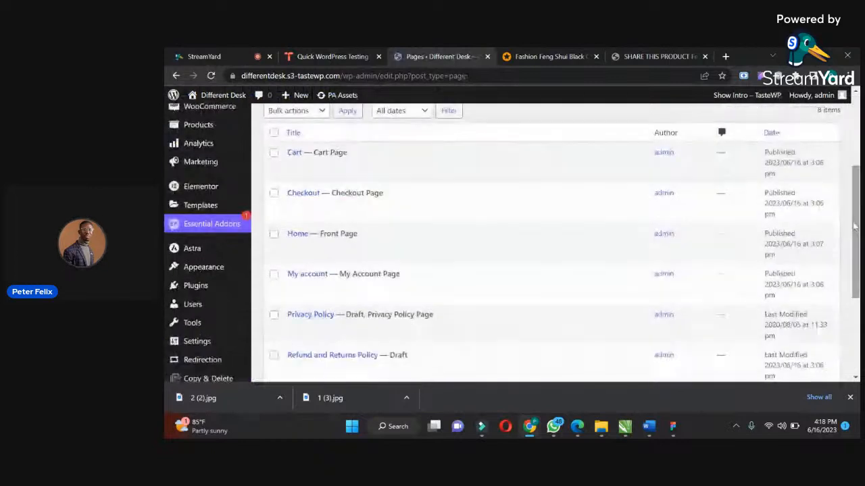
{"action": "mouse_move", "coordinate": [210, 270]}
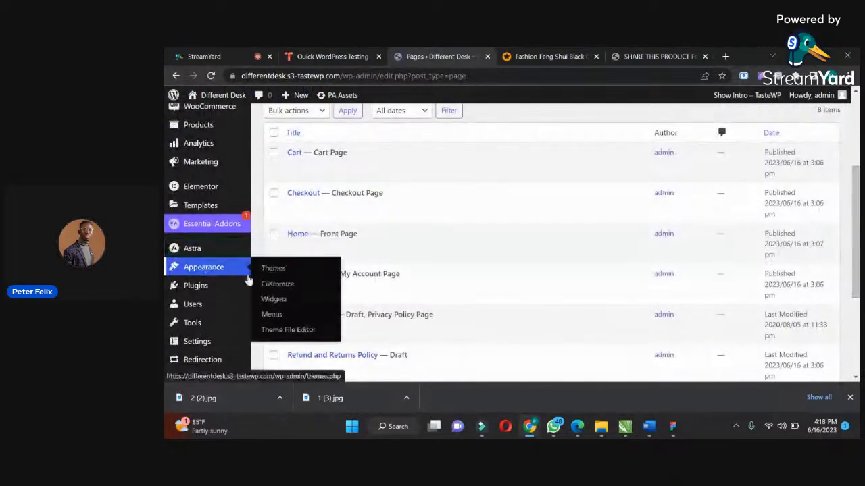
{"action": "left_click", "coordinate": [273, 314]}
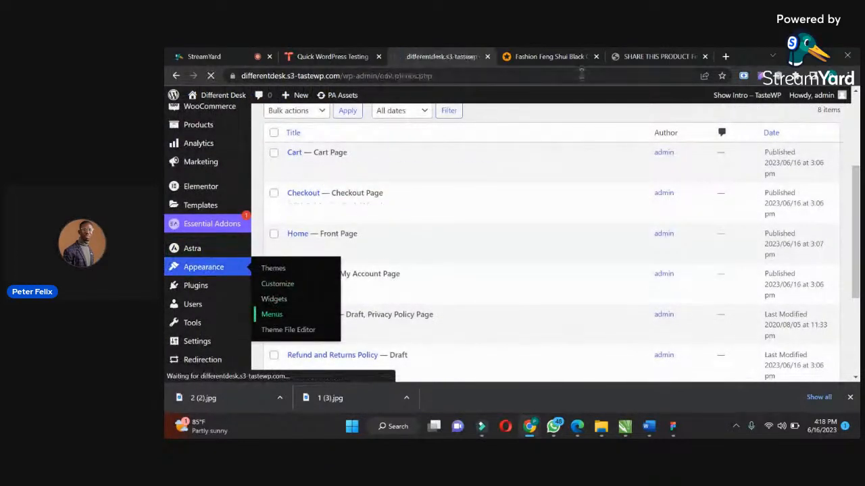
{"action": "left_click", "coordinate": [641, 53]}
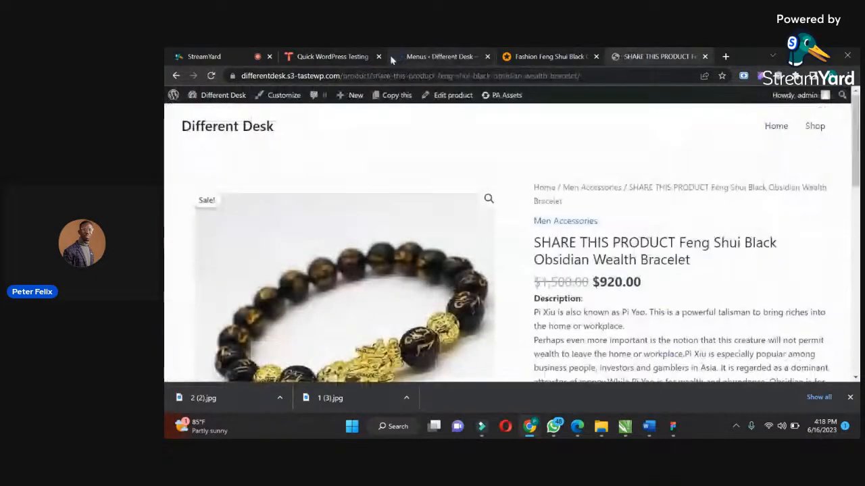
{"action": "left_click", "coordinate": [775, 127]}
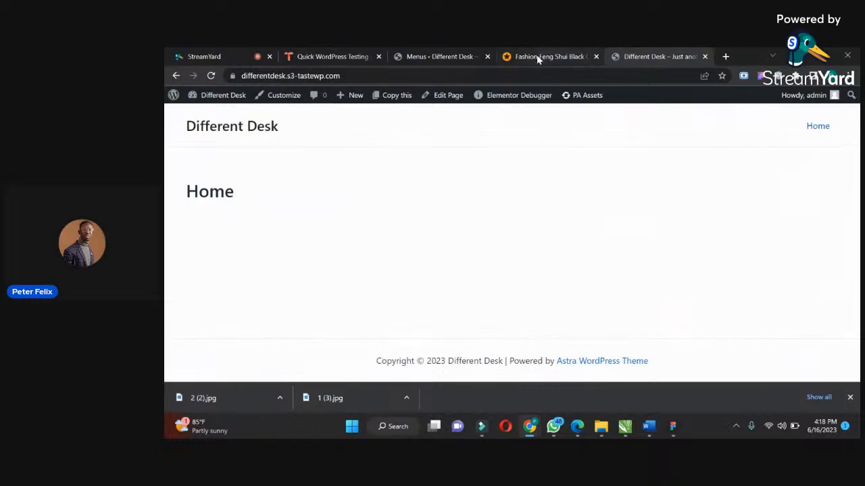
Remove the invalid Shop item from the Main menu's structure.
{"action": "left_click", "coordinate": [481, 60]}
{"action": "left_click_drag", "start_coordinate": [858, 194], "coordinate": [857, 250]}
{"action": "mouse_move", "coordinate": [562, 278]}
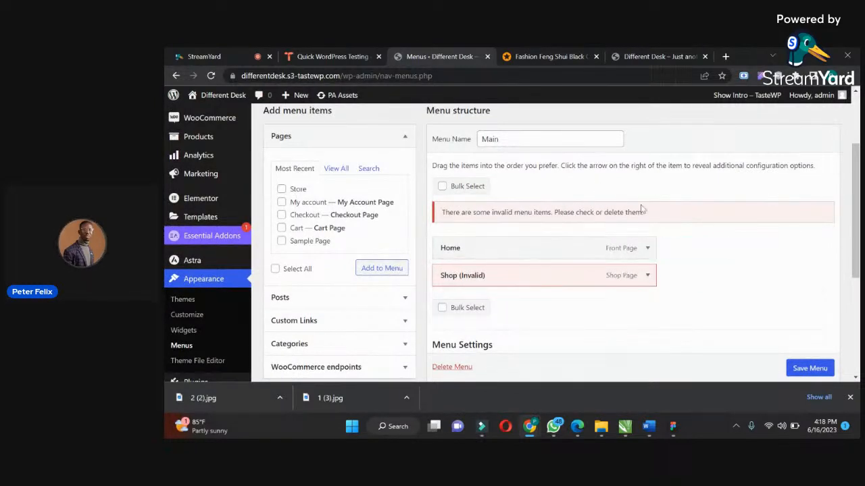
{"action": "left_click", "coordinate": [647, 276]}
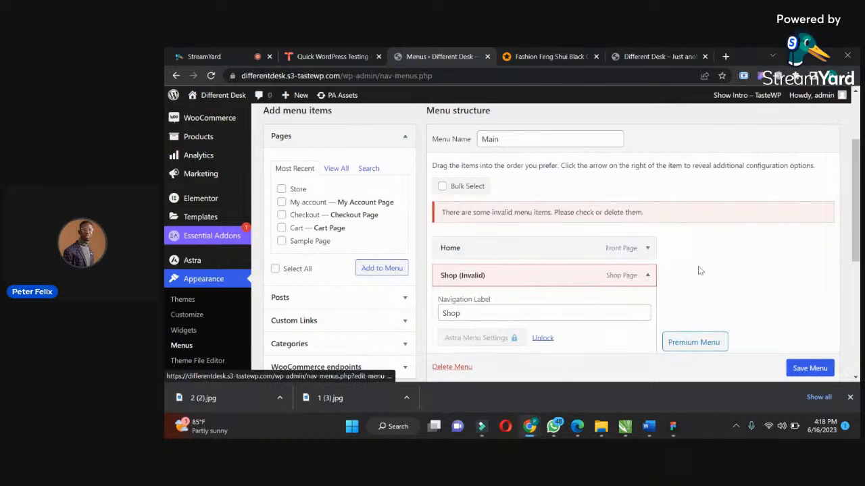
{"action": "scroll", "coordinate": [700, 271], "scroll_direction": "down", "scroll_amount": 2}
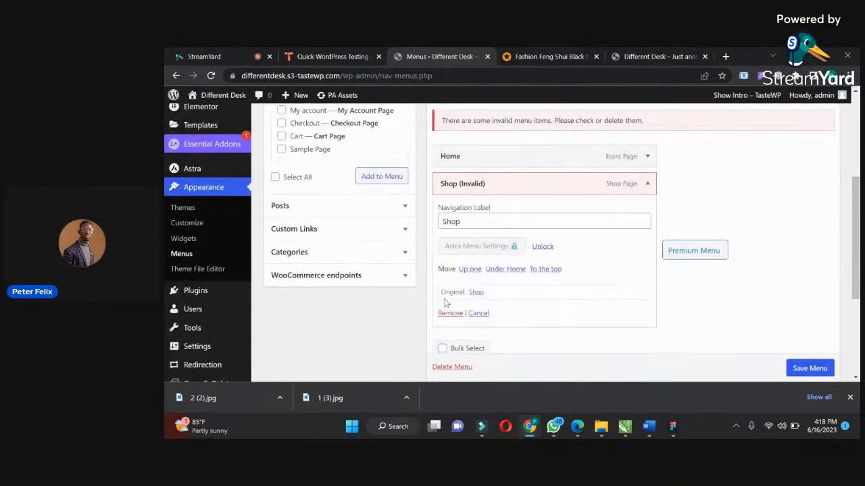
{"action": "left_click", "coordinate": [450, 314]}
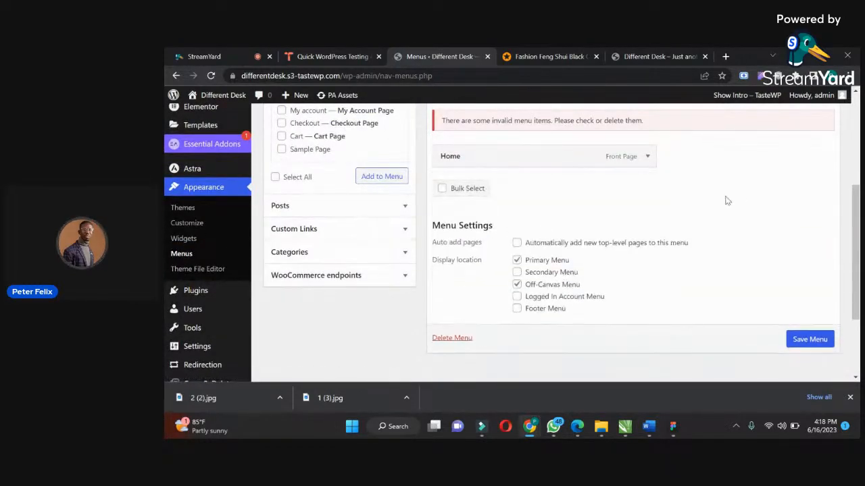
Add the Store page to the Main menu, save the menu and check it on the live home page.
{"action": "scroll", "coordinate": [856, 215], "scroll_direction": "up", "scroll_amount": 2}
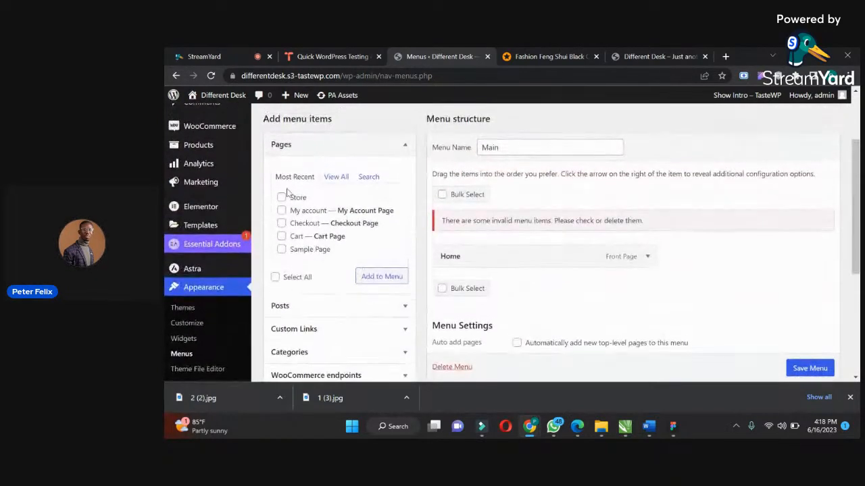
{"action": "left_click", "coordinate": [370, 278]}
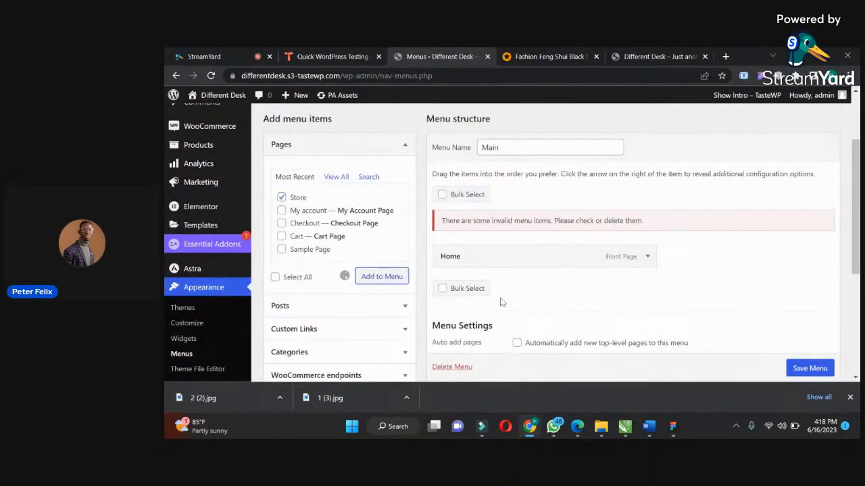
{"action": "left_click", "coordinate": [800, 368]}
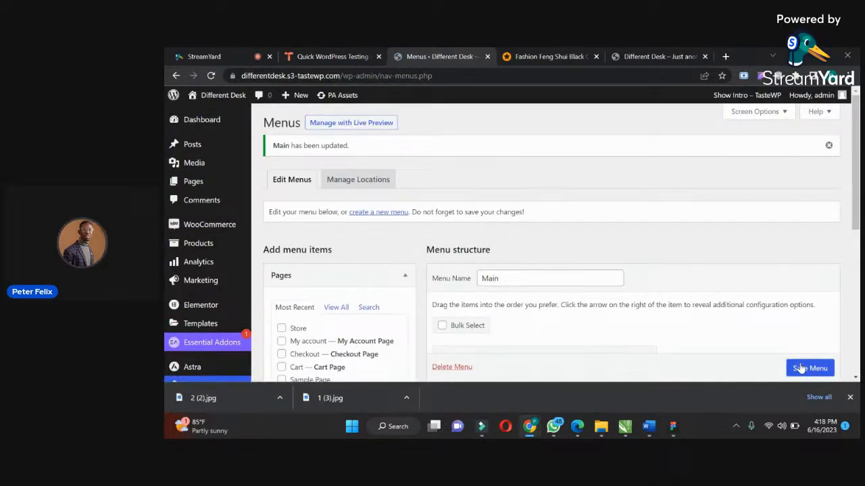
{"action": "left_click", "coordinate": [699, 54]}
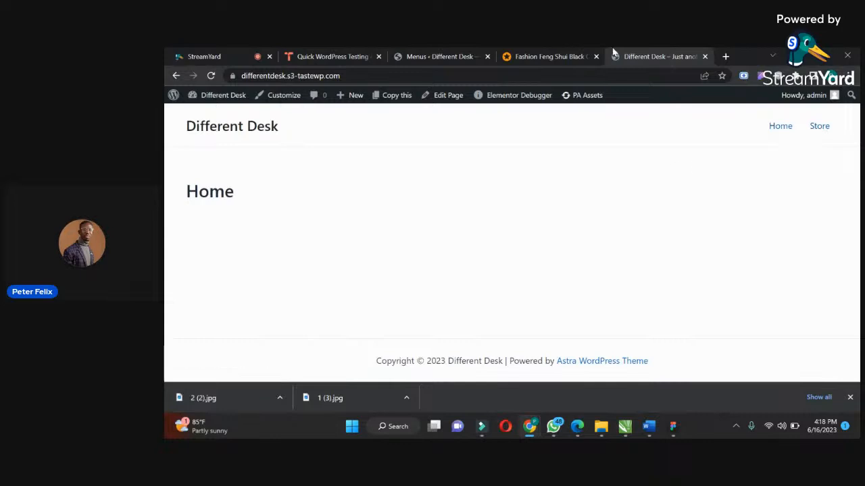
{"action": "left_click", "coordinate": [428, 56]}
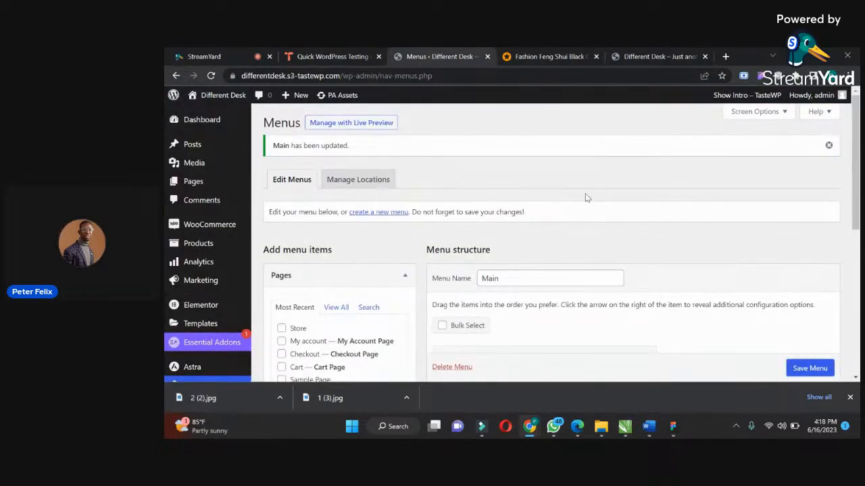
Start a new Elementor template and open the choice of template types.
{"action": "left_click_drag", "start_coordinate": [857, 131], "coordinate": [841, 237]}
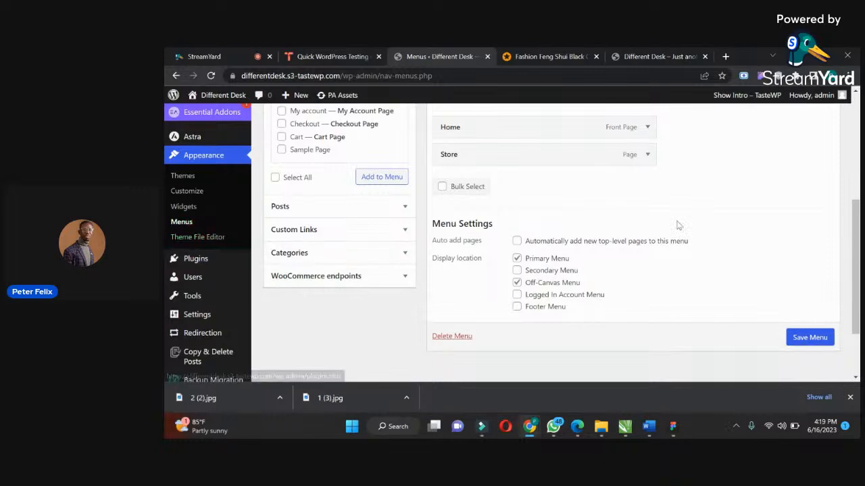
{"action": "left_click_drag", "start_coordinate": [851, 204], "coordinate": [829, 137]}
{"action": "mouse_move", "coordinate": [214, 263]}
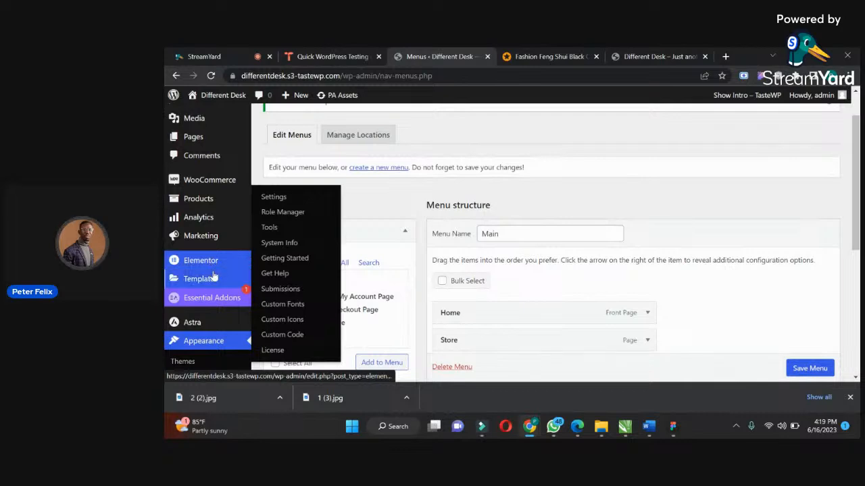
{"action": "mouse_move", "coordinate": [213, 280]}
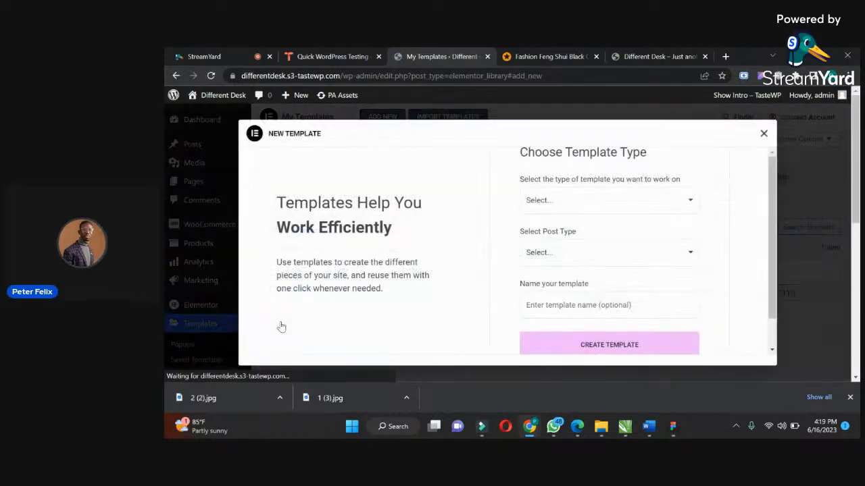
{"action": "left_click", "coordinate": [564, 203]}
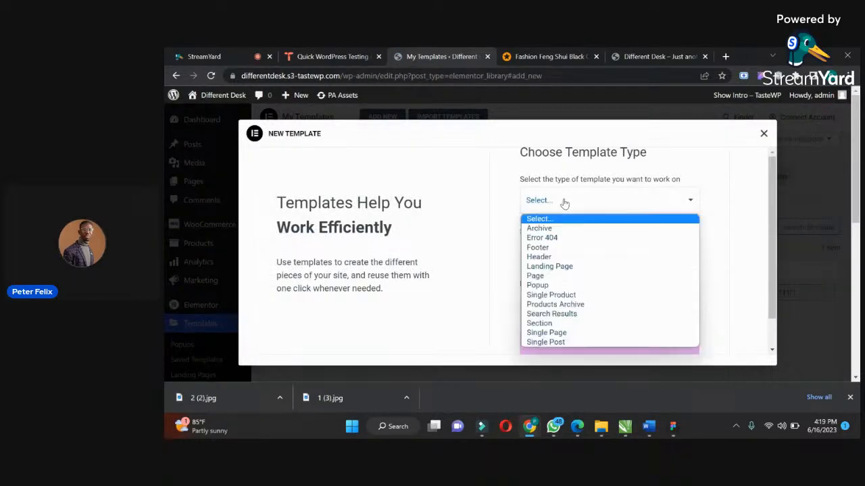
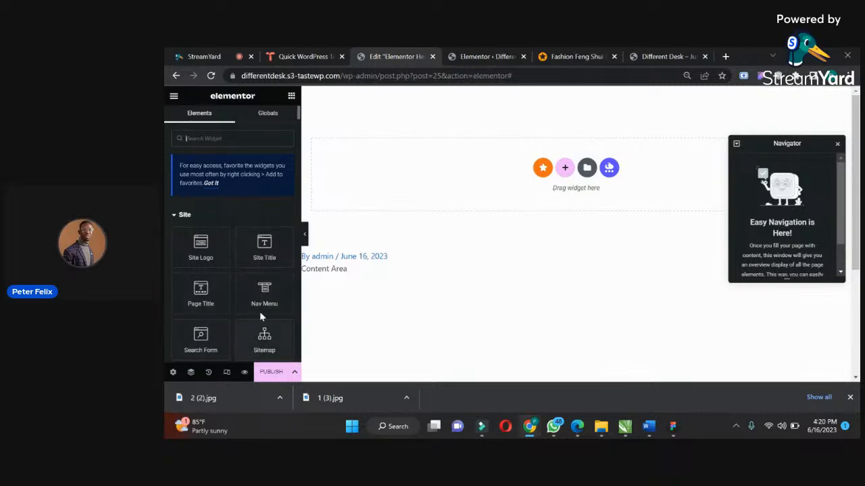
Close the Navigator and add a container with two equal side-by-side columns to the header template.
{"action": "left_click", "coordinate": [838, 145]}
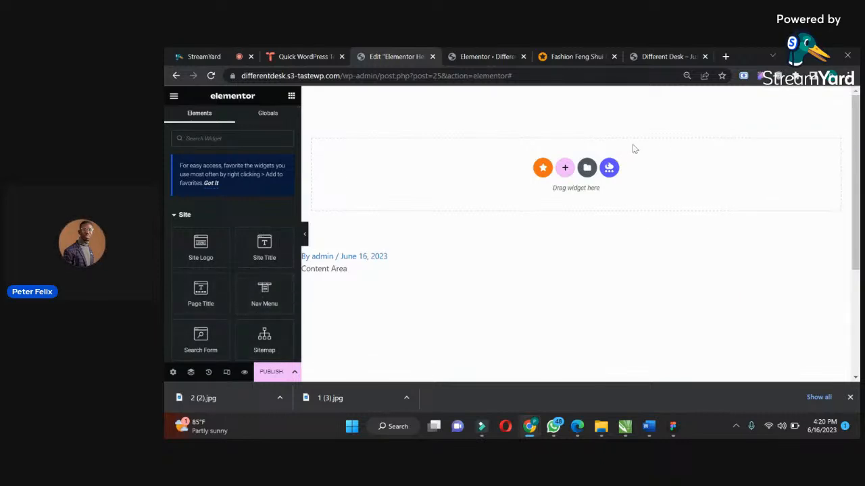
{"action": "left_click", "coordinate": [564, 168]}
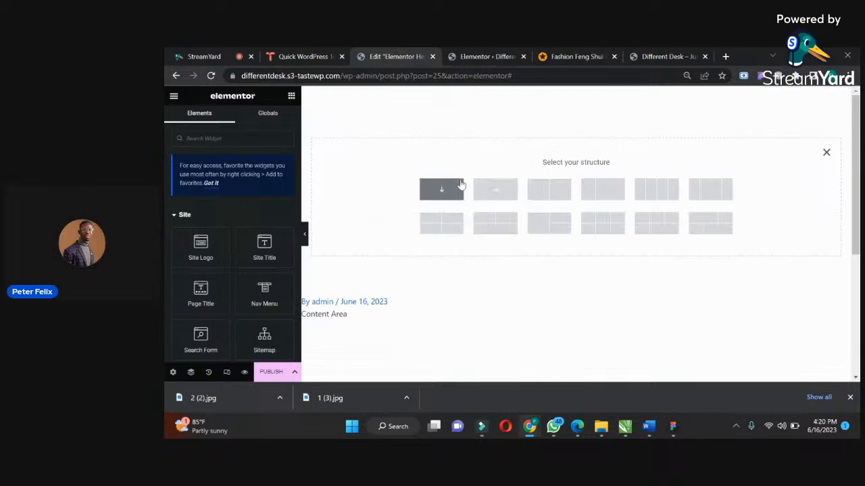
{"action": "left_click", "coordinate": [549, 189]}
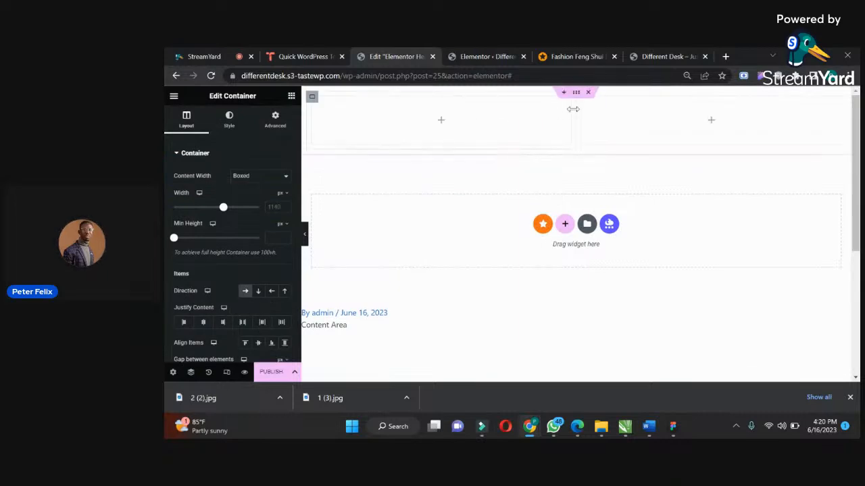
Set the first inner container's width to 25% and the second inner container's width to 75%.
{"action": "left_click", "coordinate": [312, 96]}
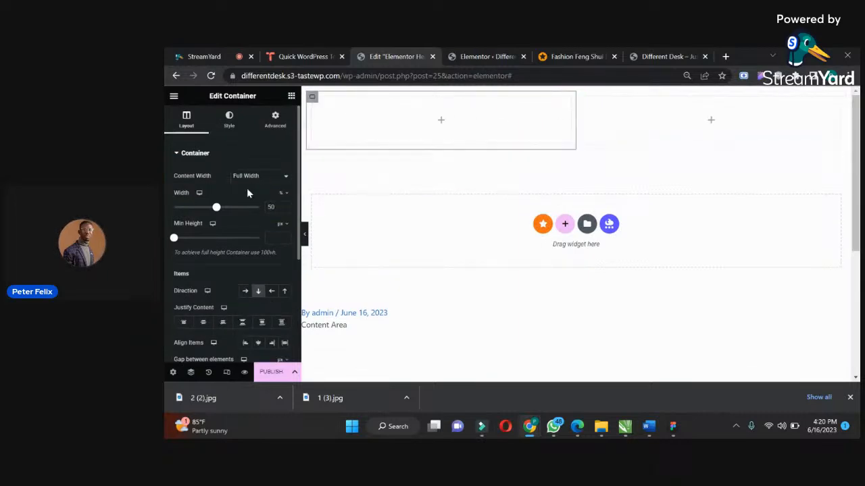
{"action": "left_click_drag", "start_coordinate": [275, 207], "coordinate": [253, 212]}
{"action": "type", "text": "25"}
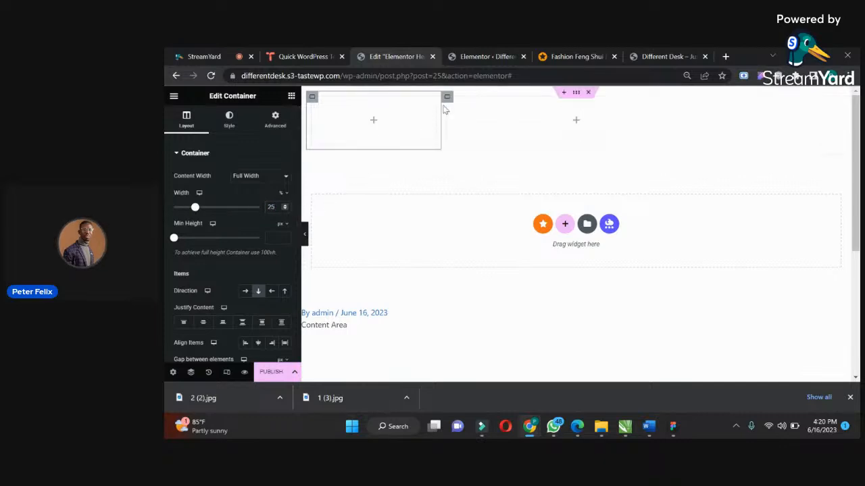
{"action": "left_click", "coordinate": [448, 97]}
{"action": "left_click_drag", "start_coordinate": [277, 207], "coordinate": [253, 212]}
{"action": "type", "text": "75"}
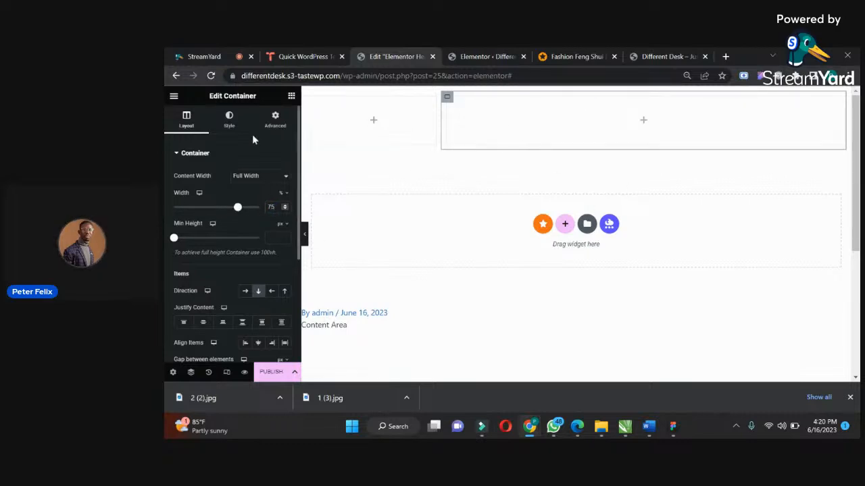
Add a Site Logo widget to the 25% container and centre the outer container's items along both axes.
{"action": "left_click", "coordinate": [291, 97]}
{"action": "left_click_drag", "start_coordinate": [204, 250], "coordinate": [382, 124]}
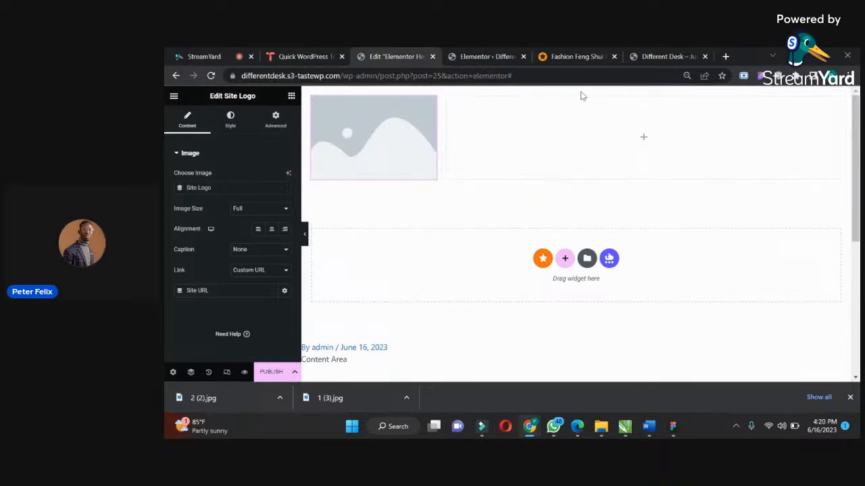
{"action": "left_click", "coordinate": [191, 371]}
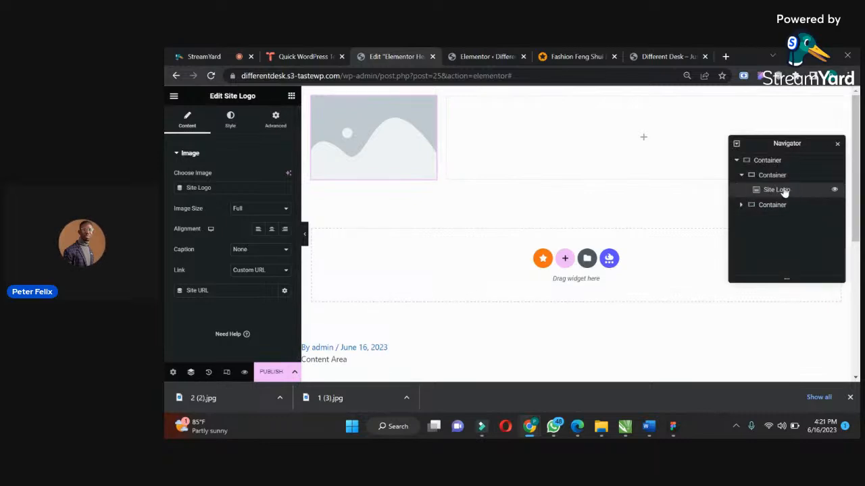
{"action": "left_click", "coordinate": [733, 160]}
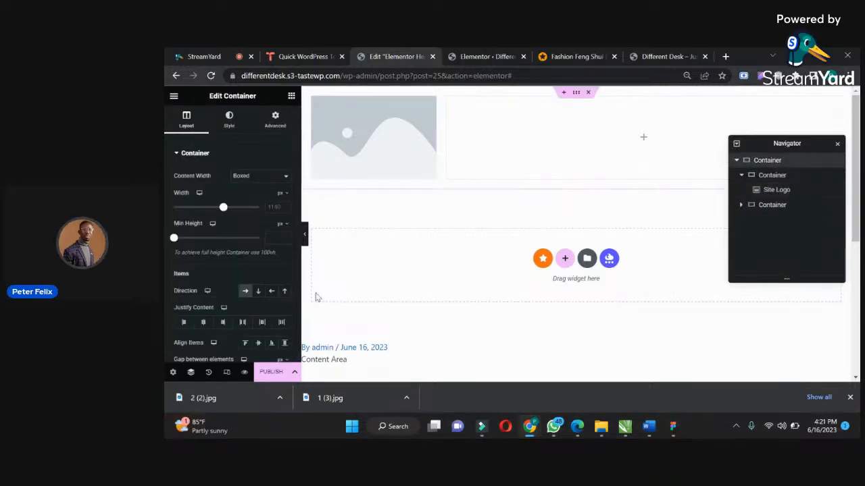
{"action": "left_click", "coordinate": [203, 324]}
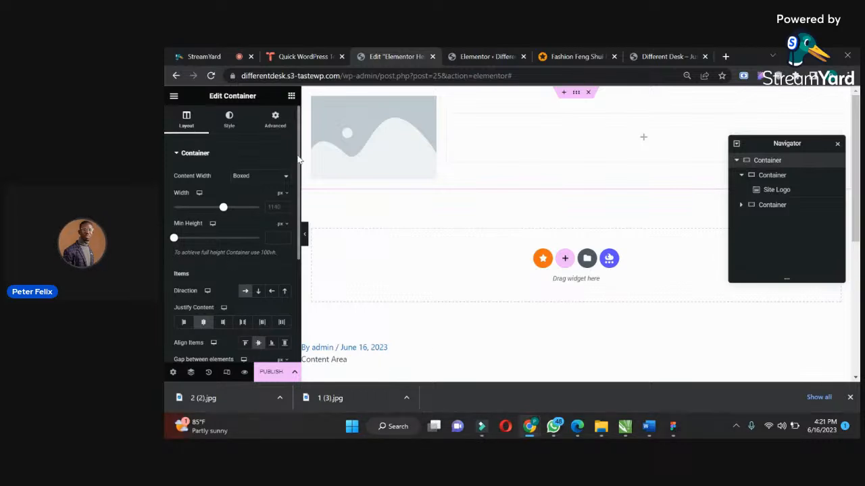
Add a Nav Menu widget to the 75% container and align its items to the right.
{"action": "left_click", "coordinate": [292, 96]}
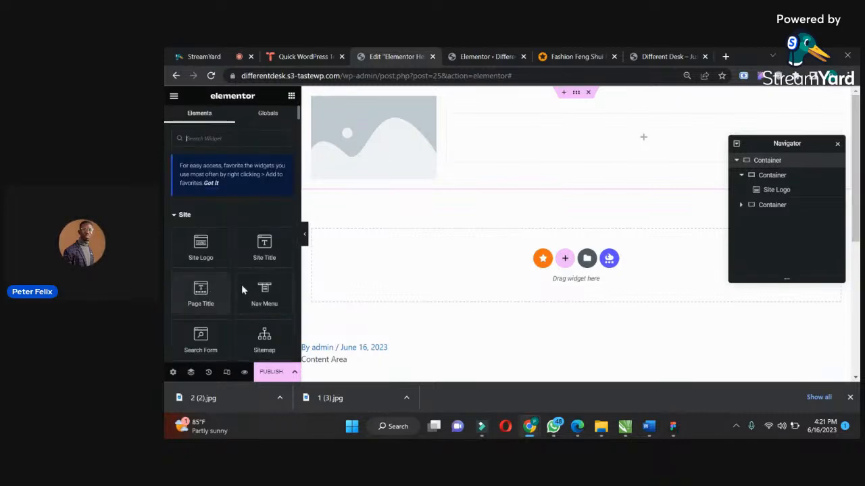
{"action": "left_click_drag", "start_coordinate": [264, 293], "coordinate": [603, 152]}
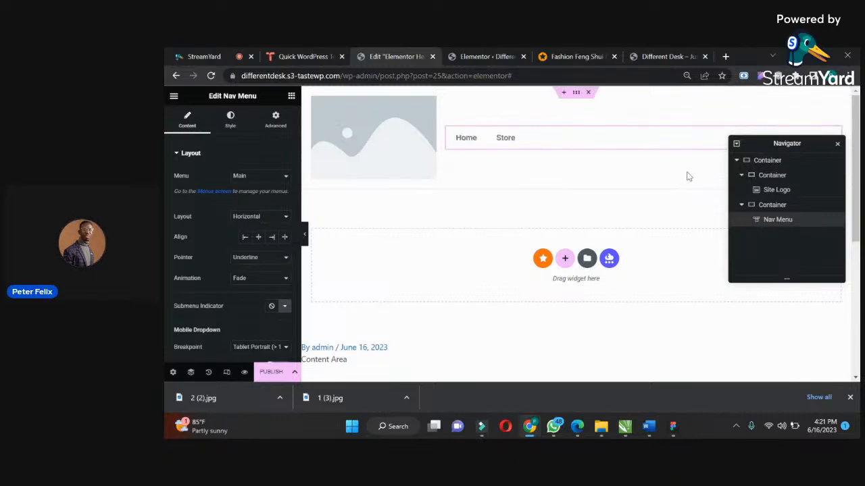
{"action": "left_click_drag", "start_coordinate": [808, 143], "coordinate": [688, 208]}
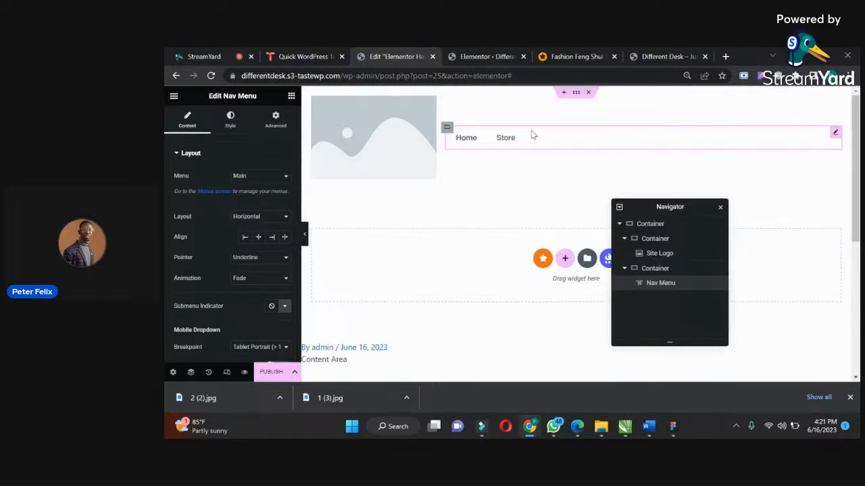
{"action": "left_click", "coordinate": [271, 238]}
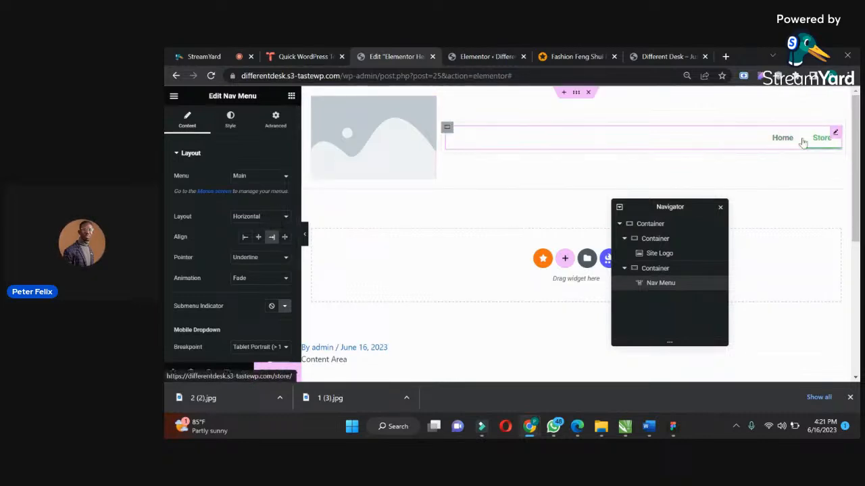
Set the nav menu's pointer width to 0 and its normal text colour to red.
{"action": "left_click", "coordinate": [230, 119]}
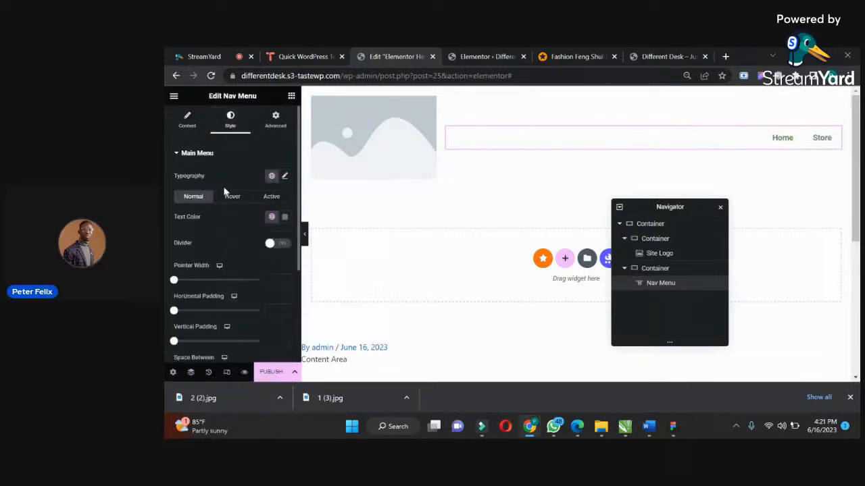
{"action": "left_click", "coordinate": [174, 280]}
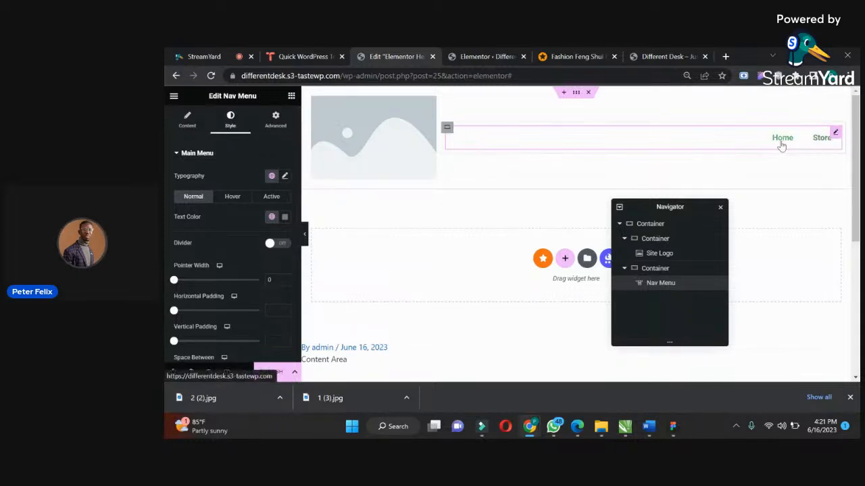
{"action": "left_click", "coordinate": [284, 216]}
{"action": "left_click", "coordinate": [321, 262]}
{"action": "left_click_drag", "start_coordinate": [321, 261], "coordinate": [311, 266]}
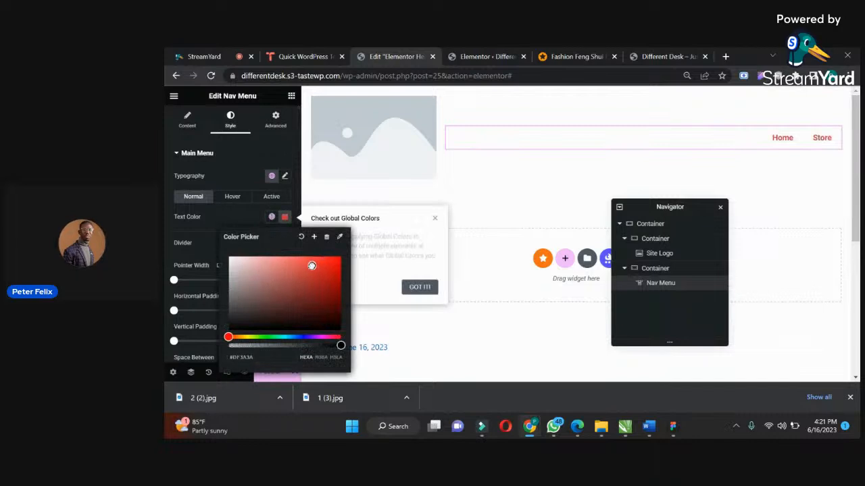
{"action": "left_click", "coordinate": [237, 181]}
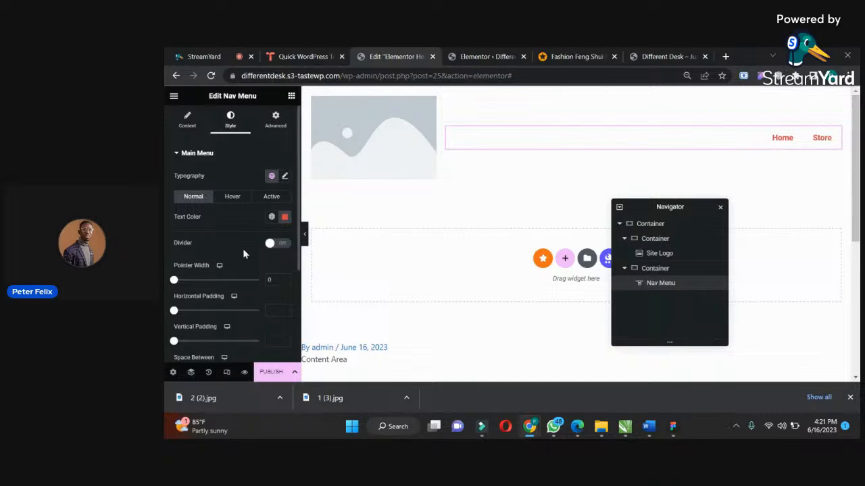
Set the nav menu's hover text colour to black (#000000).
{"action": "left_click", "coordinate": [232, 197]}
{"action": "left_click", "coordinate": [285, 217]}
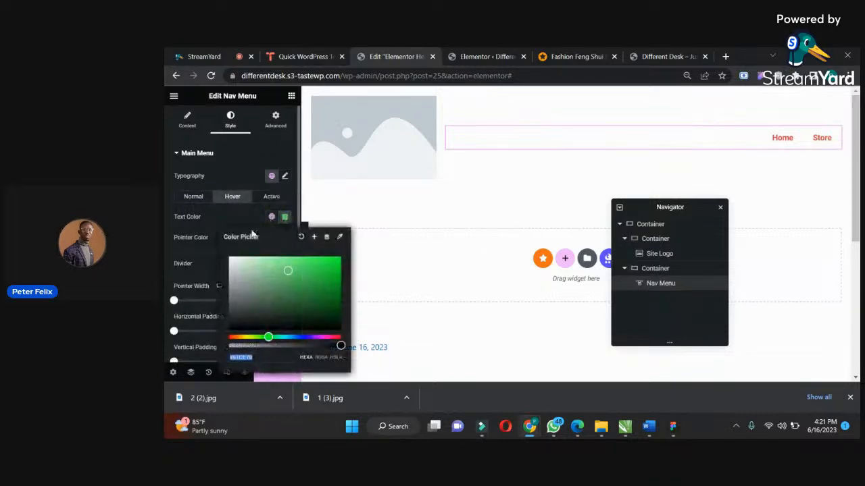
{"action": "left_click_drag", "start_coordinate": [286, 313], "coordinate": [277, 331]}
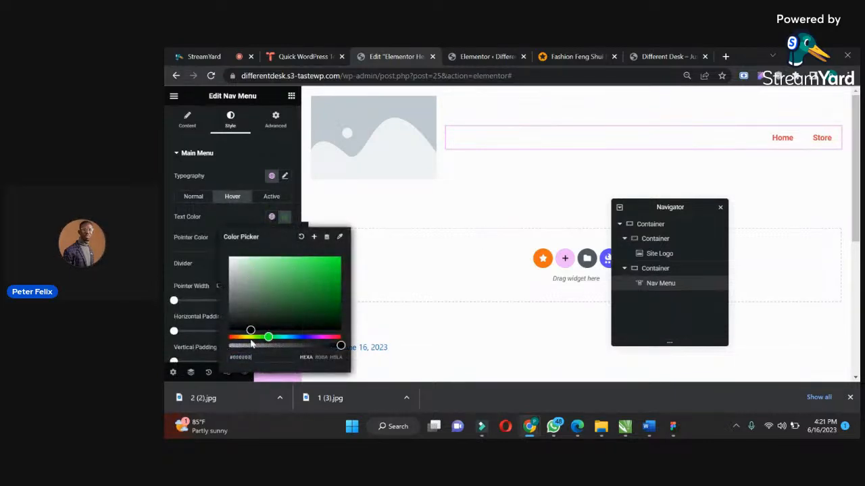
{"action": "left_click", "coordinate": [194, 230]}
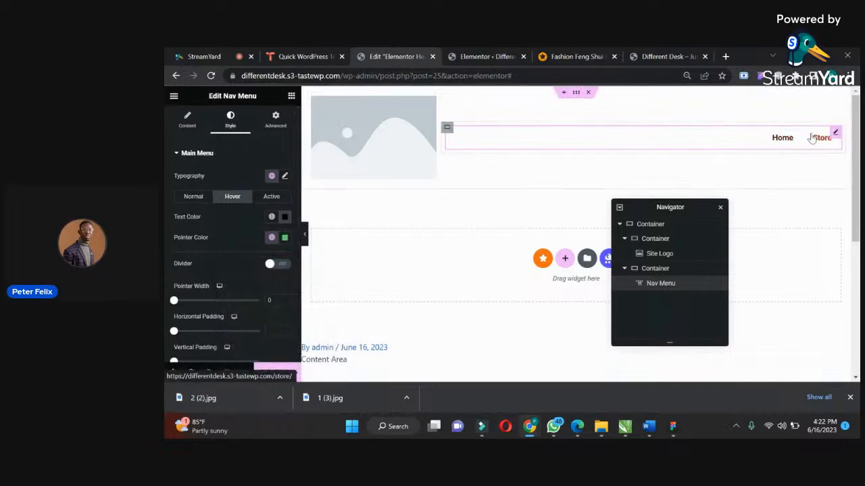
Search the widgets for "cart" and place a Menu Cart after the Nav Menu inside the 75% container.
{"action": "left_click", "coordinate": [290, 99]}
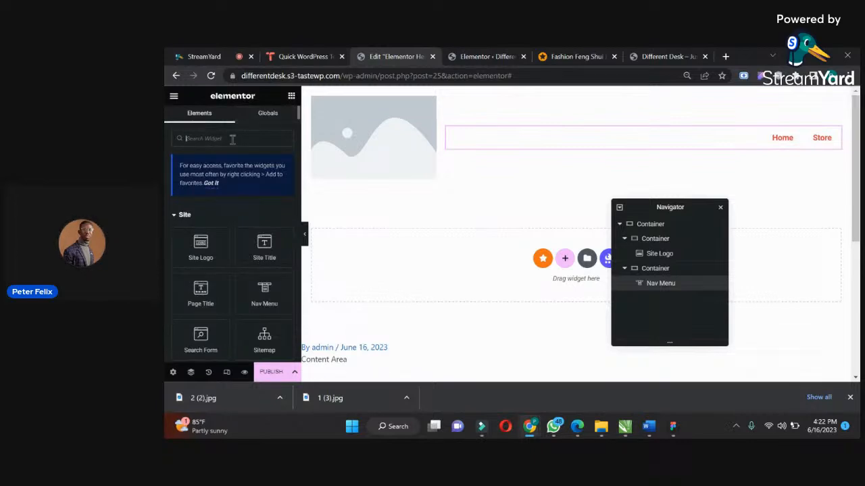
{"action": "type", "text": "car"}
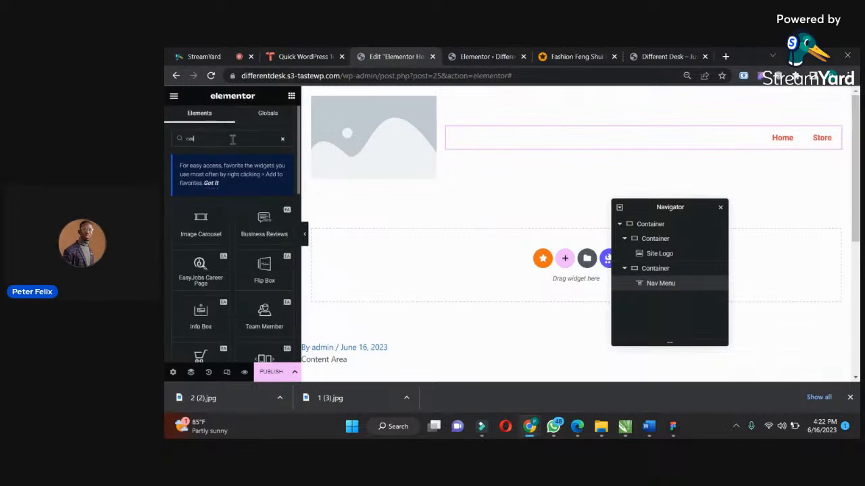
{"action": "type", "text": "t"}
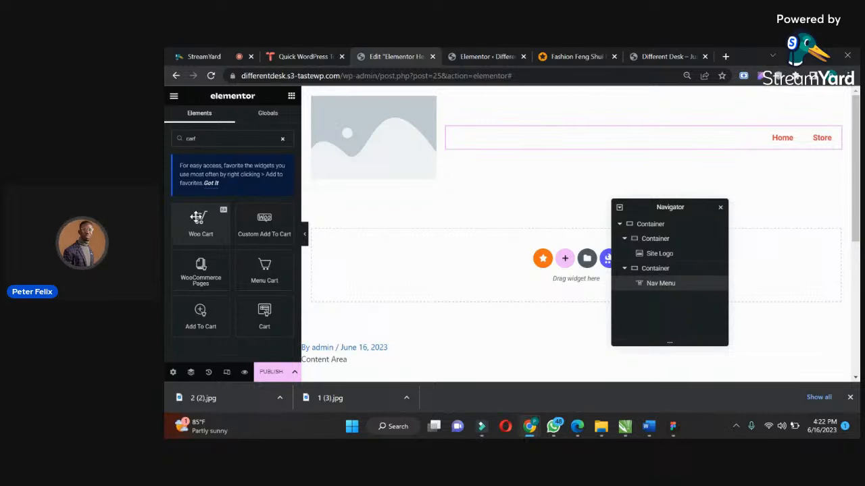
{"action": "left_click_drag", "start_coordinate": [268, 273], "coordinate": [843, 144]}
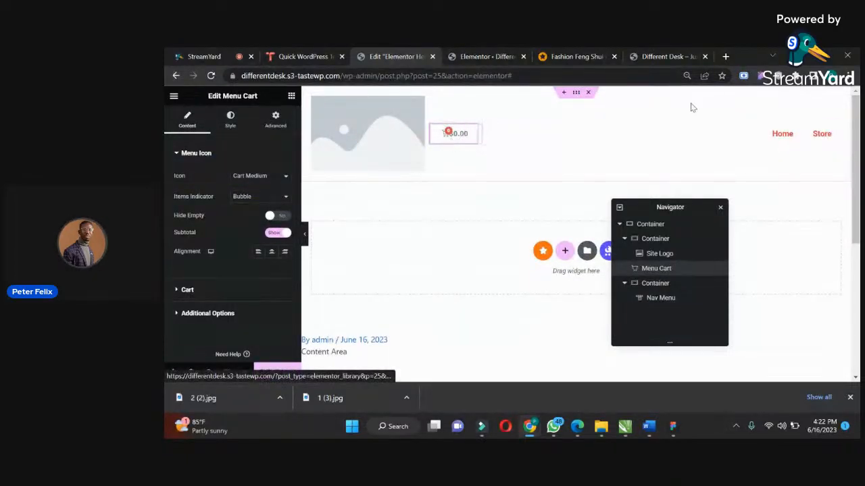
{"action": "mouse_move", "coordinate": [650, 272]}
{"action": "left_mouse_down"}
{"action": "mouse_move", "coordinate": [652, 305]}
{"action": "mouse_move", "coordinate": [645, 281]}
{"action": "mouse_move", "coordinate": [658, 297]}
{"action": "mouse_move", "coordinate": [652, 284]}
{"action": "left_mouse_up"}
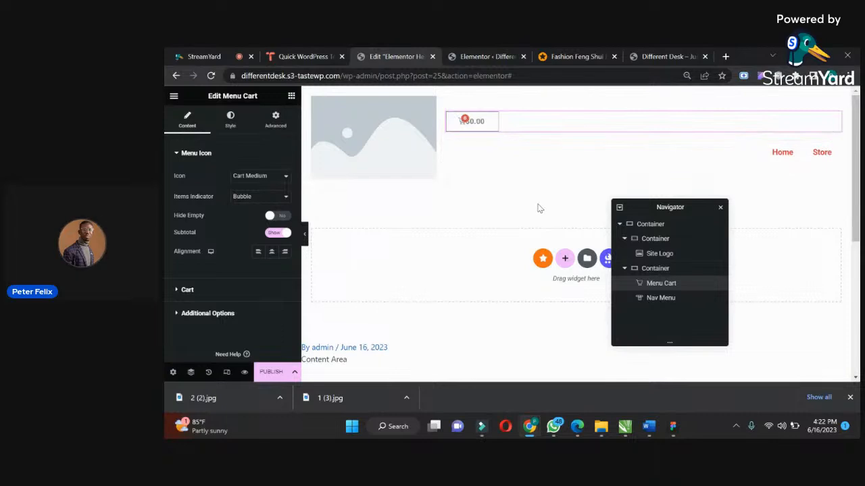
{"action": "left_click_drag", "start_coordinate": [656, 291], "coordinate": [661, 308]}
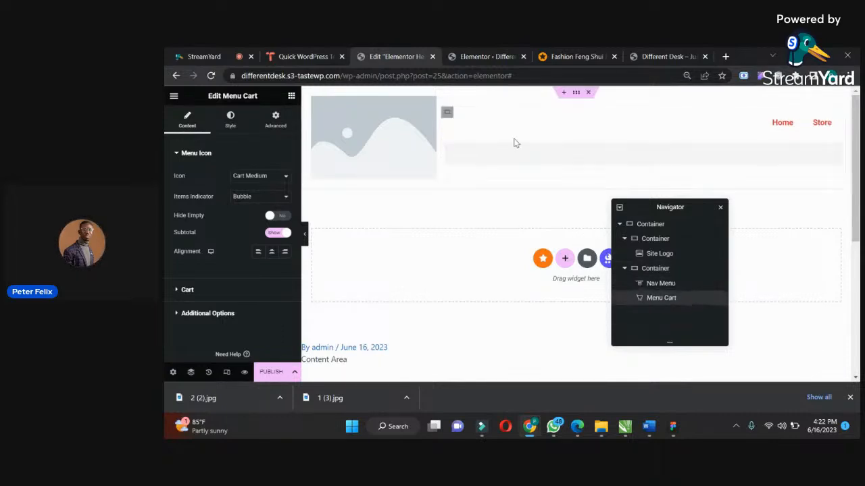
Lay out the 75% container's items in a horizontal row and justify them to the end.
{"action": "left_click", "coordinate": [447, 115]}
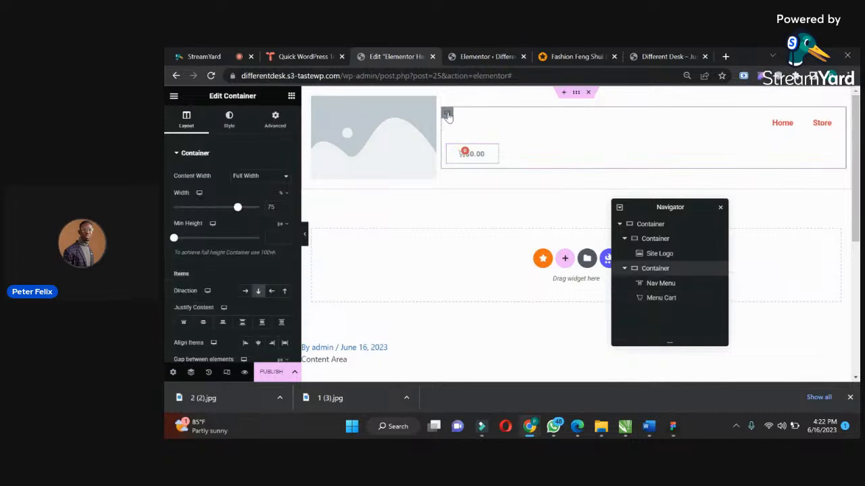
{"action": "left_click", "coordinate": [245, 291]}
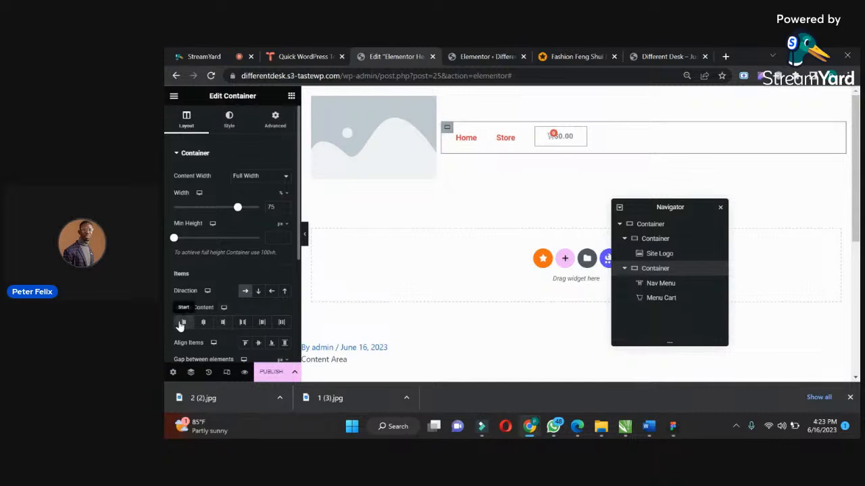
{"action": "left_click", "coordinate": [225, 323]}
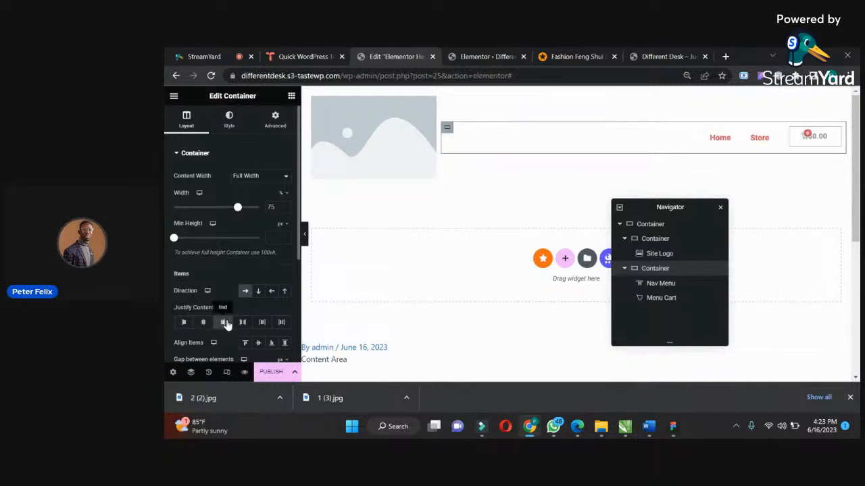
Reduce the Site Logo image's width to 27%.
{"action": "left_click", "coordinate": [429, 118]}
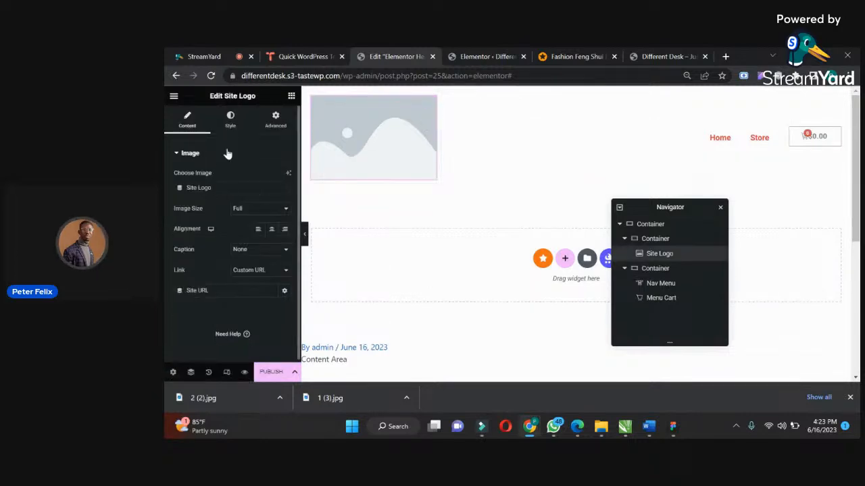
{"action": "left_click", "coordinate": [230, 120]}
{"action": "left_click_drag", "start_coordinate": [174, 188], "coordinate": [195, 186]}
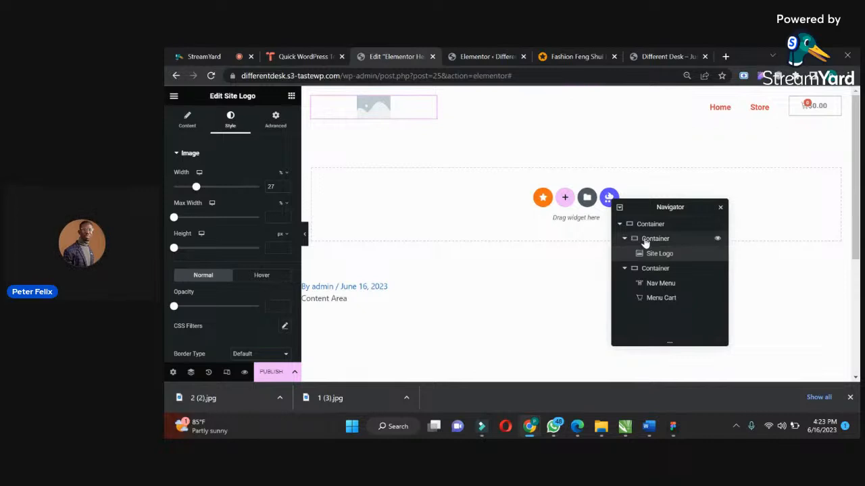
Set the outer container's boxed width to 957 px and open the header template's publish settings.
{"action": "left_click", "coordinate": [628, 224]}
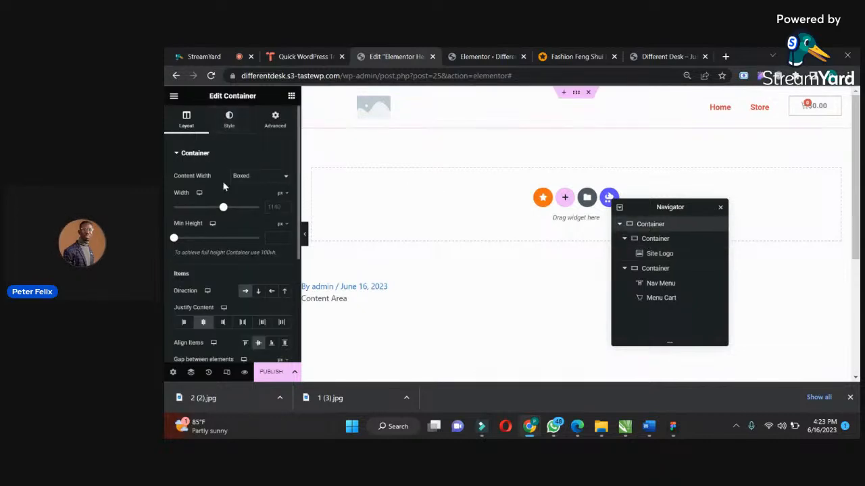
{"action": "left_click_drag", "start_coordinate": [224, 208], "coordinate": [209, 207]}
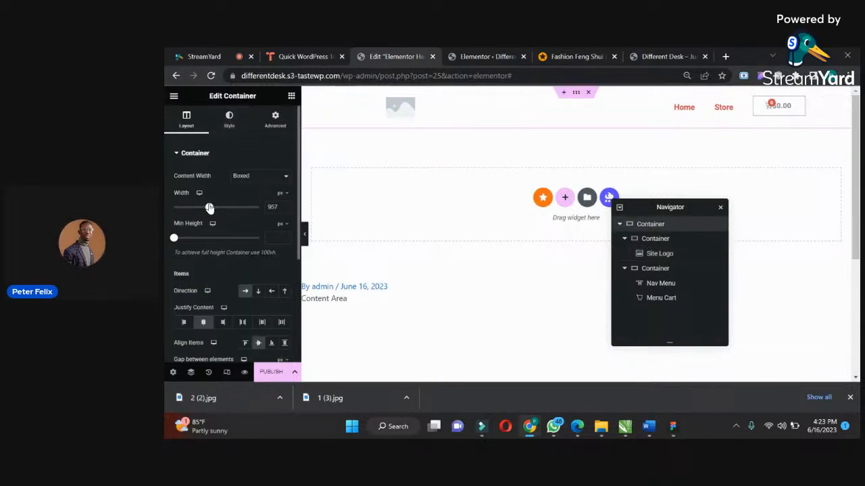
{"action": "left_click", "coordinate": [269, 378]}
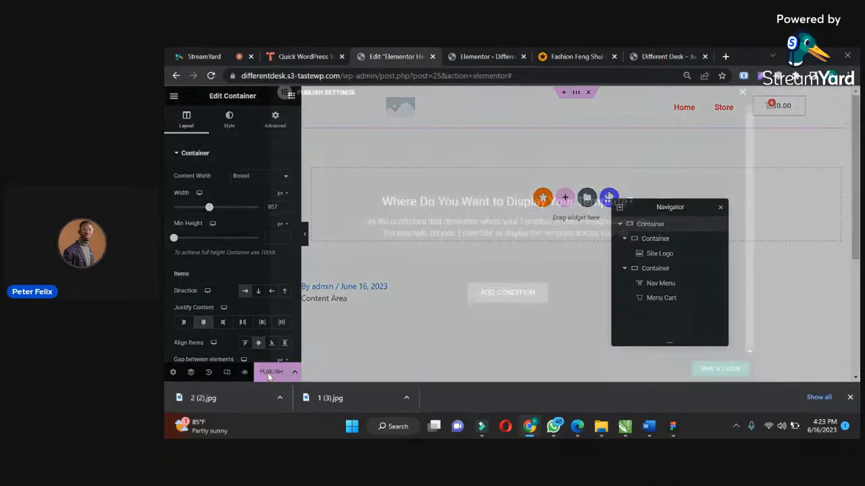
Publish the header template with an added Include display condition, and check the header on the live site's home and Store pages.
{"action": "left_click", "coordinate": [518, 302]}
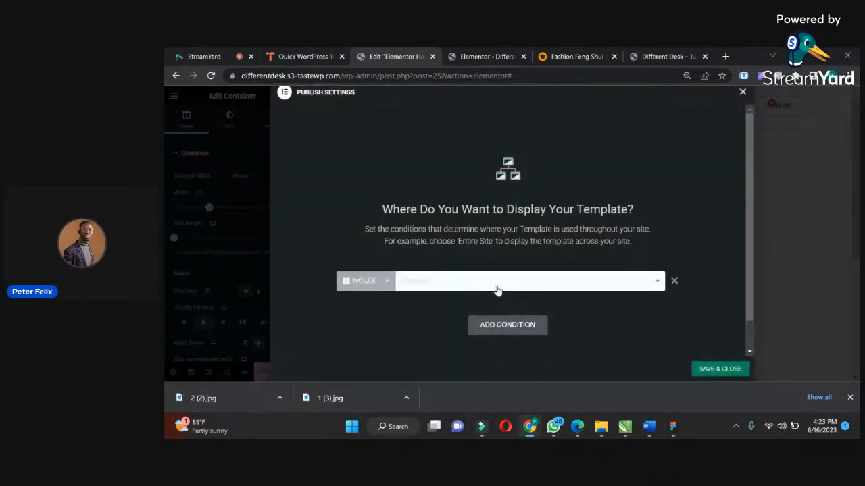
{"action": "left_click", "coordinate": [716, 368]}
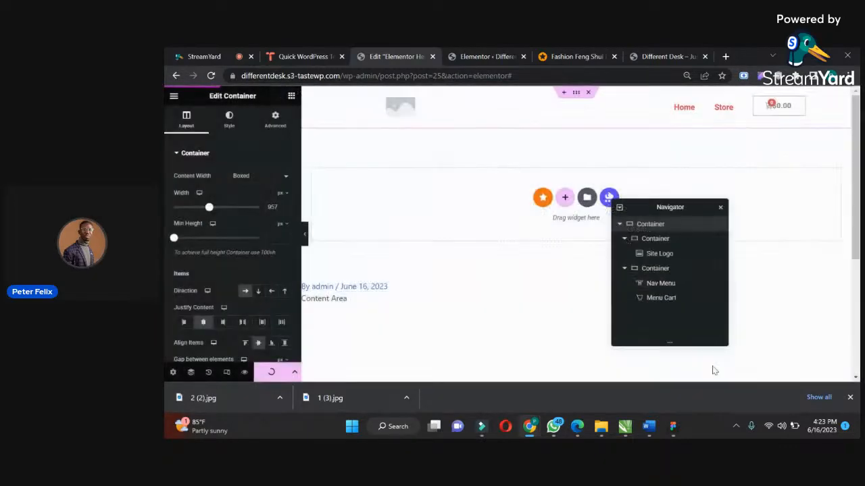
{"action": "left_click", "coordinate": [661, 59]}
{"action": "left_click", "coordinate": [212, 76]}
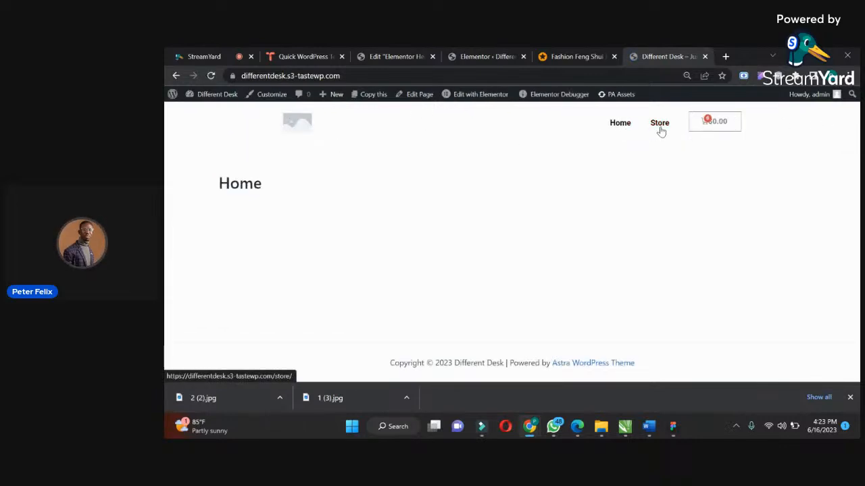
{"action": "left_click", "coordinate": [659, 125]}
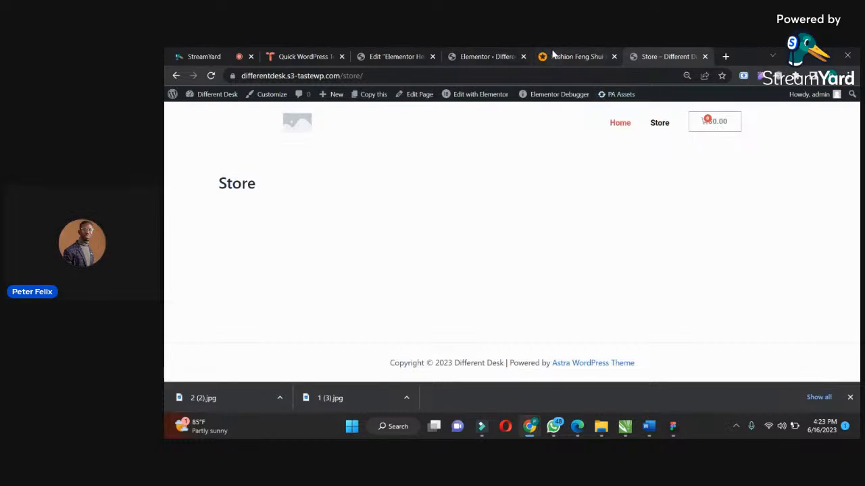
Return to the WordPress admin and open the WooCommerce general settings.
{"action": "left_click", "coordinate": [397, 56]}
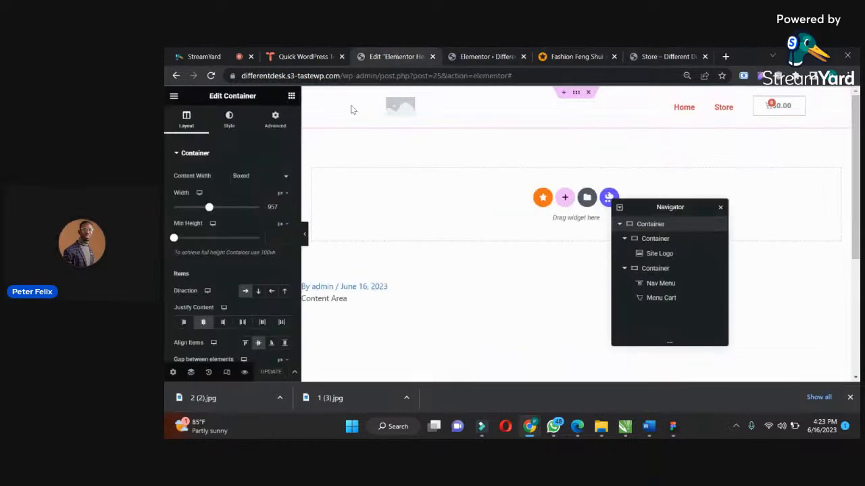
{"action": "left_click", "coordinate": [490, 57]}
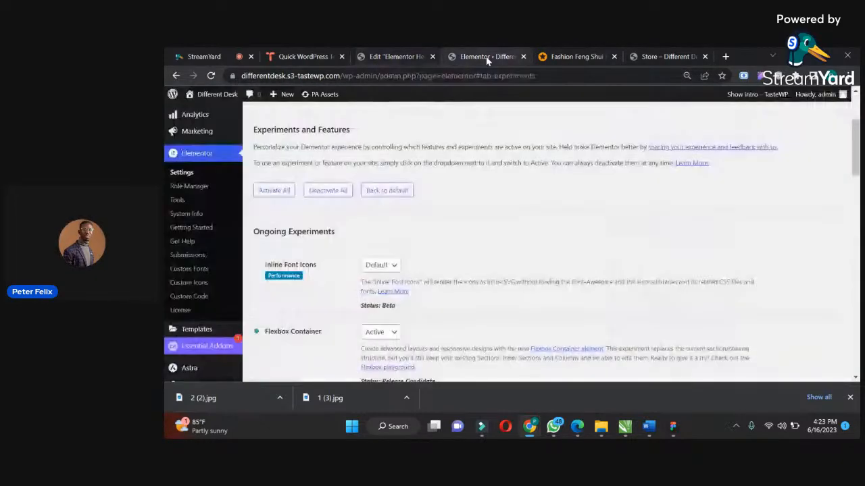
{"action": "key", "text": "ctrl+plus"}
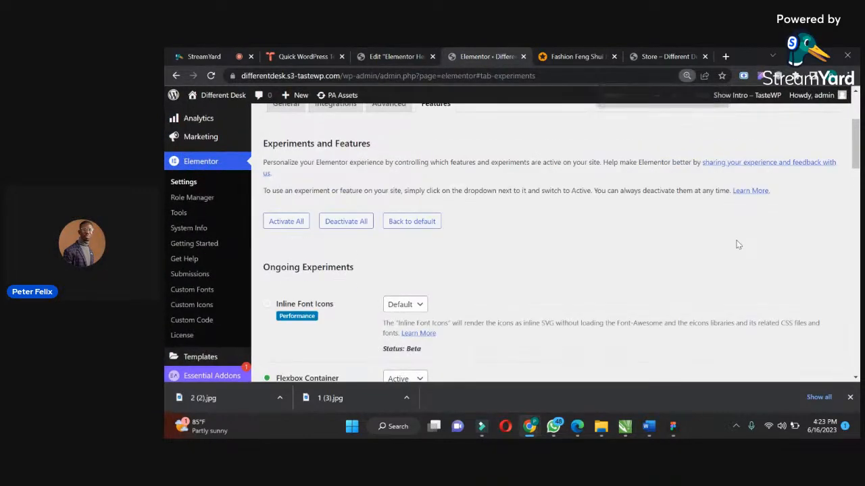
{"action": "scroll", "coordinate": [858, 160], "scroll_direction": "up", "scroll_amount": 3}
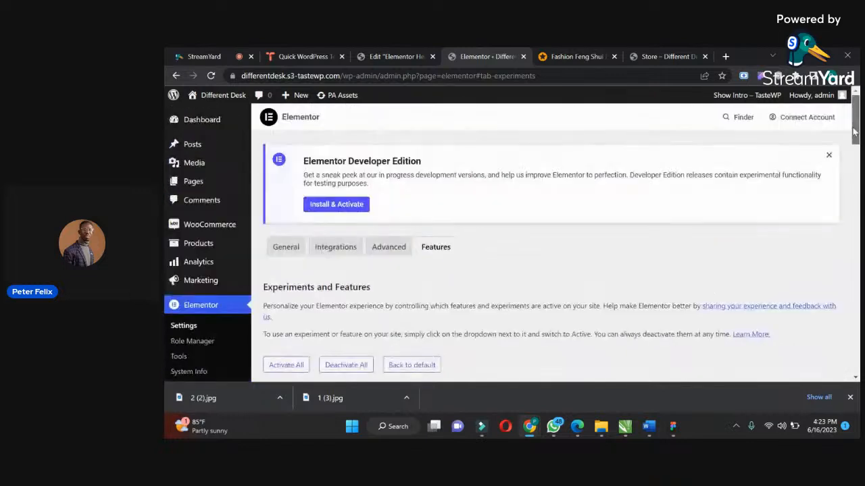
{"action": "mouse_move", "coordinate": [227, 240]}
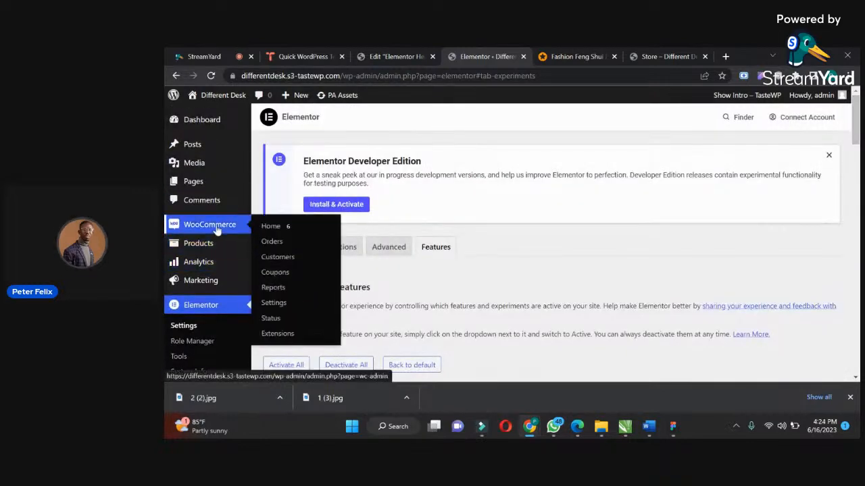
{"action": "left_click", "coordinate": [281, 305]}
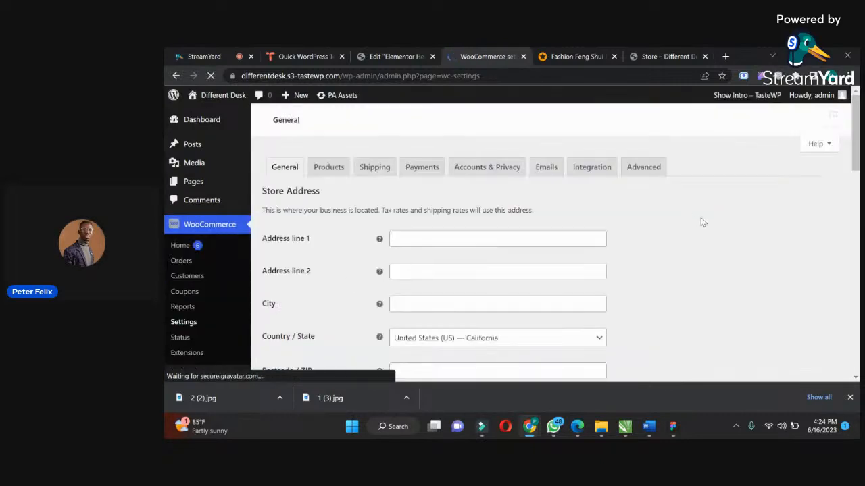
Set the store address's country and state to Nigeria — Lagos.
{"action": "left_click_drag", "start_coordinate": [856, 137], "coordinate": [856, 196]}
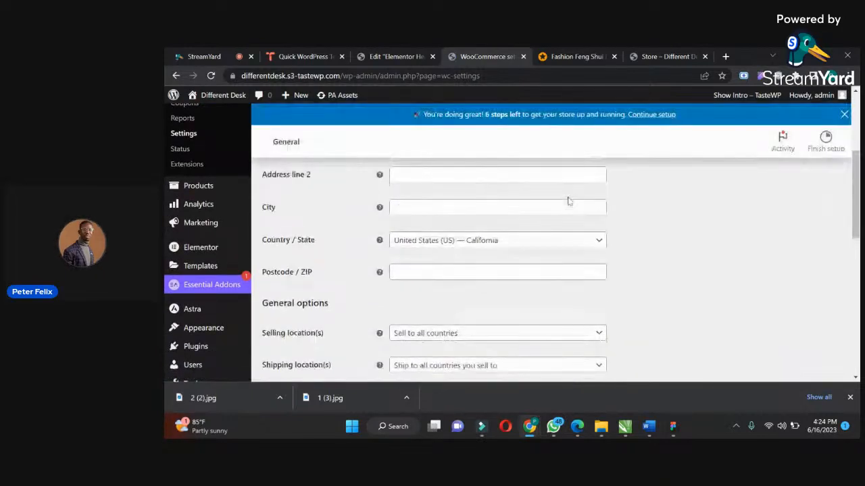
{"action": "left_click", "coordinate": [436, 241]}
{"action": "left_click", "coordinate": [435, 260]}
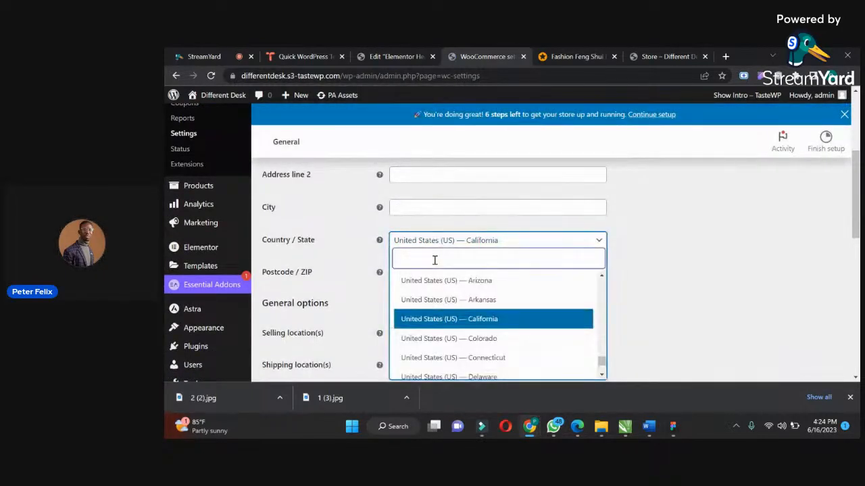
{"action": "type", "text": "nigeri"}
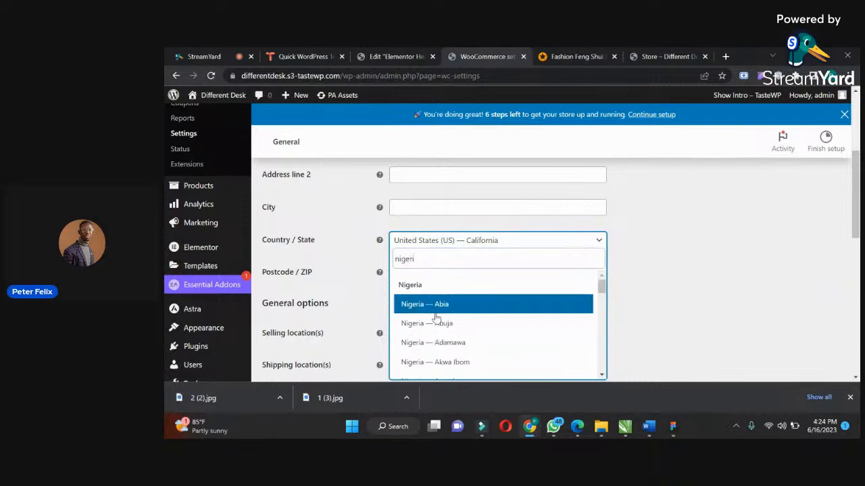
{"action": "left_click_drag", "start_coordinate": [601, 285], "coordinate": [600, 339]}
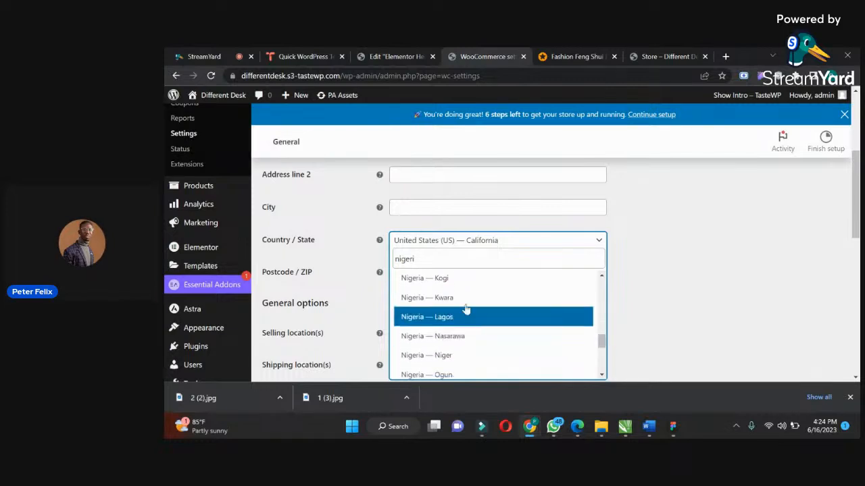
{"action": "left_click", "coordinate": [463, 324]}
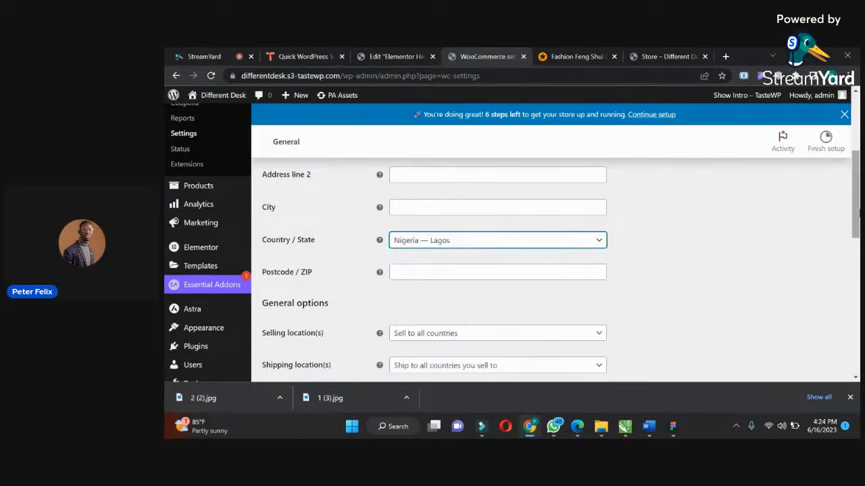
Set the store currency to Nigerian naira (₦) in the currency options.
{"action": "left_click_drag", "start_coordinate": [857, 208], "coordinate": [855, 278]}
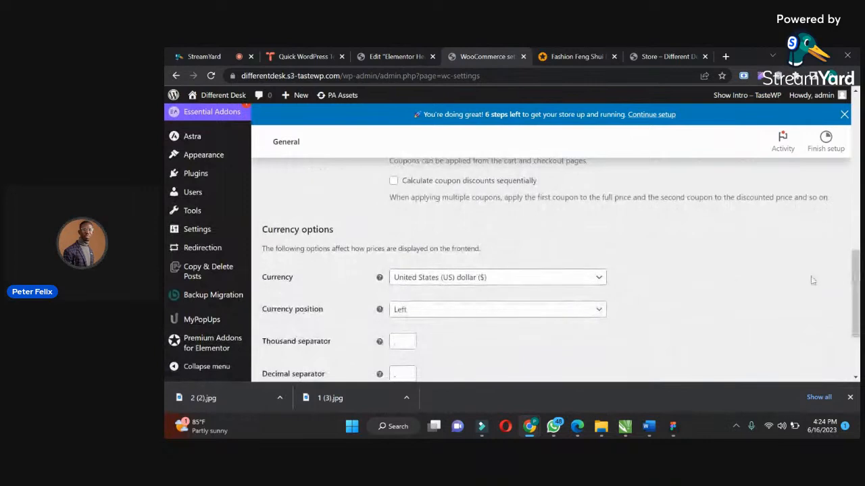
{"action": "left_click", "coordinate": [460, 278]}
{"action": "type", "text": "nia"}
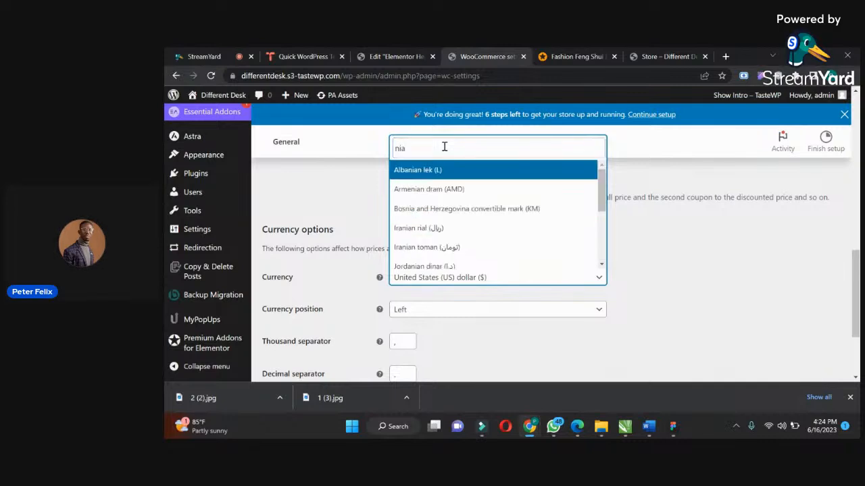
{"action": "key", "text": "BackSpace"}
{"action": "key", "text": "BackSpace"}
{"action": "type", "text": "ai"}
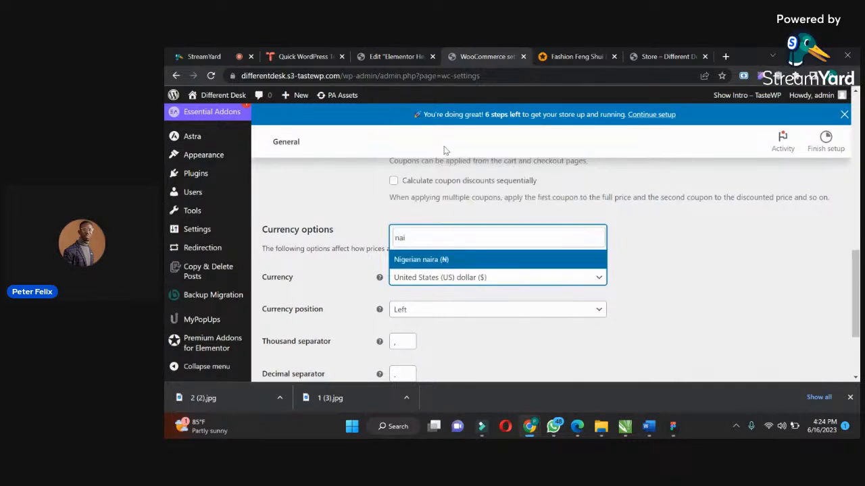
{"action": "left_click", "coordinate": [417, 261]}
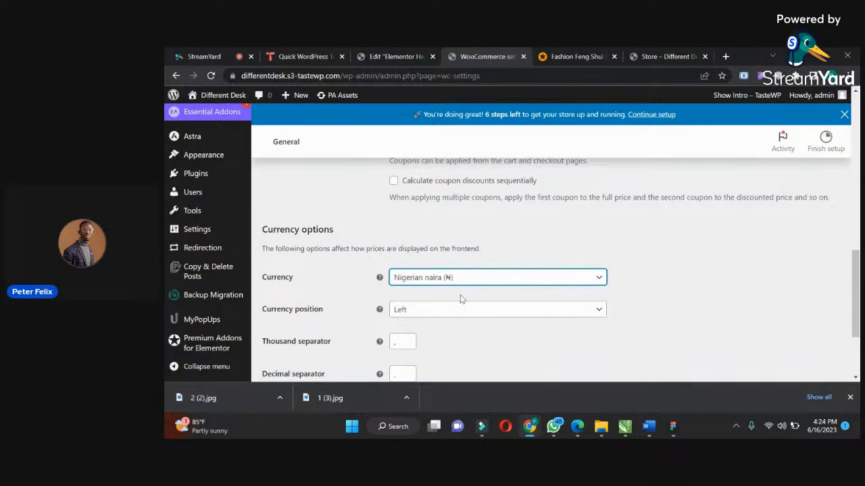
Save the WooCommerce settings and reload the live Store page to check the cart's currency symbol.
{"action": "scroll", "coordinate": [473, 283], "scroll_direction": "down", "scroll_amount": 3}
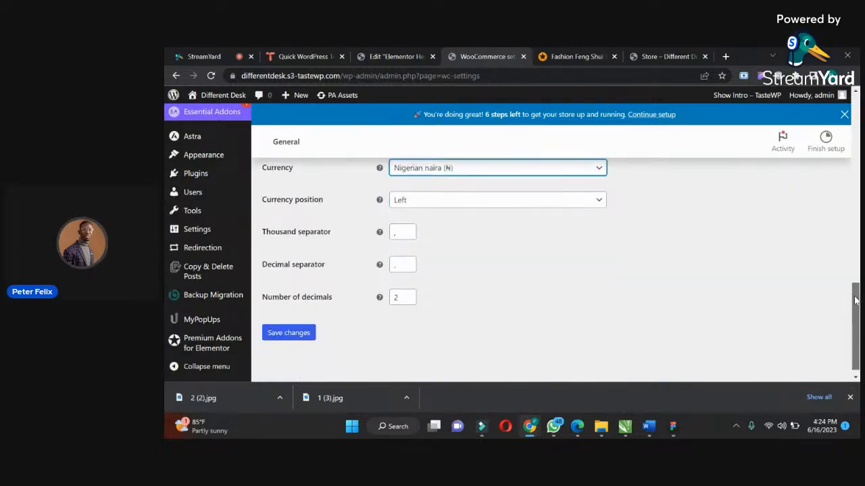
{"action": "left_click", "coordinate": [283, 333]}
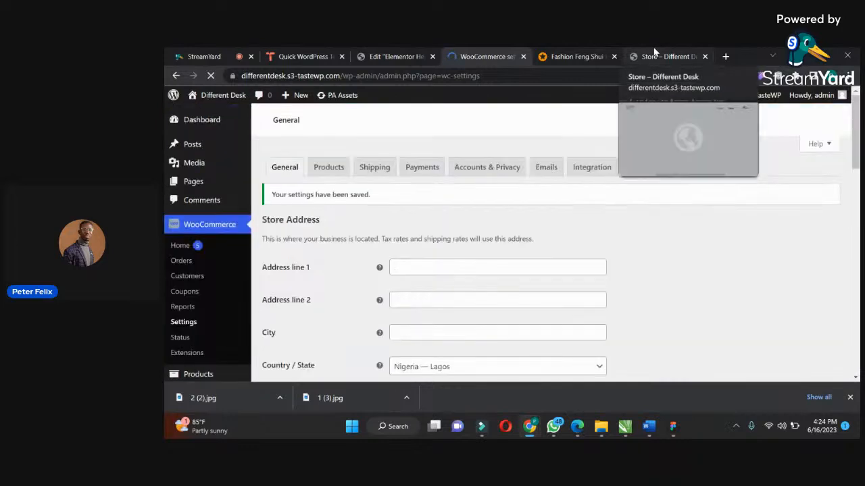
{"action": "left_click", "coordinate": [653, 57]}
{"action": "left_click", "coordinate": [212, 77]}
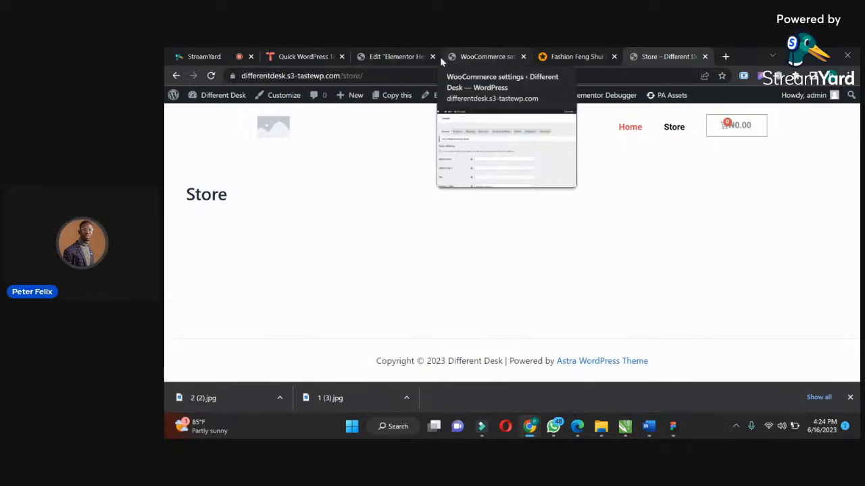
Switch to Jumia, open the Men Vintage Short Sleeve Stand Collar Shirt-Red from the top selling items, and copy its product title.
{"action": "left_click", "coordinate": [572, 53]}
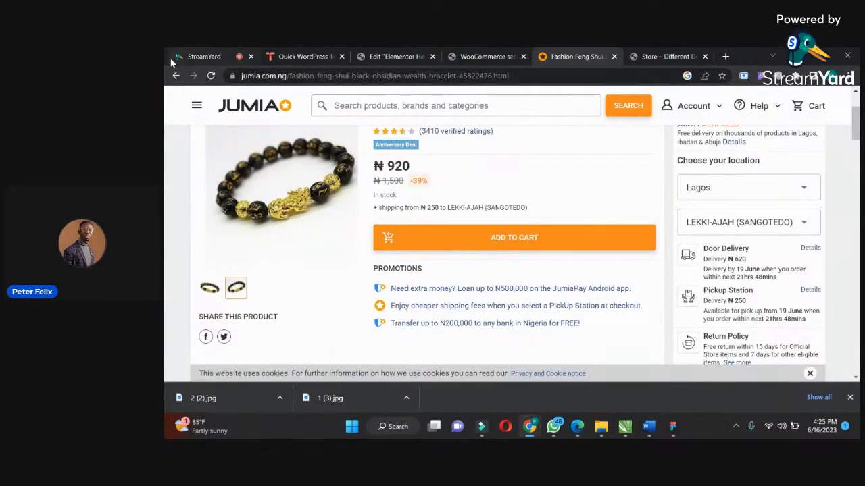
{"action": "left_click", "coordinate": [176, 76]}
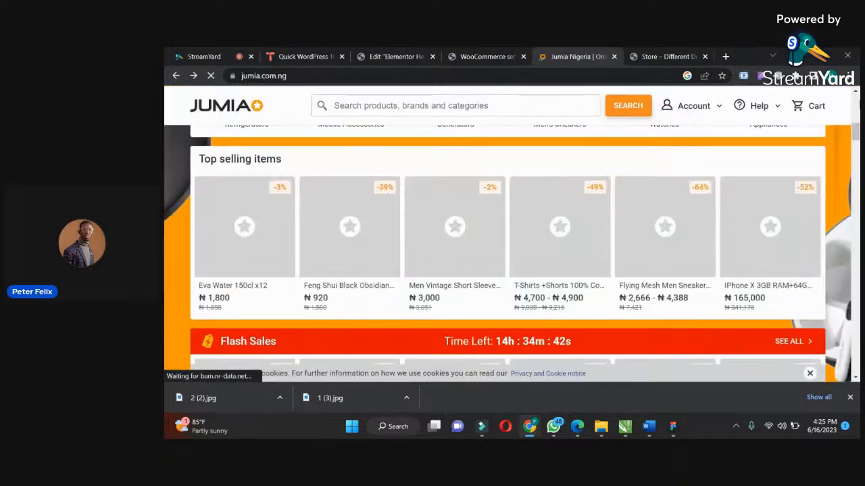
{"action": "left_click_drag", "start_coordinate": [857, 122], "coordinate": [853, 124]}
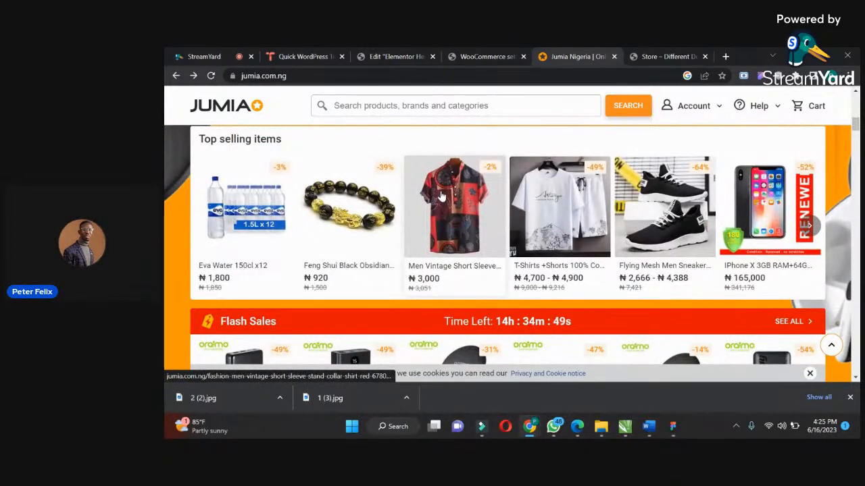
{"action": "left_click", "coordinate": [440, 195]}
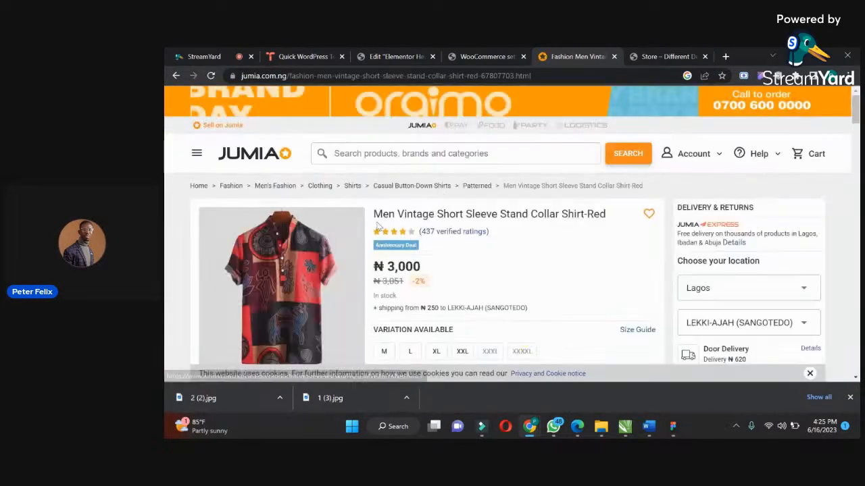
{"action": "left_click_drag", "start_coordinate": [372, 214], "coordinate": [608, 212]}
{"action": "key", "text": "ctrl+c"}
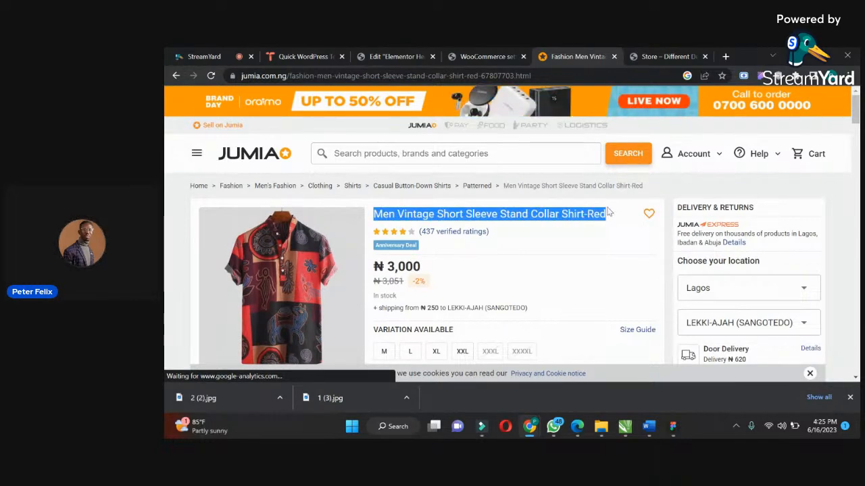
Return to WordPress and start a new WooCommerce product titled "Men Vintage Short Sleeve Stand Collar Shirt-Red".
{"action": "left_click", "coordinate": [458, 56]}
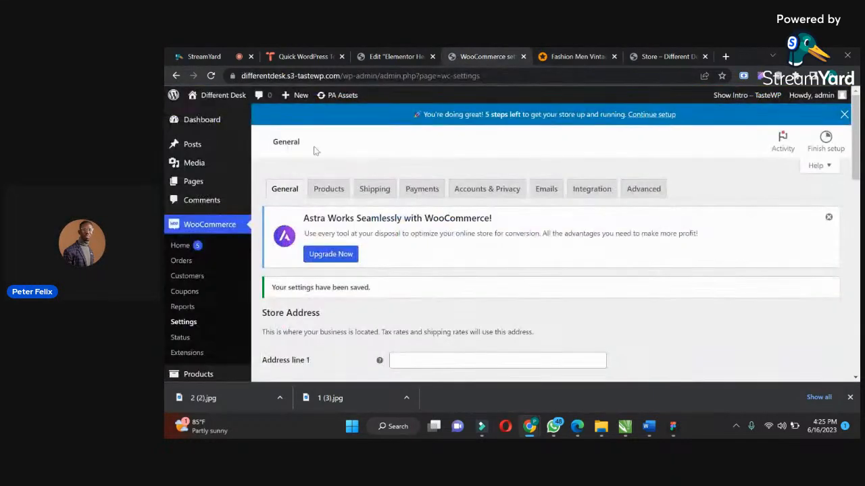
{"action": "left_click_drag", "start_coordinate": [857, 103], "coordinate": [857, 148]}
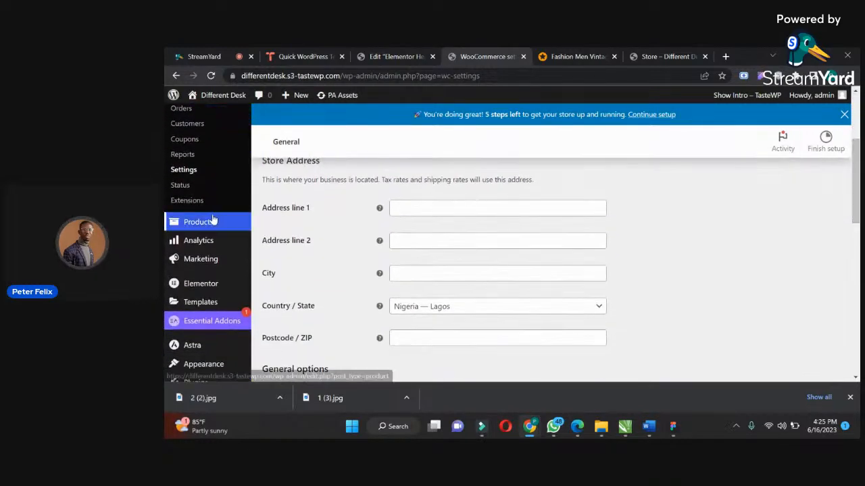
{"action": "mouse_move", "coordinate": [211, 221]}
{"action": "left_click", "coordinate": [277, 240]}
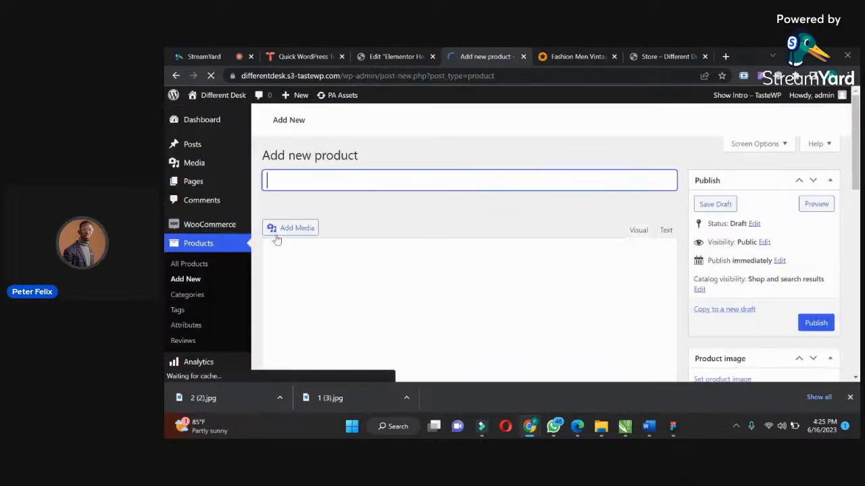
{"action": "key", "text": "ctrl+v"}
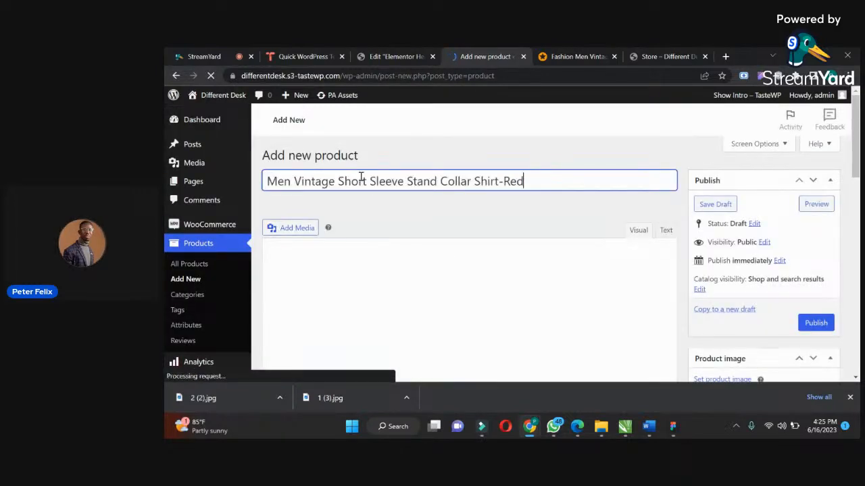
{"action": "left_click", "coordinate": [359, 318]}
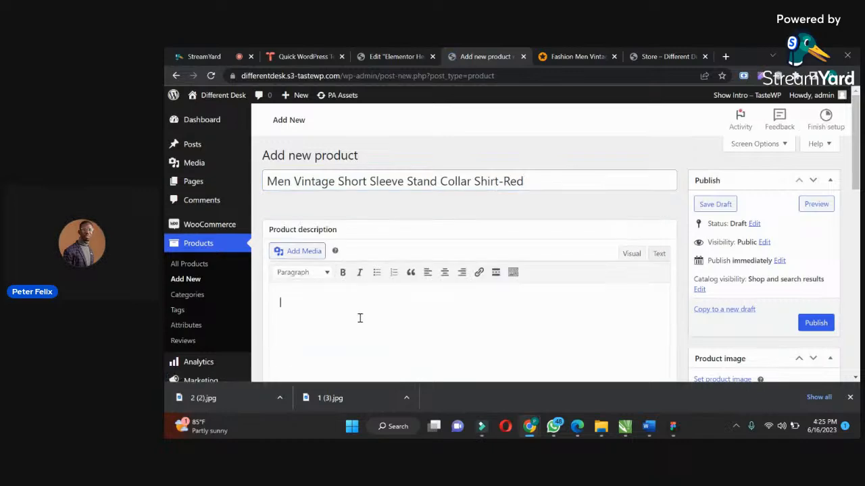
Switch to the Jumia shirt page and save its collar close-up as 4 and full shirt photo as 1 (4) in Downloads.
{"action": "left_click", "coordinate": [575, 57]}
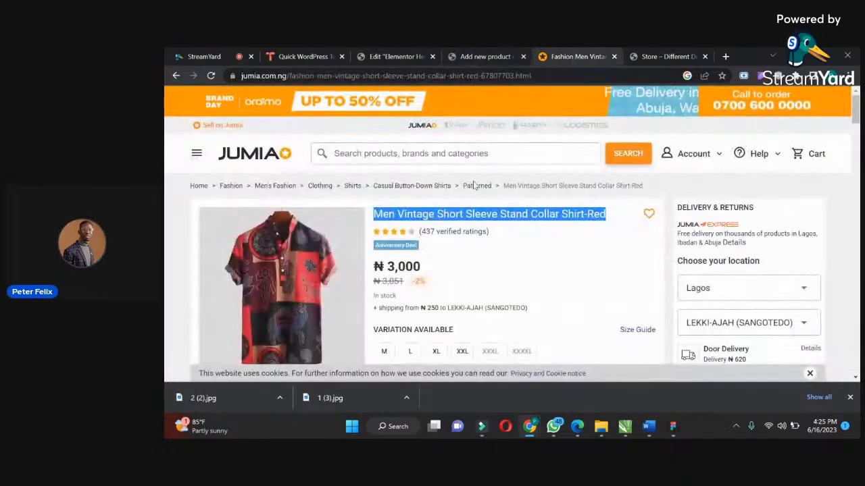
{"action": "scroll", "coordinate": [512, 233], "scroll_direction": "down", "scroll_amount": 3}
{"action": "mouse_move", "coordinate": [857, 124]}
{"action": "left_mouse_down"}
{"action": "mouse_move", "coordinate": [859, 158]}
{"action": "mouse_move", "coordinate": [857, 128]}
{"action": "left_mouse_up"}
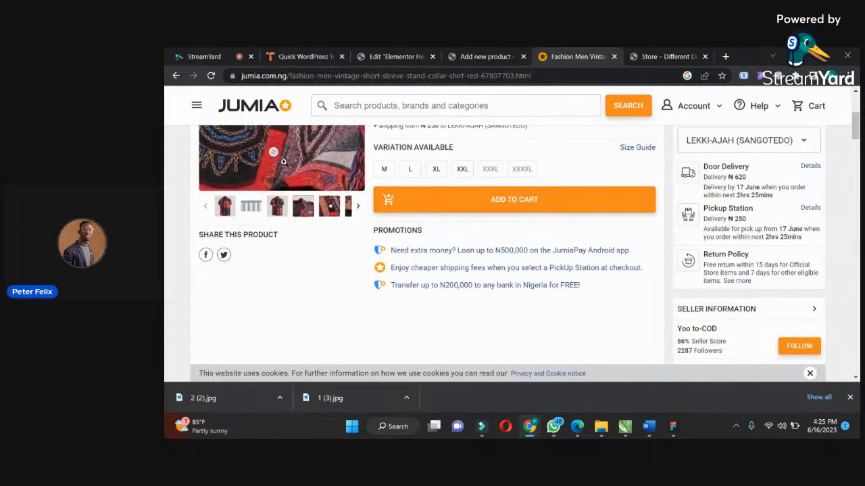
{"action": "right_click", "coordinate": [283, 162]}
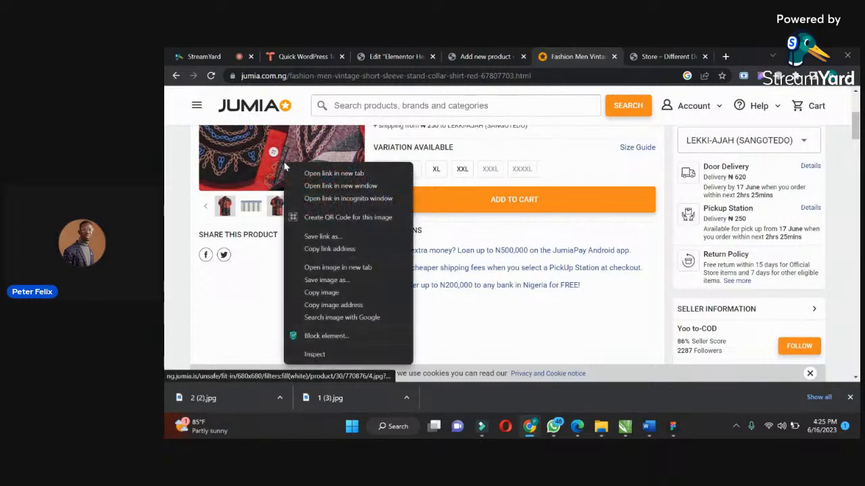
{"action": "left_click", "coordinate": [324, 280]}
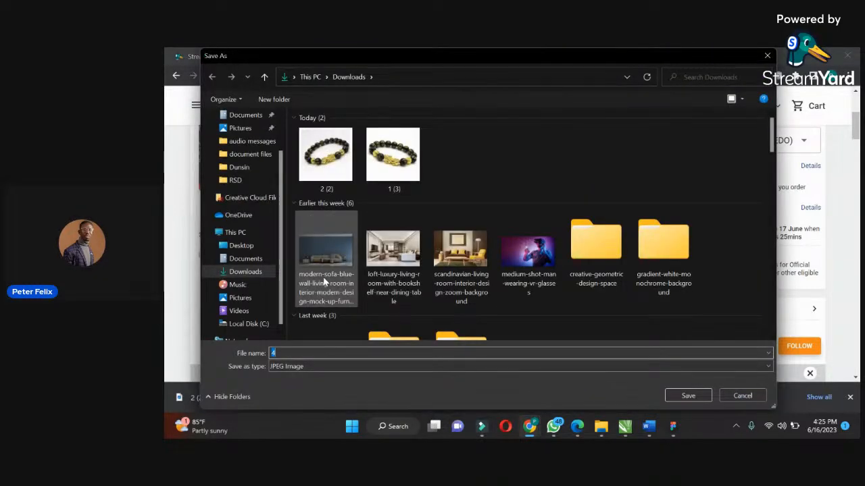
{"action": "key", "text": "Return"}
{"action": "right_click", "coordinate": [268, 158]}
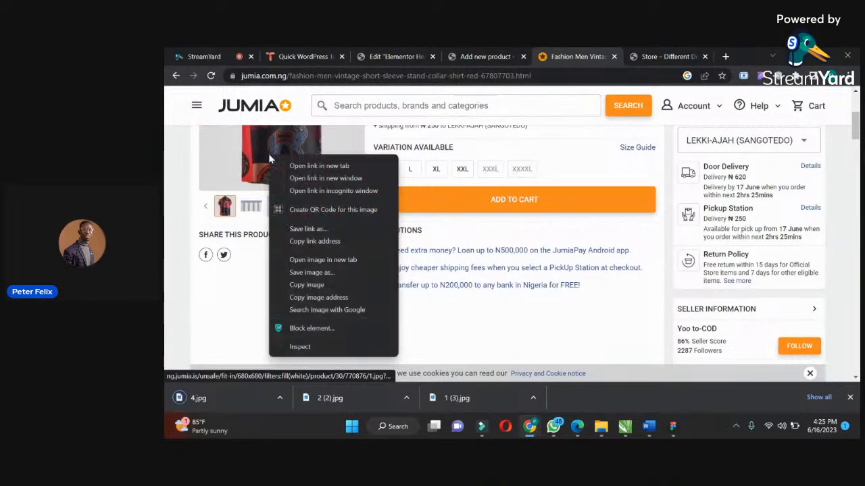
{"action": "left_click", "coordinate": [315, 281]}
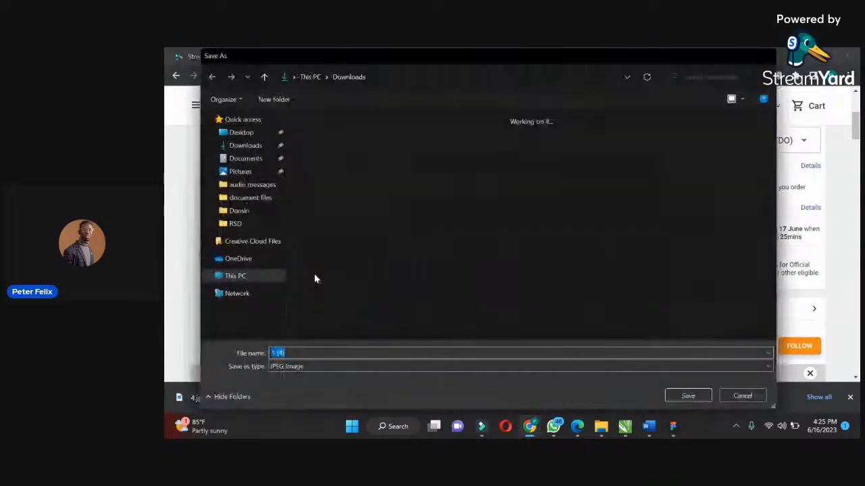
{"action": "key", "text": "Return"}
Copy the shirt's details from size through product description on Jumia and paste them into the WordPress product description.
{"action": "left_click_drag", "start_coordinate": [855, 135], "coordinate": [856, 182]}
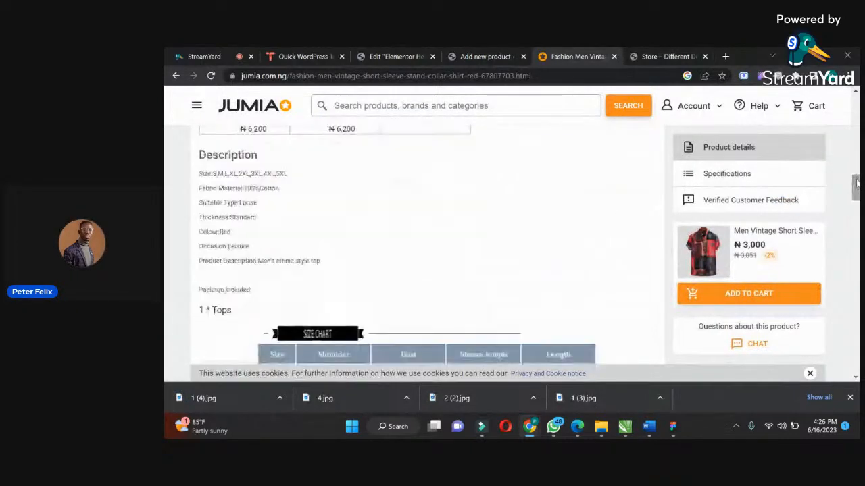
{"action": "left_click_drag", "start_coordinate": [323, 264], "coordinate": [200, 176]}
{"action": "key", "text": "ctrl+c"}
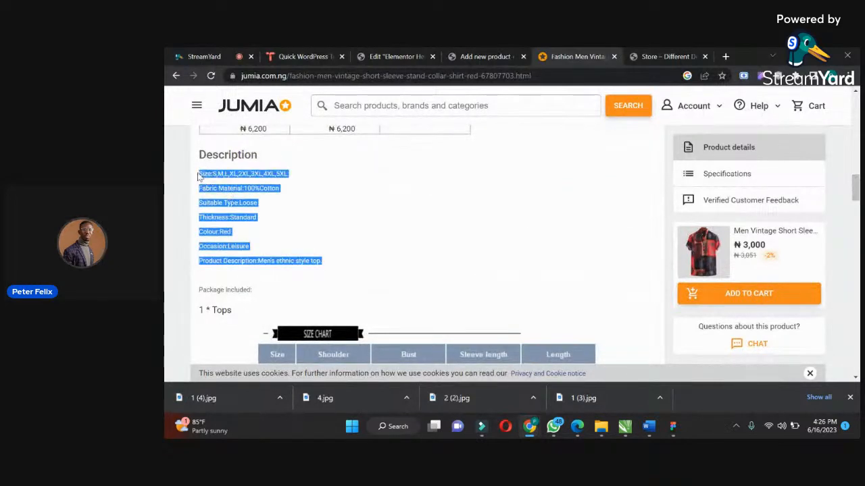
{"action": "left_click", "coordinate": [514, 61]}
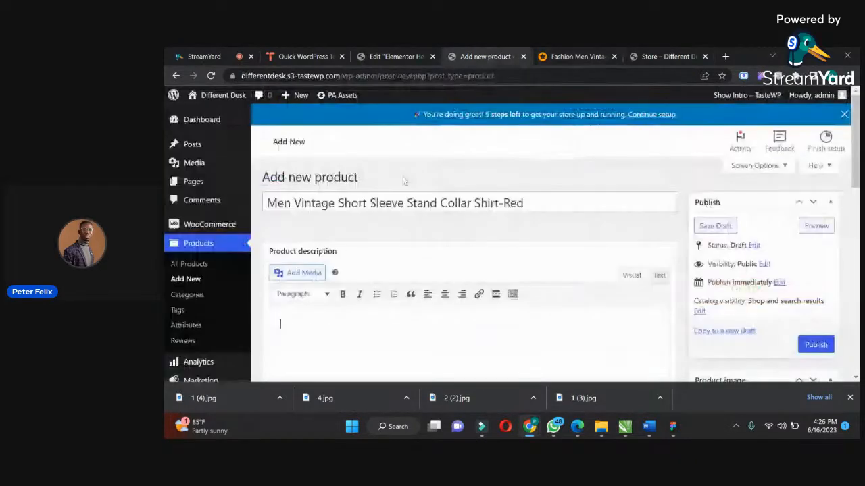
{"action": "scroll", "coordinate": [467, 270], "scroll_direction": "down", "scroll_amount": 1}
{"action": "scroll", "coordinate": [466, 270], "scroll_direction": "down", "scroll_amount": 3}
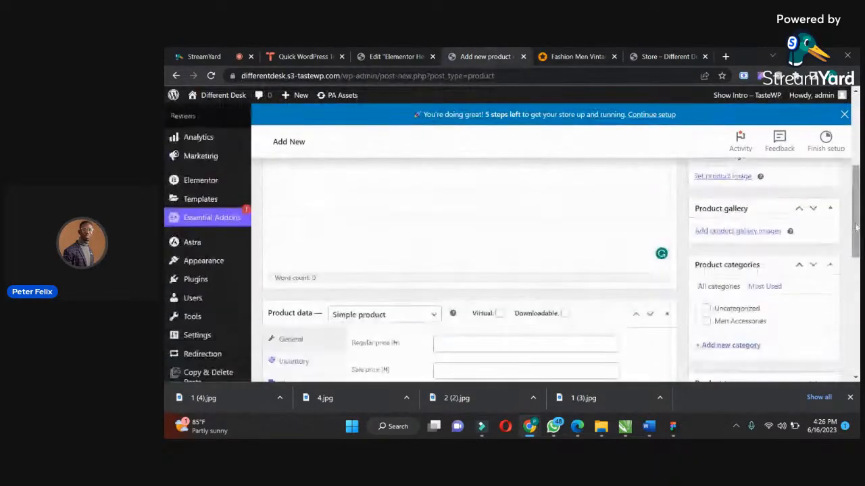
{"action": "scroll", "coordinate": [850, 164], "scroll_direction": "up", "scroll_amount": 3}
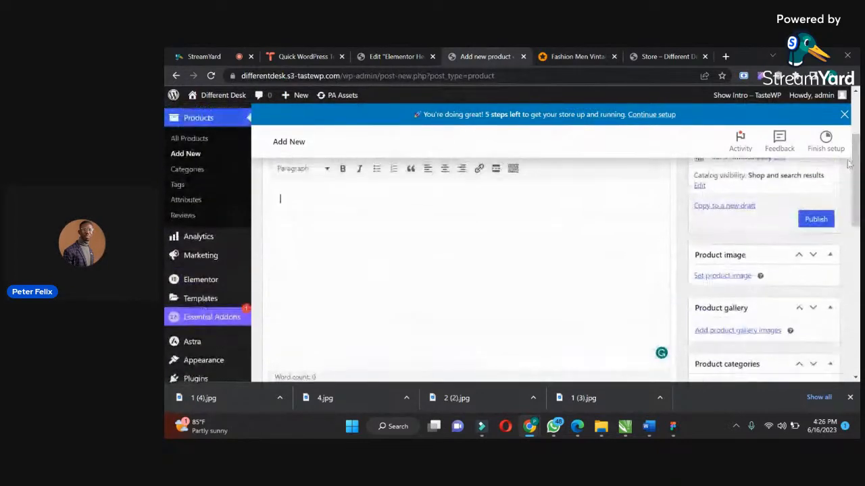
{"action": "key", "text": "ctrl+v"}
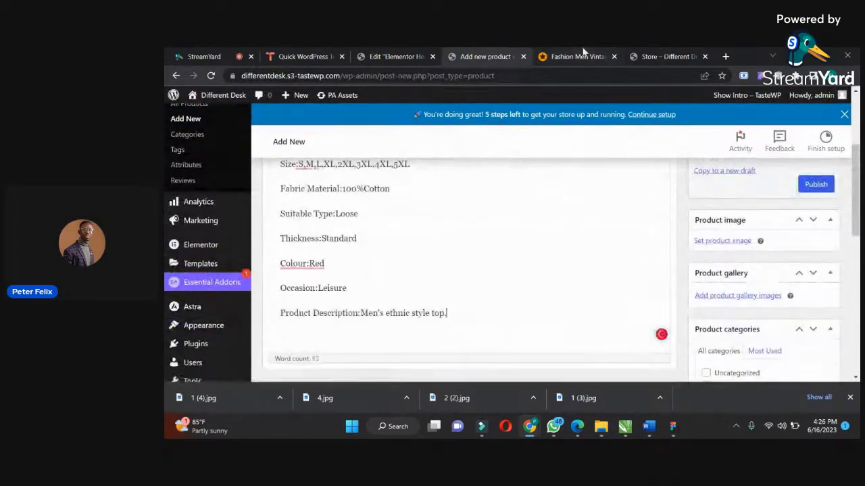
Return to the Jumia shirt page and copy the discounted price of 3,000.
{"action": "left_click", "coordinate": [584, 52]}
{"action": "left_click", "coordinate": [840, 250]}
{"action": "left_click_drag", "start_coordinate": [854, 187], "coordinate": [839, 118]}
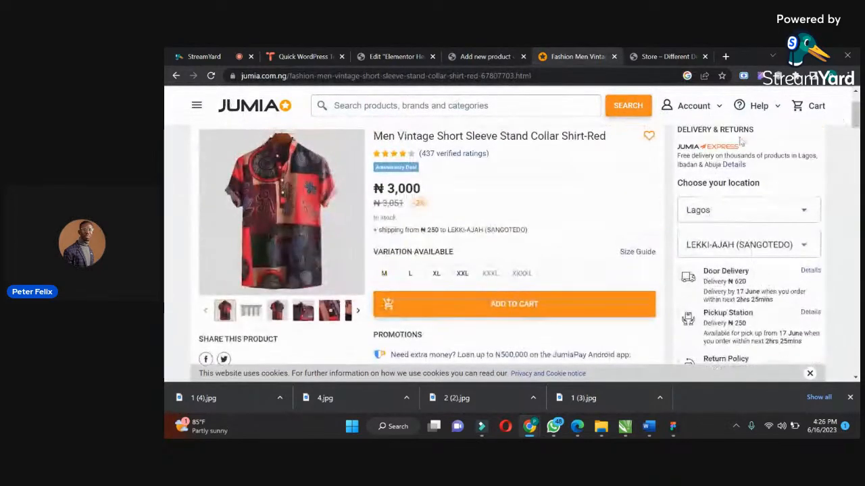
{"action": "left_click_drag", "start_coordinate": [421, 184], "coordinate": [394, 184]}
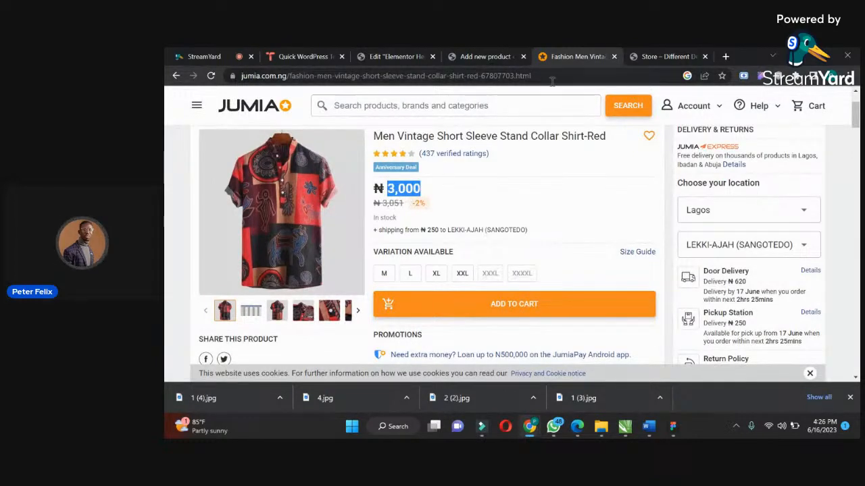
{"action": "left_click", "coordinate": [665, 58]}
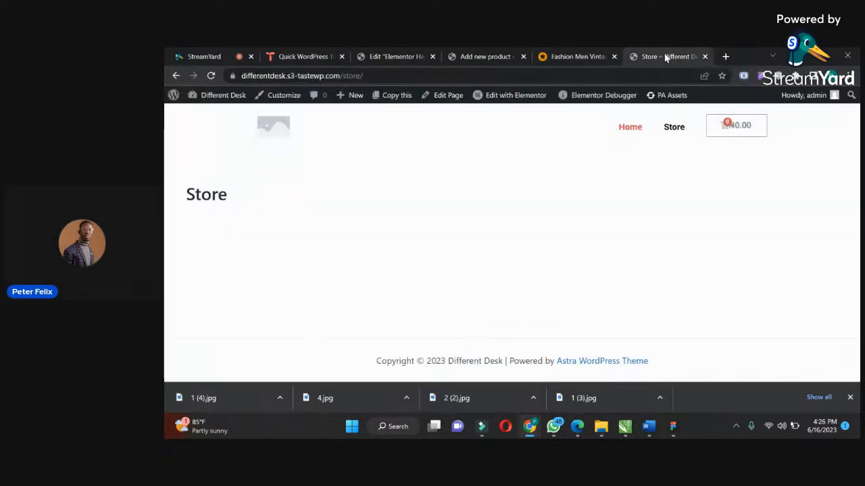
Back in the WordPress product form, set the regular price to 3051 and the sale price to 3000.
{"action": "left_click", "coordinate": [478, 56]}
{"action": "left_click_drag", "start_coordinate": [856, 177], "coordinate": [856, 219]}
{"action": "left_click", "coordinate": [535, 243]}
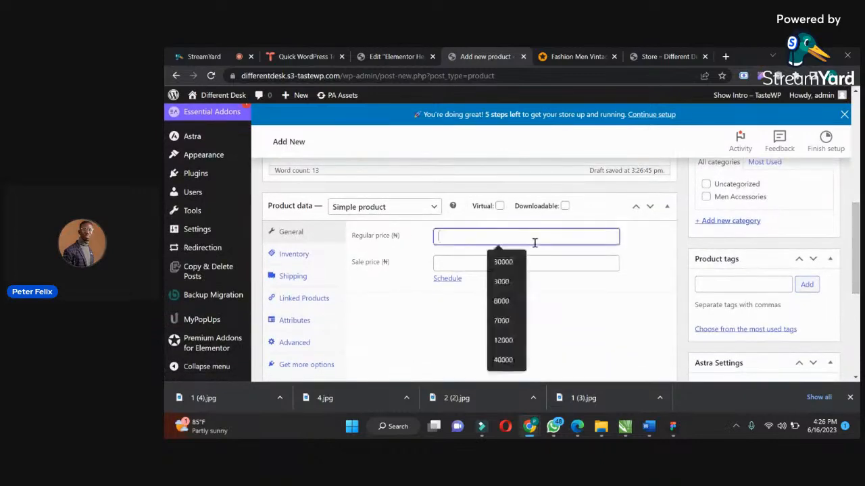
{"action": "type", "text": "3051"}
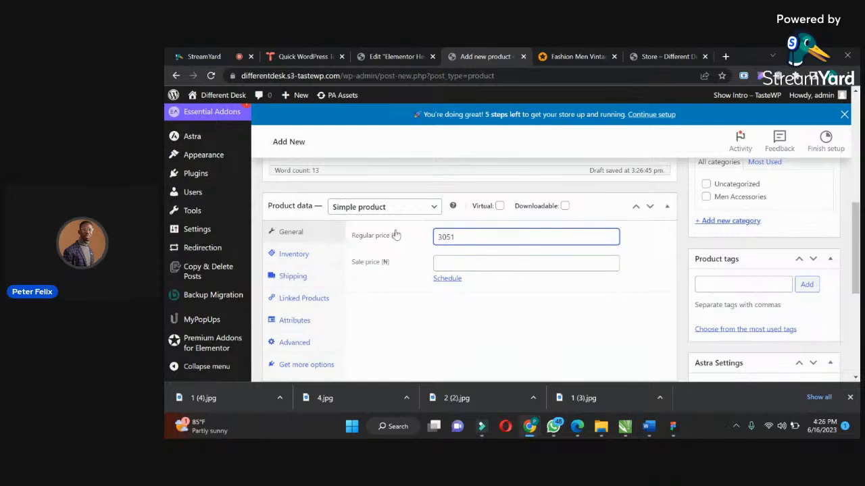
{"action": "left_click", "coordinate": [457, 264]}
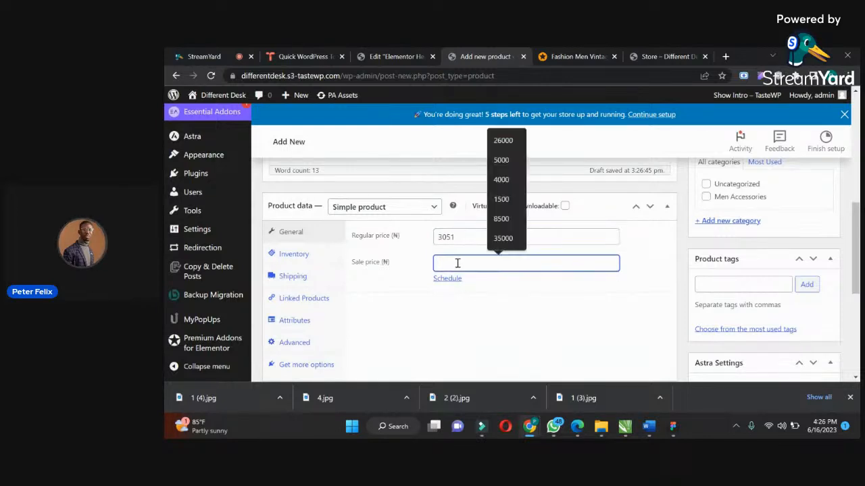
{"action": "type", "text": "3,000"}
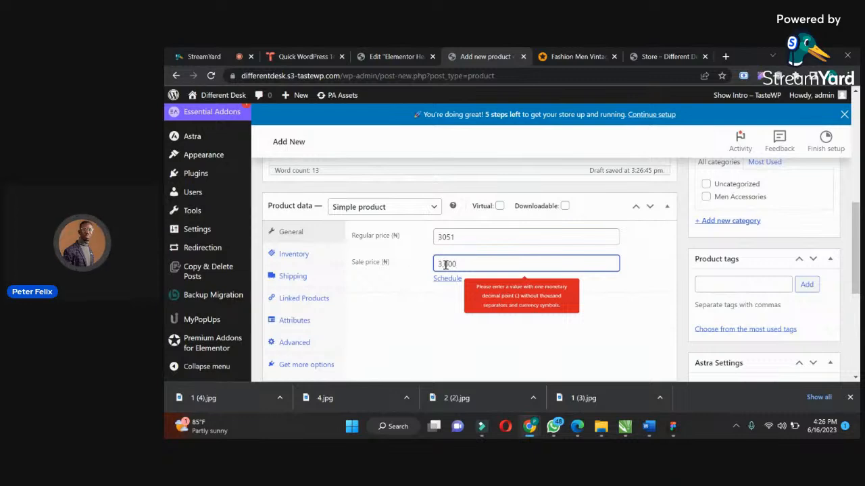
{"action": "left_click", "coordinate": [446, 264]}
{"action": "key", "text": "BackSpace"}
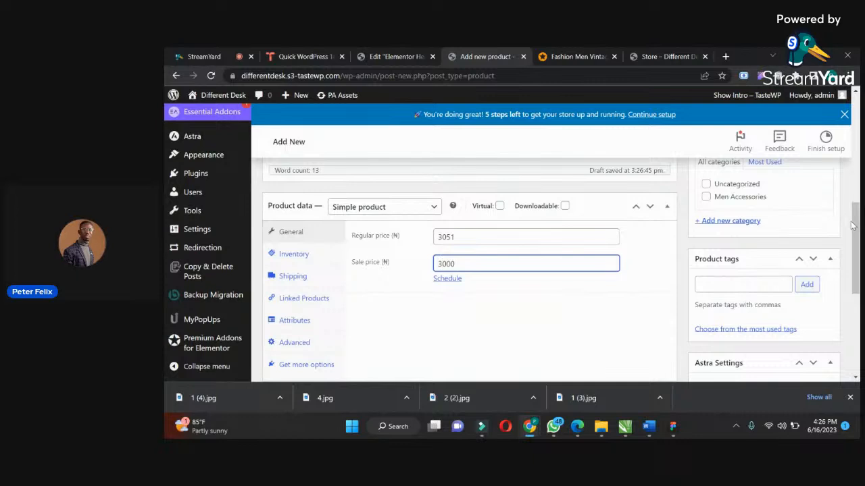
Add a new product category named "Clothing" for the shirt.
{"action": "scroll", "coordinate": [838, 226], "scroll_direction": "up", "scroll_amount": 2}
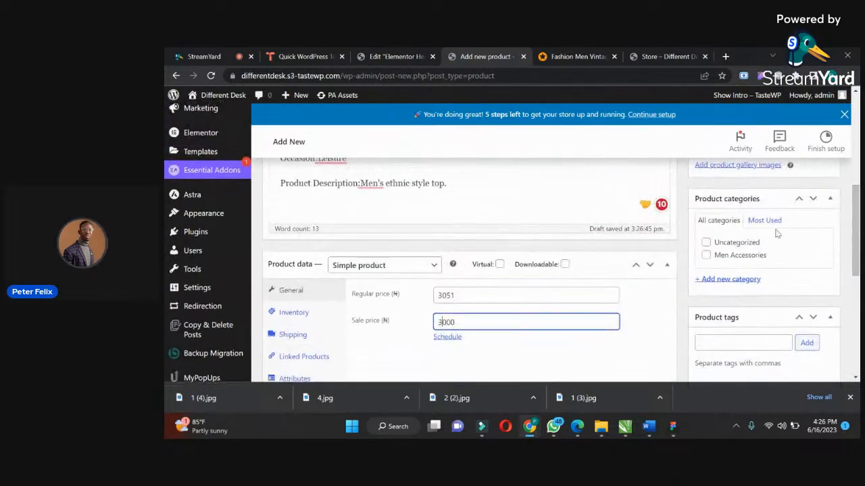
{"action": "left_click", "coordinate": [748, 283]}
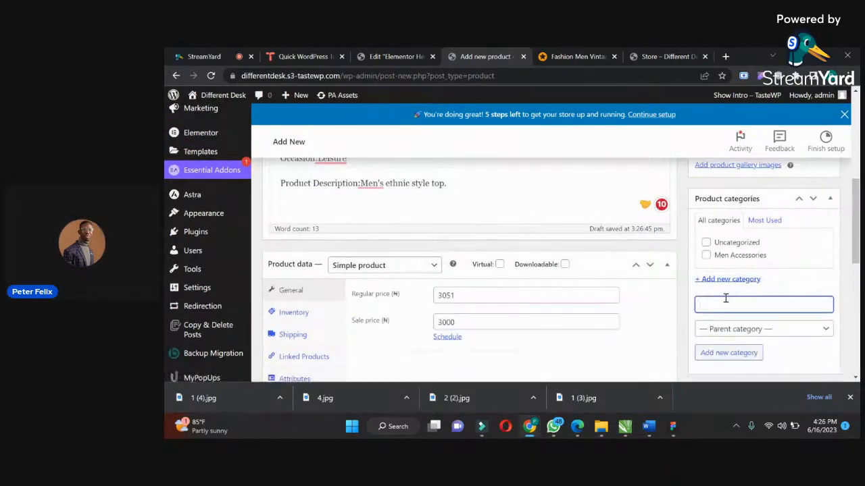
{"action": "type", "text": "Clothing"}
{"action": "key", "text": "Return"}
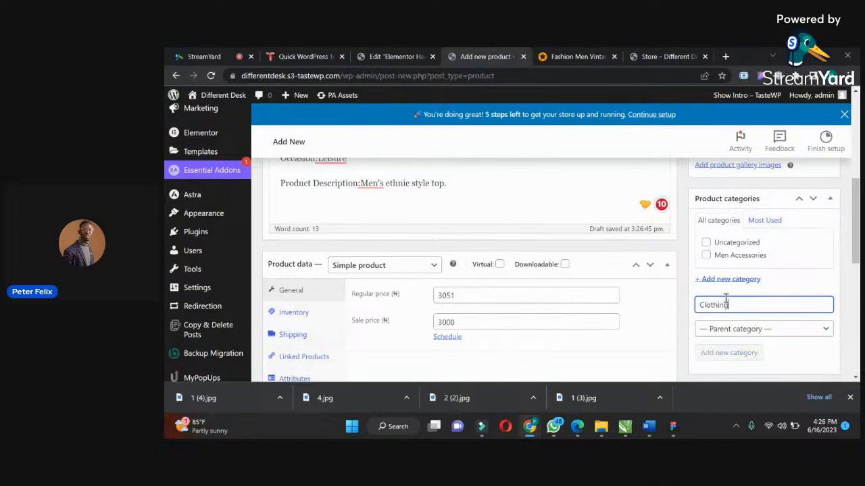
Upload the shirt photos 1 (4) and 4 from Downloads and set the full shirt photo as the product image.
{"action": "left_click_drag", "start_coordinate": [856, 206], "coordinate": [856, 250]}
{"action": "scroll", "coordinate": [855, 259], "scroll_direction": "down", "scroll_amount": 1}
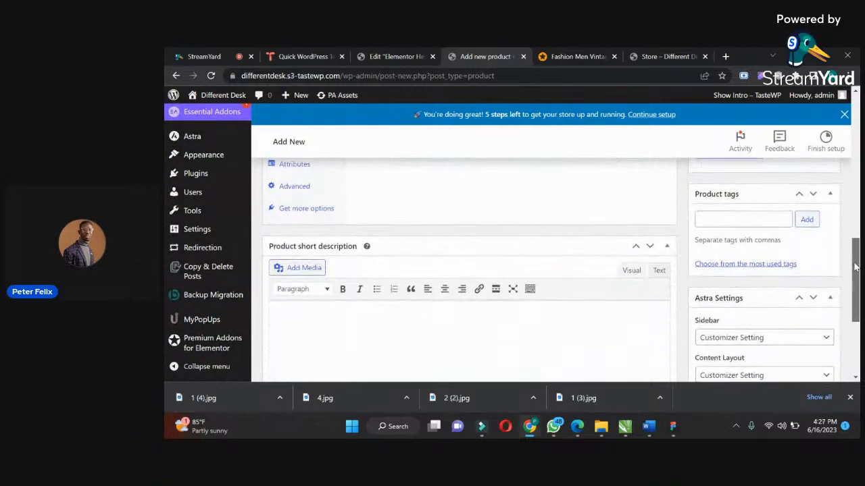
{"action": "scroll", "coordinate": [855, 259], "scroll_direction": "up", "scroll_amount": 5}
{"action": "scroll", "coordinate": [857, 173], "scroll_direction": "up", "scroll_amount": 2}
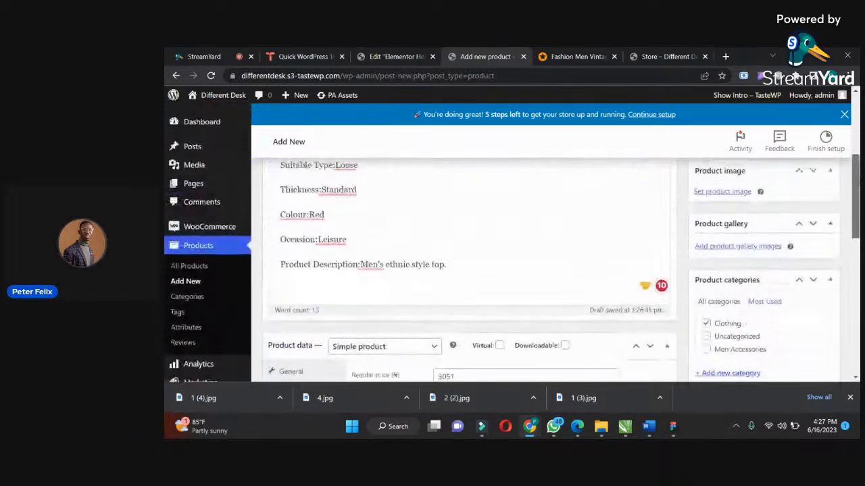
{"action": "left_click", "coordinate": [713, 228]}
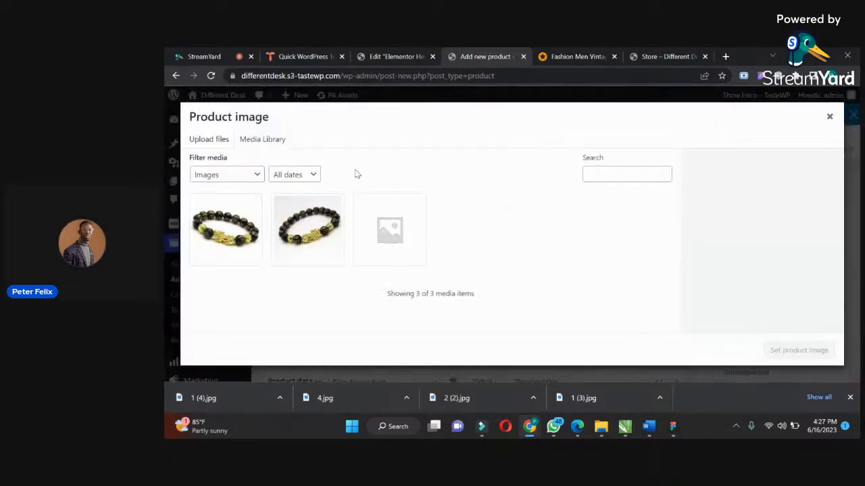
{"action": "left_click", "coordinate": [206, 142]}
{"action": "left_click", "coordinate": [509, 258]}
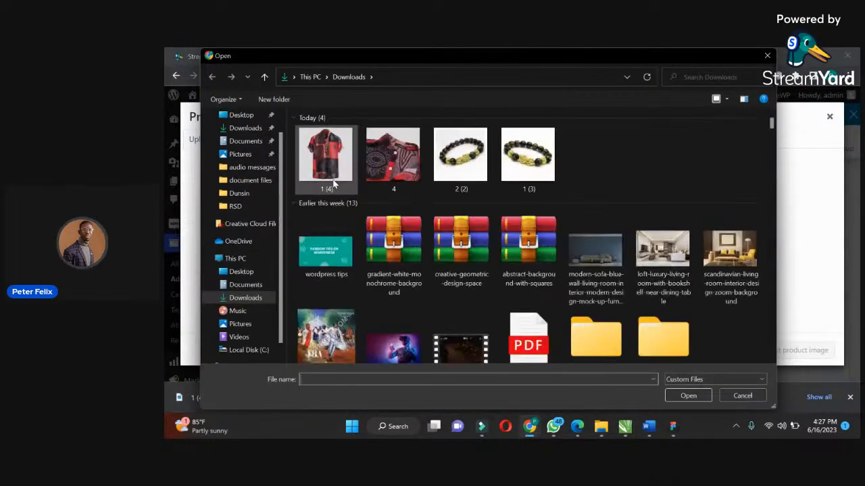
{"action": "left_click", "coordinate": [322, 164]}
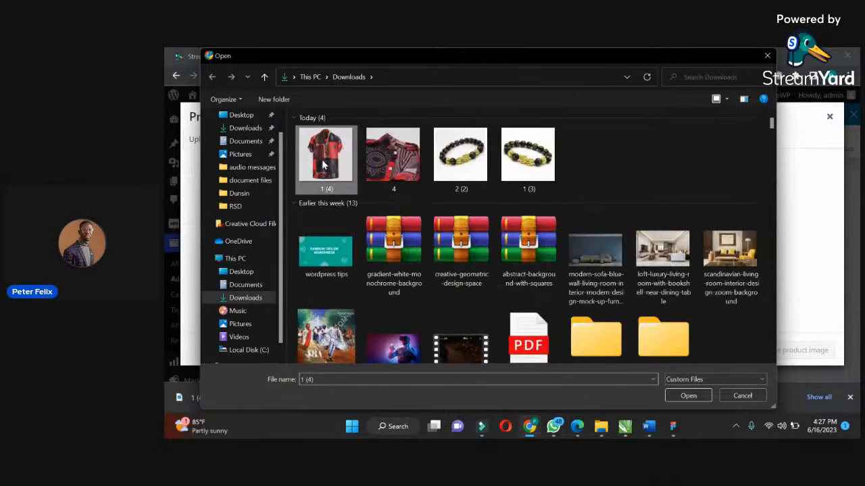
{"action": "left_click", "coordinate": [398, 165], "text": "ctrl"}
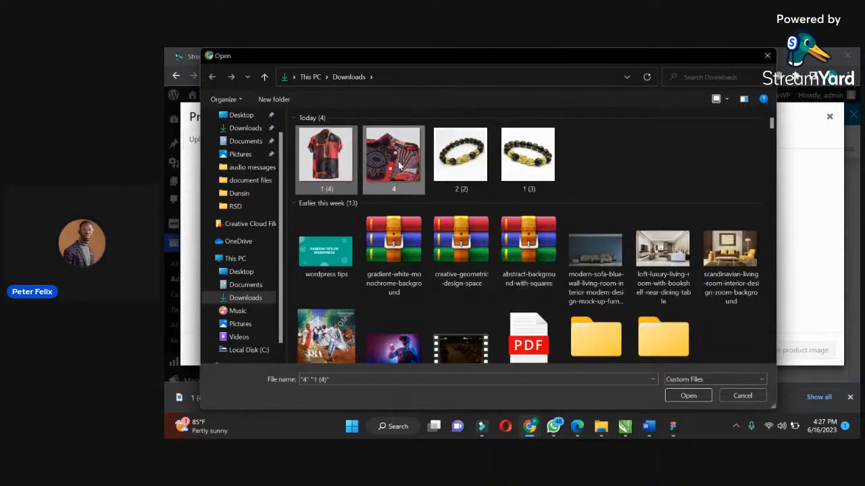
{"action": "left_click", "coordinate": [688, 397]}
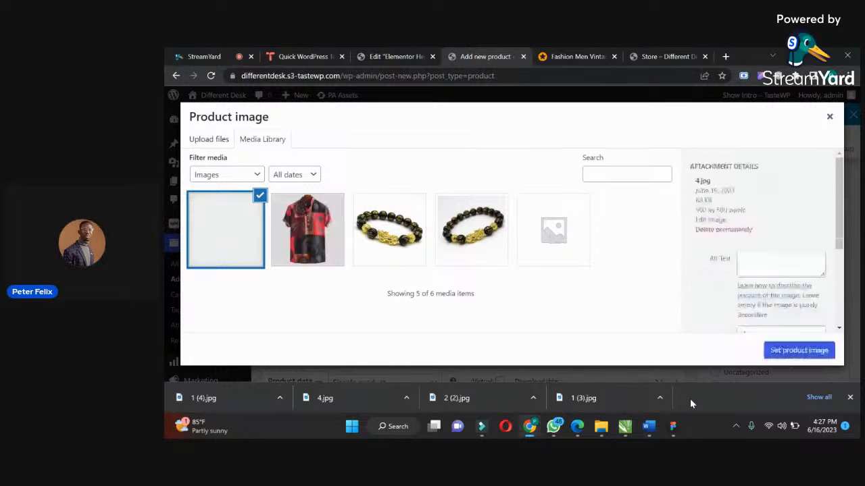
{"action": "left_click", "coordinate": [302, 226]}
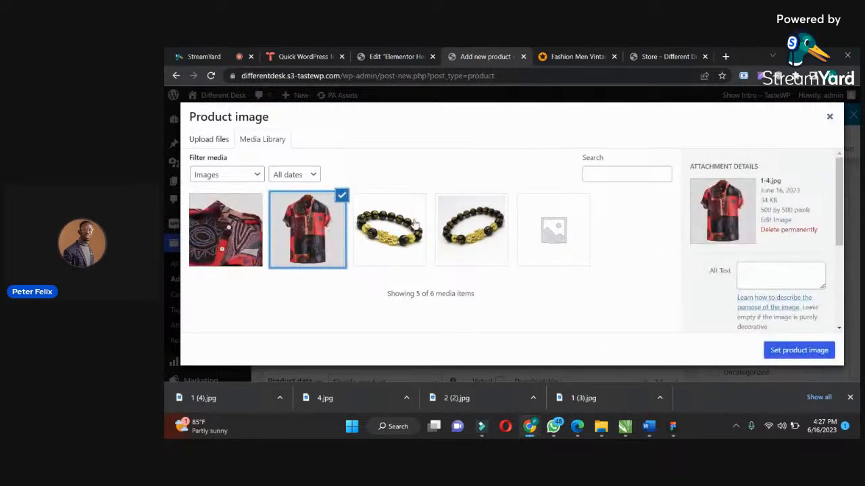
{"action": "left_click", "coordinate": [799, 350]}
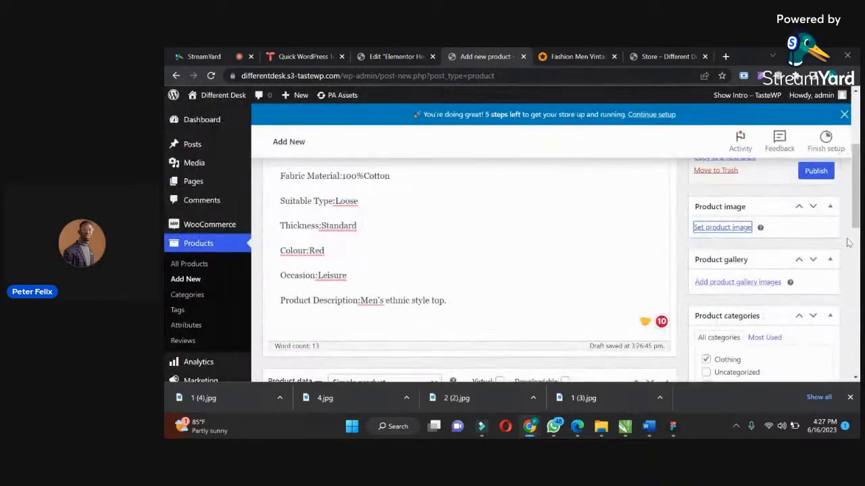
Add both shirt photos from the media library to the product gallery and publish the shirt product.
{"action": "scroll", "coordinate": [551, 270], "scroll_direction": "down", "scroll_amount": 5}
{"action": "scroll", "coordinate": [470, 271], "scroll_direction": "down", "scroll_amount": 1}
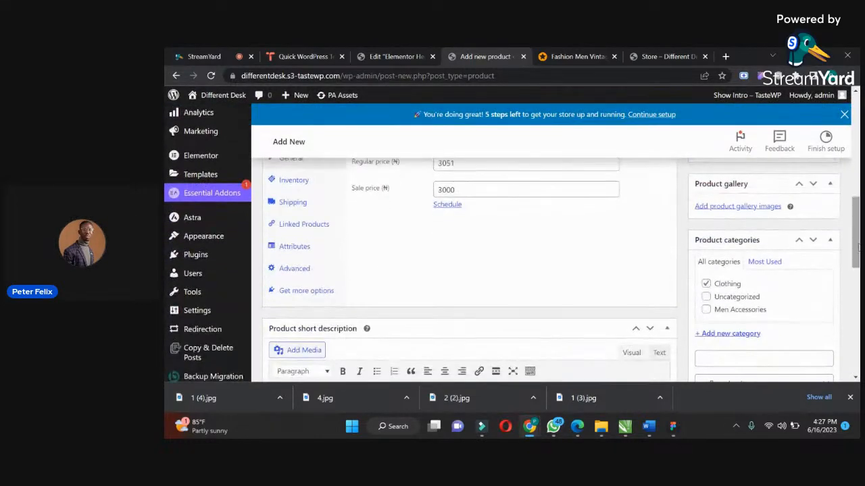
{"action": "left_click", "coordinate": [731, 207]}
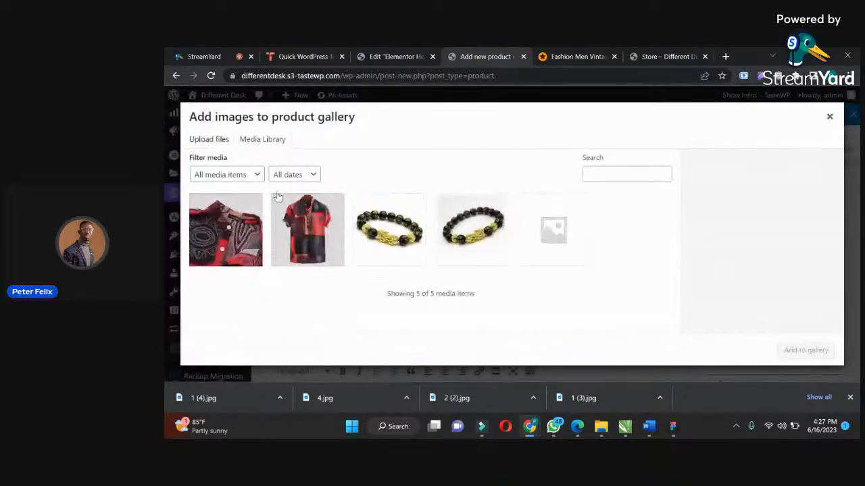
{"action": "left_click", "coordinate": [241, 225]}
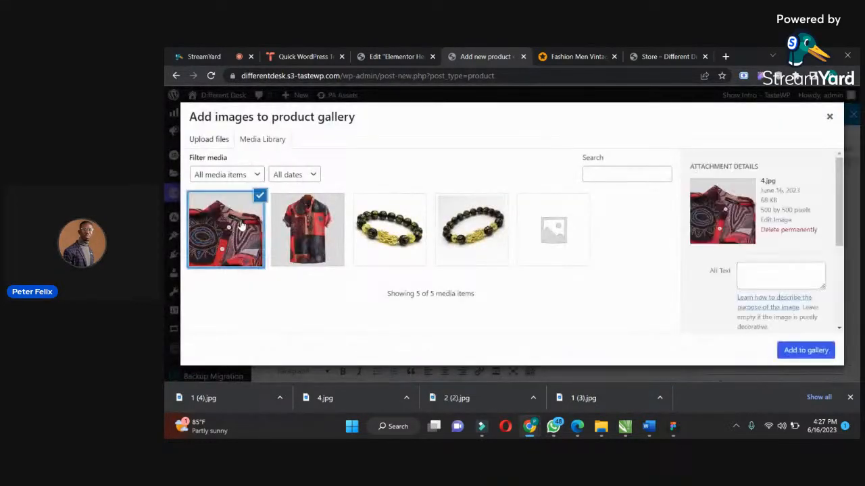
{"action": "left_click", "coordinate": [306, 226]}
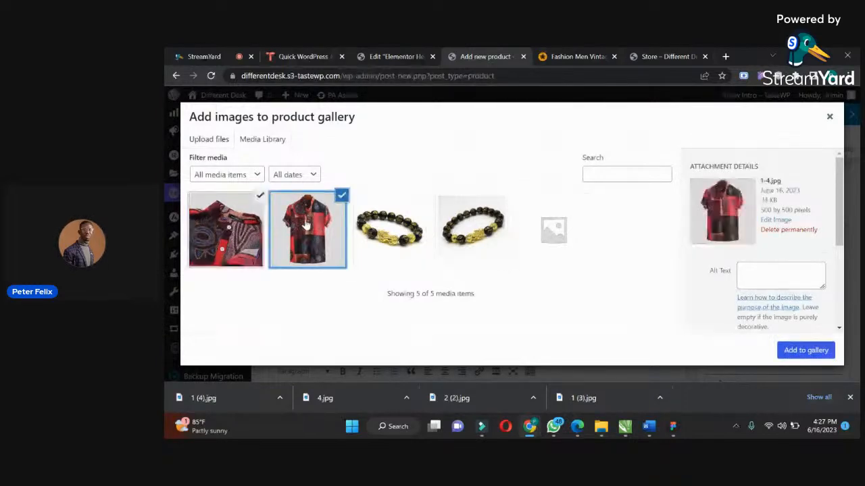
{"action": "left_click", "coordinate": [805, 350]}
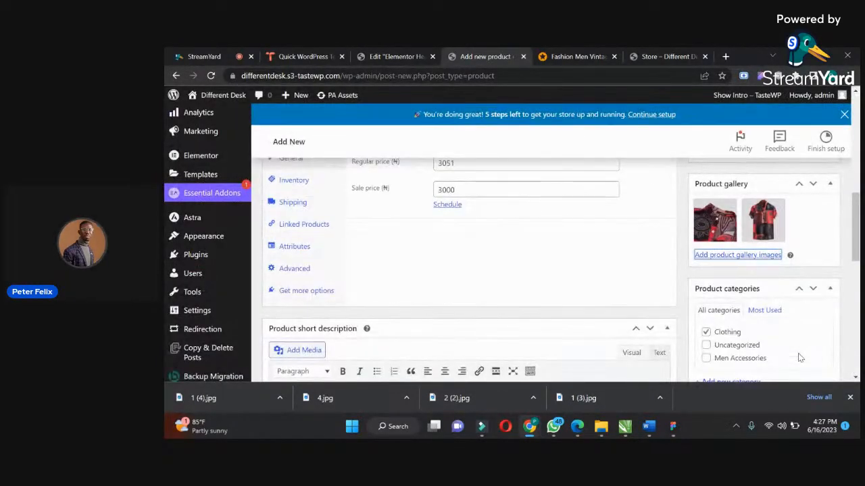
{"action": "left_click_drag", "start_coordinate": [858, 233], "coordinate": [850, 168]}
{"action": "left_click", "coordinate": [816, 236]}
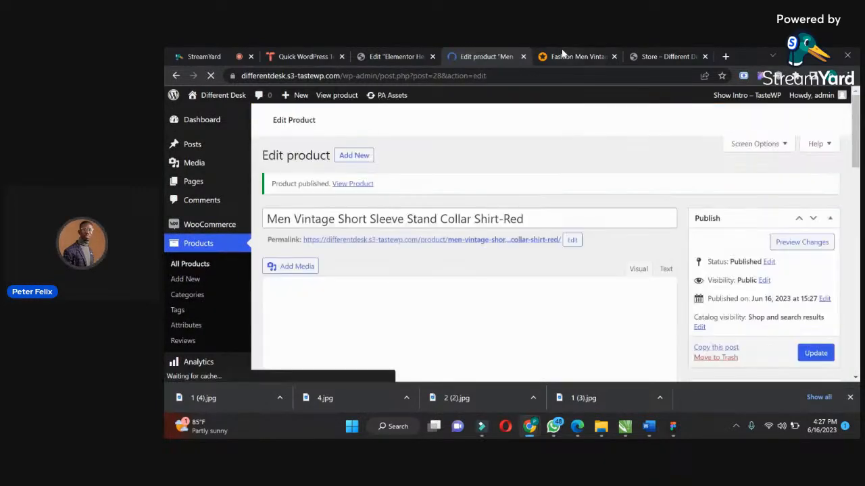
Go back to the Jumia homepage and open the WEYON 32" LED TV from the Top Anniversary Deals.
{"action": "left_click", "coordinate": [562, 54]}
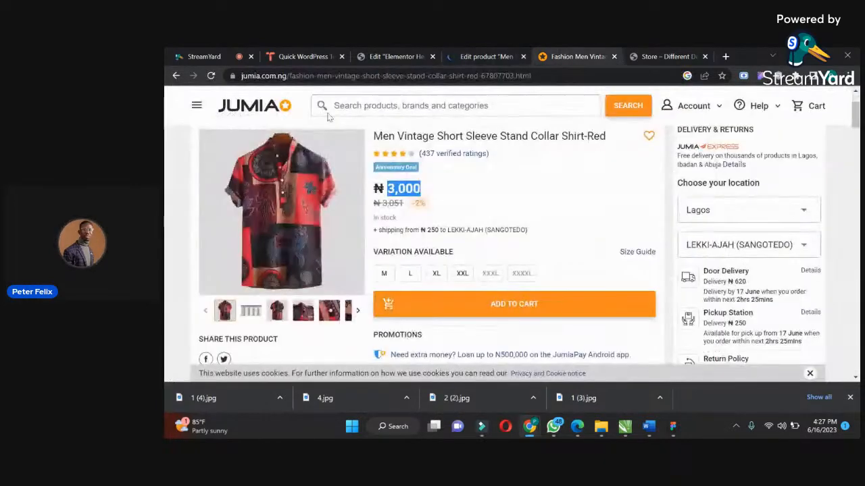
{"action": "left_click", "coordinate": [178, 75]}
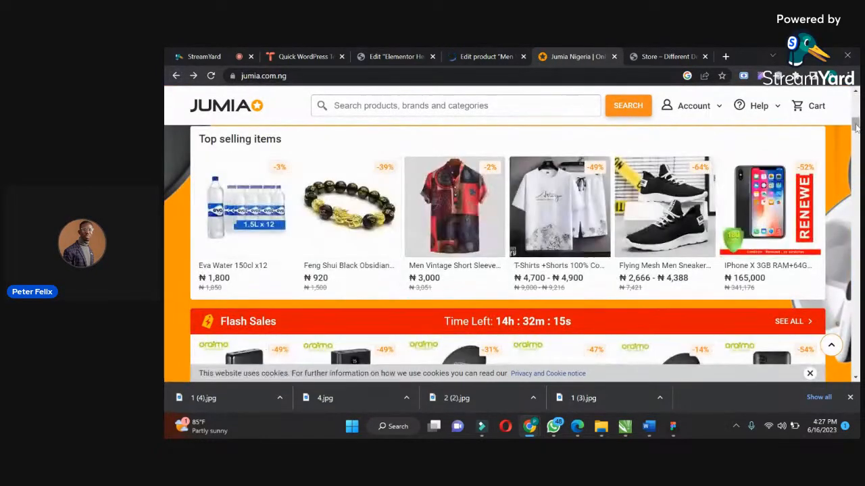
{"action": "scroll", "coordinate": [855, 137], "scroll_direction": "down", "scroll_amount": 5}
{"action": "scroll", "coordinate": [855, 137], "scroll_direction": "down", "scroll_amount": 2}
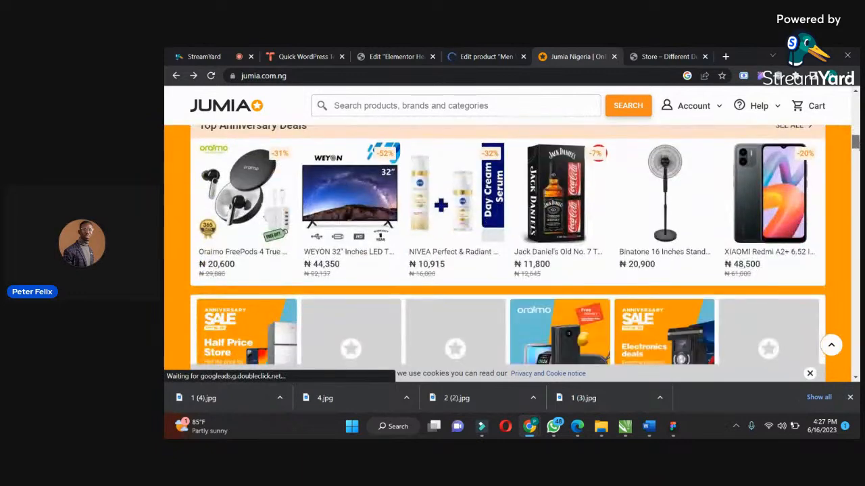
{"action": "scroll", "coordinate": [507, 245], "scroll_direction": "down", "scroll_amount": 5}
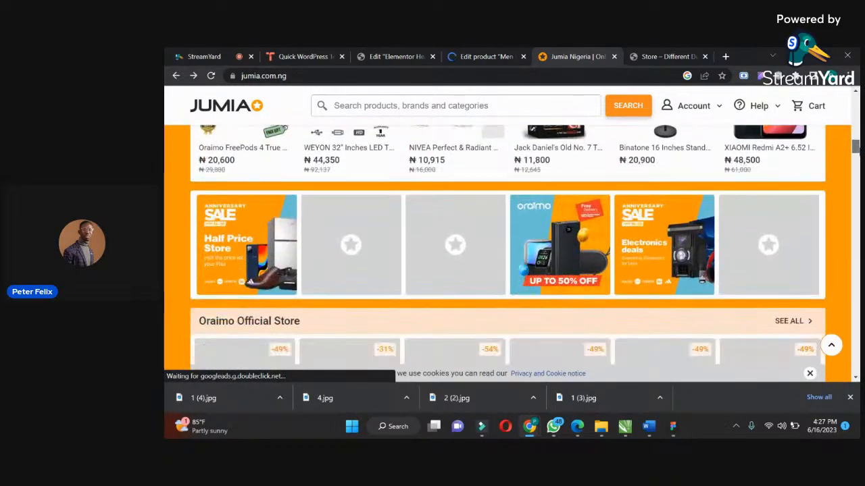
{"action": "scroll", "coordinate": [583, 269], "scroll_direction": "up", "scroll_amount": 5}
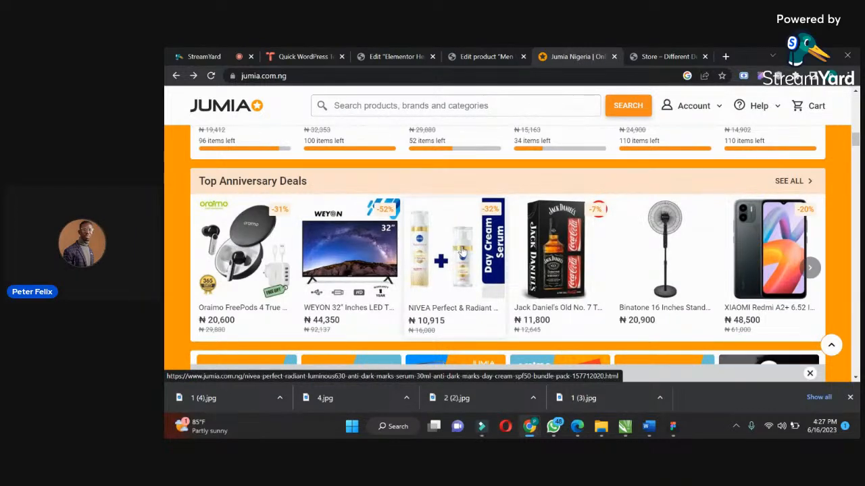
{"action": "left_click", "coordinate": [362, 264]}
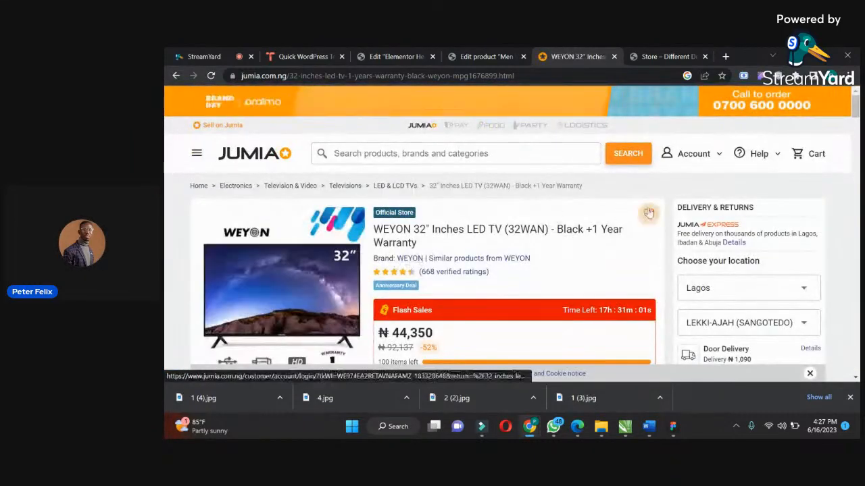
Save the TV's main photo as 1 (5) and its "Motion Picture Enhance" photo as 3 in Downloads.
{"action": "scroll", "coordinate": [854, 114], "scroll_direction": "down", "scroll_amount": 2}
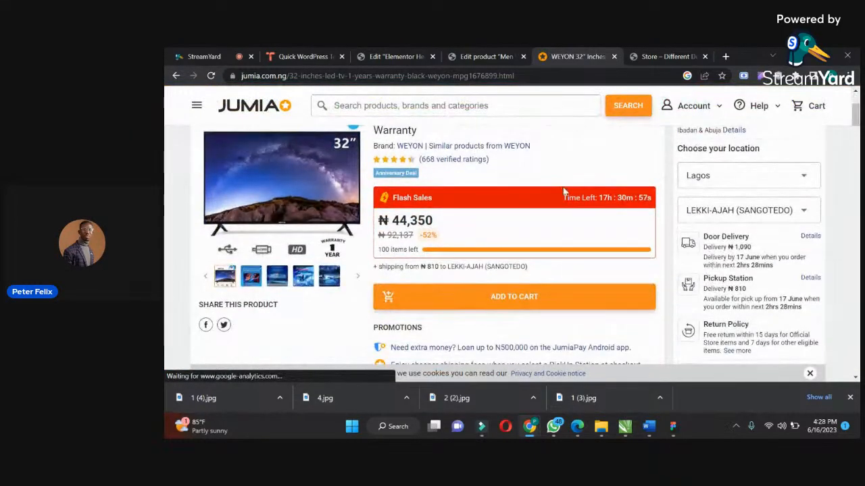
{"action": "right_click", "coordinate": [315, 188]}
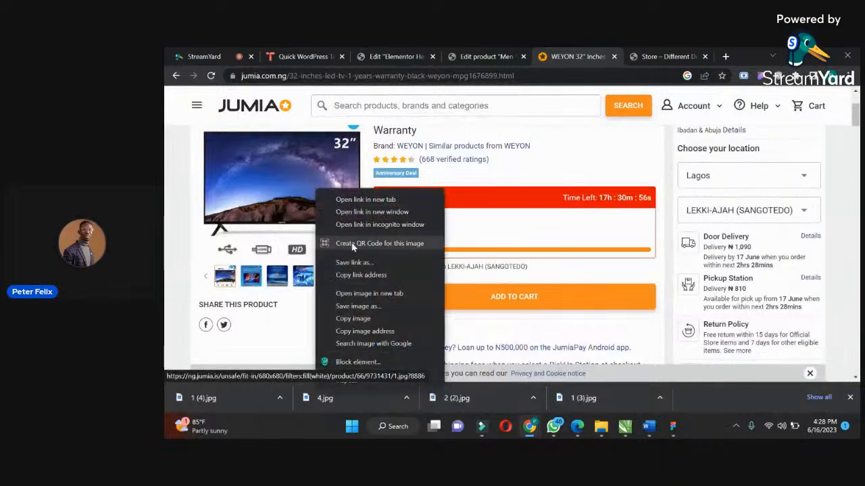
{"action": "left_click", "coordinate": [352, 306]}
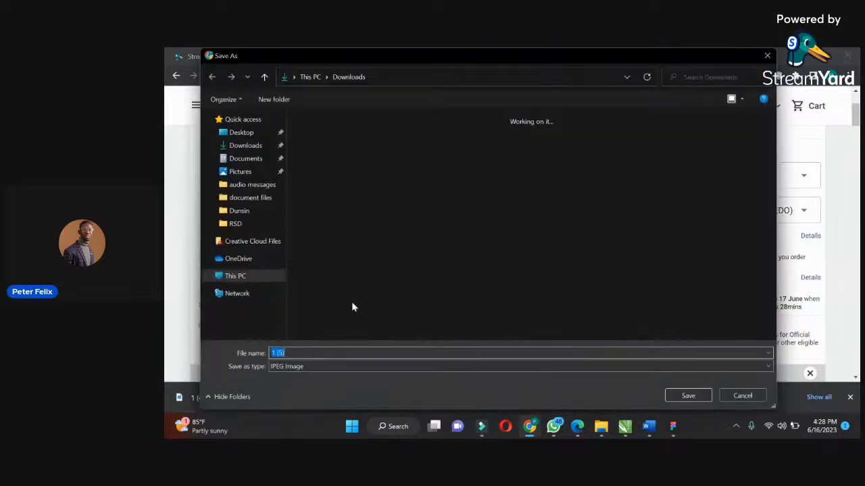
{"action": "key", "text": "Return"}
{"action": "left_click", "coordinate": [278, 277]}
{"action": "right_click", "coordinate": [282, 190]}
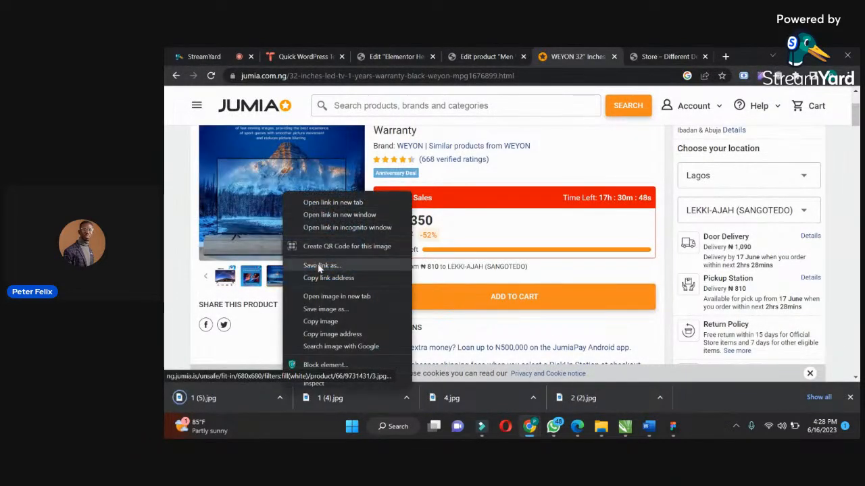
{"action": "left_click", "coordinate": [328, 310]}
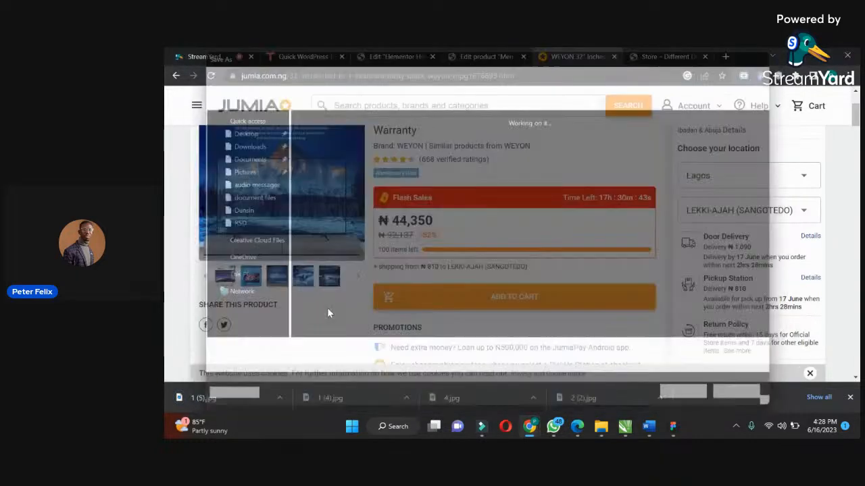
{"action": "key", "text": "Return"}
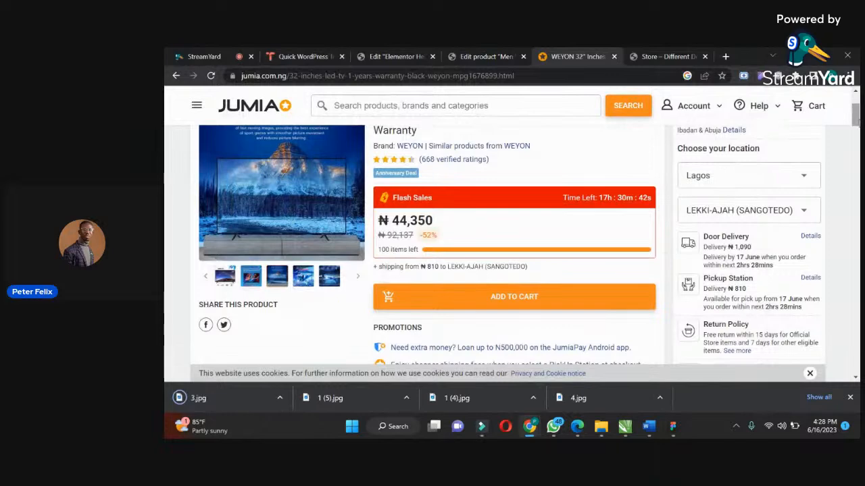
Copy the TV's title from Jumia and use it as the name of a new WordPress product.
{"action": "scroll", "coordinate": [855, 116], "scroll_direction": "up", "scroll_amount": 2}
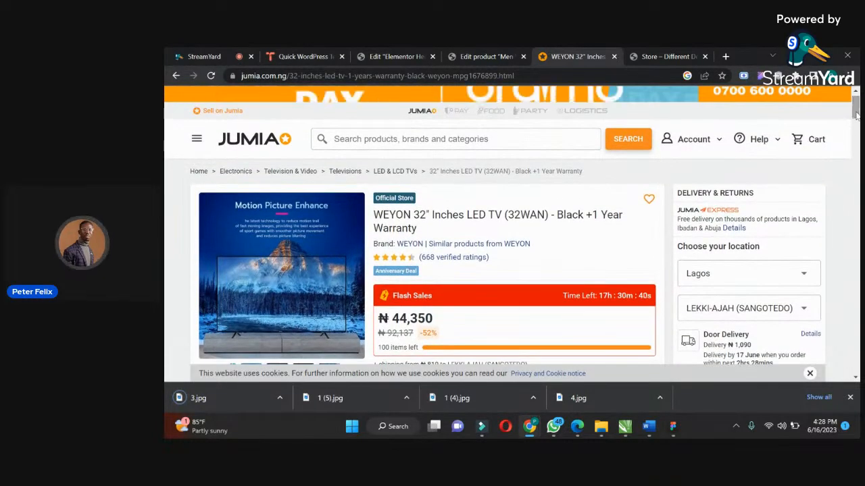
{"action": "triple_click", "coordinate": [374, 215]}
{"action": "key", "text": "ctrl+c"}
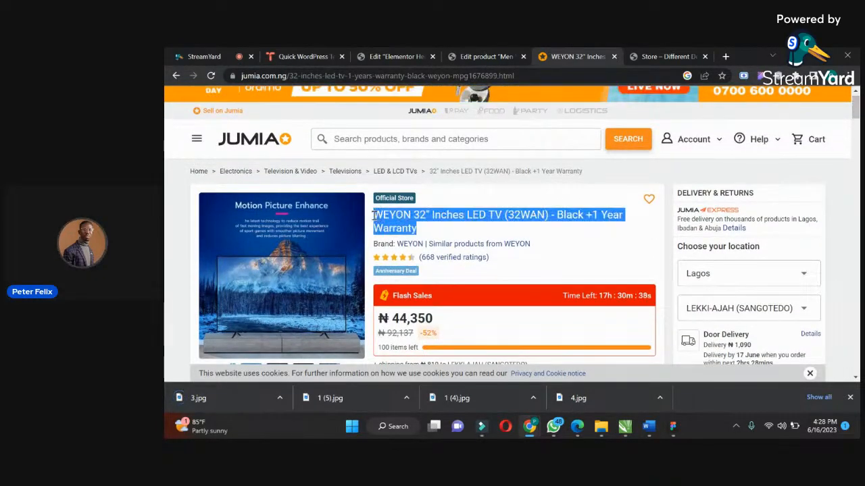
{"action": "left_click", "coordinate": [481, 56]}
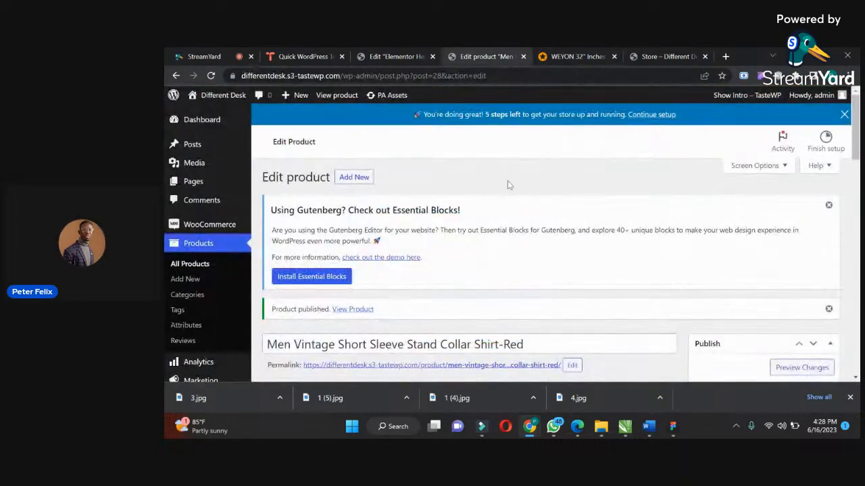
{"action": "left_click", "coordinate": [186, 284]}
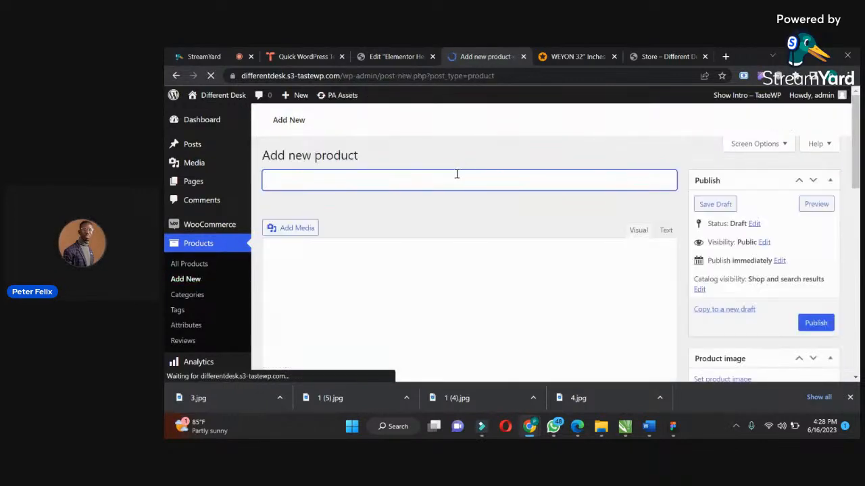
{"action": "key", "text": "ctrl+v"}
{"action": "left_click", "coordinate": [456, 298]}
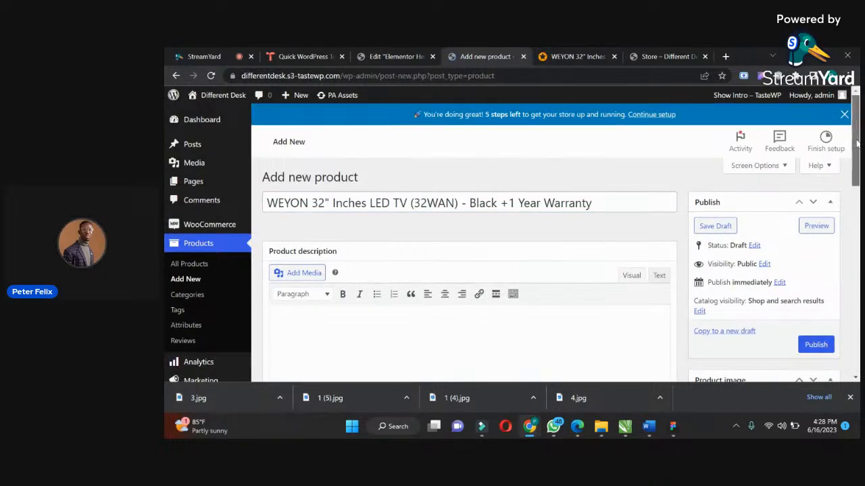
Upload the TV photos 3 and 1 (5) from Downloads and set the WEYON front photo as the product image.
{"action": "scroll", "coordinate": [856, 142], "scroll_direction": "down", "scroll_amount": 3}
{"action": "left_click", "coordinate": [737, 192]}
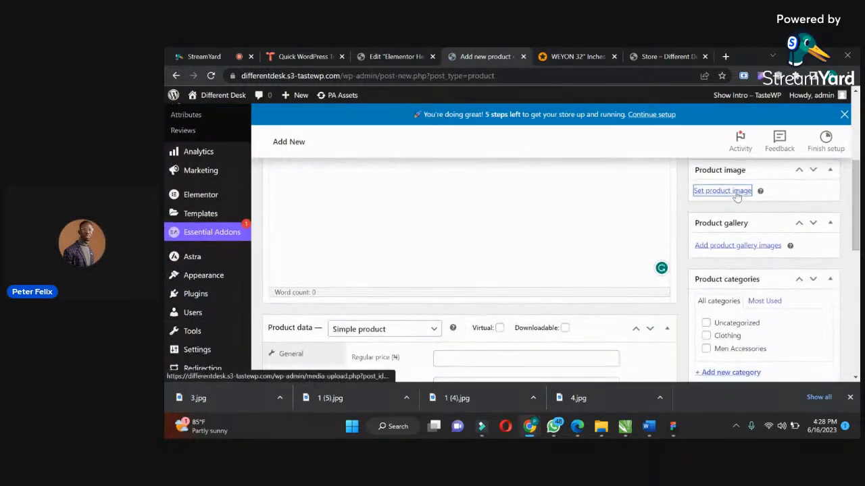
{"action": "left_click", "coordinate": [216, 140]}
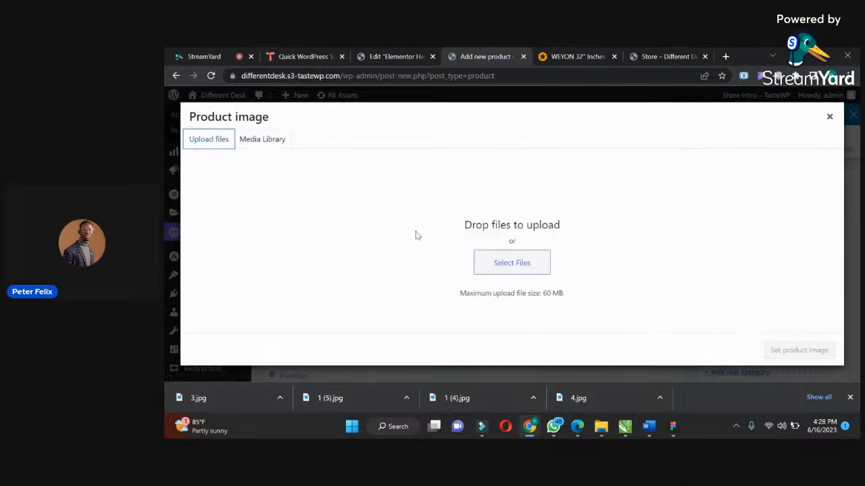
{"action": "left_click", "coordinate": [498, 264]}
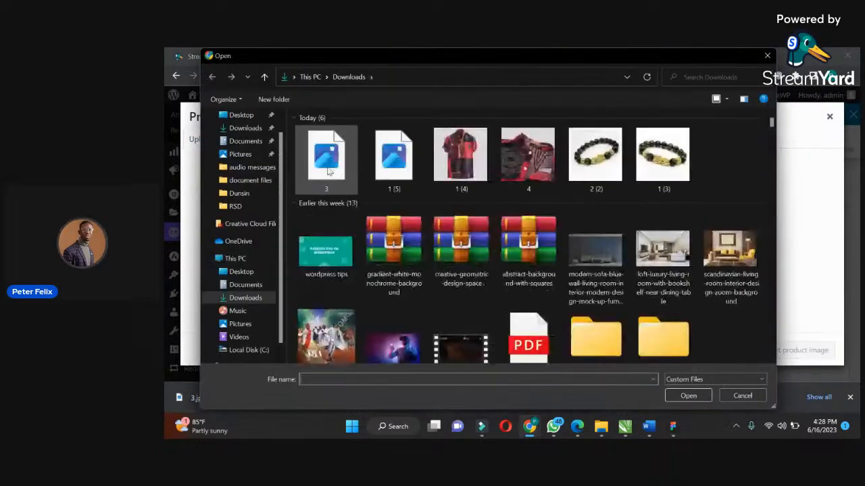
{"action": "left_click", "coordinate": [329, 171]}
{"action": "left_click", "coordinate": [392, 162], "text": "ctrl"}
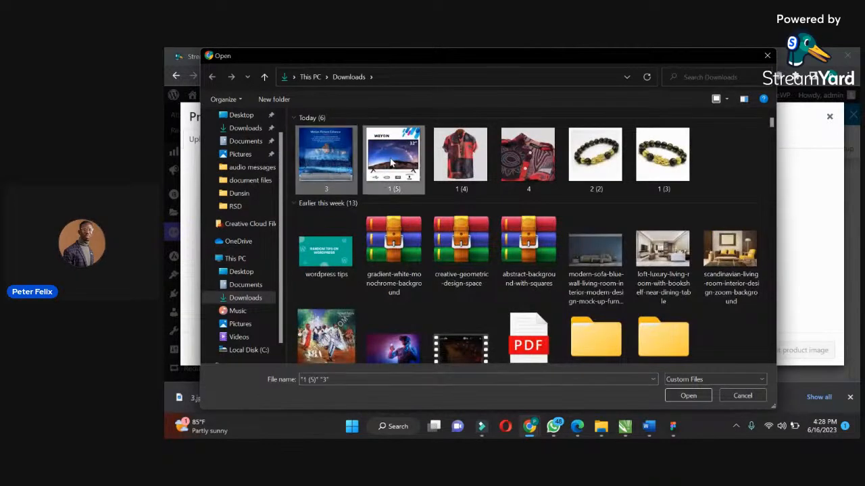
{"action": "left_click", "coordinate": [684, 394]}
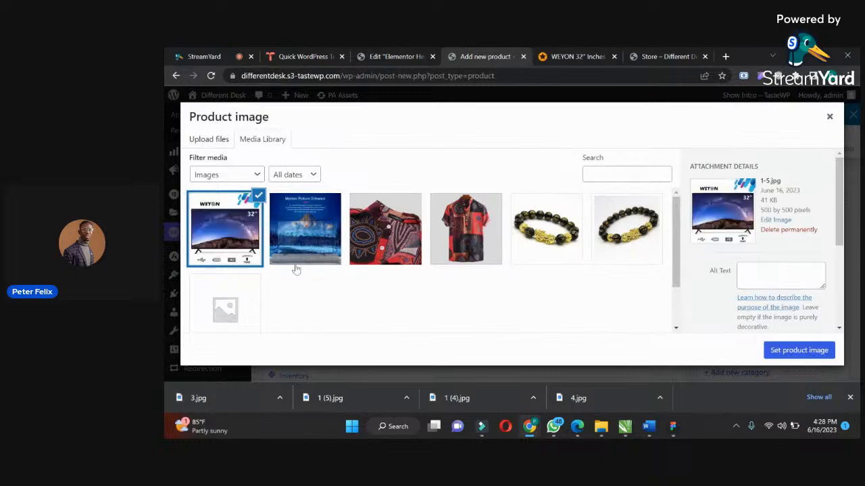
{"action": "left_click", "coordinate": [821, 352]}
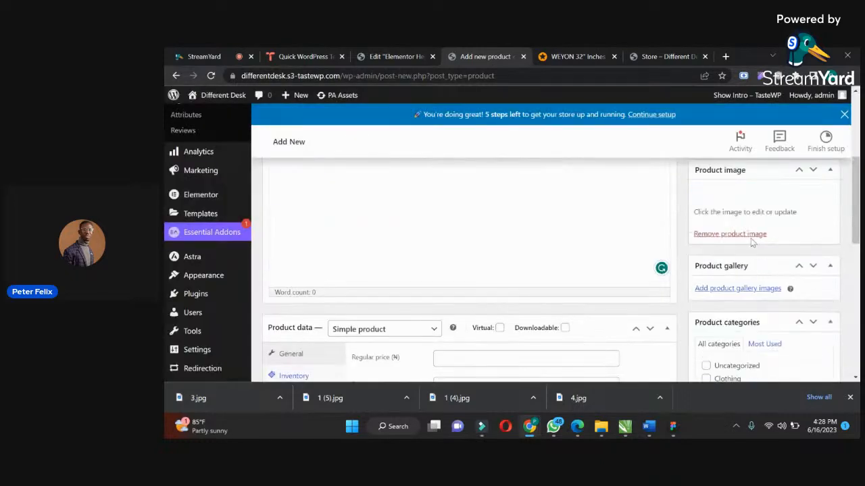
Add both TV photos from the media library to the product gallery.
{"action": "left_click_drag", "start_coordinate": [855, 164], "coordinate": [857, 199]}
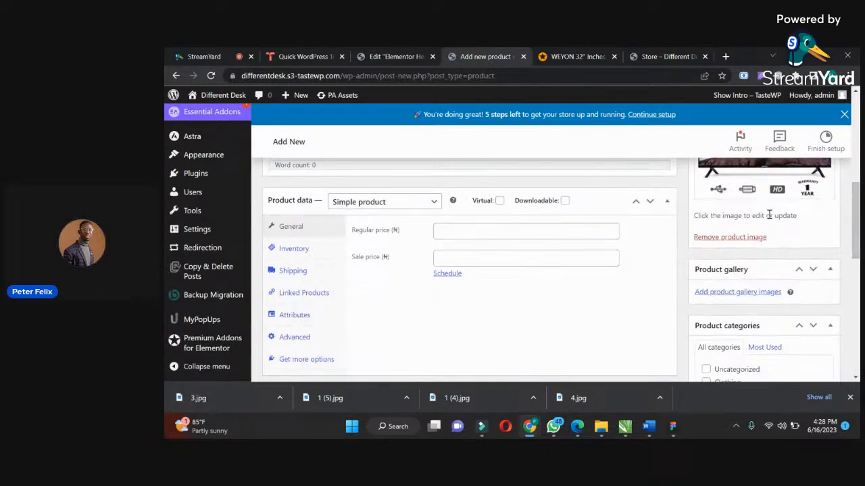
{"action": "left_click", "coordinate": [739, 292]}
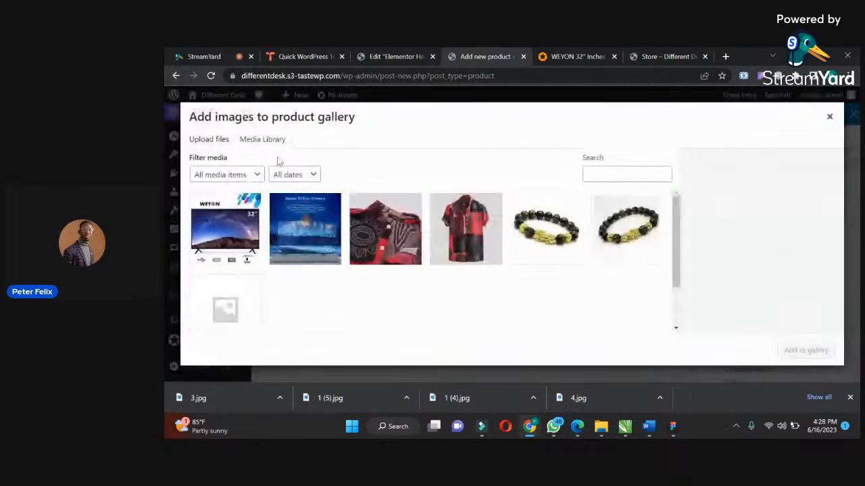
{"action": "left_click", "coordinate": [224, 221]}
{"action": "left_click", "coordinate": [305, 228]}
{"action": "left_click", "coordinate": [824, 360]}
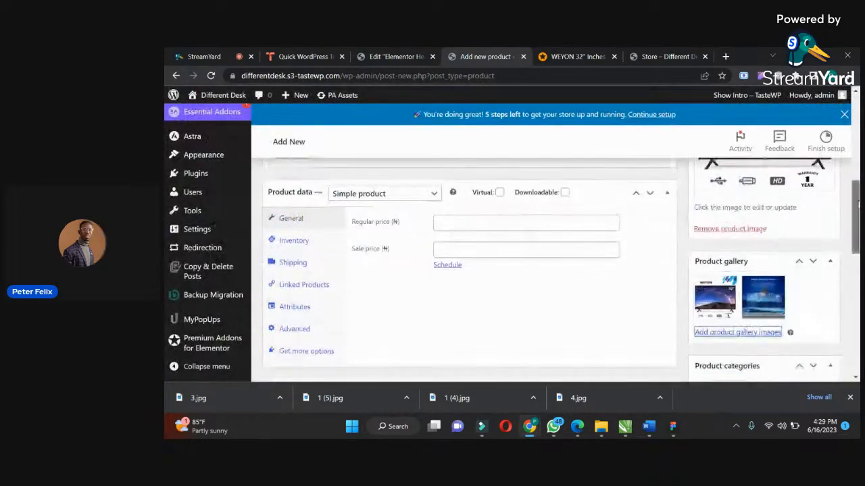
Add a new product category named "Electronics" for the TV.
{"action": "scroll", "coordinate": [470, 271], "scroll_direction": "down", "scroll_amount": 2}
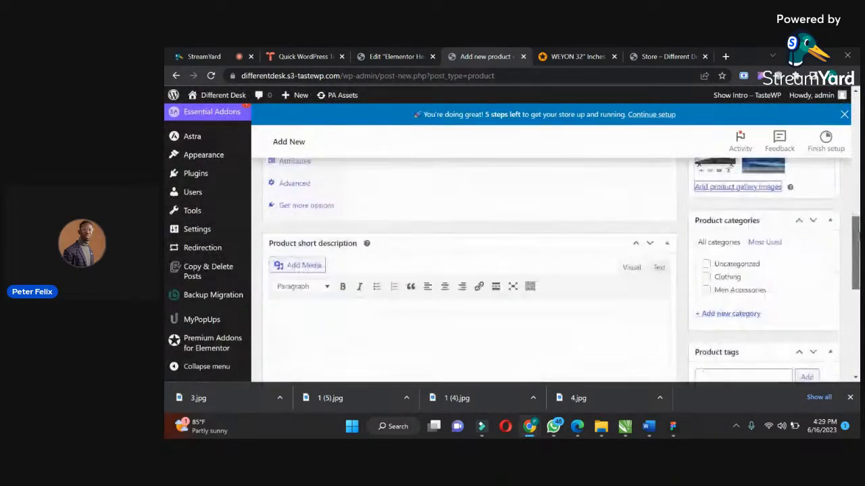
{"action": "left_click", "coordinate": [737, 314]}
{"action": "type", "text": "E"}
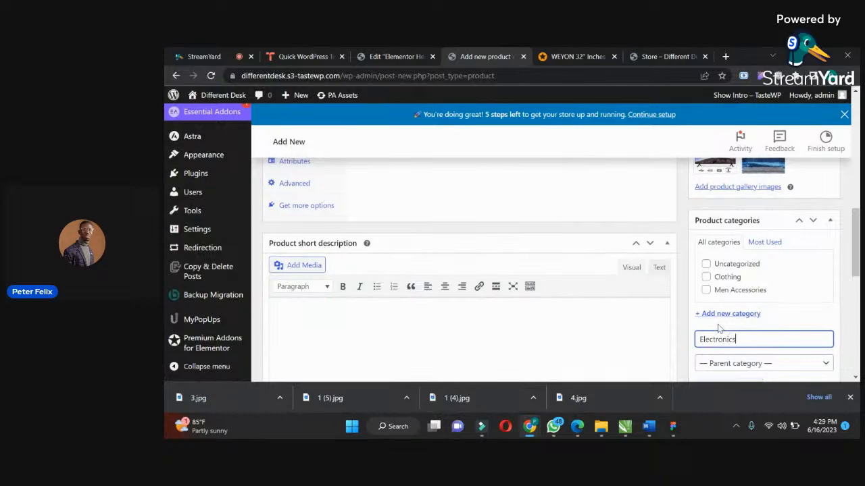
{"action": "type", "text": "lectronics"}
{"action": "key", "text": "Return"}
{"action": "left_click_drag", "start_coordinate": [858, 227], "coordinate": [843, 174]}
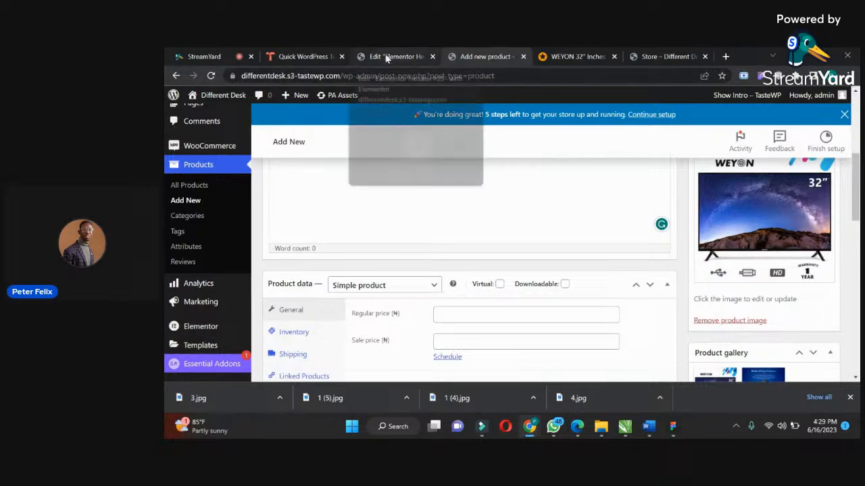
Set the TV's regular price to 92000 and its sale price to 44350, copying the sale price from Jumia.
{"action": "left_click", "coordinate": [577, 56]}
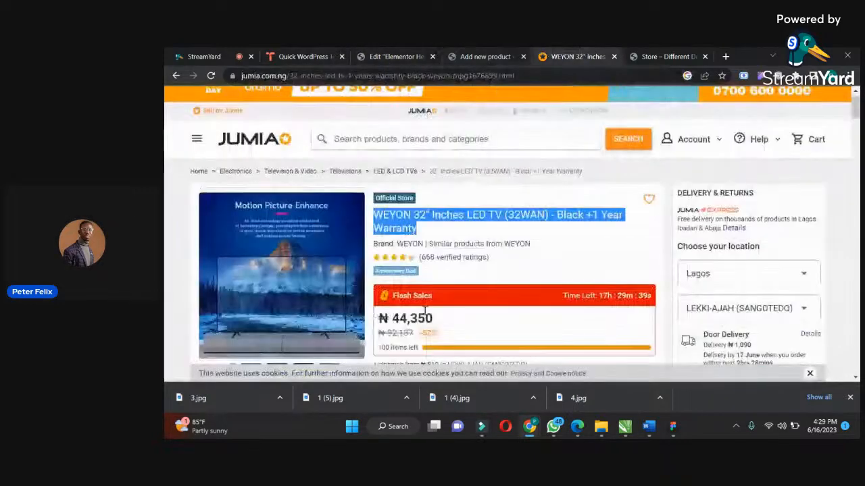
{"action": "left_click_drag", "start_coordinate": [433, 318], "coordinate": [390, 318]}
{"action": "key", "text": "ctrl+c"}
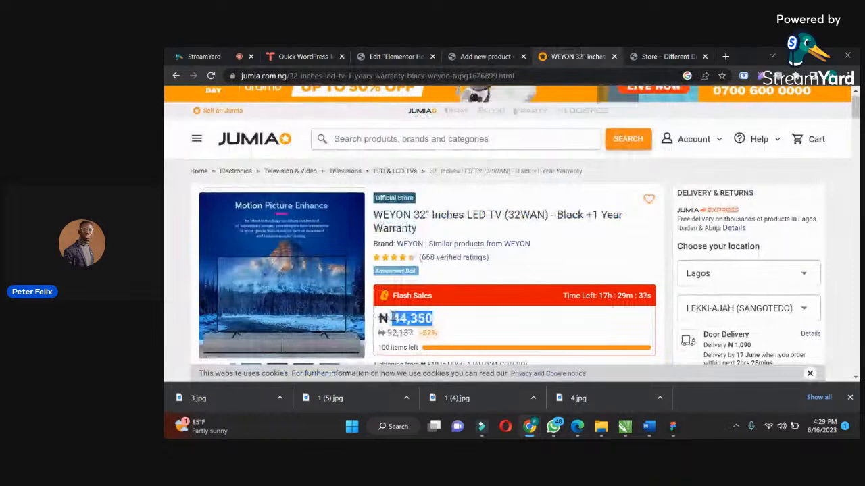
{"action": "left_click", "coordinate": [480, 56]}
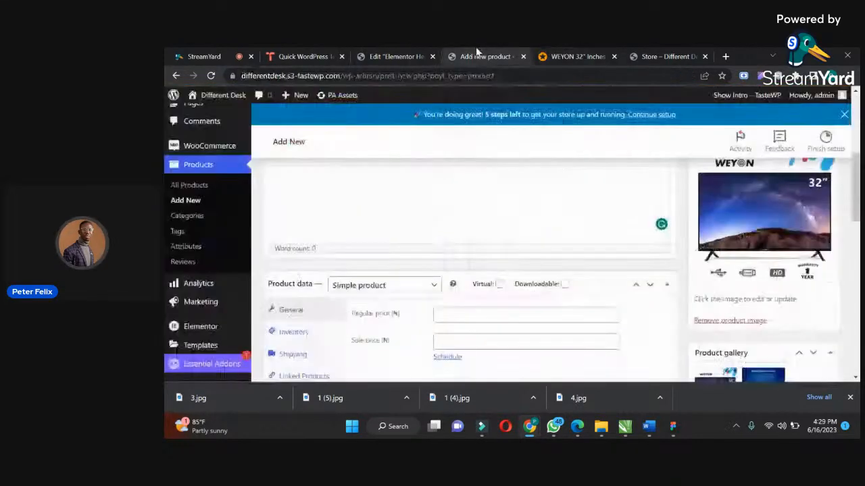
{"action": "left_click", "coordinate": [450, 313]}
{"action": "type", "text": "92000"}
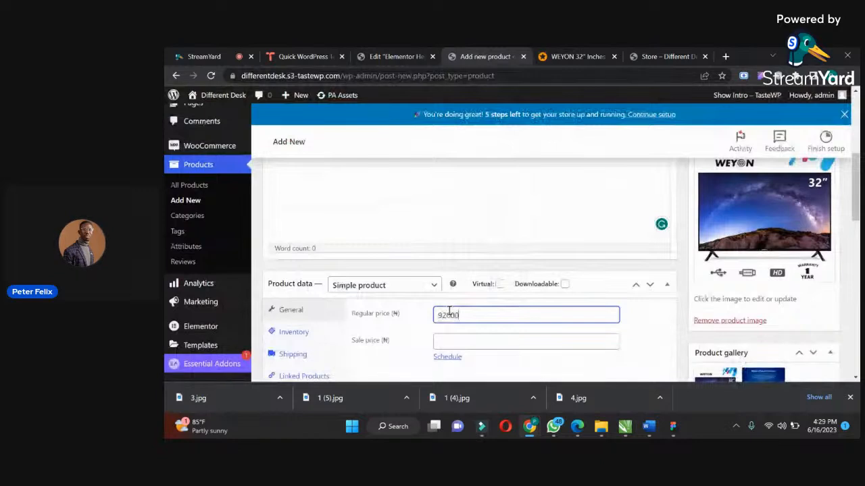
{"action": "left_click", "coordinate": [459, 340]}
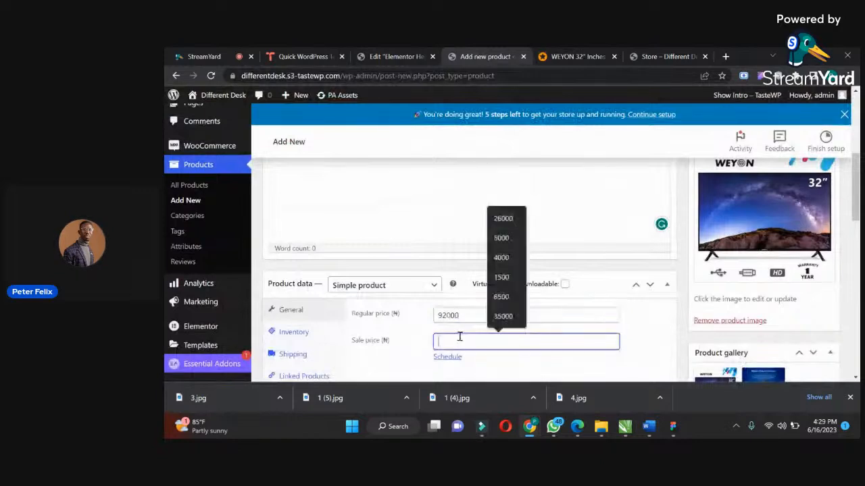
{"action": "key", "text": "ctrl+v"}
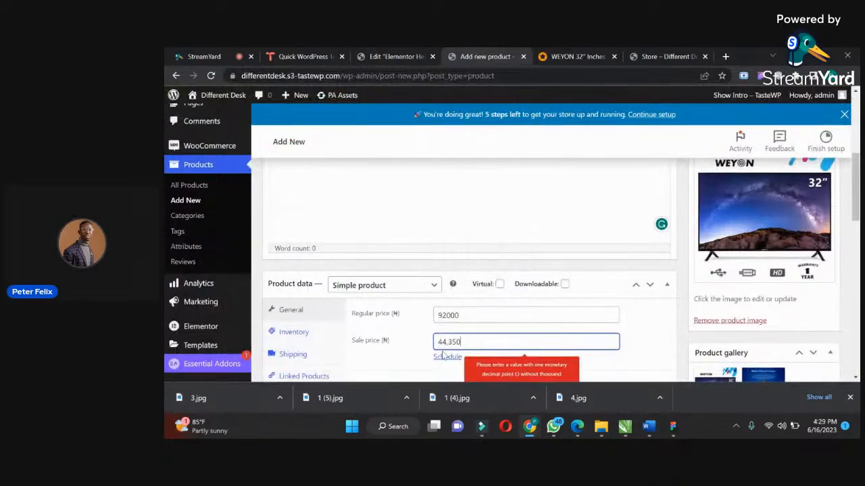
{"action": "left_click", "coordinate": [450, 342]}
{"action": "key", "text": "BackSpace"}
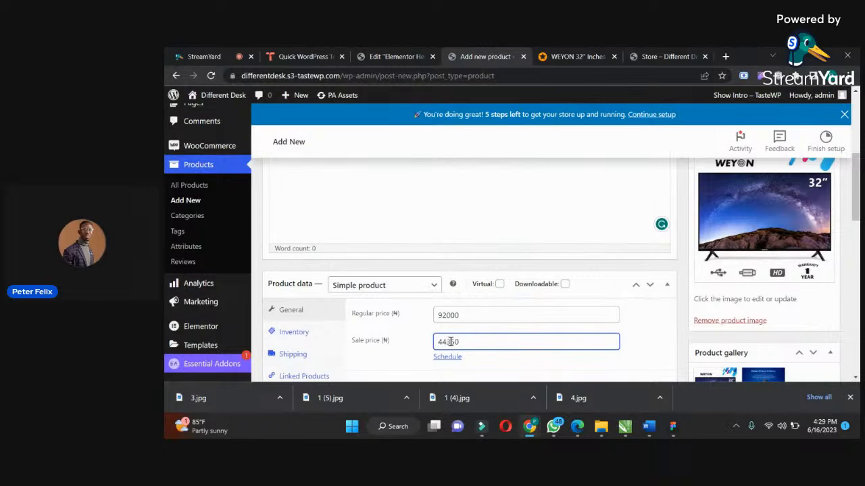
Publish the WEYON TV product.
{"action": "scroll", "coordinate": [857, 218], "scroll_direction": "down", "scroll_amount": 2}
{"action": "scroll", "coordinate": [856, 219], "scroll_direction": "down", "scroll_amount": 3}
{"action": "scroll", "coordinate": [848, 210], "scroll_direction": "up", "scroll_amount": 3}
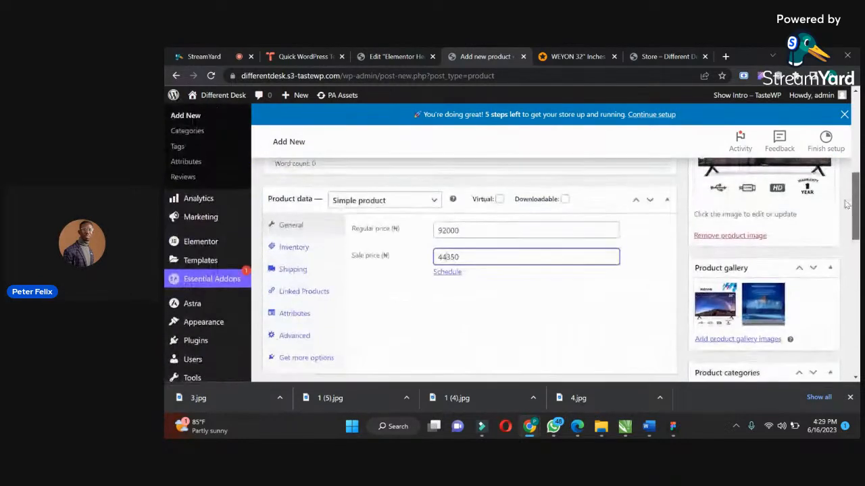
{"action": "left_click_drag", "start_coordinate": [853, 236], "coordinate": [856, 167]}
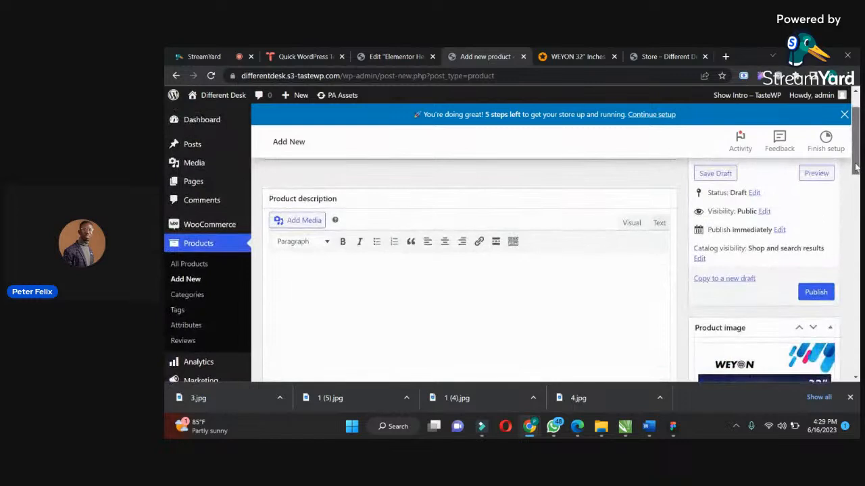
{"action": "left_click", "coordinate": [814, 297]}
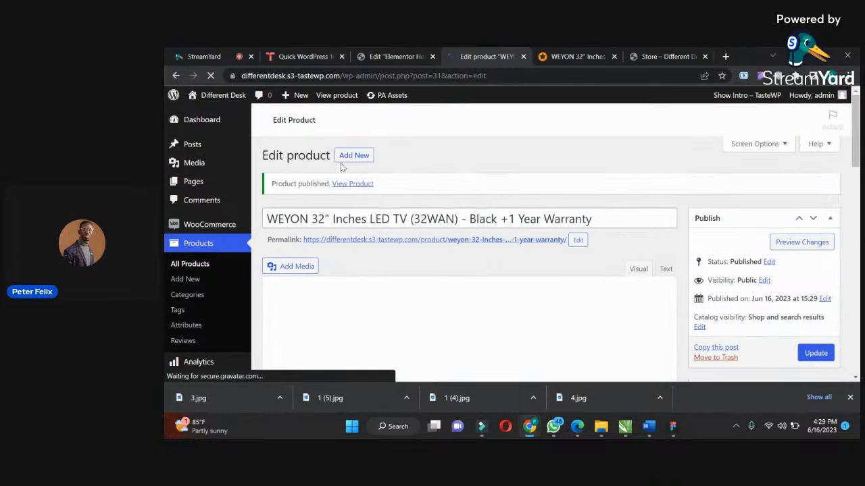
Open the Home page for editing with Elementor in a new browser tab and close the Navigator.
{"action": "left_click", "coordinate": [194, 181]}
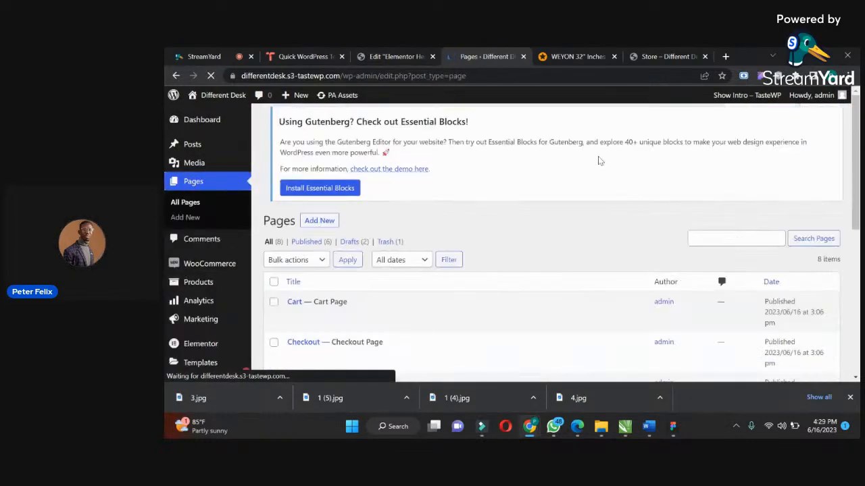
{"action": "left_click_drag", "start_coordinate": [855, 151], "coordinate": [845, 248]}
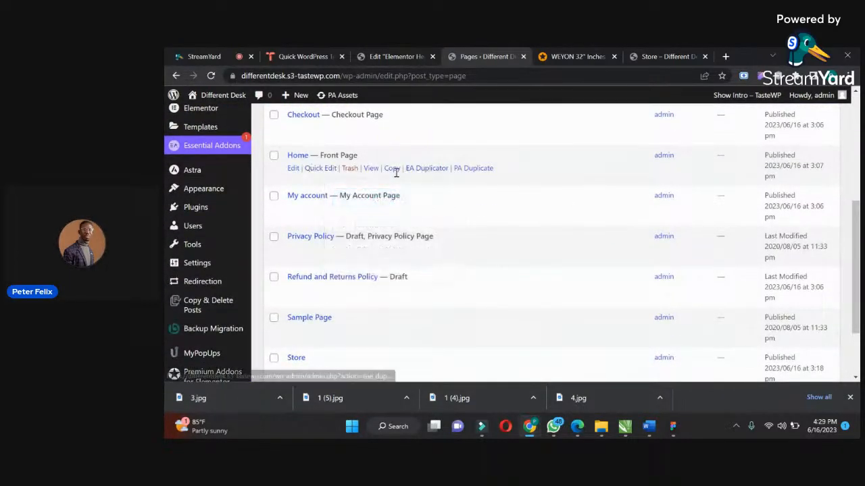
{"action": "right_click", "coordinate": [293, 168]}
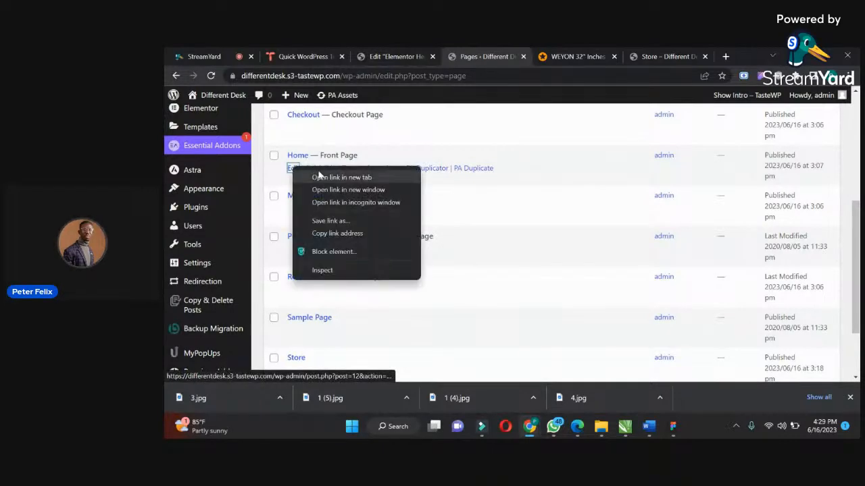
{"action": "left_click", "coordinate": [319, 177]}
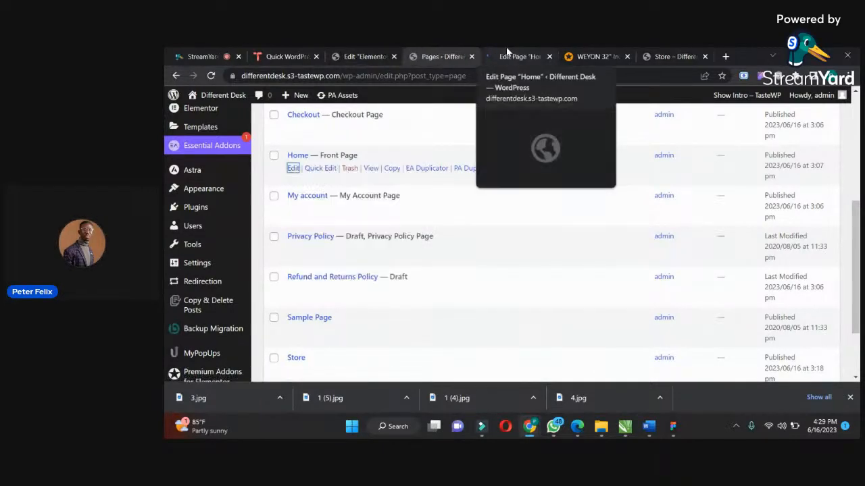
{"action": "left_click", "coordinate": [507, 51]}
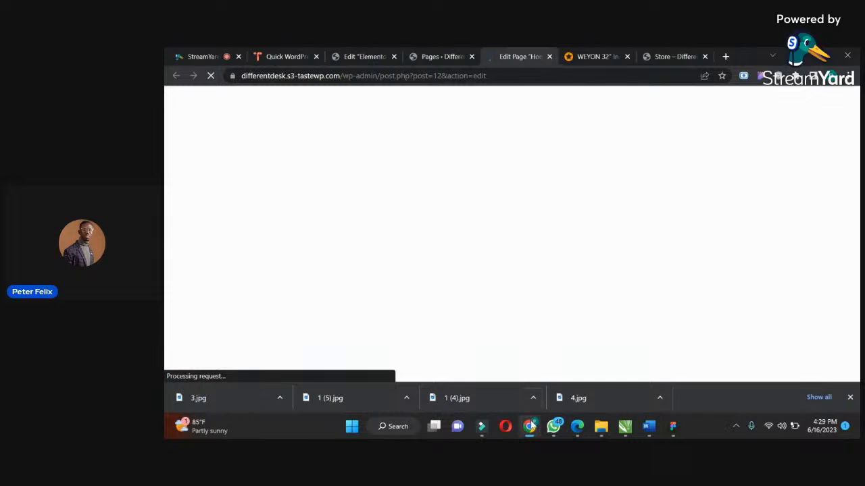
{"action": "left_click", "coordinate": [200, 54]}
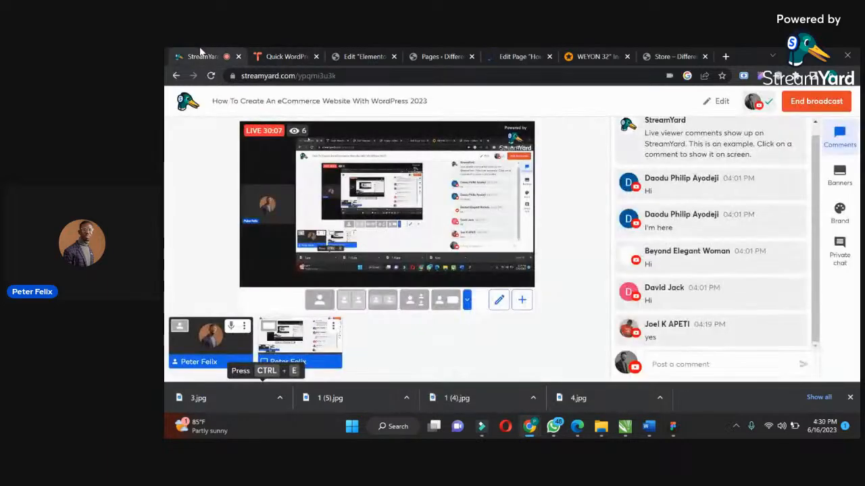
{"action": "left_click", "coordinate": [507, 52]}
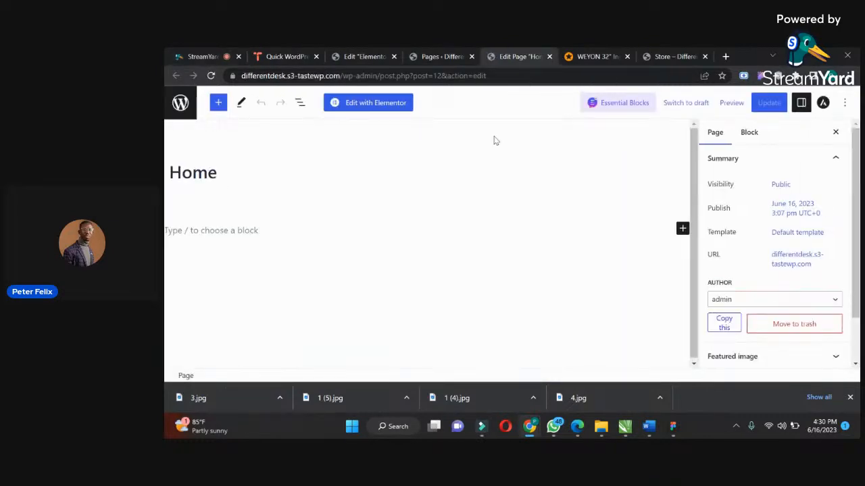
{"action": "left_click", "coordinate": [387, 104]}
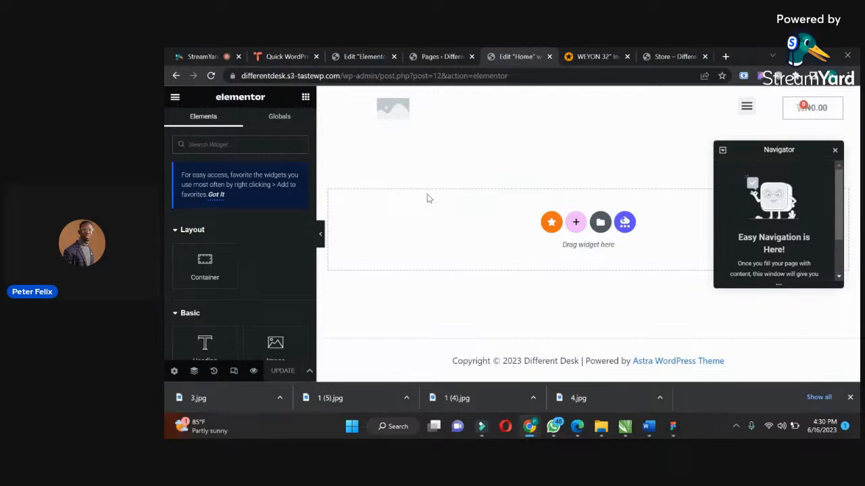
{"action": "left_click", "coordinate": [835, 151]}
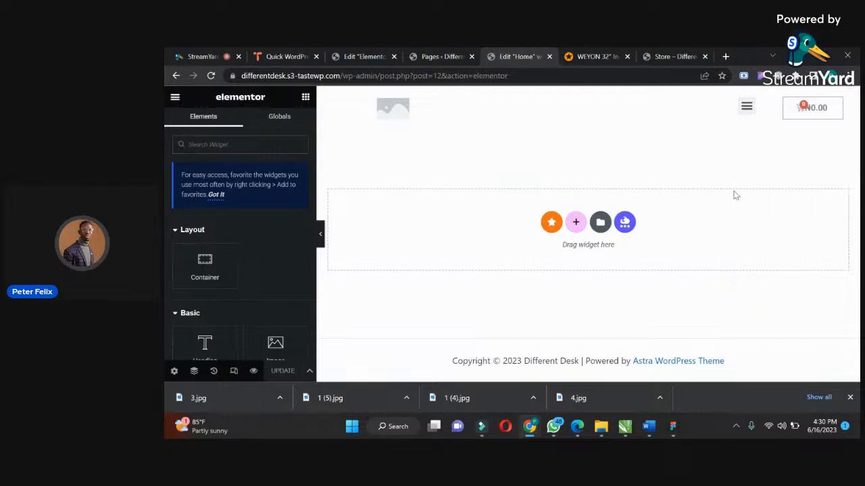
Examine the hero section of the PM Accessories homepage in Edge as a design reference and return to Chrome.
{"action": "left_click", "coordinate": [577, 427]}
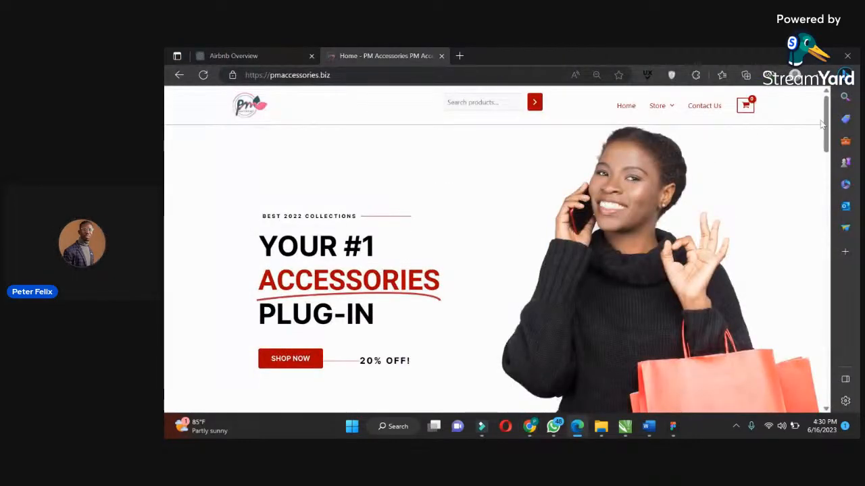
{"action": "scroll", "coordinate": [820, 142], "scroll_direction": "down", "scroll_amount": 3}
{"action": "scroll", "coordinate": [819, 142], "scroll_direction": "up", "scroll_amount": 1}
{"action": "scroll", "coordinate": [820, 142], "scroll_direction": "up", "scroll_amount": 2}
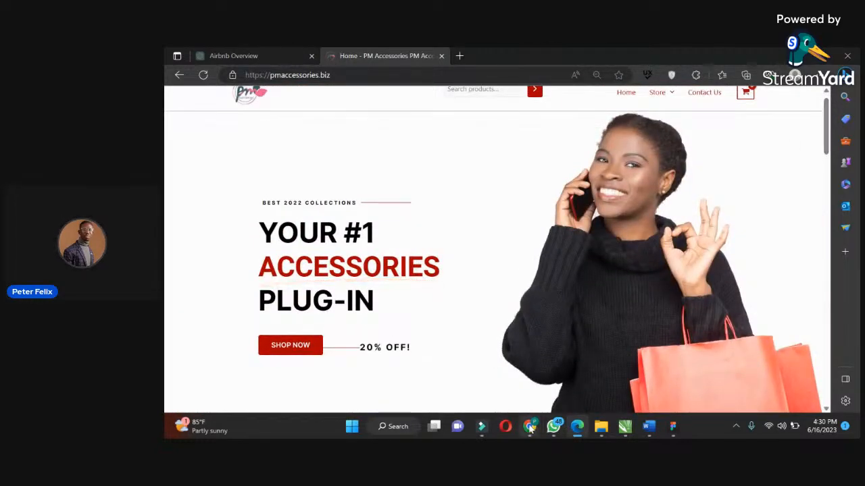
{"action": "mouse_move", "coordinate": [530, 417]}
{"action": "left_click", "coordinate": [514, 388]}
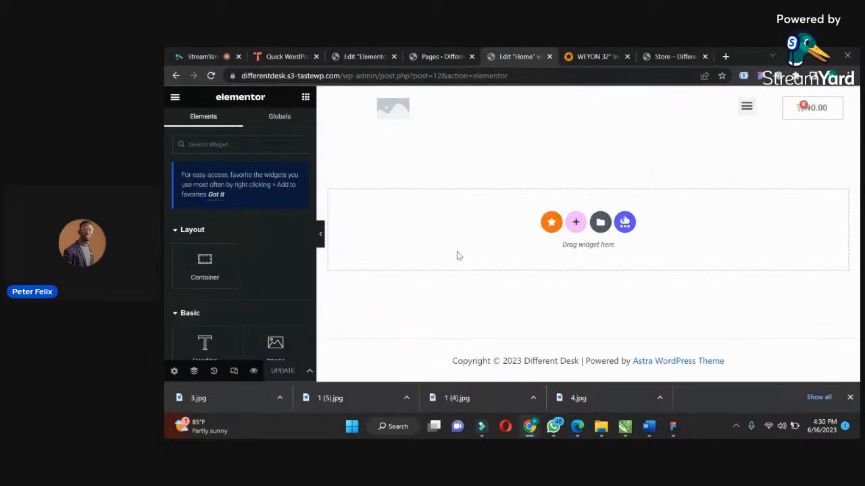
Add a two-column container to the Home page with a minimum height of 480 px and a boxed width of 887 px.
{"action": "left_click", "coordinate": [577, 223]}
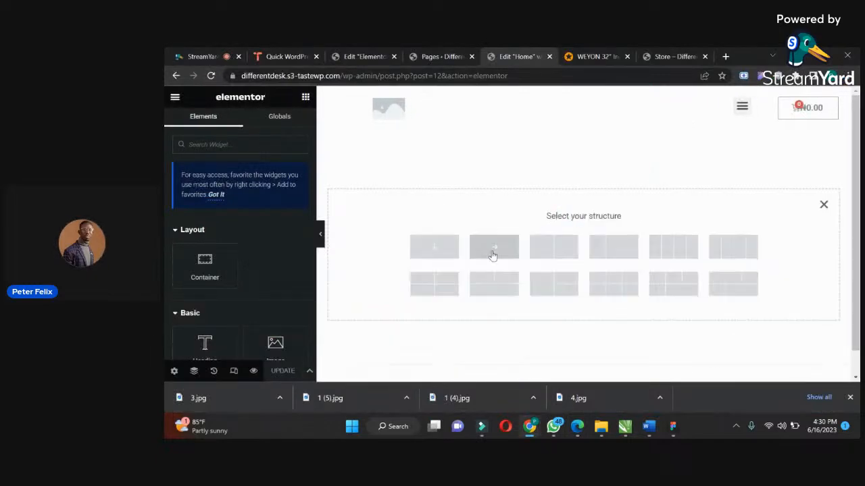
{"action": "left_click", "coordinate": [553, 247]}
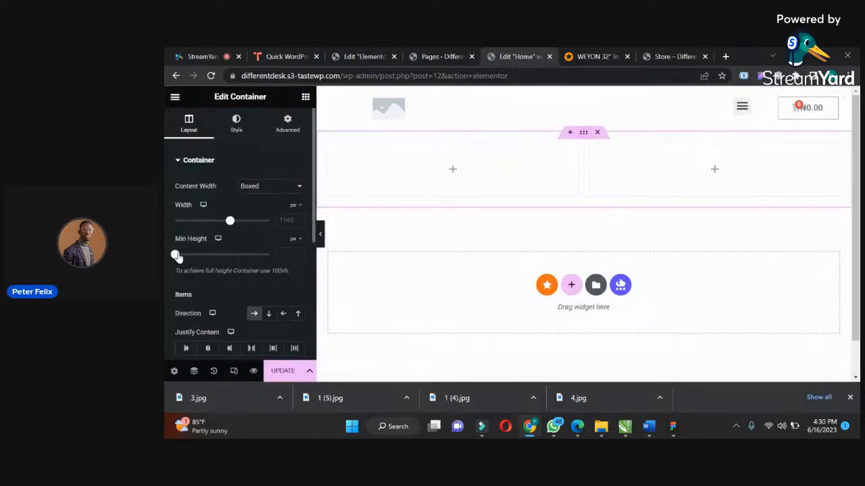
{"action": "left_click_drag", "start_coordinate": [185, 258], "coordinate": [206, 256]}
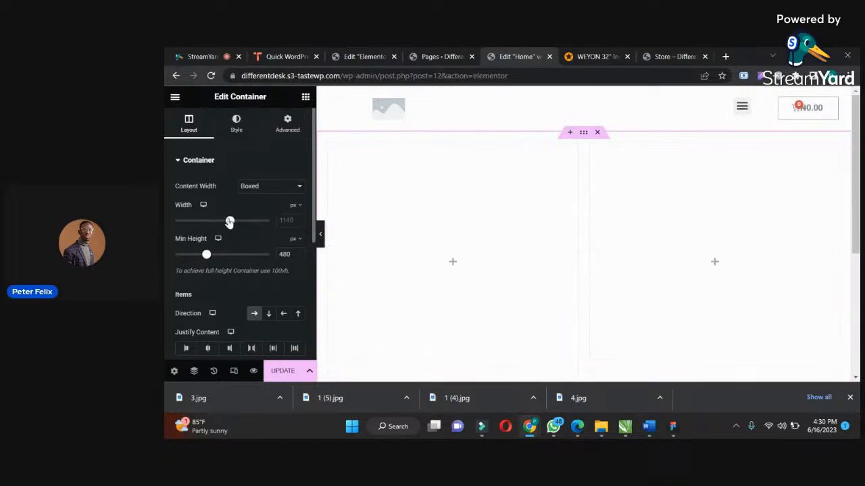
{"action": "left_click_drag", "start_coordinate": [216, 222], "coordinate": [208, 223]}
{"action": "left_click", "coordinate": [305, 97]}
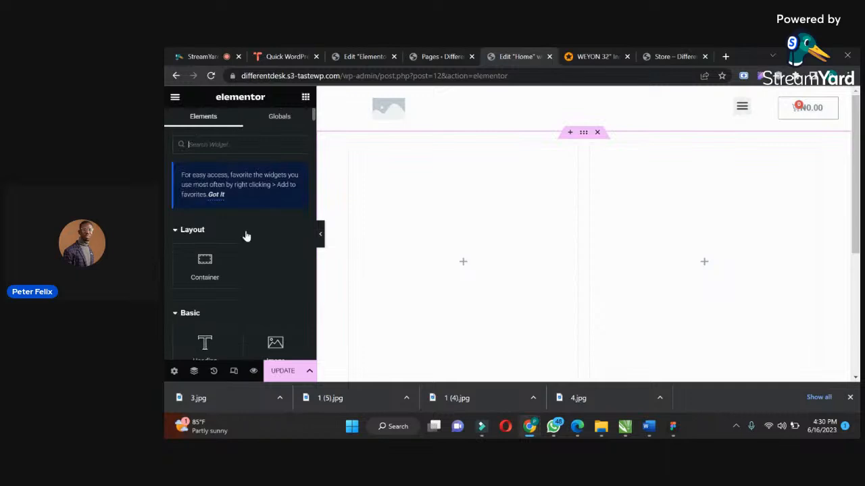
Set the two-column container's Justify Content and Align Items to Center.
{"action": "left_click", "coordinate": [581, 134]}
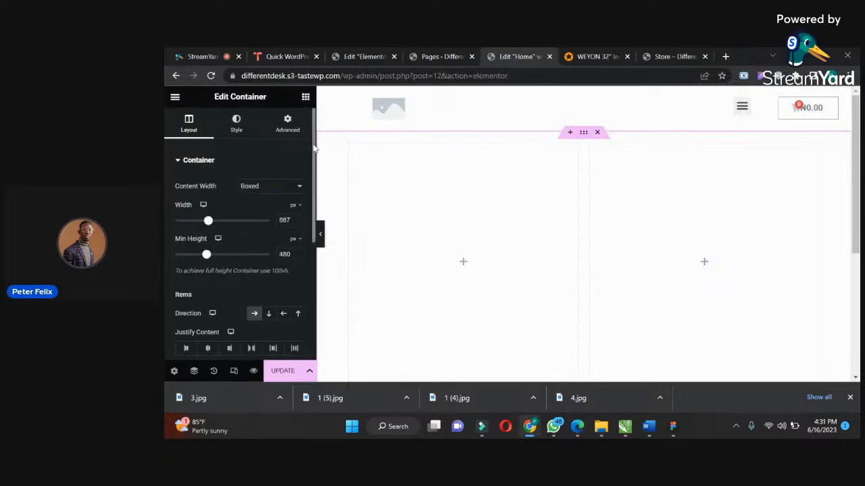
{"action": "scroll", "coordinate": [216, 271], "scroll_direction": "down", "scroll_amount": 2}
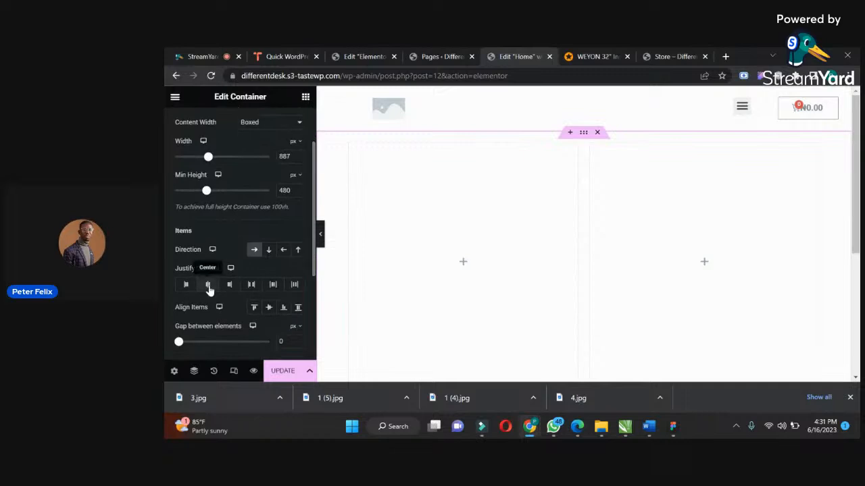
{"action": "left_click", "coordinate": [209, 286]}
{"action": "left_click", "coordinate": [255, 308]}
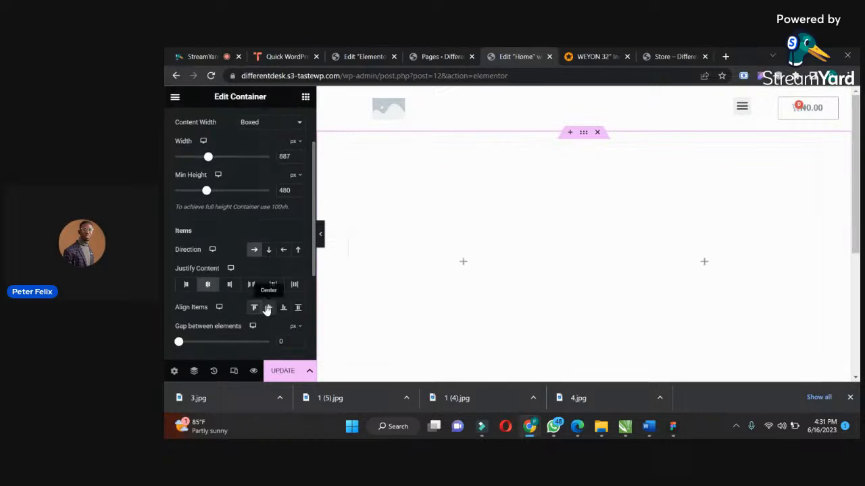
{"action": "left_click", "coordinate": [268, 308]}
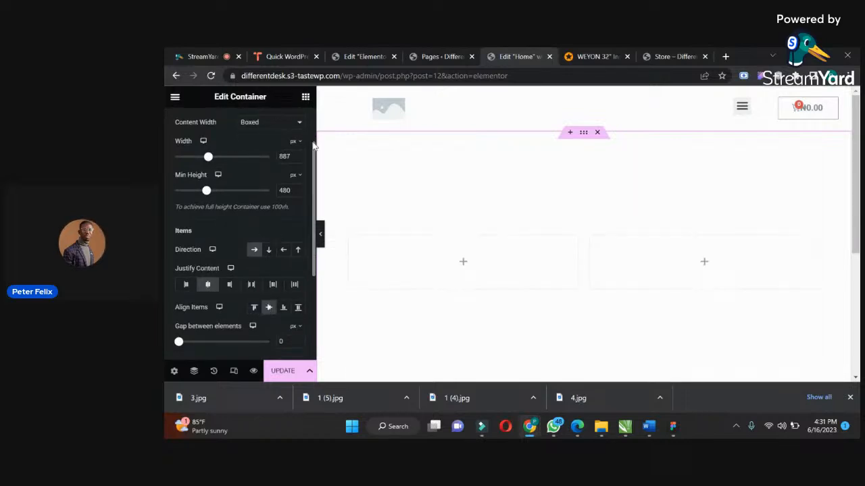
{"action": "scroll", "coordinate": [314, 147], "scroll_direction": "up", "scroll_amount": 1}
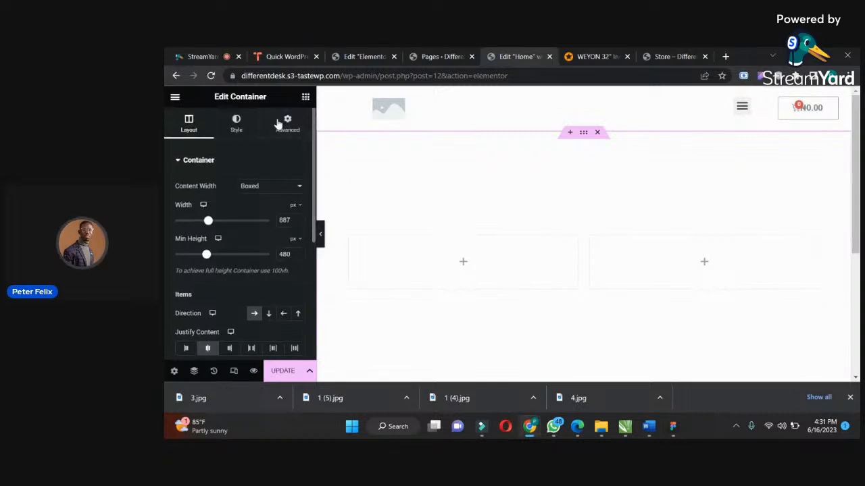
Place a Heading widget in the first column of the Home page container.
{"action": "left_click", "coordinate": [306, 96]}
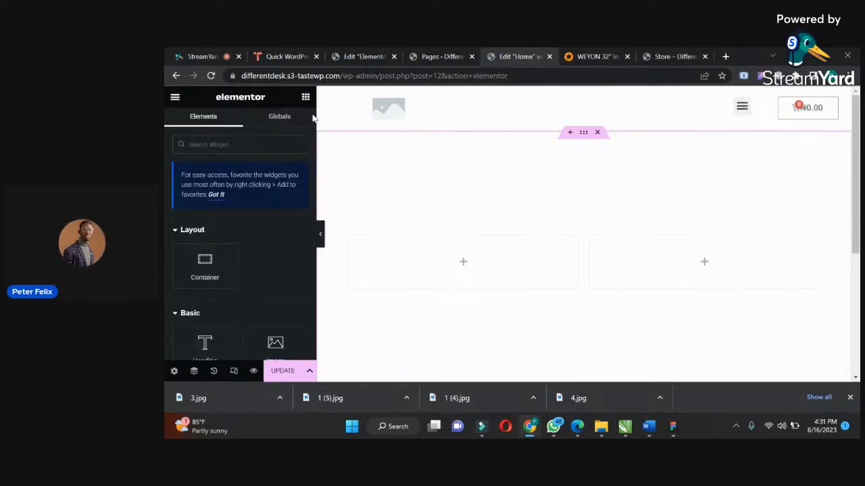
{"action": "left_click_drag", "start_coordinate": [314, 116], "coordinate": [313, 123]}
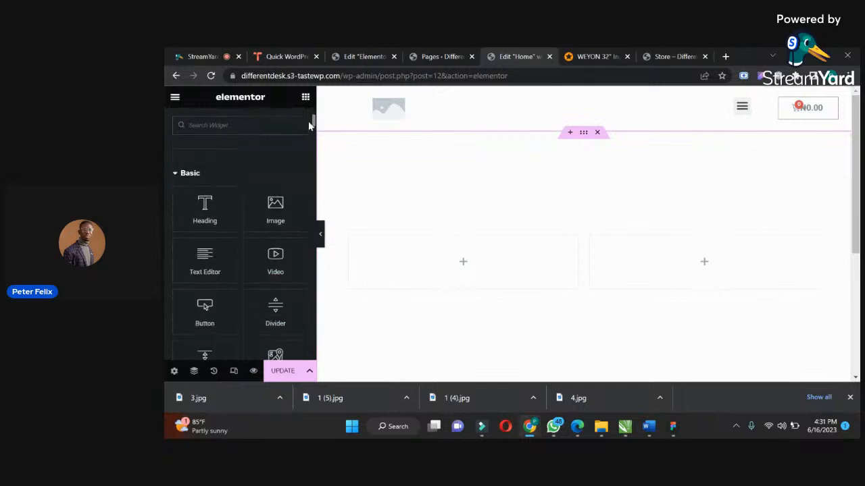
{"action": "left_click_drag", "start_coordinate": [203, 210], "coordinate": [399, 259]}
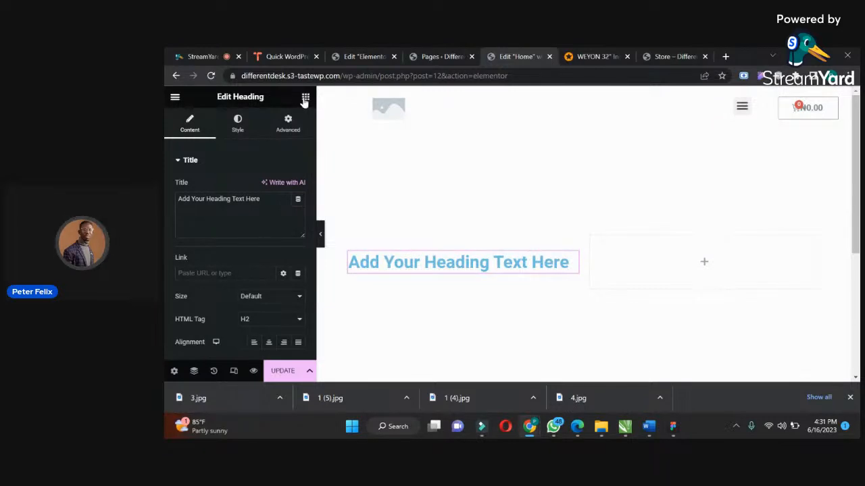
{"action": "left_click", "coordinate": [581, 57]}
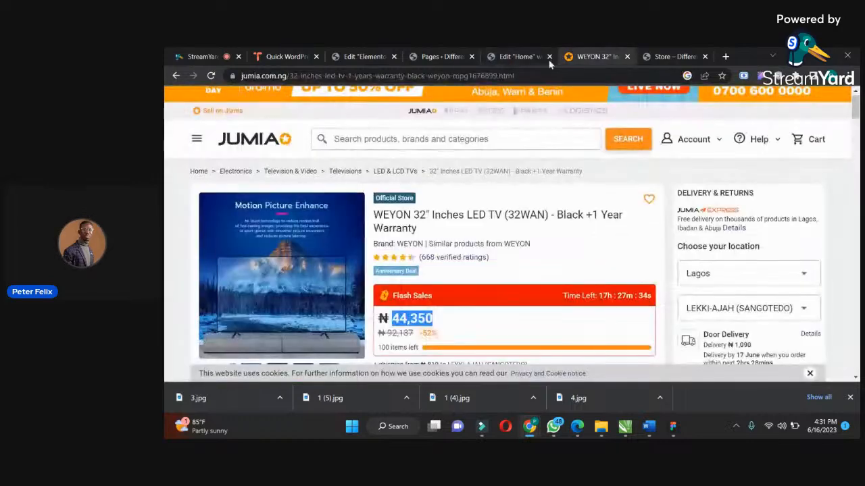
Examine the hero section of the Jumia homepage as a design reference and return to the Home page editor.
{"action": "left_click", "coordinate": [254, 139]}
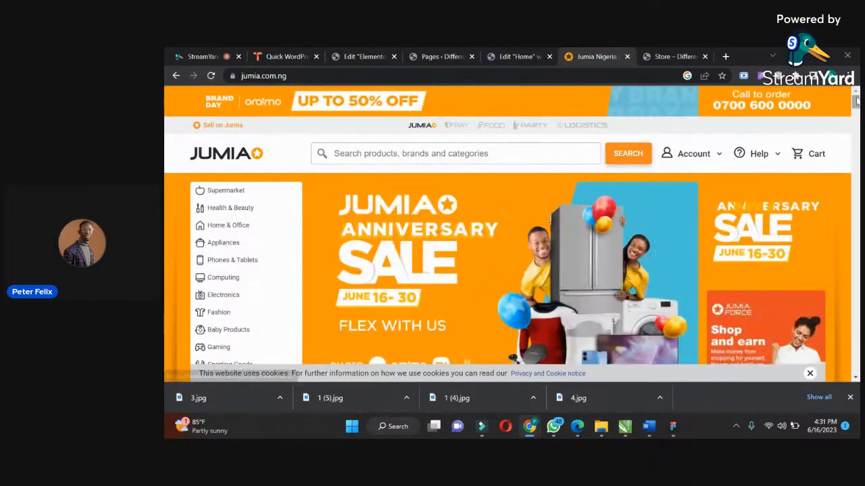
{"action": "left_click_drag", "start_coordinate": [856, 101], "coordinate": [856, 104]}
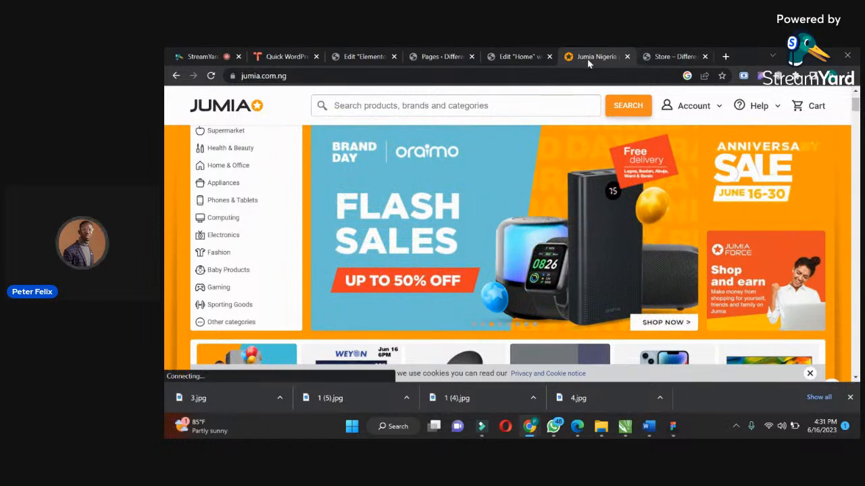
{"action": "left_click", "coordinate": [539, 51]}
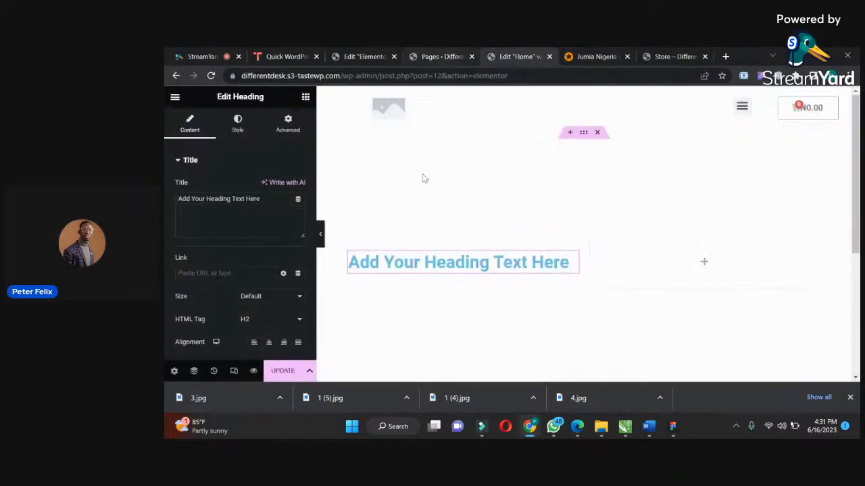
Place a Text Editor widget below the heading in the first column of the Home page container.
{"action": "left_click", "coordinate": [305, 98]}
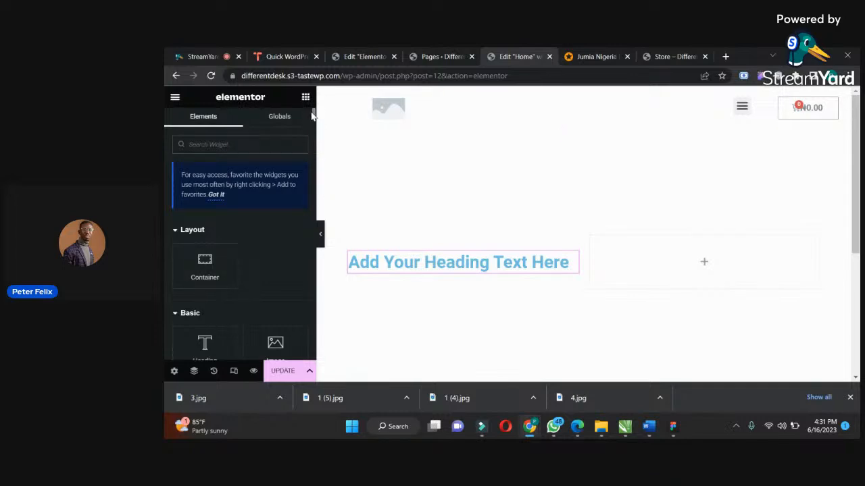
{"action": "left_click_drag", "start_coordinate": [313, 116], "coordinate": [314, 121]}
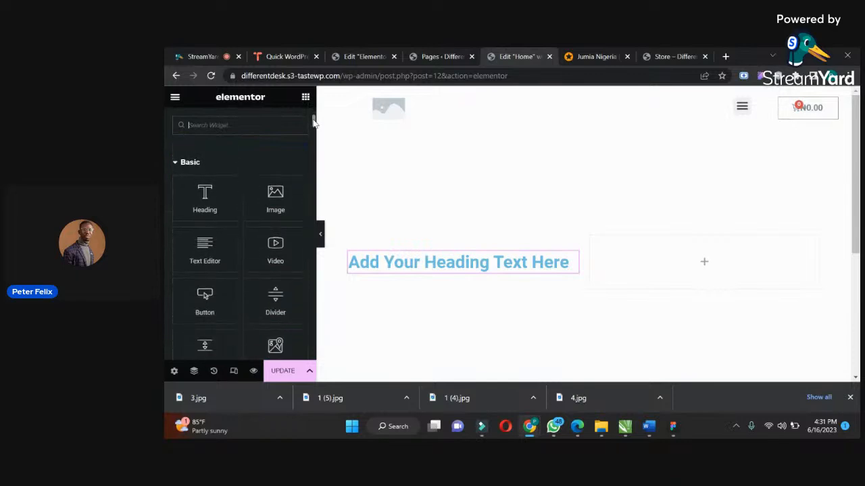
{"action": "left_click_drag", "start_coordinate": [205, 249], "coordinate": [404, 271]}
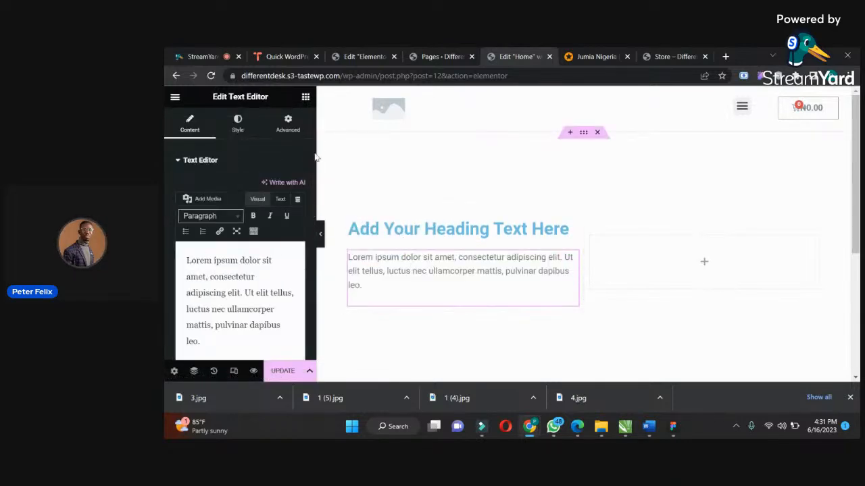
Add a Button widget below the paragraph text and set its text to "Shop Now".
{"action": "left_click", "coordinate": [304, 97]}
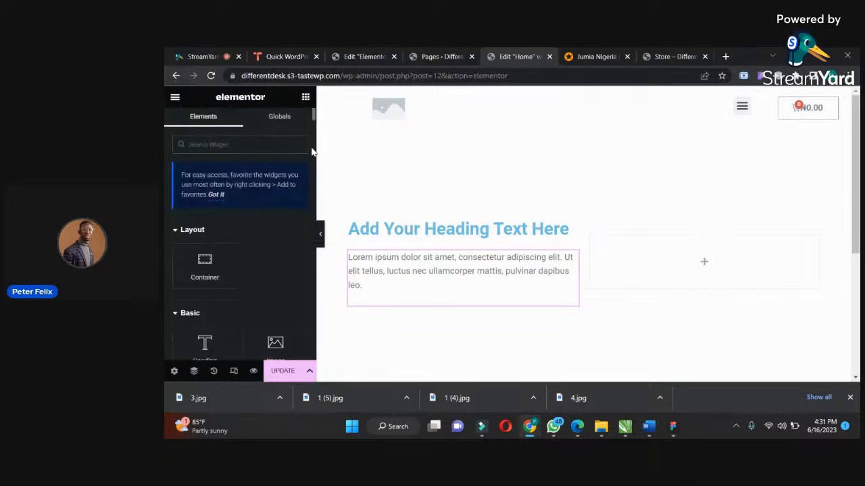
{"action": "scroll", "coordinate": [313, 128], "scroll_direction": "down", "scroll_amount": 3}
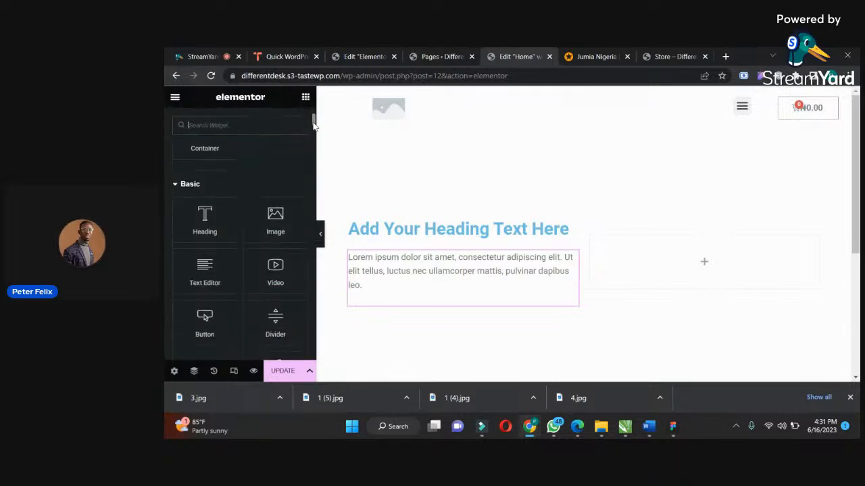
{"action": "left_click_drag", "start_coordinate": [205, 269], "coordinate": [388, 305]}
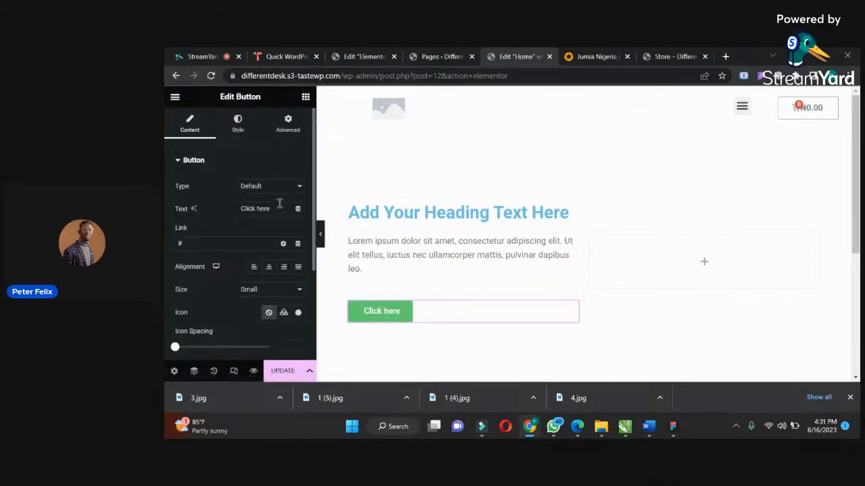
{"action": "type", "text": "S"}
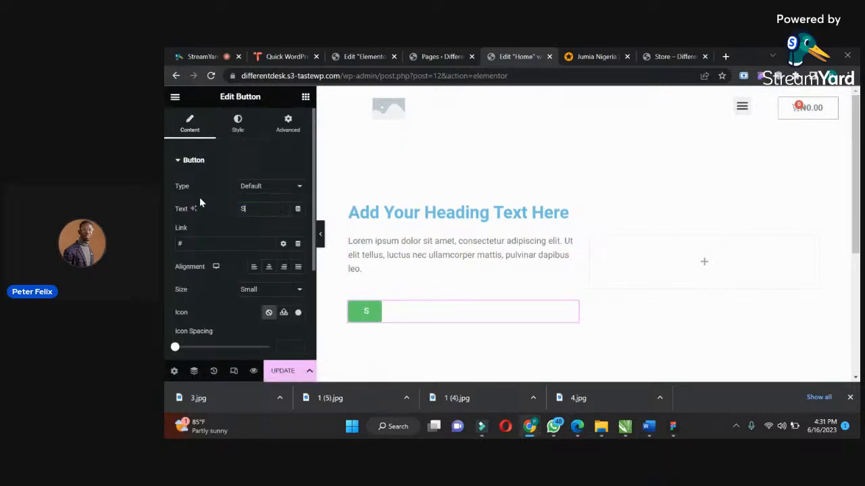
{"action": "type", "text": "hop Now"}
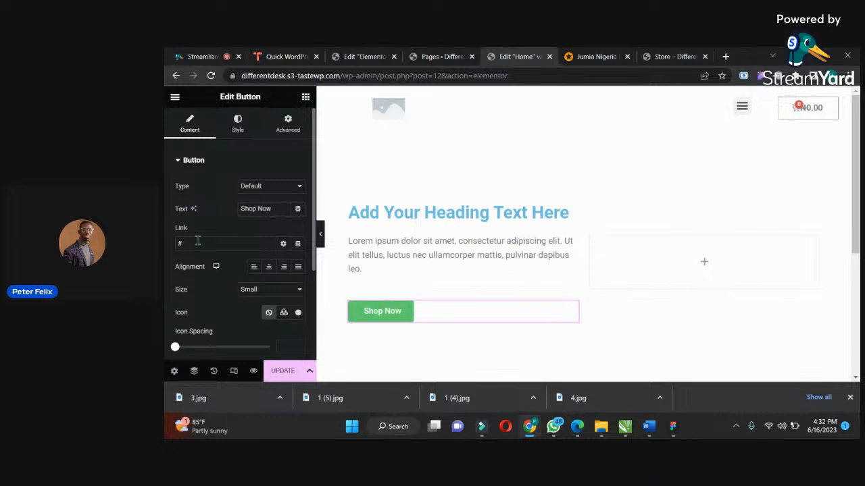
Replace the Shop Now button's placeholder link with the site's Store page, found by searching "stor".
{"action": "left_click_drag", "start_coordinate": [198, 243], "coordinate": [164, 246]}
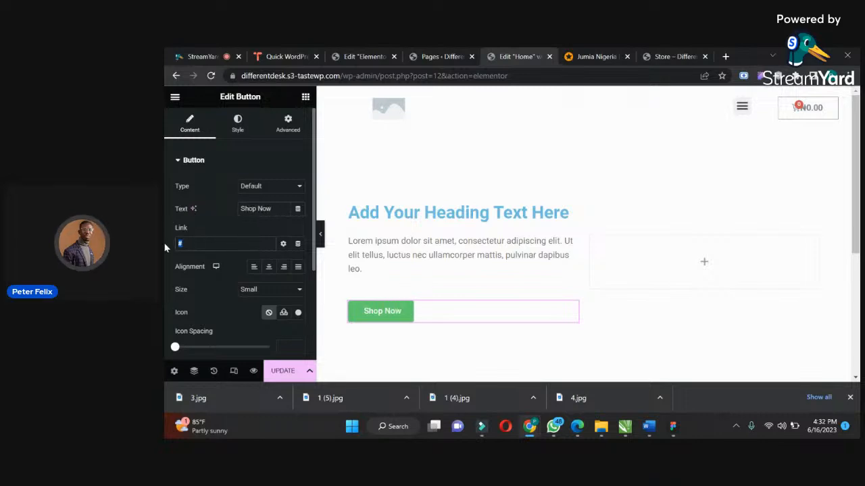
{"action": "type", "text": "stor"}
{"action": "left_click", "coordinate": [189, 267]}
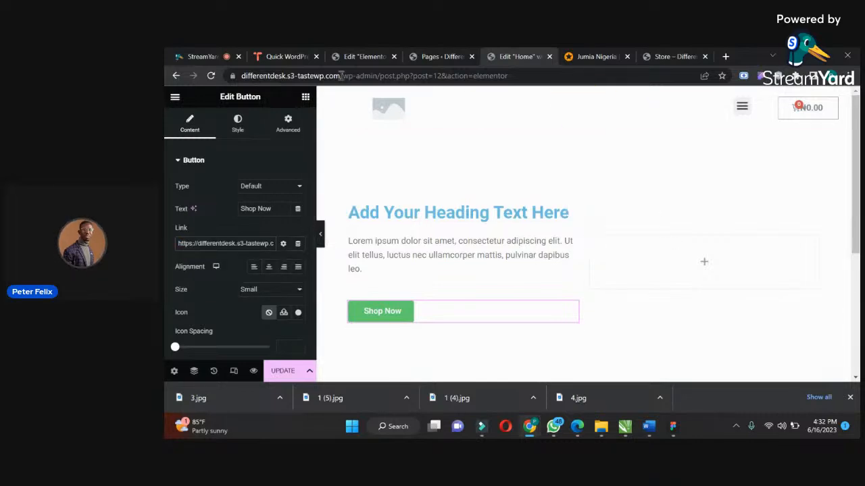
Place an Image widget in the second column and upload the orange smartwatch picture "1-removebg-preview (1).png" from Downloads into it.
{"action": "left_click", "coordinate": [306, 99]}
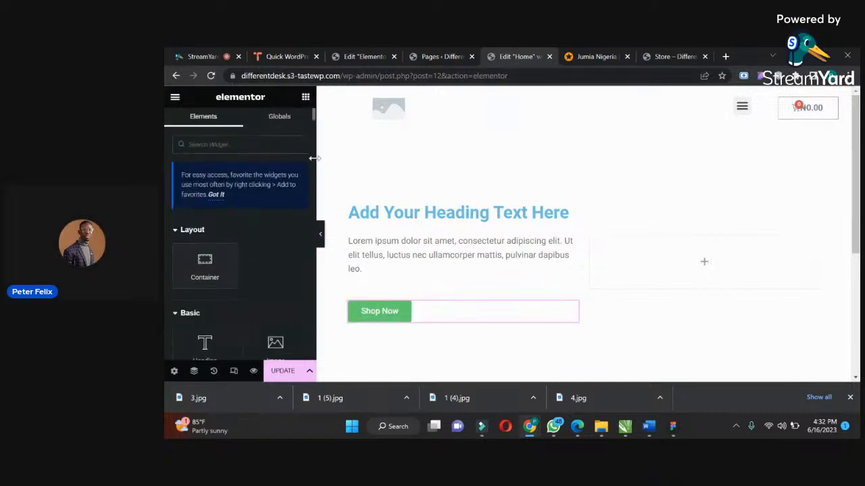
{"action": "left_click_drag", "start_coordinate": [265, 352], "coordinate": [633, 259]}
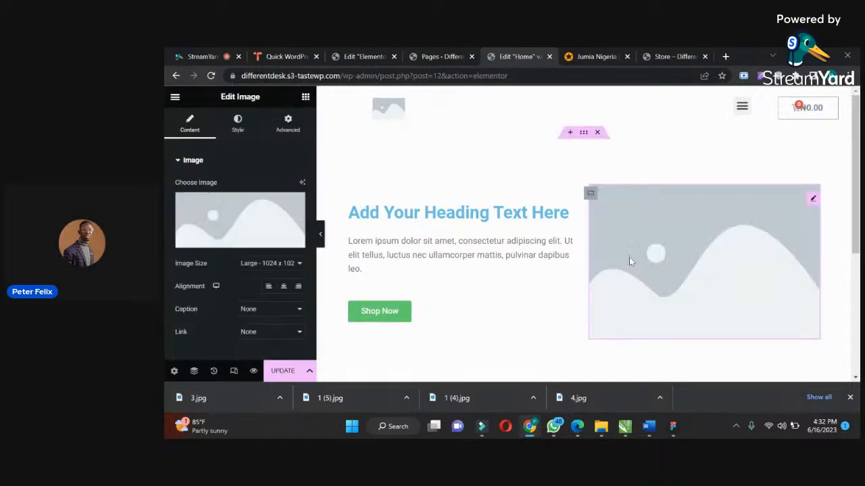
{"action": "left_click", "coordinate": [225, 238]}
{"action": "left_click", "coordinate": [324, 141]}
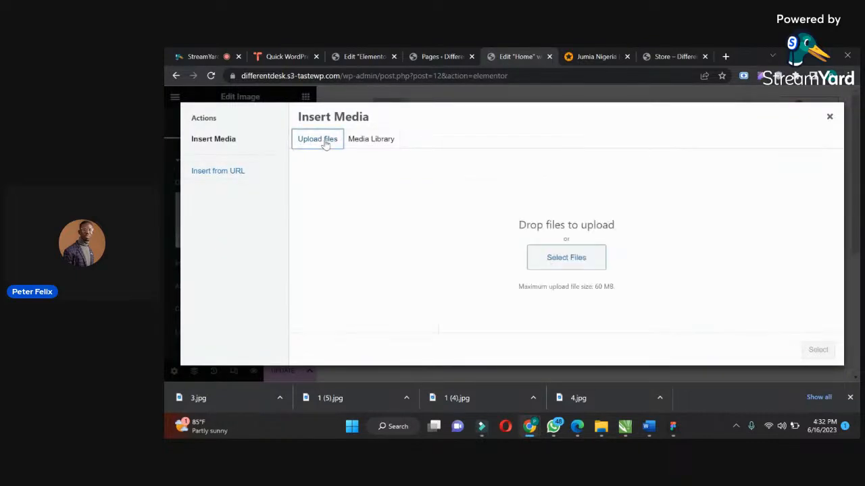
{"action": "left_click", "coordinate": [558, 258]}
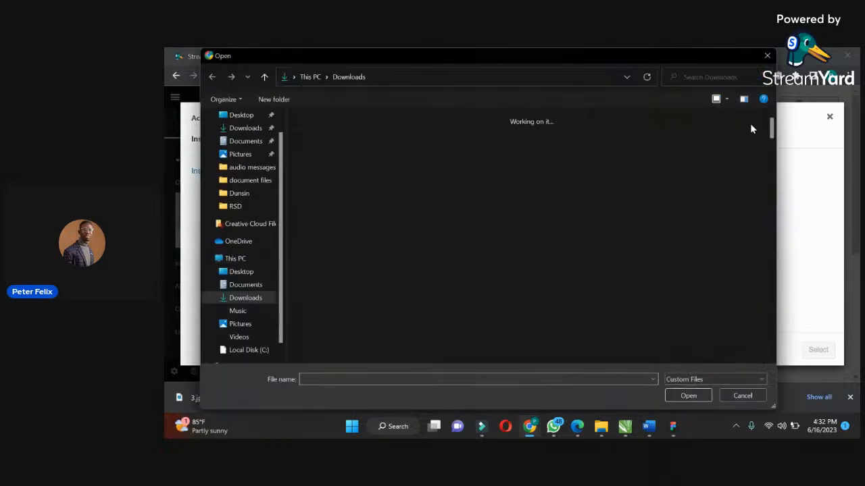
{"action": "left_click_drag", "start_coordinate": [774, 122], "coordinate": [786, 160]}
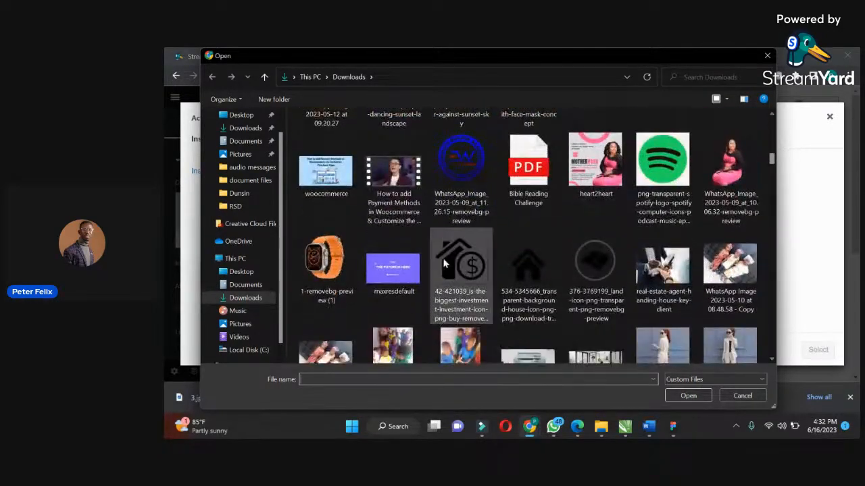
{"action": "left_click", "coordinate": [326, 272]}
{"action": "left_click", "coordinate": [688, 396]}
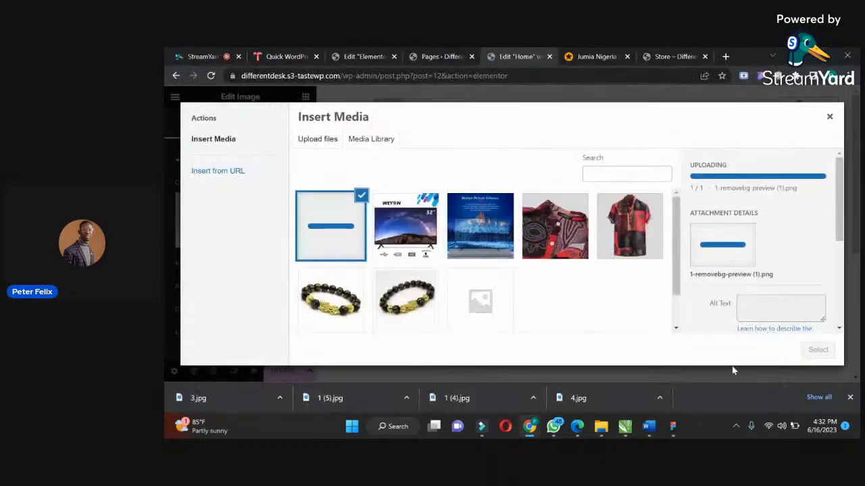
{"action": "left_click", "coordinate": [817, 350]}
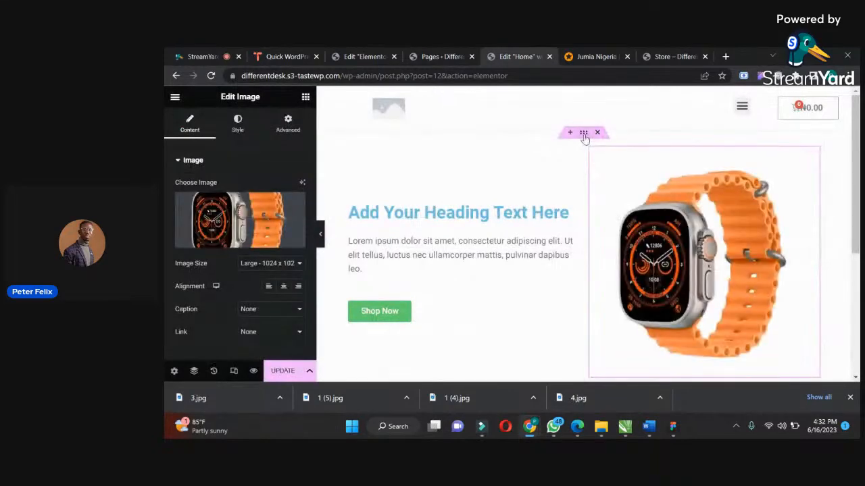
Set the smartwatch image's top and bottom padding to 80 px each.
{"action": "left_click", "coordinate": [287, 124]}
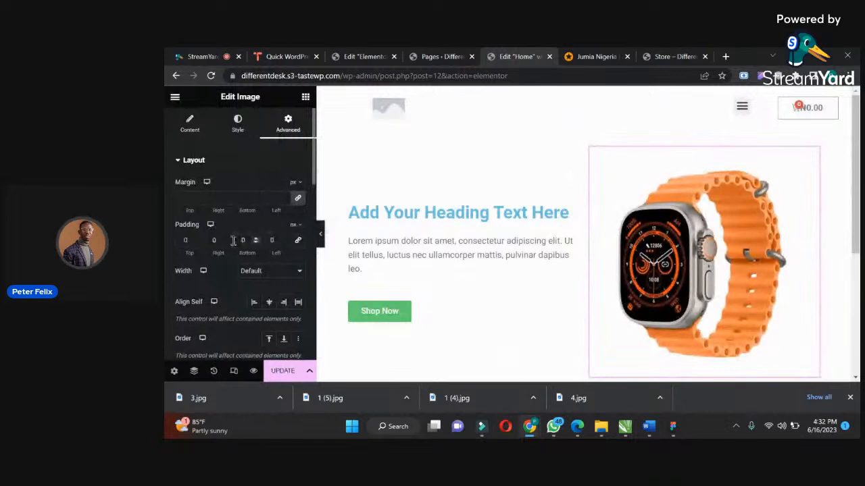
{"action": "left_click", "coordinate": [181, 238]}
{"action": "type", "text": "8"}
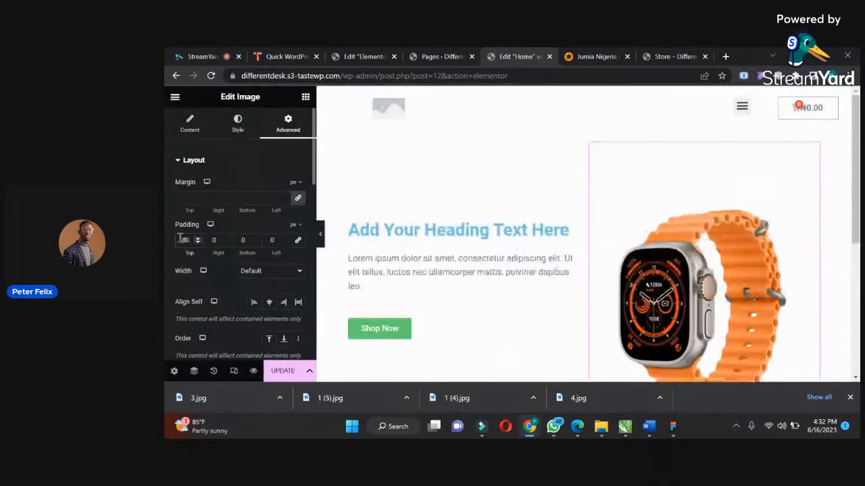
{"action": "left_click", "coordinate": [240, 242]}
{"action": "type", "text": "8"}
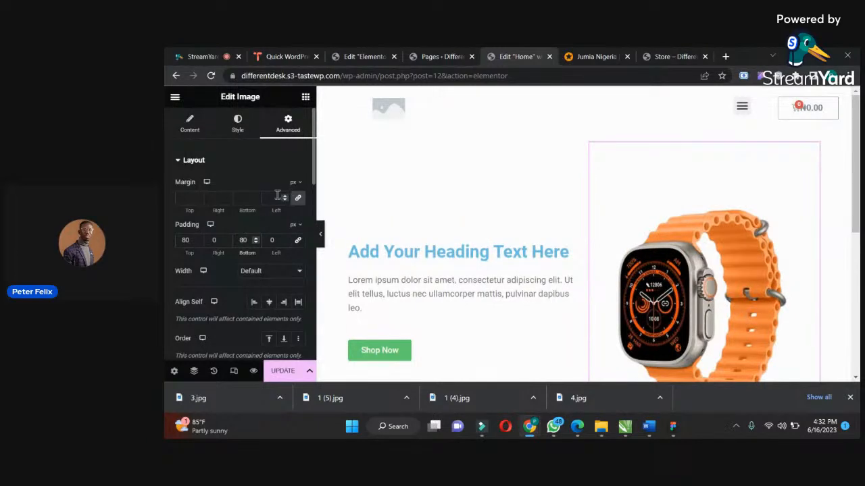
{"action": "left_click", "coordinate": [239, 127]}
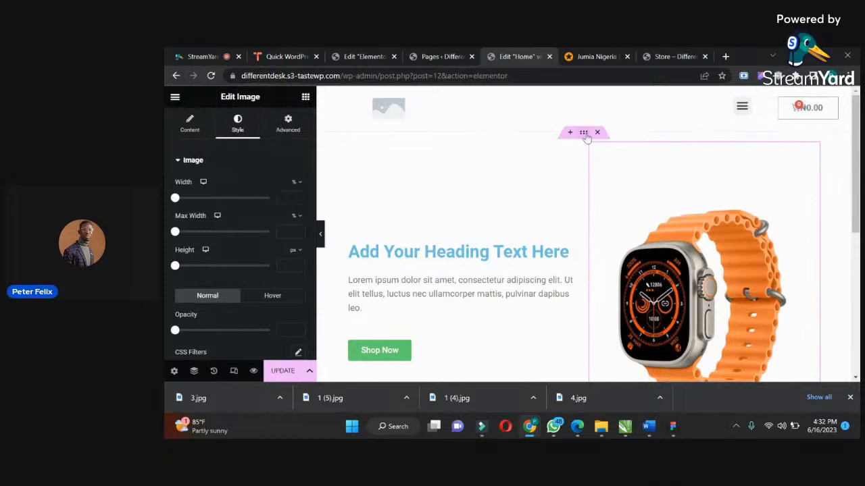
Give the whole hero container a Classic background in black.
{"action": "left_click", "coordinate": [585, 134]}
{"action": "left_click", "coordinate": [236, 122]}
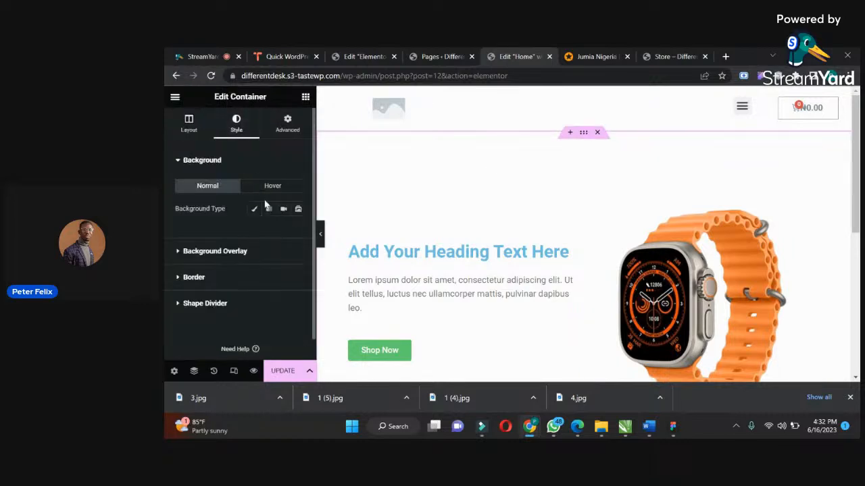
{"action": "left_click", "coordinate": [255, 210]}
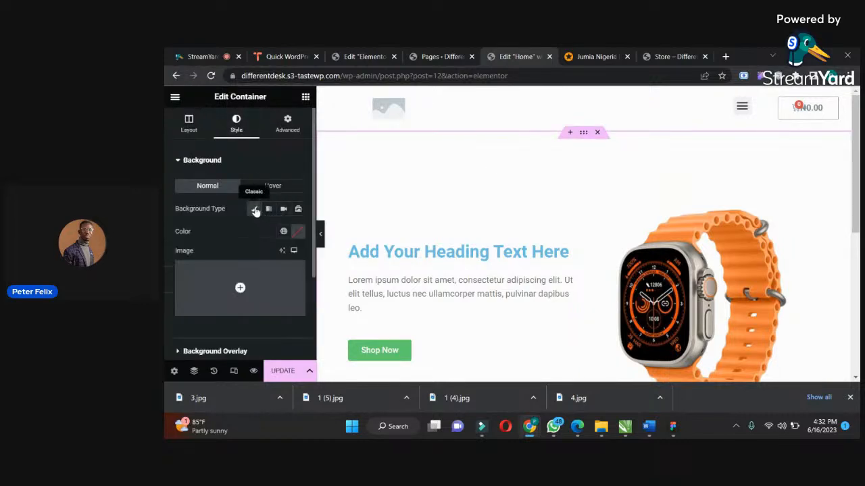
{"action": "left_click", "coordinate": [297, 231]}
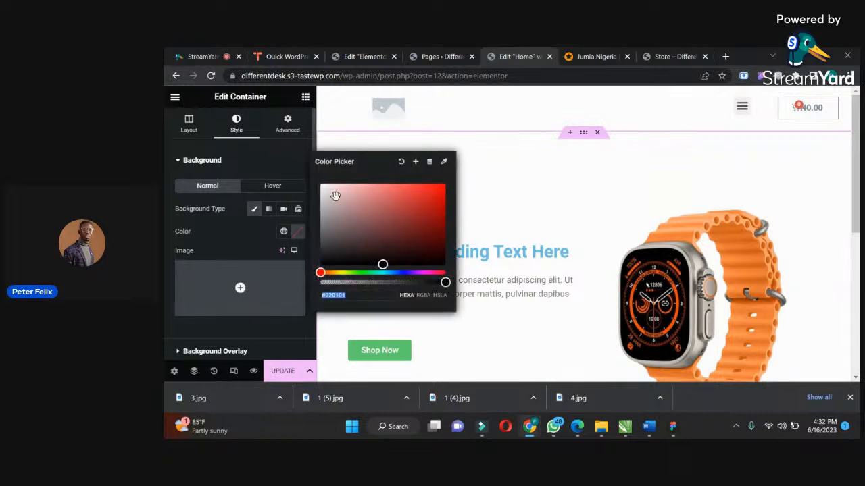
{"action": "left_click", "coordinate": [323, 261]}
{"action": "left_click", "coordinate": [246, 250]}
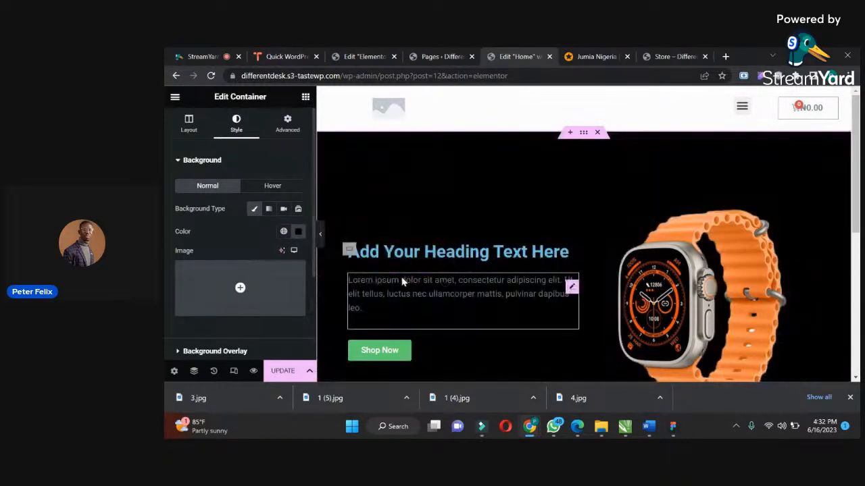
Change the hero heading's text color to white.
{"action": "left_click", "coordinate": [382, 255]}
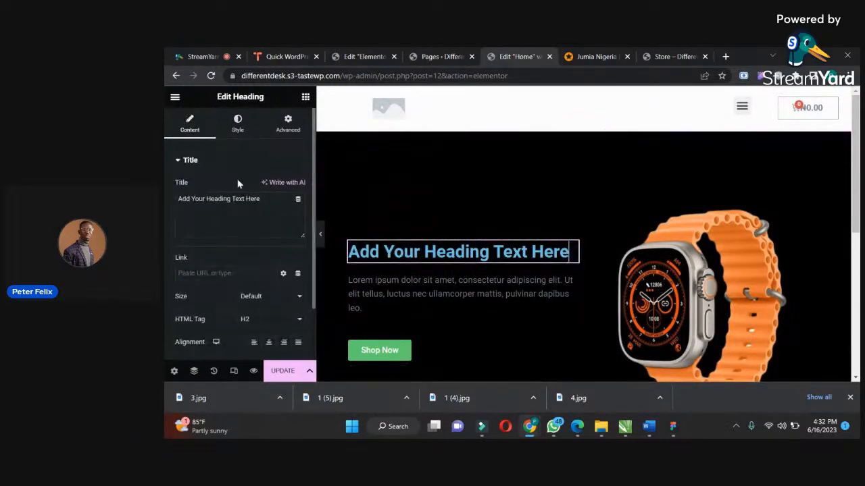
{"action": "left_click", "coordinate": [237, 124]}
{"action": "left_click", "coordinate": [298, 186]}
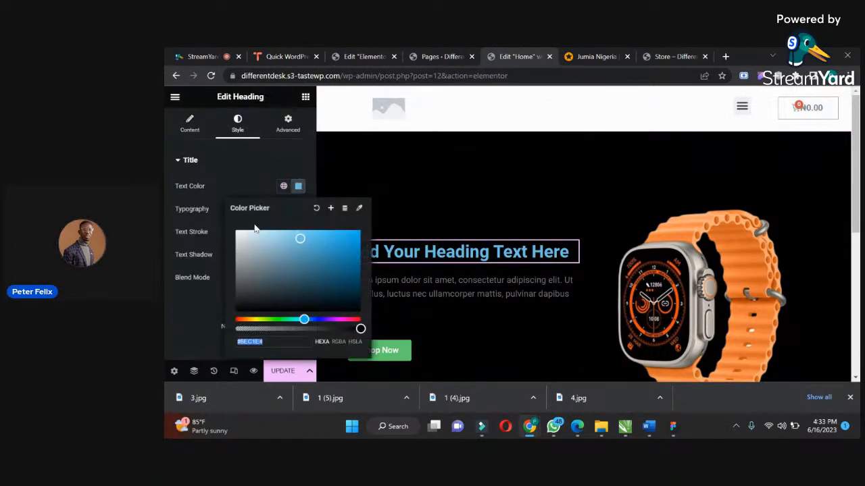
{"action": "left_click", "coordinate": [236, 231]}
Change the text color of the paragraph below the hero heading to white.
{"action": "left_click", "coordinate": [417, 284]}
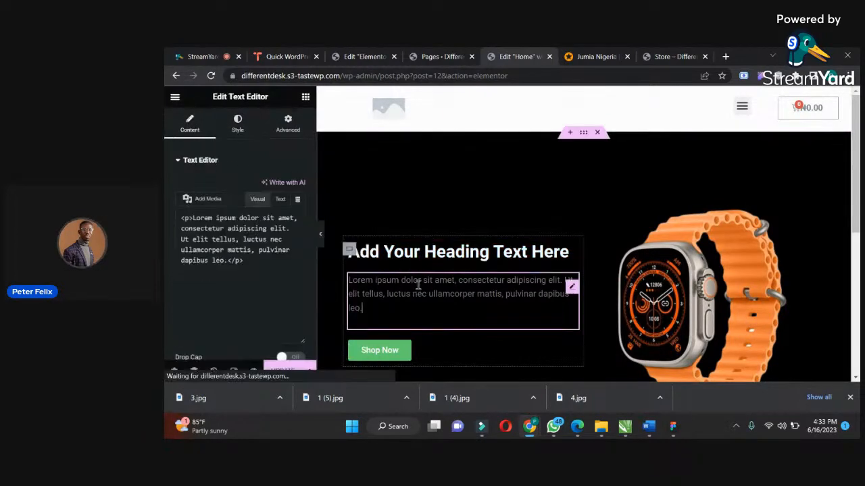
{"action": "left_click", "coordinate": [238, 124]}
{"action": "left_click", "coordinate": [298, 209]}
{"action": "left_click_drag", "start_coordinate": [245, 276], "coordinate": [233, 262]}
{"action": "left_click", "coordinate": [207, 274]}
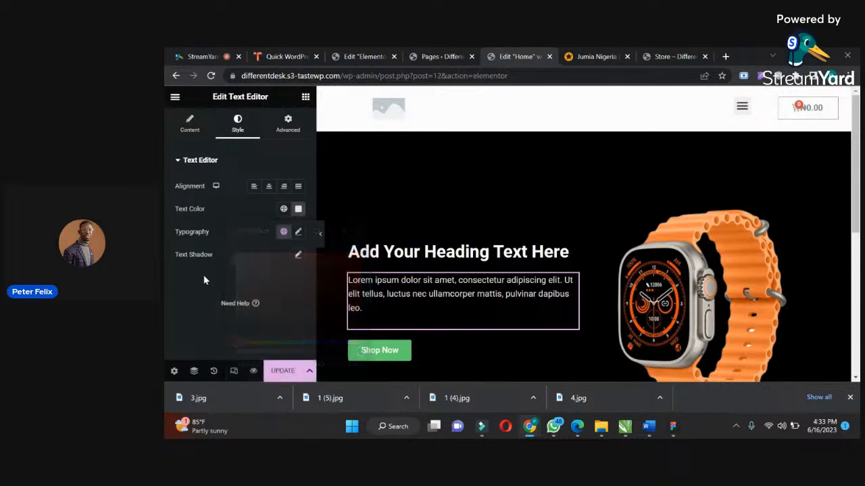
Set the Shop Now button's background color to the orange sampled from the smartwatch strap (#E77937).
{"action": "scroll", "coordinate": [858, 196], "scroll_direction": "down", "scroll_amount": 3}
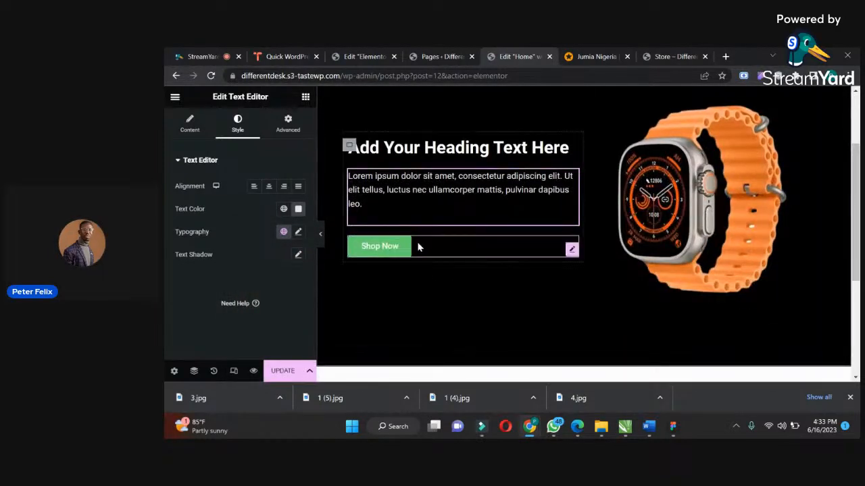
{"action": "left_click", "coordinate": [418, 247]}
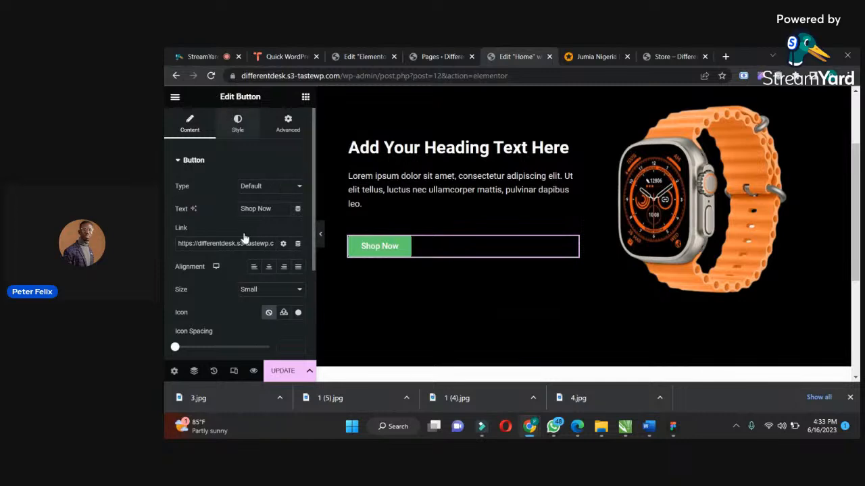
{"action": "left_click", "coordinate": [238, 123]}
{"action": "left_click", "coordinate": [298, 300]}
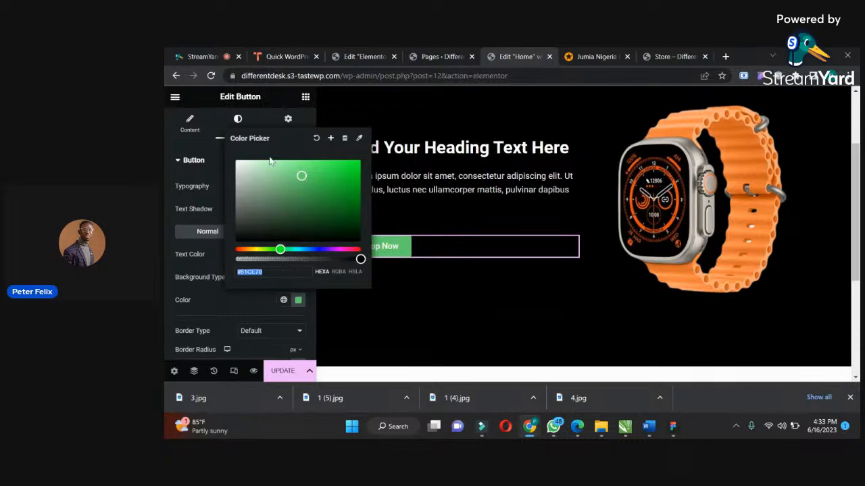
{"action": "left_click", "coordinate": [360, 139]}
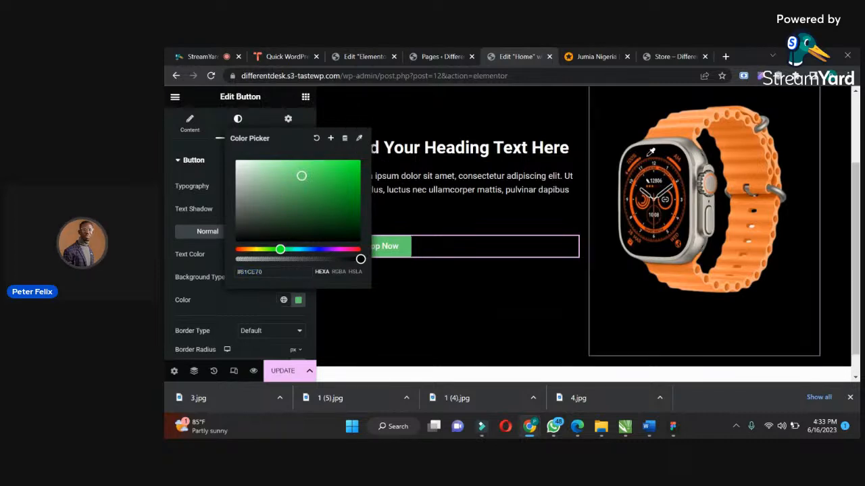
{"action": "mouse_move", "coordinate": [748, 148]}
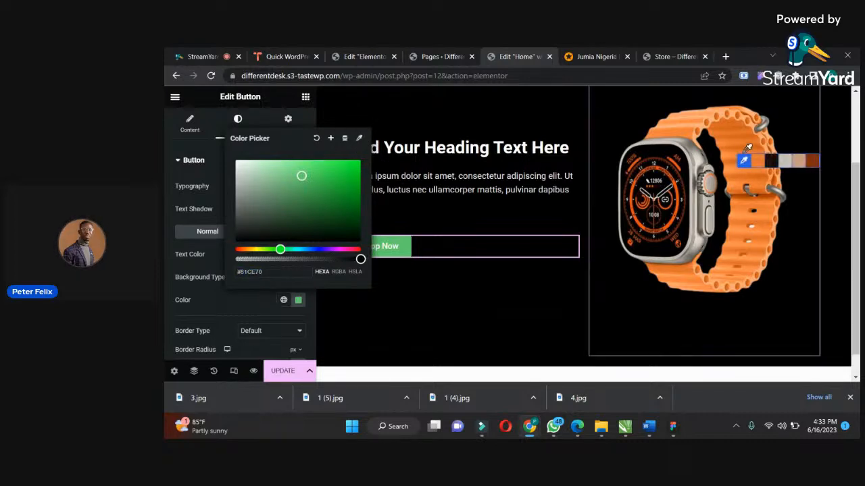
{"action": "left_click", "coordinate": [748, 162]}
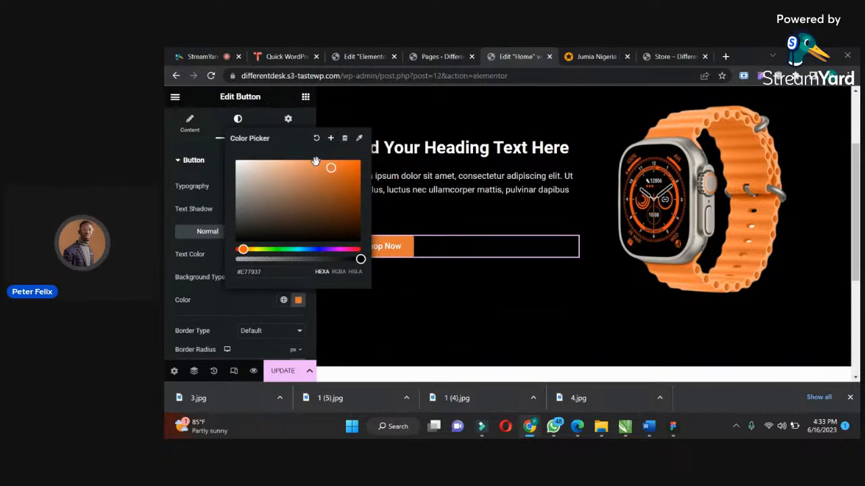
Save the button's background color as a new global color named "orange".
{"action": "left_click", "coordinate": [331, 142]}
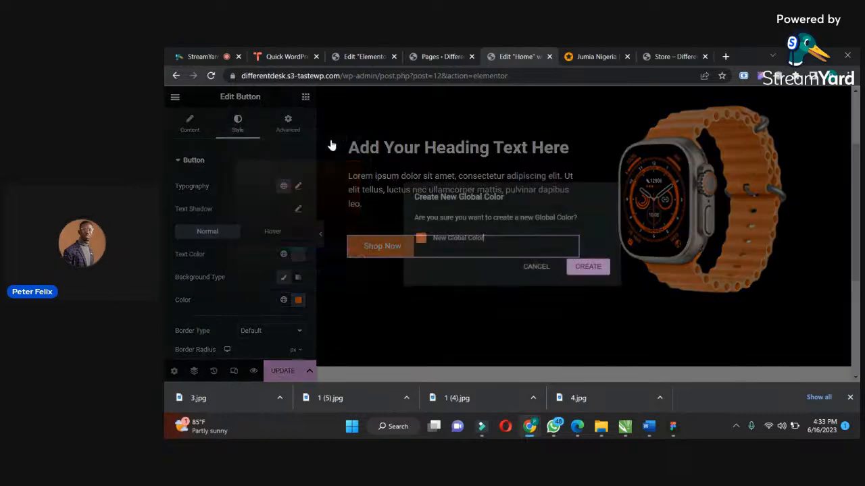
{"action": "left_click_drag", "start_coordinate": [507, 240], "coordinate": [462, 235]}
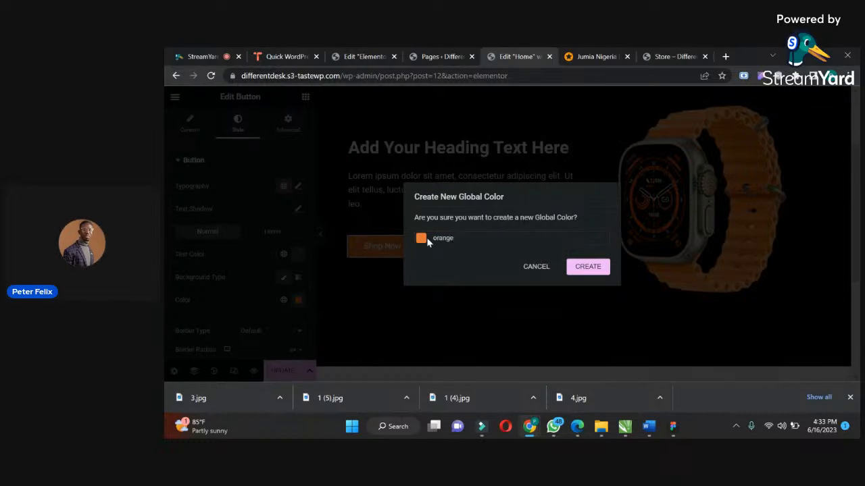
{"action": "left_click", "coordinate": [581, 267]}
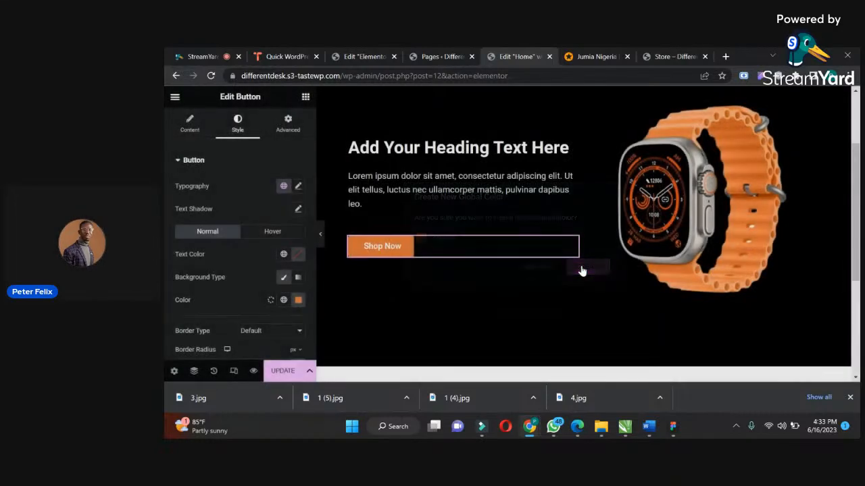
Try the saved orange global color on the hero heading's text.
{"action": "left_click", "coordinate": [532, 154]}
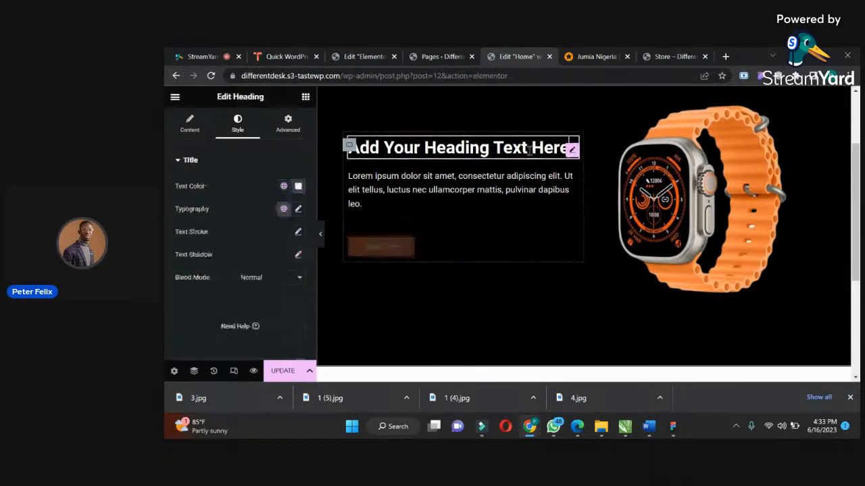
{"action": "left_click", "coordinate": [283, 187]}
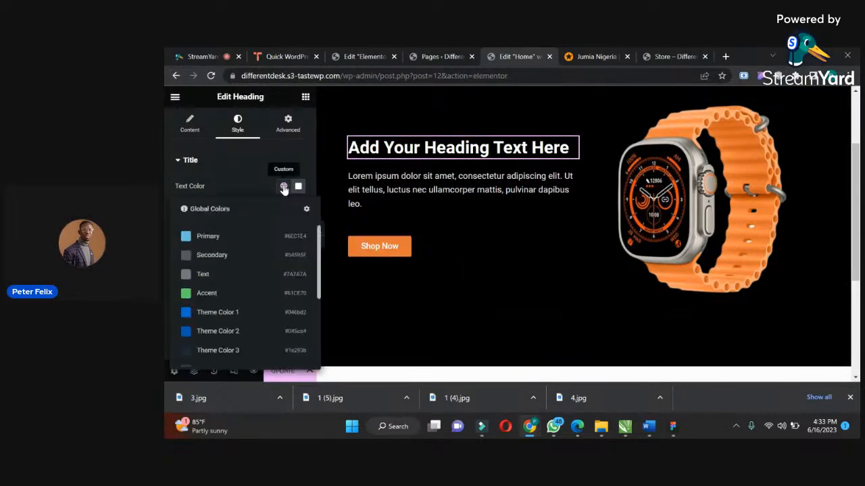
{"action": "left_click_drag", "start_coordinate": [318, 260], "coordinate": [317, 351]}
{"action": "left_click", "coordinate": [205, 353]}
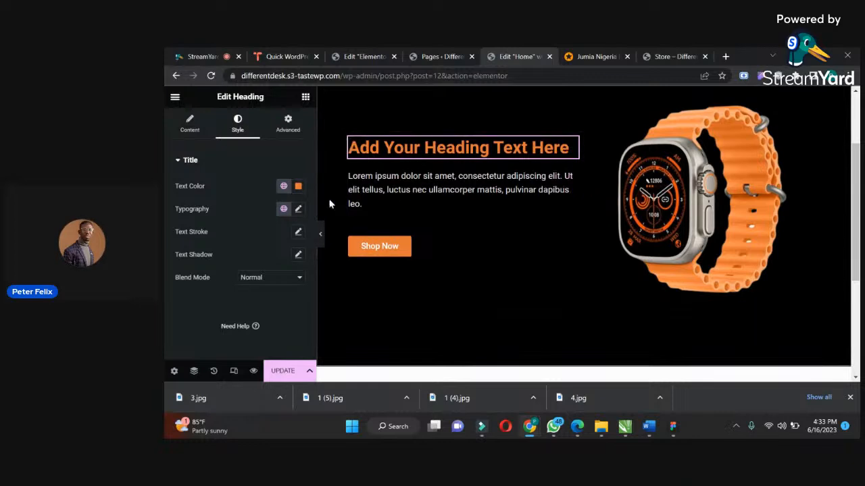
Set the hero heading's text color to white (#FFFFFF) and update the page.
{"action": "left_click", "coordinate": [298, 186]}
{"action": "left_click_drag", "start_coordinate": [247, 237], "coordinate": [220, 232]}
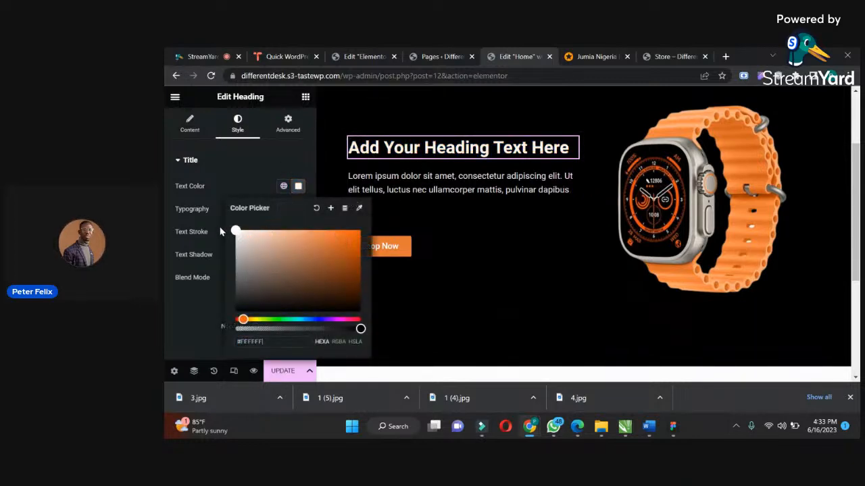
{"action": "left_click", "coordinate": [223, 184]}
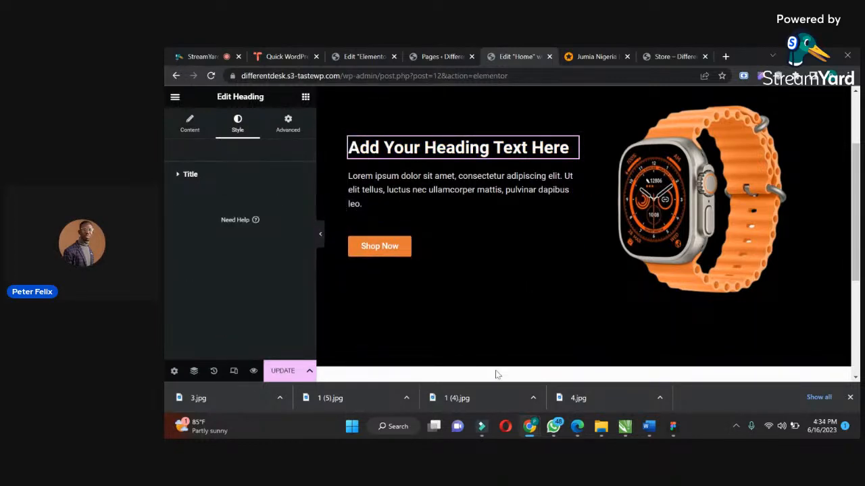
{"action": "left_click", "coordinate": [306, 373]}
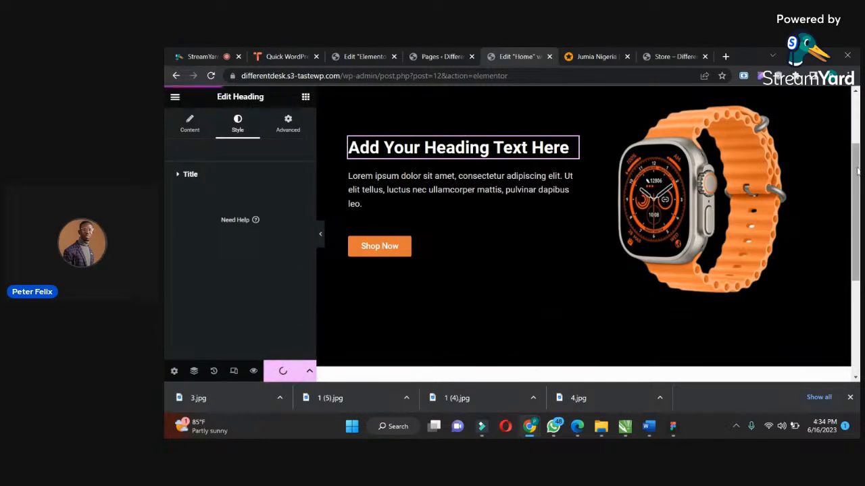
Add a column-direction container below the hero section and place a Heading widget in it.
{"action": "scroll", "coordinate": [857, 203], "scroll_direction": "down", "scroll_amount": 1}
{"action": "scroll", "coordinate": [856, 199], "scroll_direction": "down", "scroll_amount": 5}
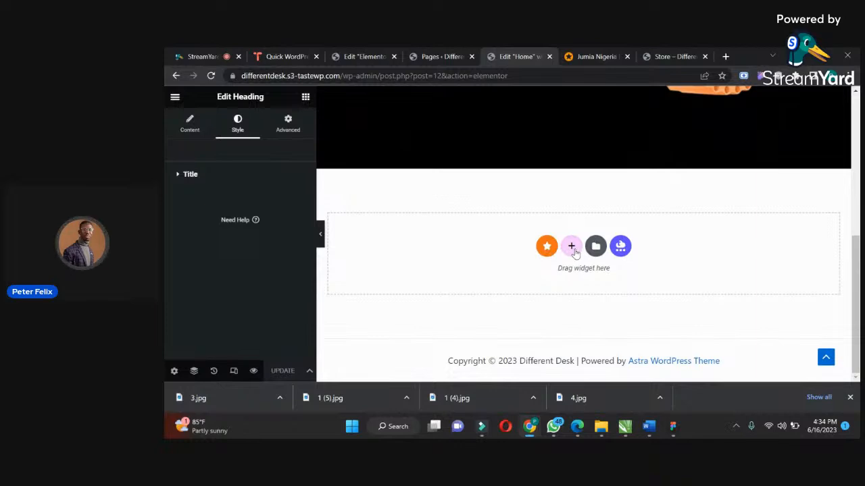
{"action": "left_click", "coordinate": [572, 248]}
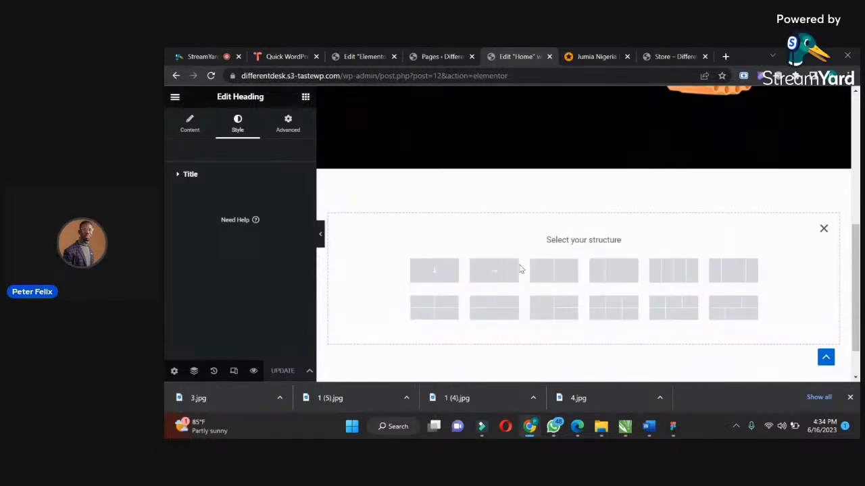
{"action": "left_click", "coordinate": [448, 274]}
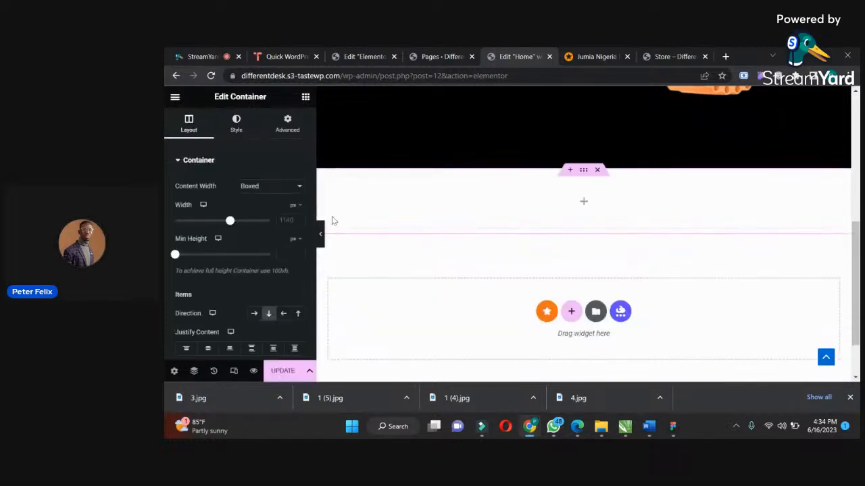
{"action": "left_click", "coordinate": [306, 97]}
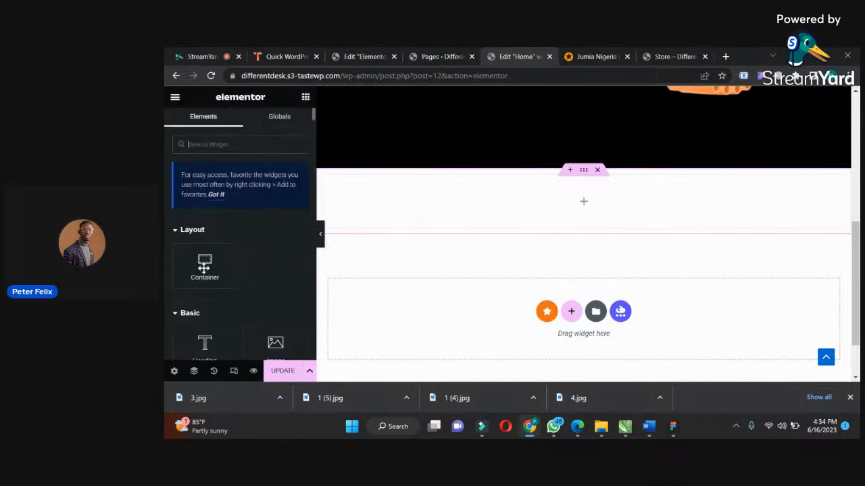
{"action": "left_click_drag", "start_coordinate": [212, 337], "coordinate": [403, 197]}
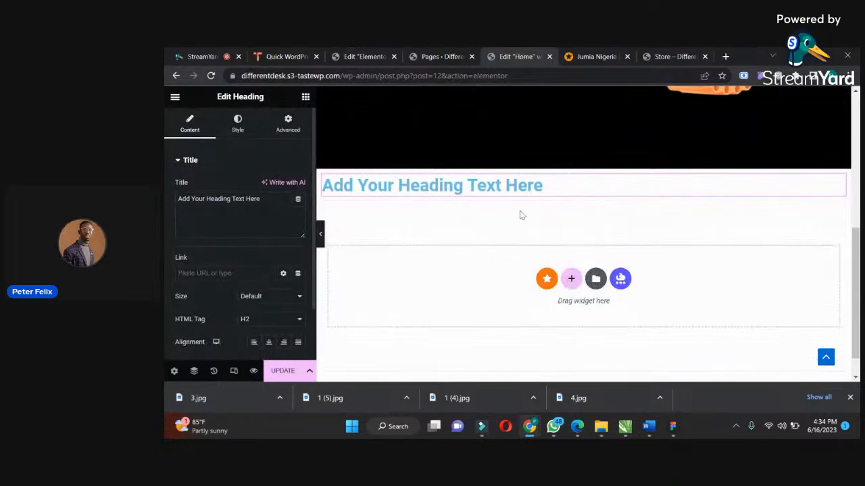
Set the new container's padding to 40 px on top and 0 elsewhere, and its boxed content width to about 887 px.
{"action": "left_click", "coordinate": [584, 172]}
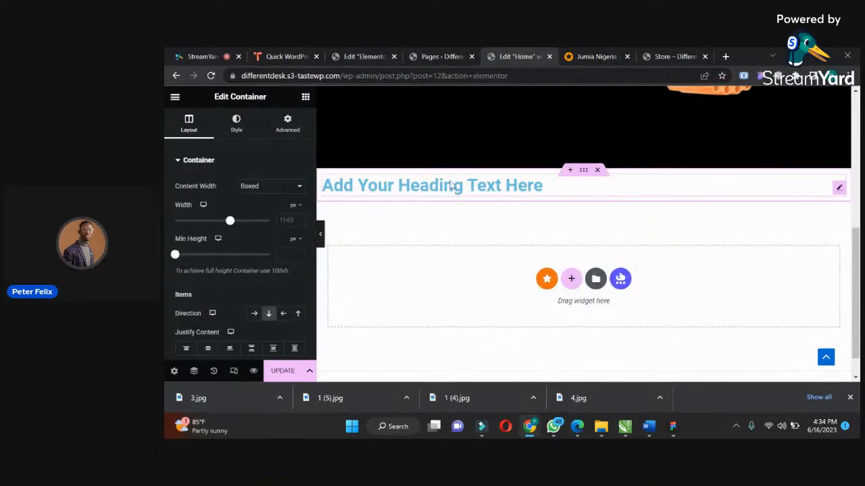
{"action": "left_click", "coordinate": [288, 124]}
{"action": "left_click", "coordinate": [298, 196]}
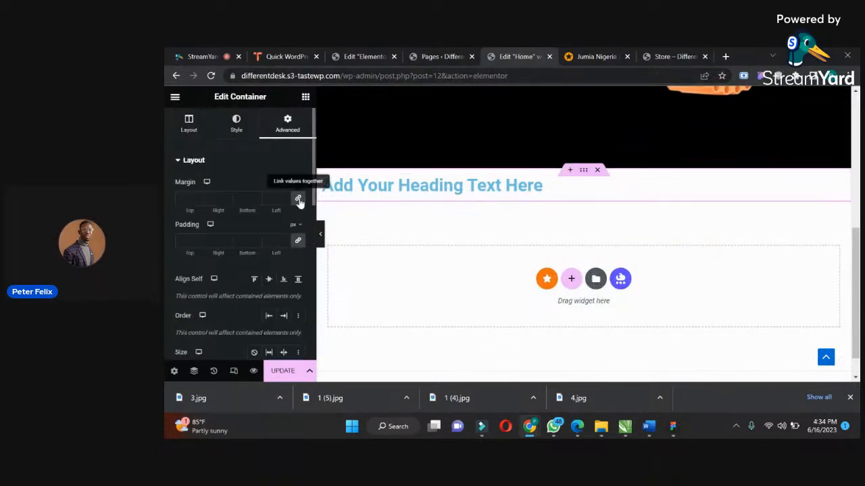
{"action": "left_click", "coordinate": [298, 239]}
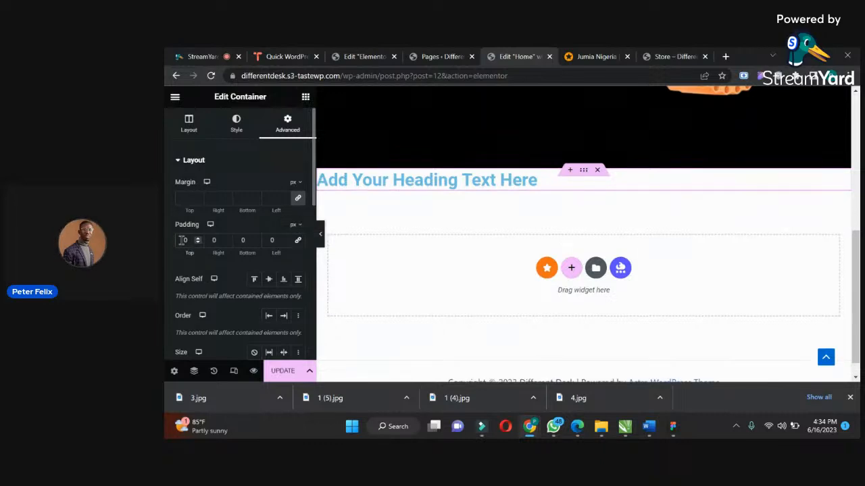
{"action": "type", "text": "100"}
{"action": "key", "text": "BackSpace"}
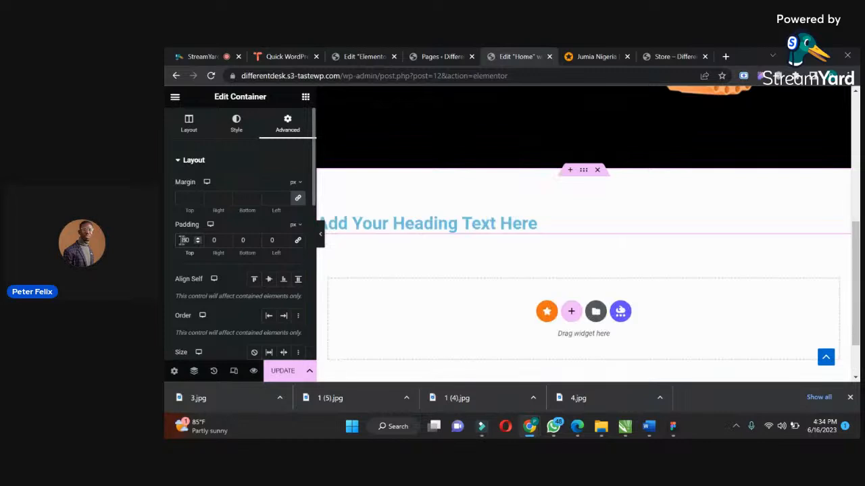
{"action": "key", "text": "BackSpace"}
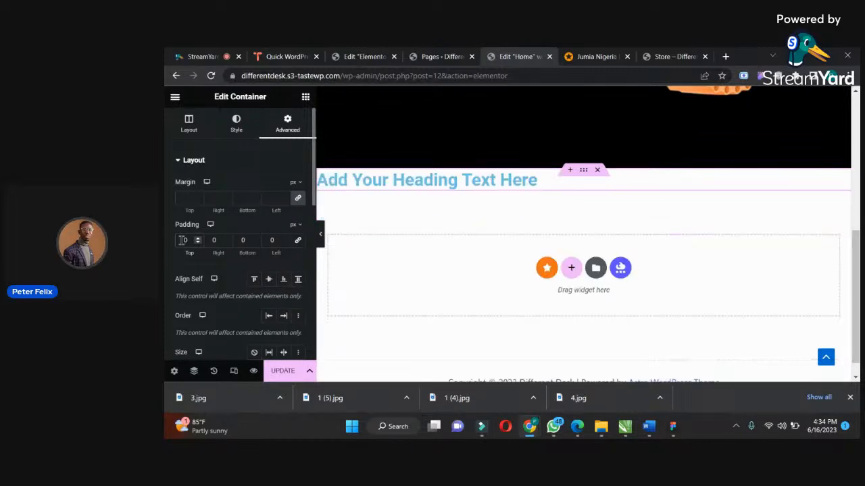
{"action": "type", "text": "4"}
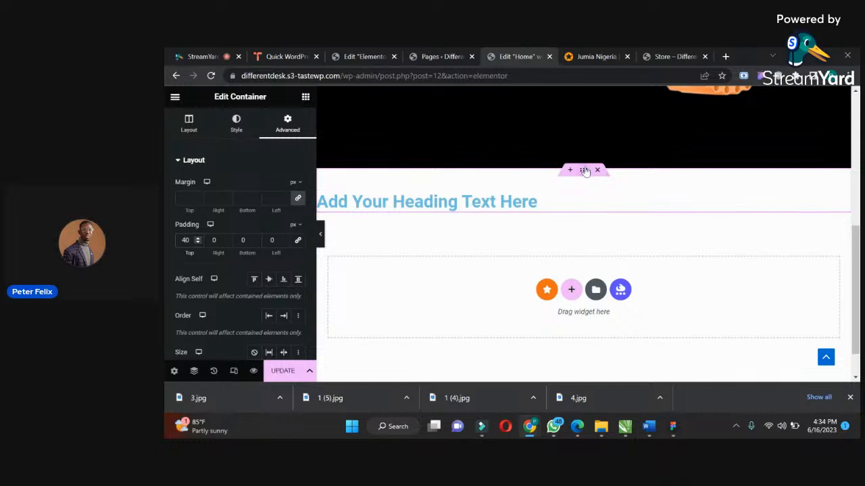
{"action": "left_click", "coordinate": [188, 121]}
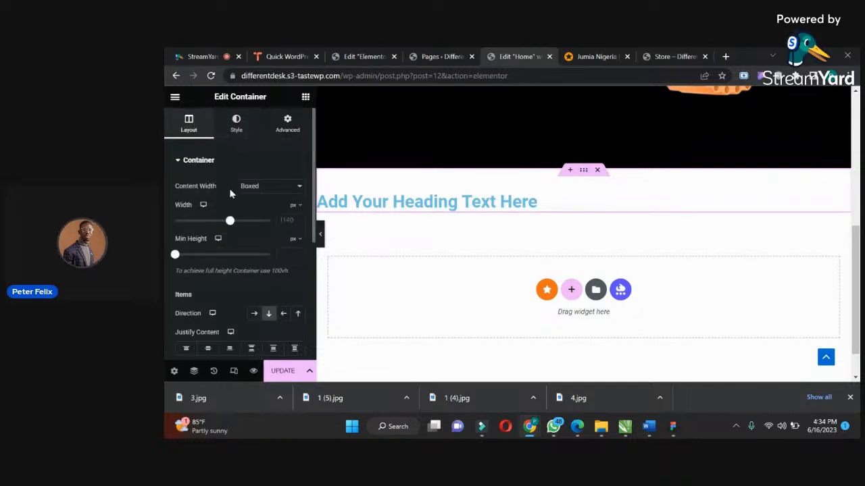
{"action": "left_click_drag", "start_coordinate": [230, 220], "coordinate": [208, 223]}
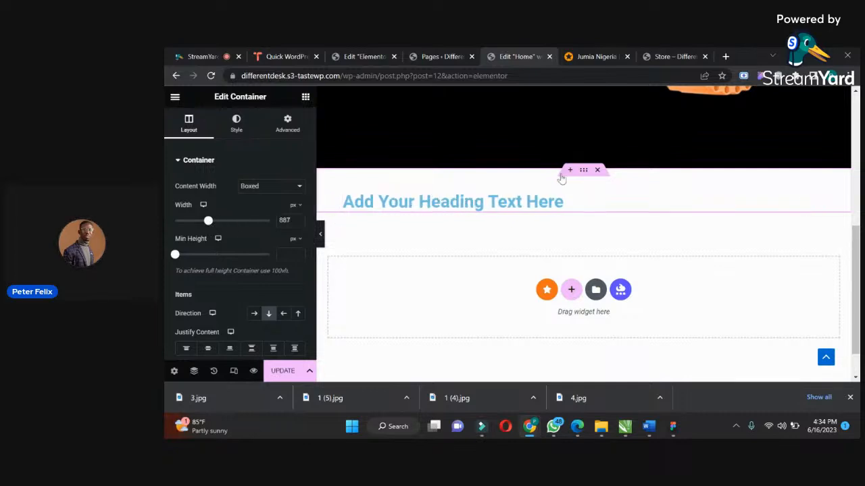
Change the new heading's text to "Latest Products".
{"action": "left_click", "coordinate": [436, 196]}
{"action": "left_click_drag", "start_coordinate": [260, 199], "coordinate": [167, 204]}
{"action": "type", "text": "Latest Products"}
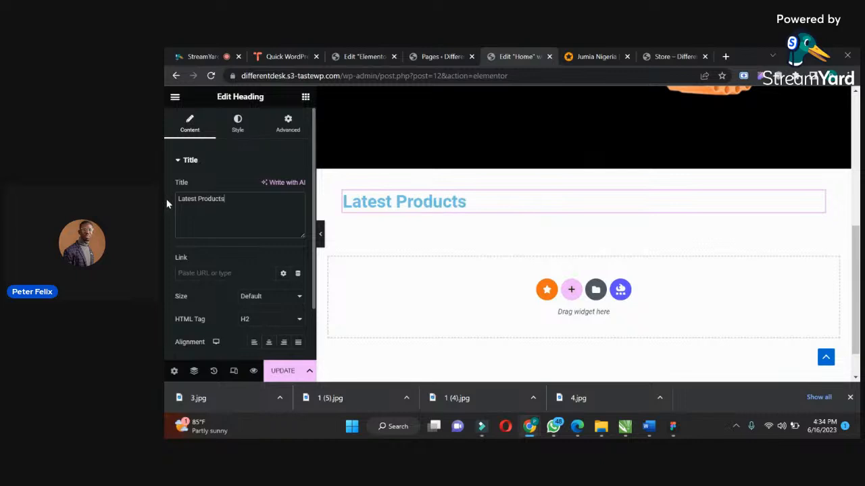
Set the Latest Products heading's text color to near-black (#1A1B1B).
{"action": "left_click", "coordinate": [238, 123]}
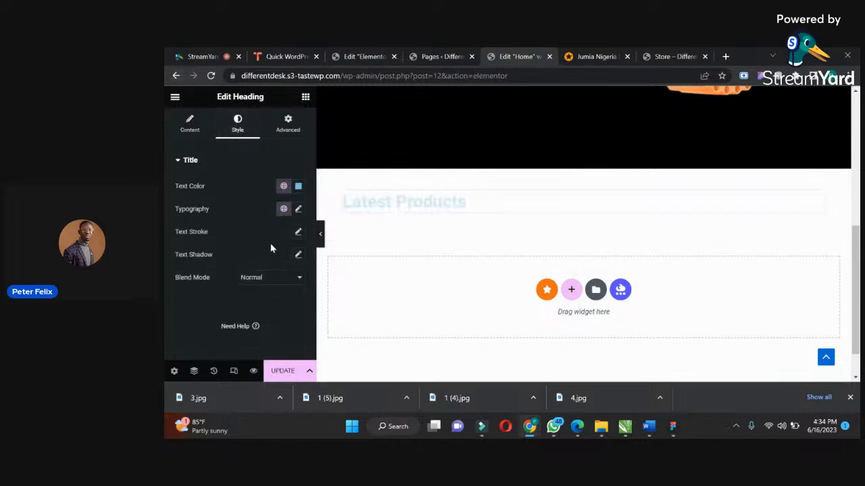
{"action": "left_click", "coordinate": [298, 186]}
{"action": "left_click_drag", "start_coordinate": [236, 283], "coordinate": [237, 304]}
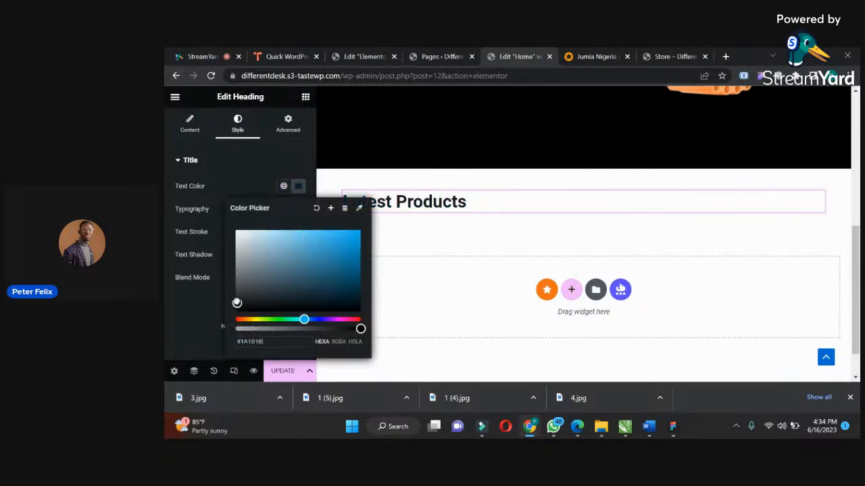
{"action": "left_click", "coordinate": [221, 275]}
Set the Latest Products heading's font size to 20 px.
{"action": "left_click", "coordinate": [299, 210]}
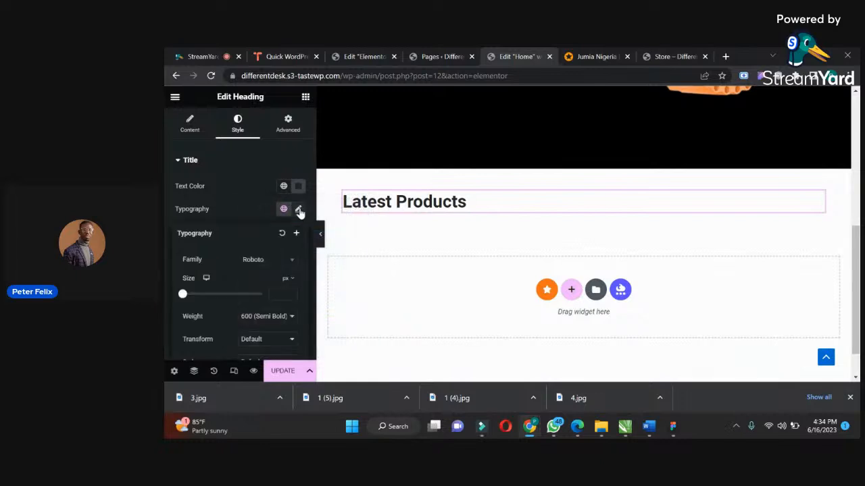
{"action": "left_click_drag", "start_coordinate": [182, 295], "coordinate": [191, 295]}
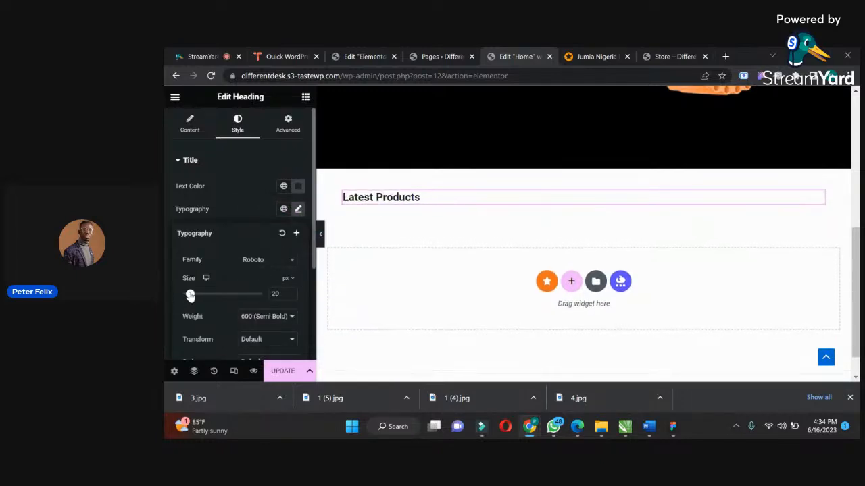
{"action": "left_click", "coordinate": [219, 167]}
{"action": "left_click_drag", "start_coordinate": [228, 212], "coordinate": [294, 168]}
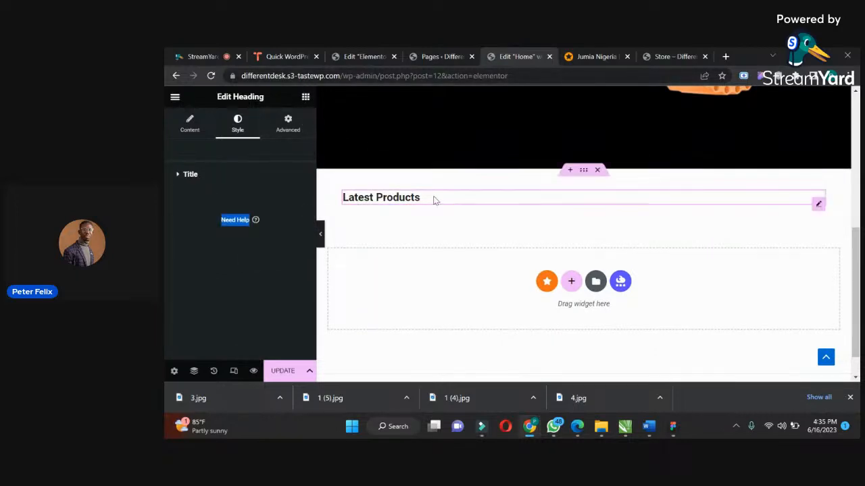
{"action": "left_click", "coordinate": [271, 177]}
Add an inner container below the Latest Products heading and save the page.
{"action": "left_click", "coordinate": [305, 98]}
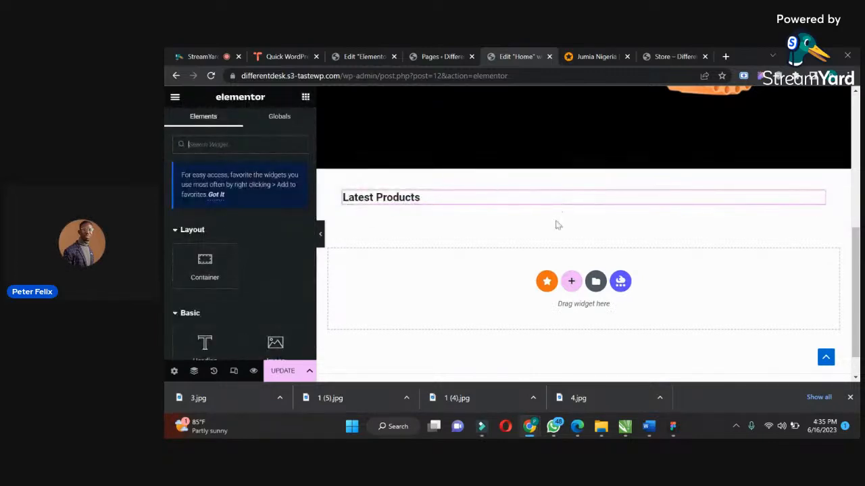
{"action": "left_click_drag", "start_coordinate": [204, 266], "coordinate": [385, 203]}
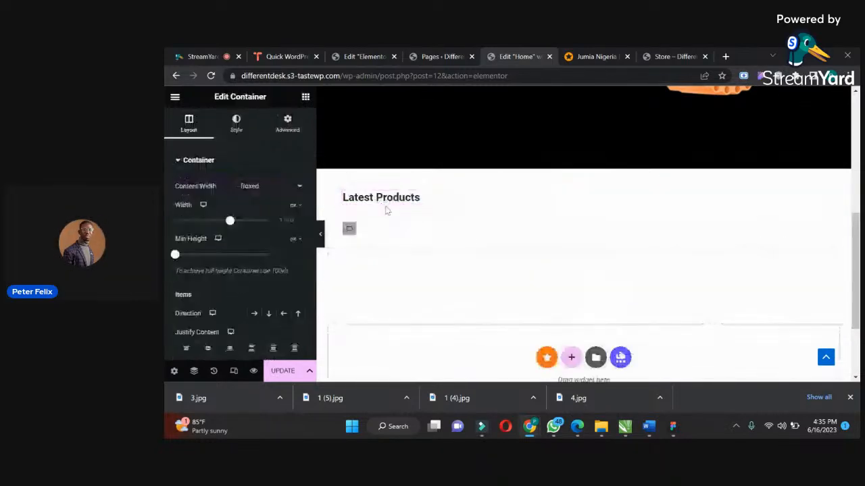
{"action": "left_click", "coordinate": [283, 370]}
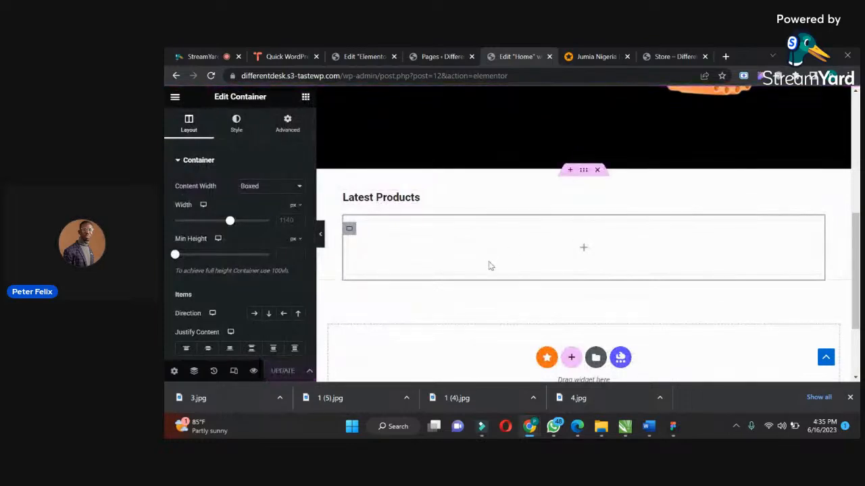
Search the widget library for "produ" and look through the product widgets.
{"action": "left_click", "coordinate": [305, 97]}
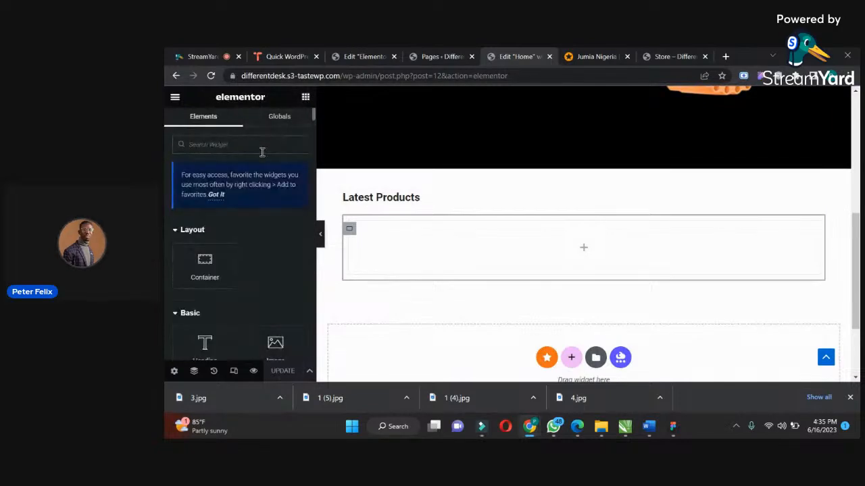
{"action": "type", "text": "produ"}
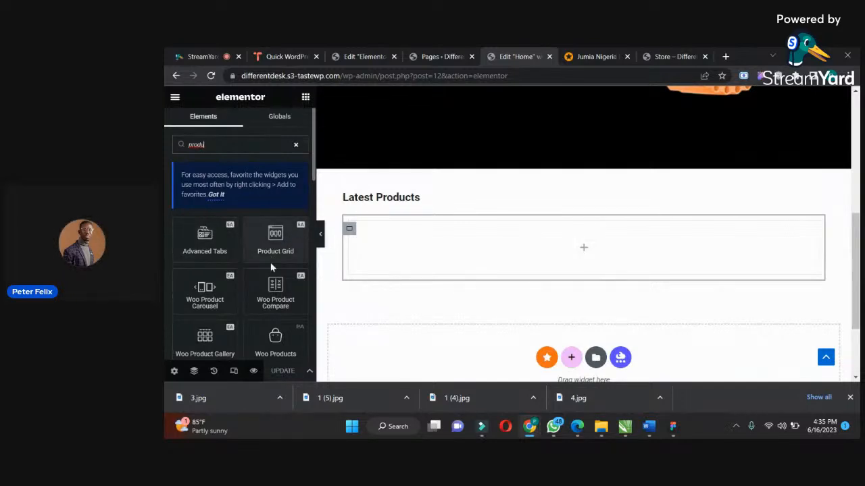
{"action": "left_click_drag", "start_coordinate": [314, 169], "coordinate": [314, 182]}
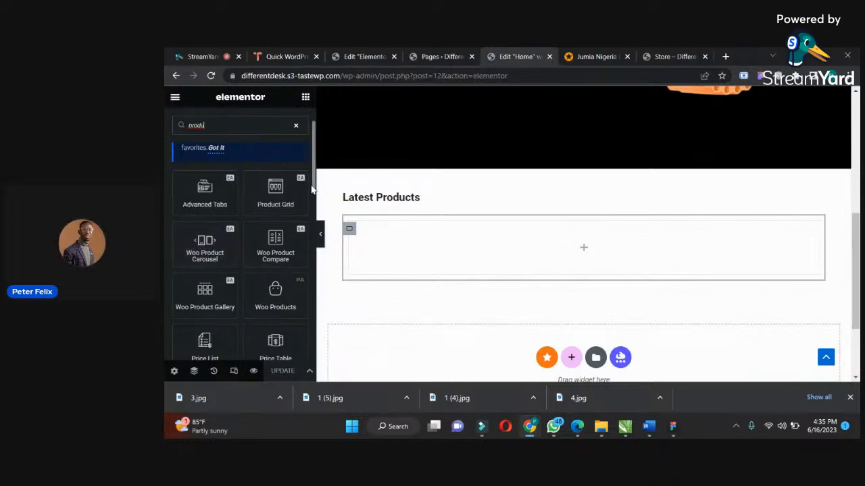
{"action": "scroll", "coordinate": [313, 189], "scroll_direction": "down", "scroll_amount": 2}
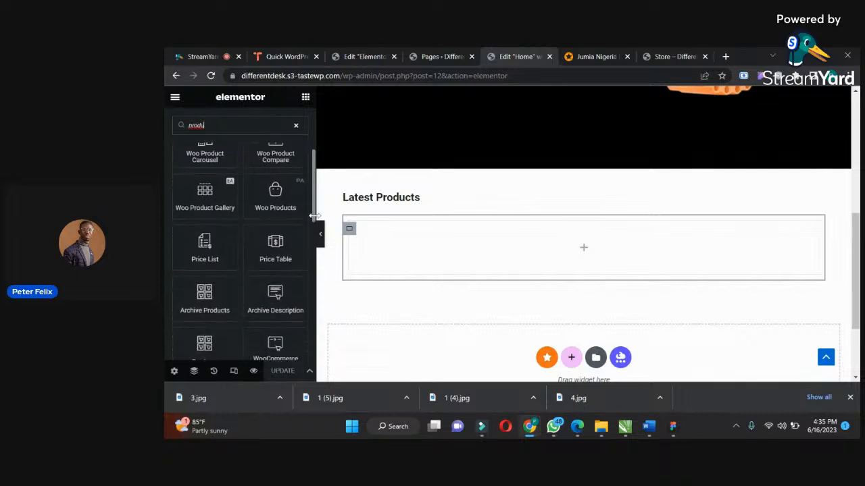
{"action": "scroll", "coordinate": [315, 229], "scroll_direction": "down", "scroll_amount": 1}
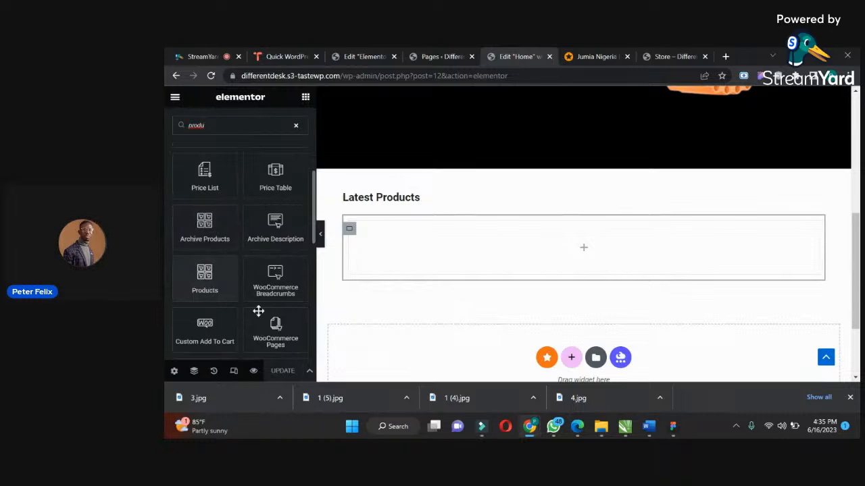
{"action": "scroll", "coordinate": [314, 225], "scroll_direction": "down", "scroll_amount": 1}
{"action": "scroll", "coordinate": [314, 236], "scroll_direction": "down", "scroll_amount": 4}
{"action": "left_click_drag", "start_coordinate": [313, 260], "coordinate": [257, 159]}
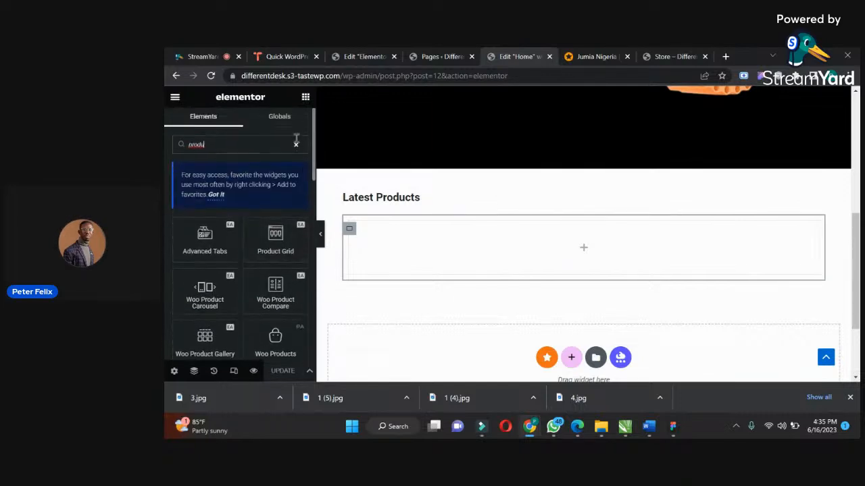
Find the Woo Product Carousel widget and place it in the empty container below the Latest Products heading.
{"action": "type", "text": "card"}
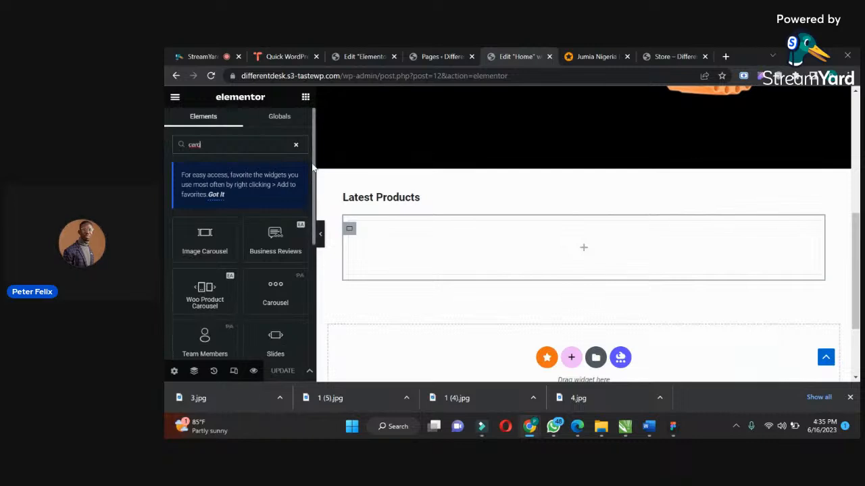
{"action": "scroll", "coordinate": [310, 172], "scroll_direction": "down", "scroll_amount": 1}
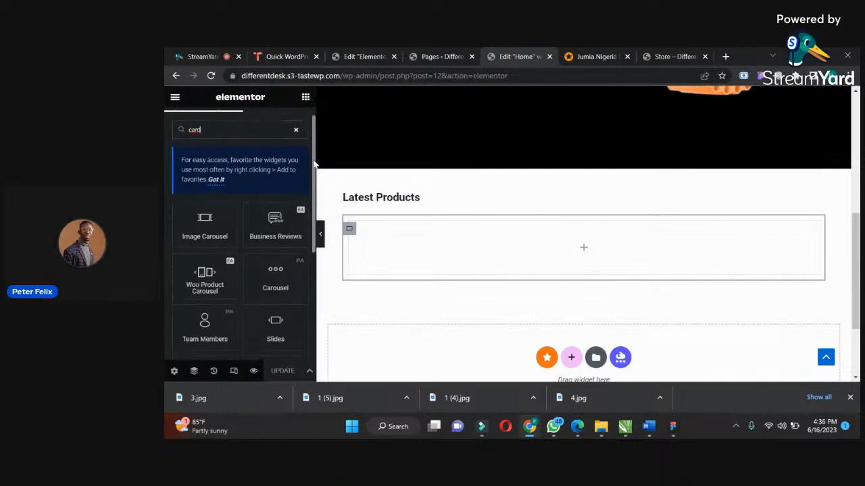
{"action": "left_click_drag", "start_coordinate": [313, 175], "coordinate": [318, 259]}
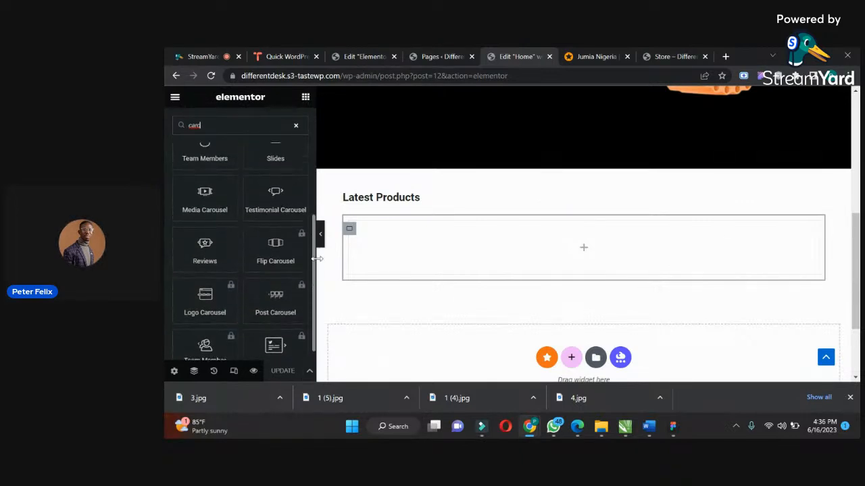
{"action": "scroll", "coordinate": [294, 187], "scroll_direction": "up", "scroll_amount": 3}
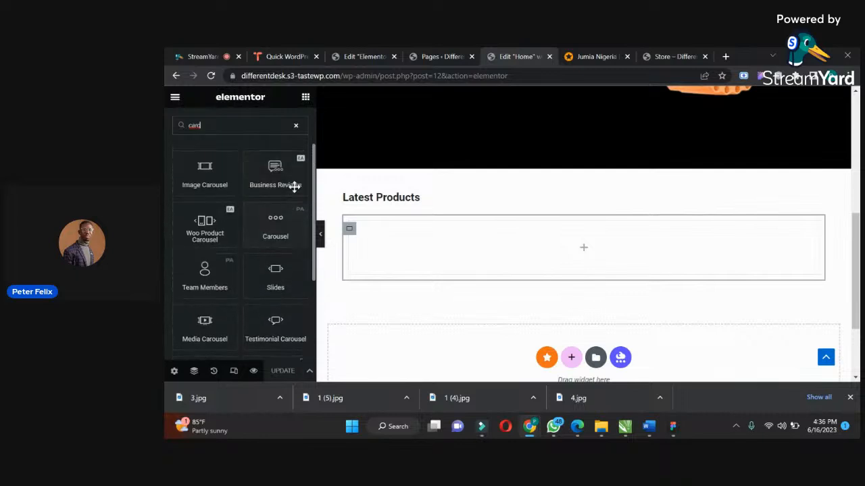
{"action": "left_click_drag", "start_coordinate": [201, 225], "coordinate": [537, 243]}
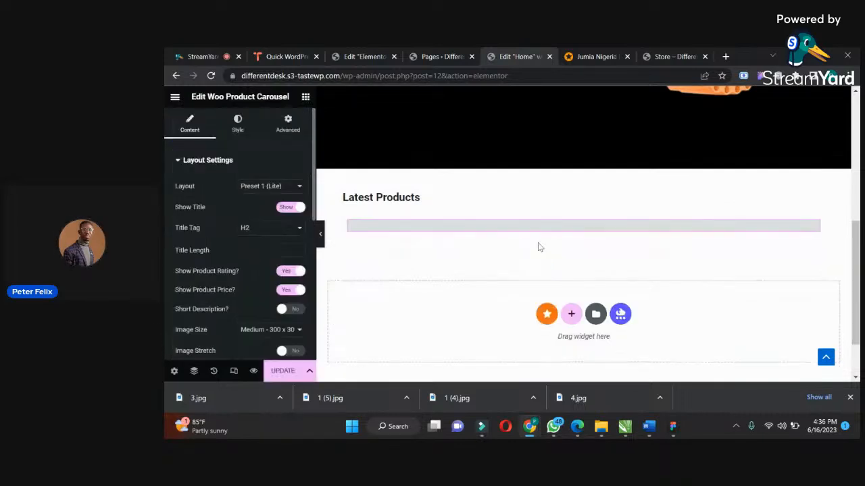
Try the Preset 2 and Preset 3 layouts on the product carousel and settle on Preset 4 (Lite).
{"action": "left_click_drag", "start_coordinate": [858, 191], "coordinate": [854, 232]}
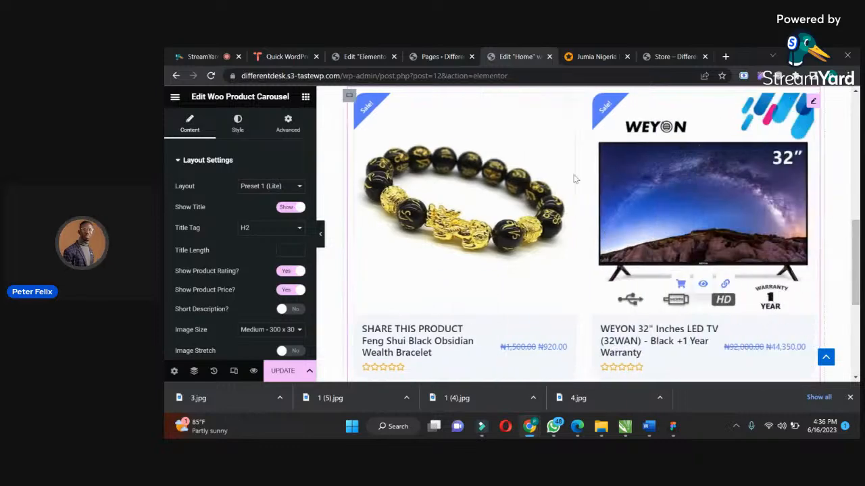
{"action": "left_click", "coordinate": [271, 188]}
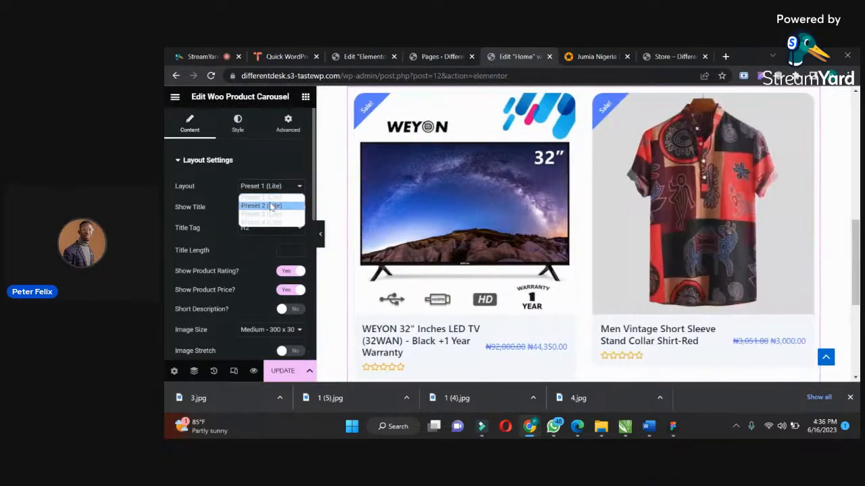
{"action": "left_click", "coordinate": [271, 207]}
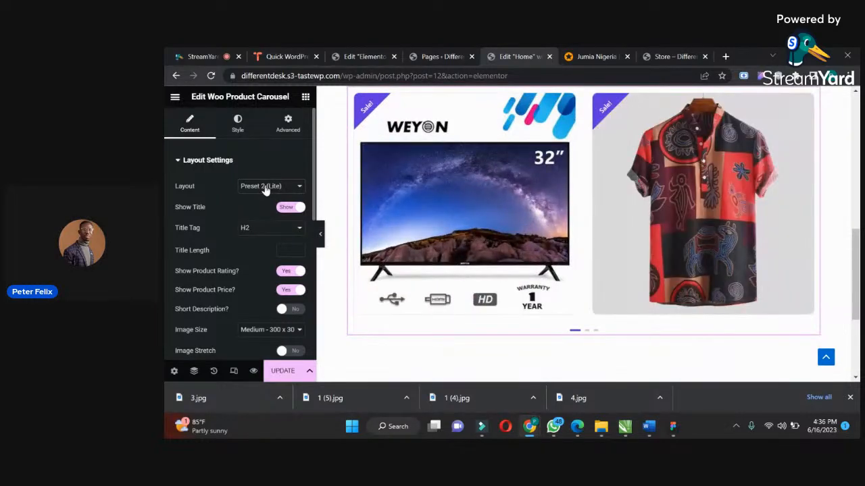
{"action": "left_click", "coordinate": [265, 191]}
{"action": "left_click", "coordinate": [267, 216]}
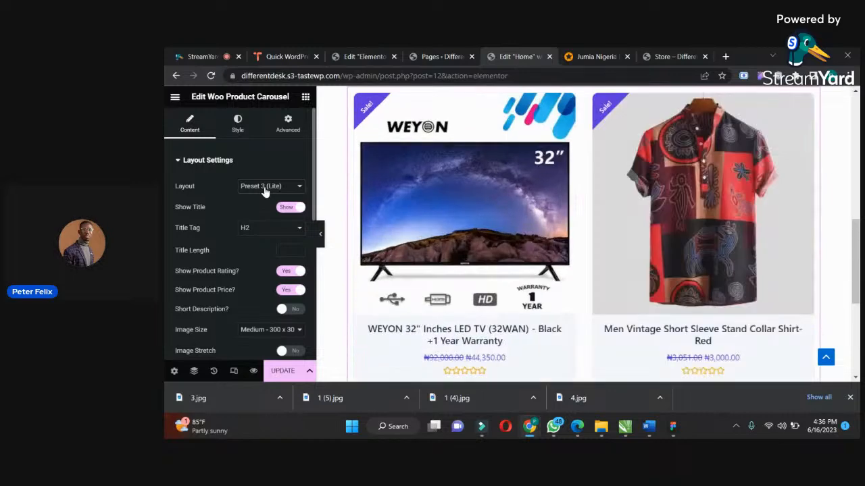
{"action": "left_click", "coordinate": [265, 191]}
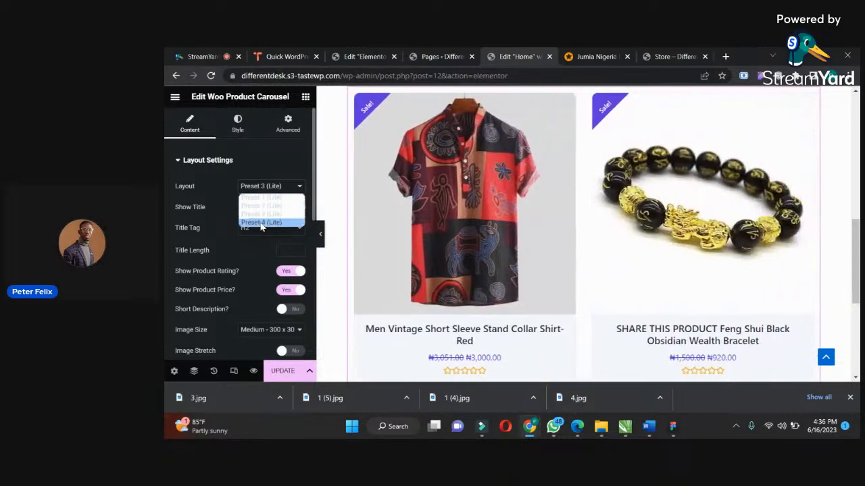
{"action": "left_click", "coordinate": [261, 227]}
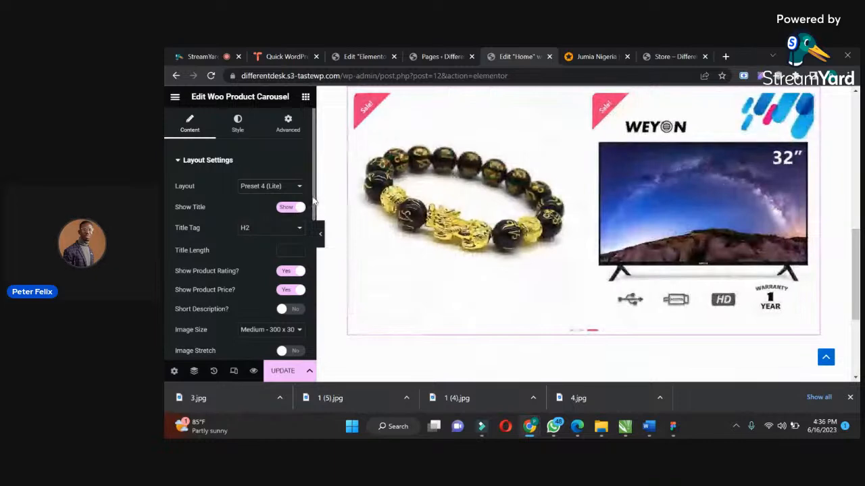
Review the product carousel's remaining layout settings, including image size, quick view and clickable options.
{"action": "left_click_drag", "start_coordinate": [313, 203], "coordinate": [315, 225]}
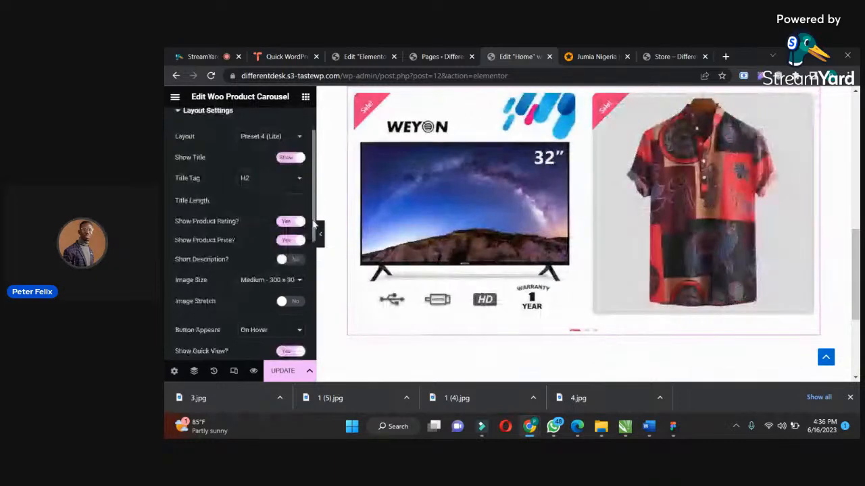
{"action": "scroll", "coordinate": [284, 193], "scroll_direction": "down", "scroll_amount": 1}
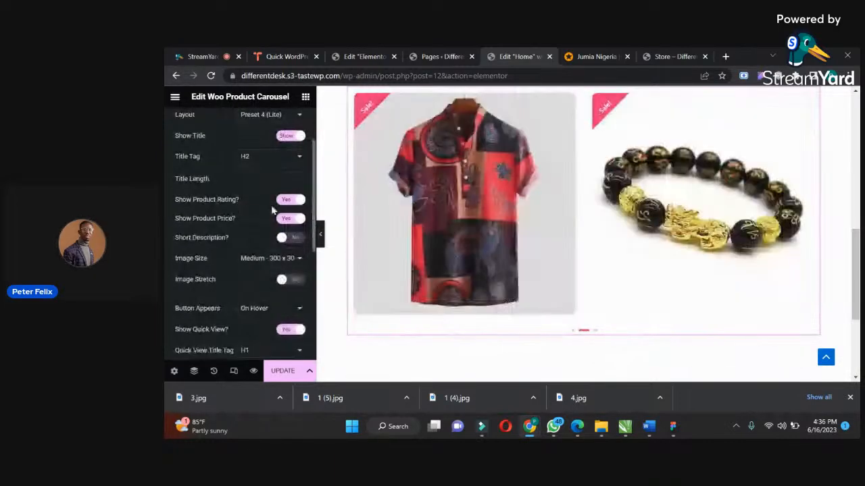
{"action": "mouse_move", "coordinate": [441, 227]}
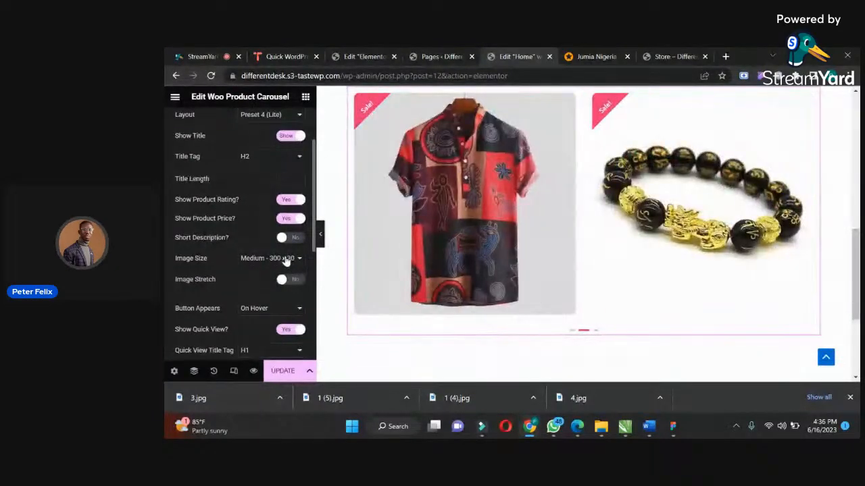
{"action": "scroll", "coordinate": [314, 267], "scroll_direction": "down", "scroll_amount": 2}
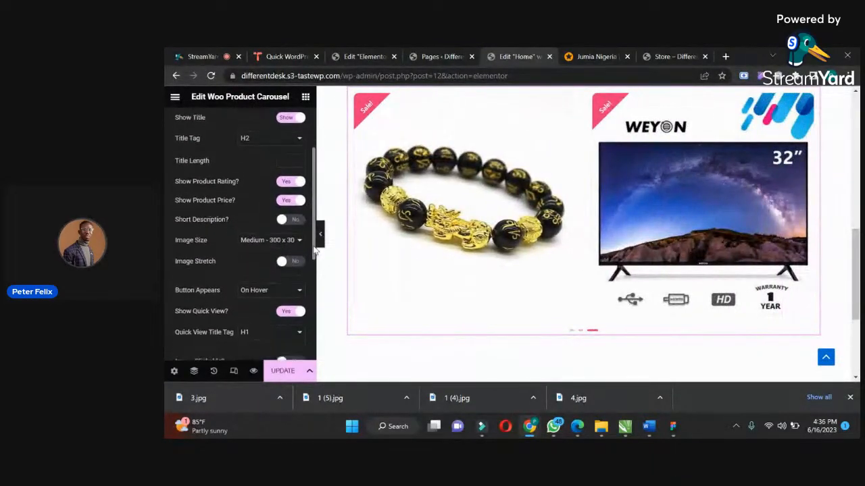
{"action": "scroll", "coordinate": [313, 277], "scroll_direction": "down", "scroll_amount": 1}
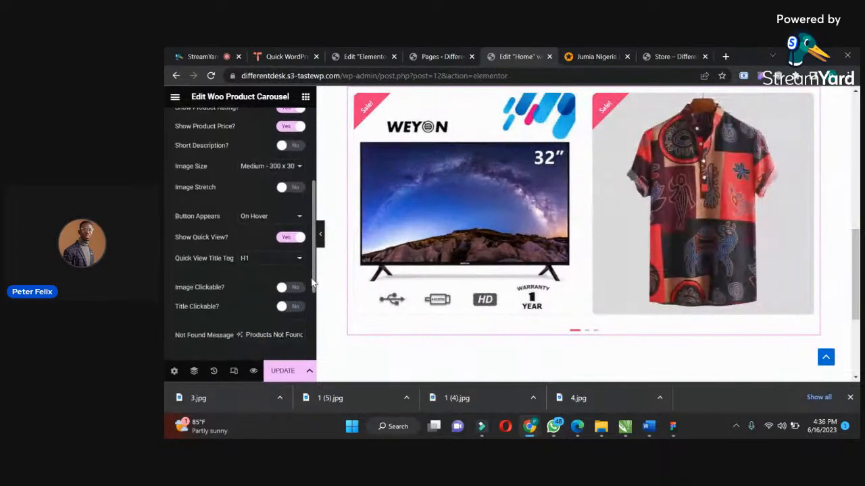
{"action": "scroll", "coordinate": [310, 285], "scroll_direction": "down", "scroll_amount": 2}
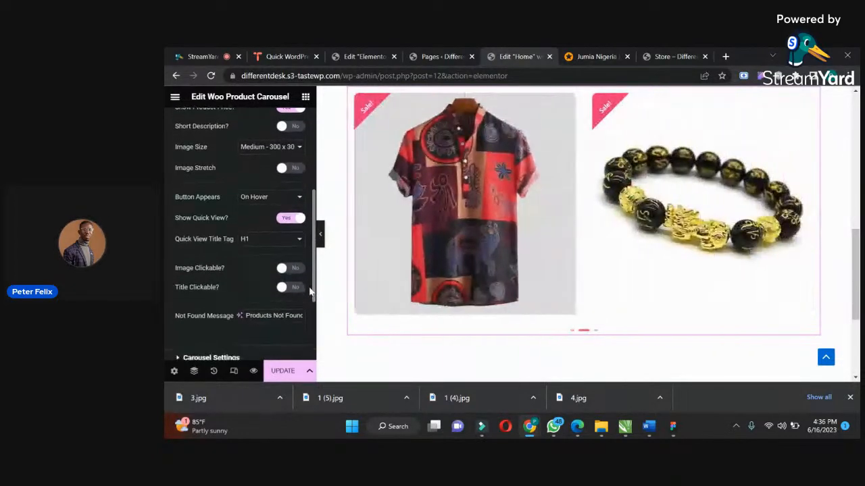
{"action": "scroll", "coordinate": [308, 300], "scroll_direction": "down", "scroll_amount": 3}
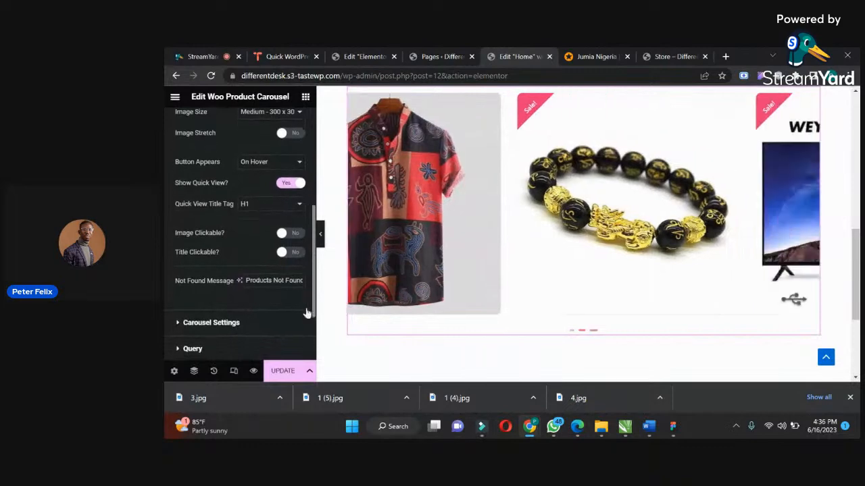
{"action": "scroll", "coordinate": [271, 304], "scroll_direction": "down", "scroll_amount": 1}
Set the product carousel's number of visible products to 3 in its carousel settings.
{"action": "left_click", "coordinate": [206, 249]}
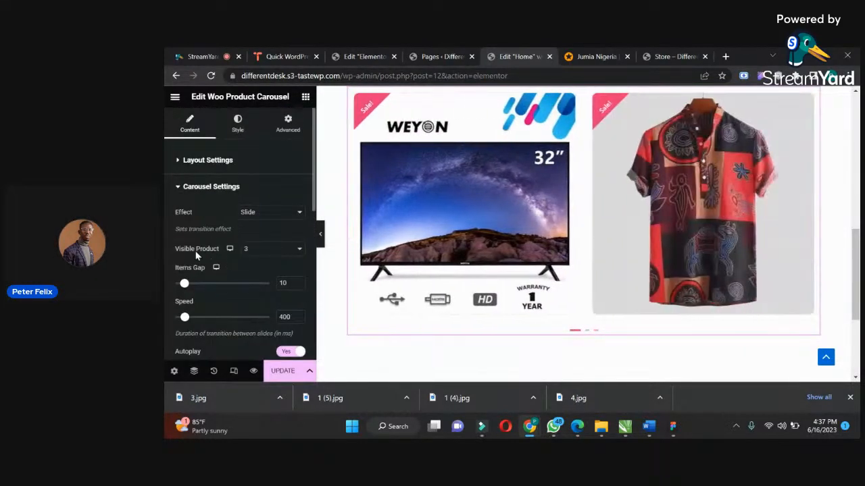
{"action": "left_click", "coordinate": [259, 250]}
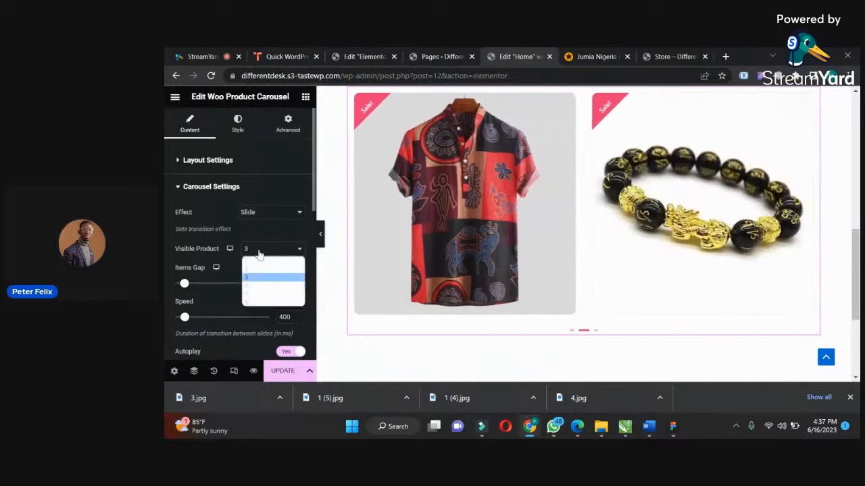
{"action": "left_click", "coordinate": [258, 277]}
Save the page and open the live site's Home page to check the new section.
{"action": "left_click", "coordinate": [274, 378]}
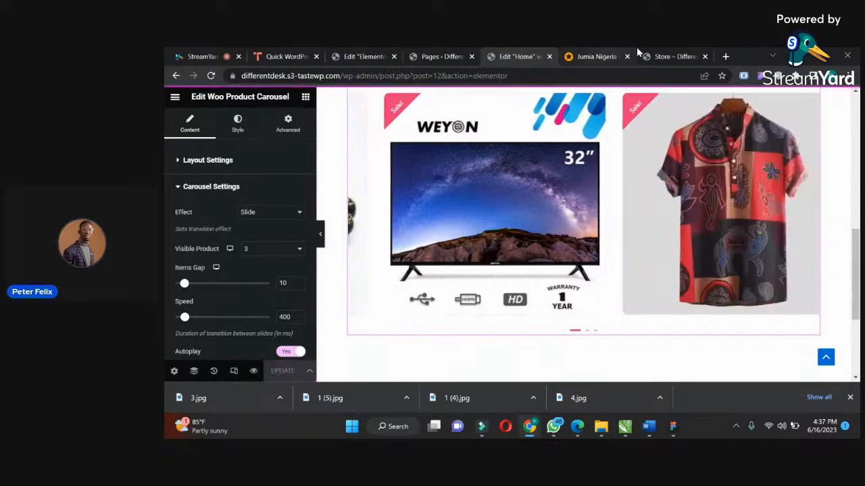
{"action": "left_click", "coordinate": [653, 54]}
{"action": "left_click", "coordinate": [624, 132]}
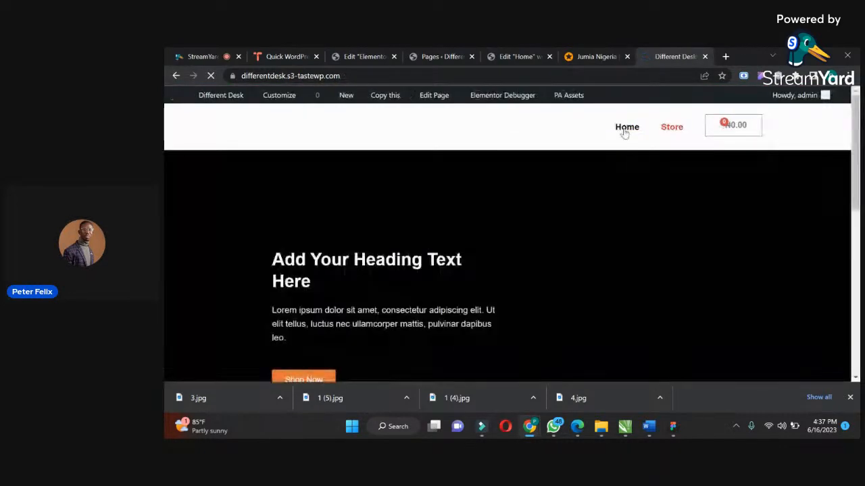
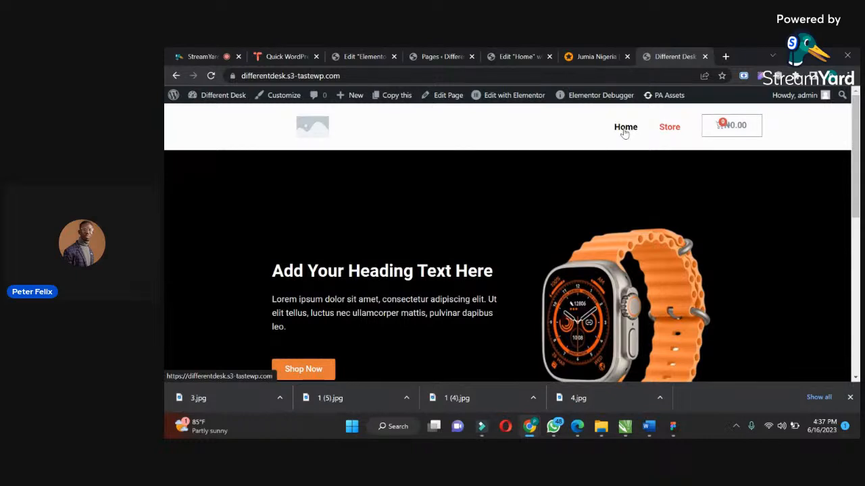
Add the WEYON 32" LED TV to the cart from the Latest Products carousel and proceed from the cart to checkout.
{"action": "left_click_drag", "start_coordinate": [856, 105], "coordinate": [836, 278]}
{"action": "mouse_move", "coordinate": [365, 246]}
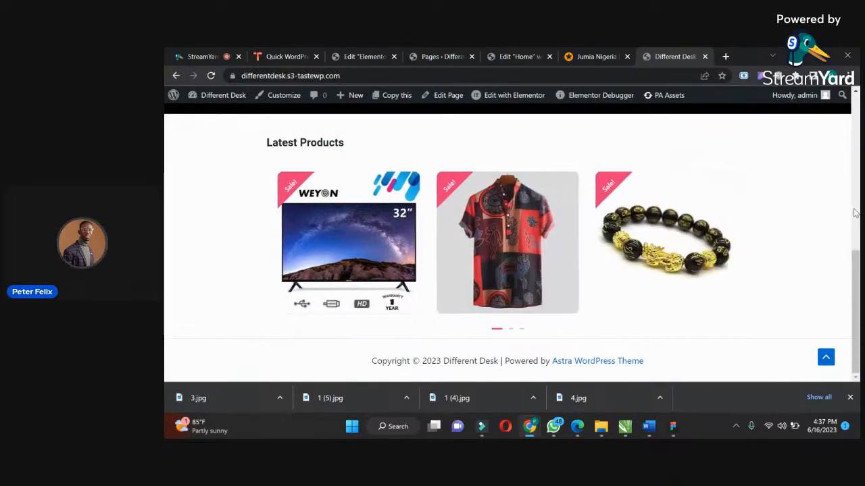
{"action": "mouse_move", "coordinate": [613, 301]}
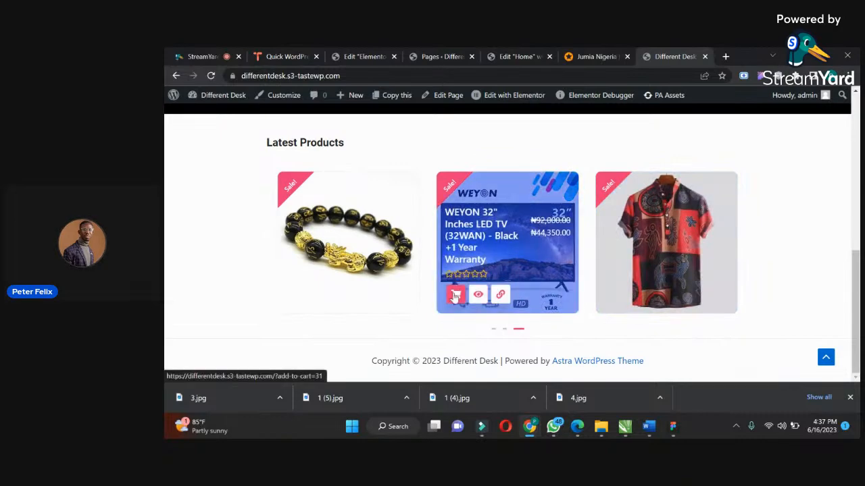
{"action": "left_click_drag", "start_coordinate": [857, 267], "coordinate": [858, 106]}
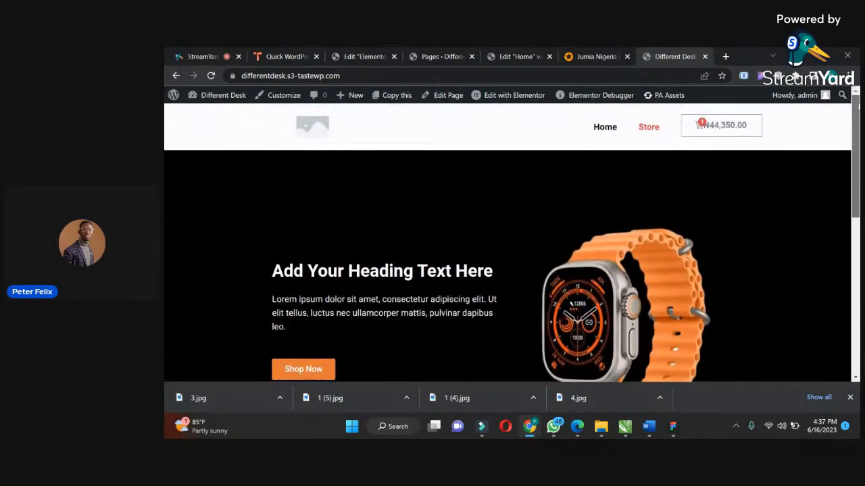
{"action": "left_click", "coordinate": [716, 129]}
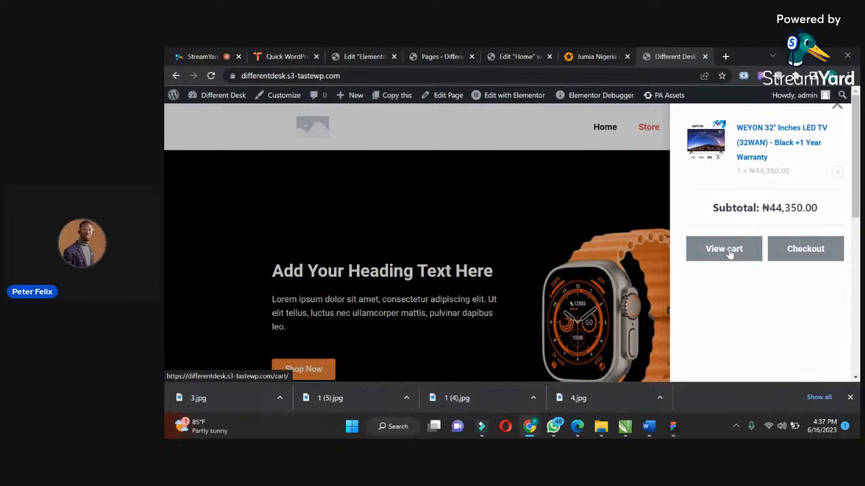
{"action": "left_click", "coordinate": [799, 250]}
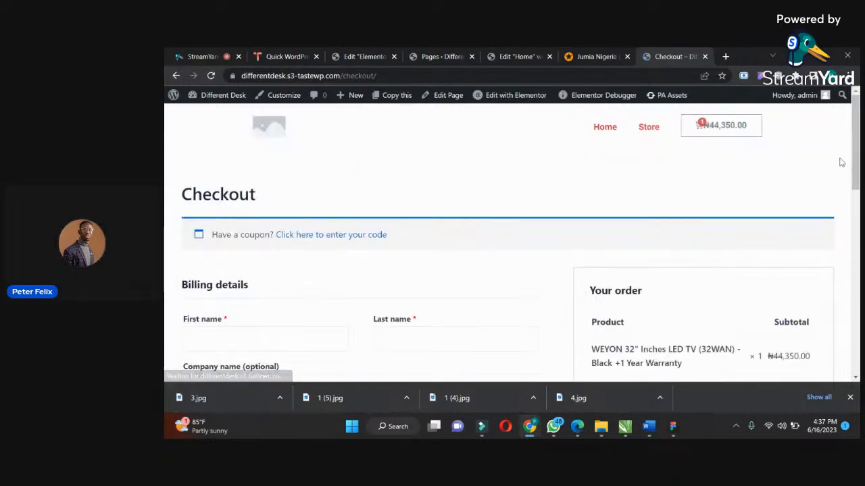
Review the checkout page's billing details, order summary and payment section.
{"action": "scroll", "coordinate": [834, 227], "scroll_direction": "down", "scroll_amount": 4}
{"action": "scroll", "coordinate": [830, 234], "scroll_direction": "up", "scroll_amount": 2}
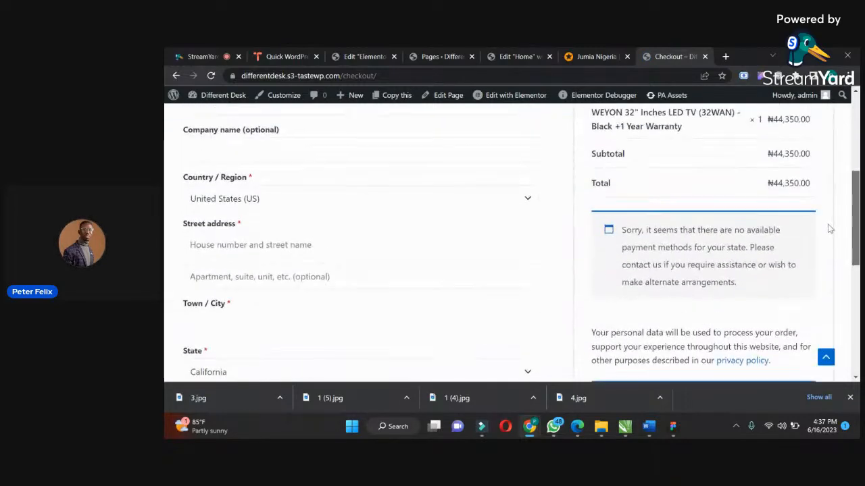
{"action": "scroll", "coordinate": [818, 194], "scroll_direction": "down", "scroll_amount": 1}
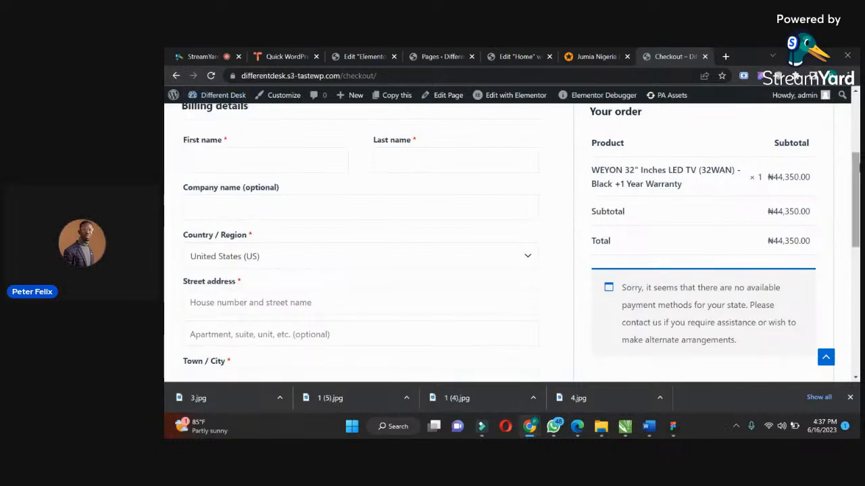
{"action": "scroll", "coordinate": [674, 117], "scroll_direction": "up", "scroll_amount": 4}
Return to the Home page, check the cart's contents and look over the Latest Products carousel again.
{"action": "left_click", "coordinate": [605, 128]}
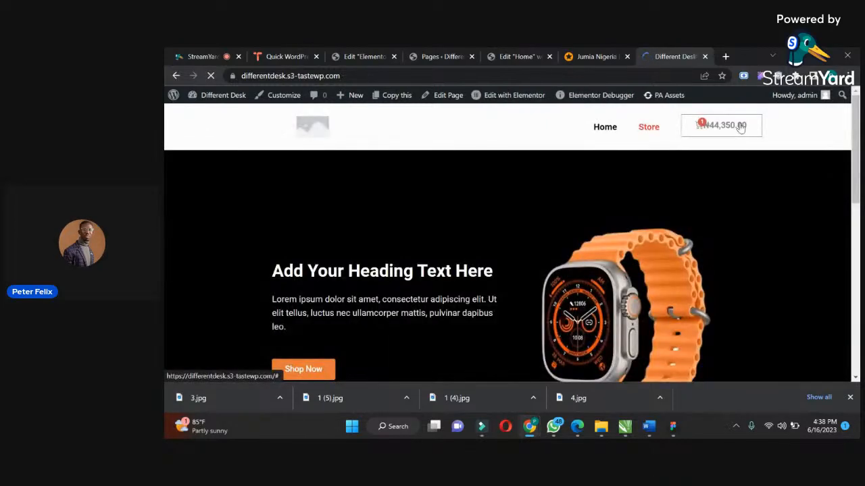
{"action": "left_click", "coordinate": [722, 127]}
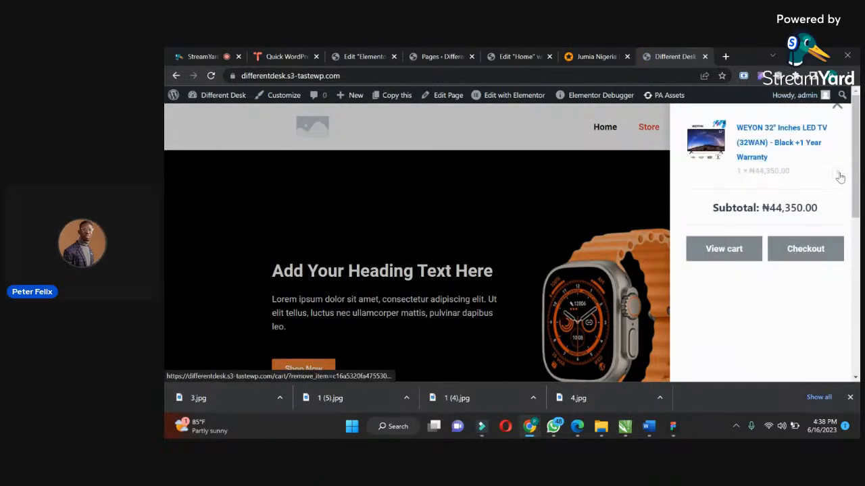
{"action": "left_click", "coordinate": [650, 130]}
{"action": "scroll", "coordinate": [857, 148], "scroll_direction": "down", "scroll_amount": 1}
{"action": "left_click_drag", "start_coordinate": [856, 149], "coordinate": [846, 303]}
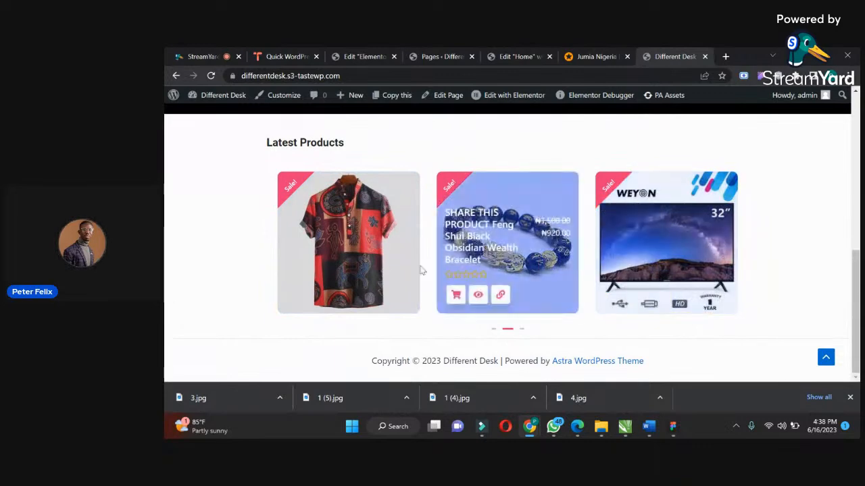
Examine the Jumia homepage's category grid, Flash Sales countdown and Top Anniversary Deals section for layout ideas.
{"action": "left_click", "coordinate": [594, 57]}
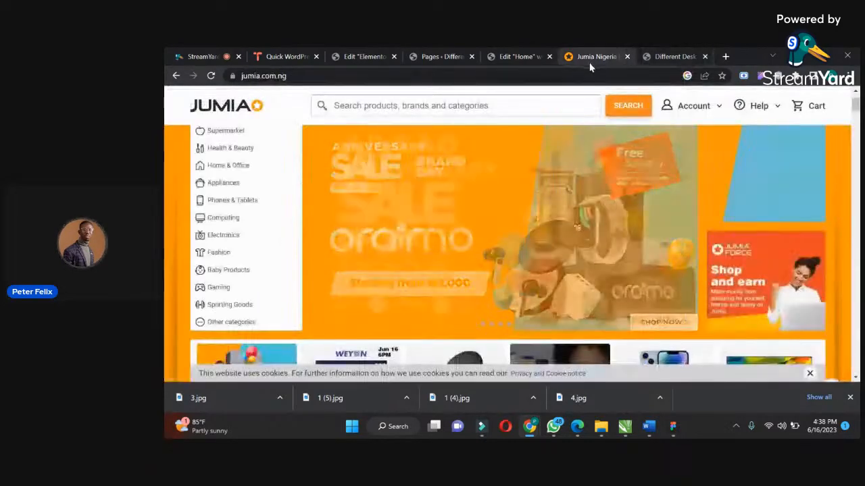
{"action": "mouse_move", "coordinate": [856, 106]}
{"action": "left_mouse_down"}
{"action": "mouse_move", "coordinate": [855, 129]}
{"action": "mouse_move", "coordinate": [856, 116]}
{"action": "left_mouse_up"}
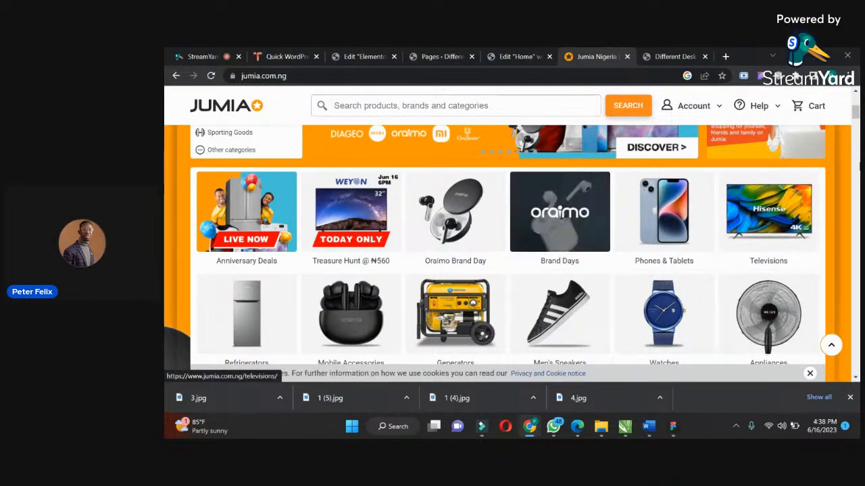
{"action": "left_click_drag", "start_coordinate": [856, 113], "coordinate": [855, 133]}
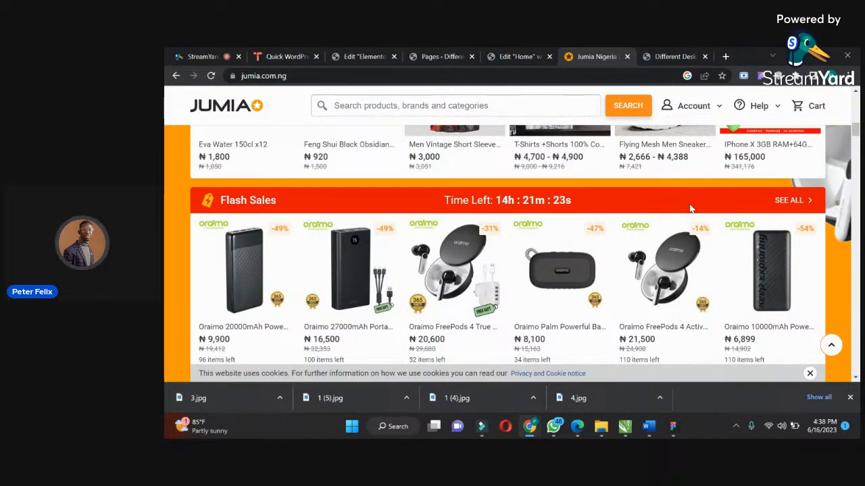
{"action": "left_click_drag", "start_coordinate": [448, 198], "coordinate": [591, 200]}
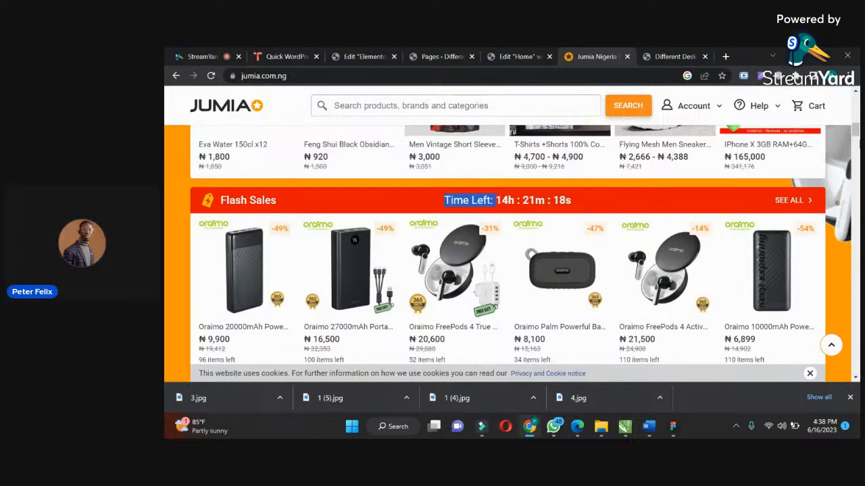
{"action": "left_click_drag", "start_coordinate": [856, 131], "coordinate": [856, 139]}
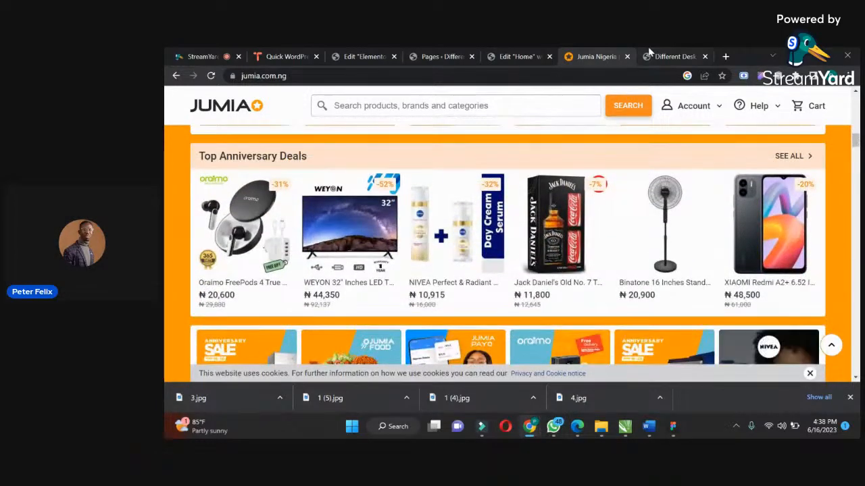
In the Home page editor, add a single-column container below the product carousel and set its boxed width to 830 px.
{"action": "left_click", "coordinate": [523, 57]}
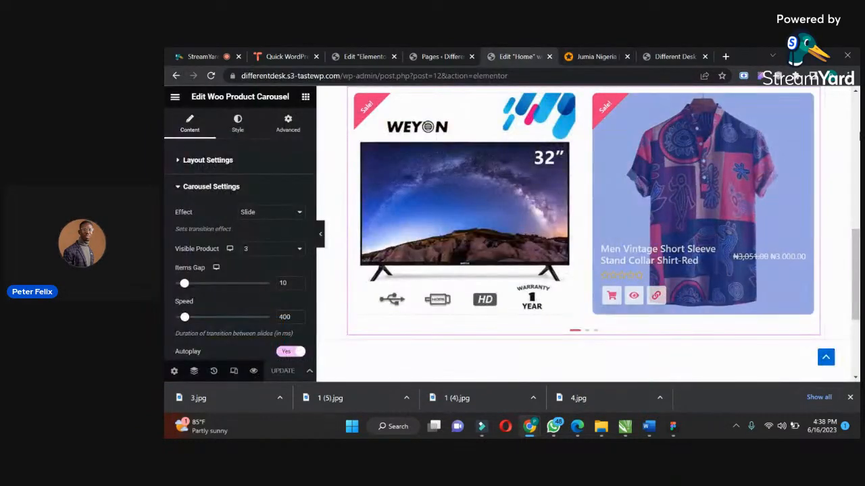
{"action": "scroll", "coordinate": [560, 265], "scroll_direction": "down", "scroll_amount": 3}
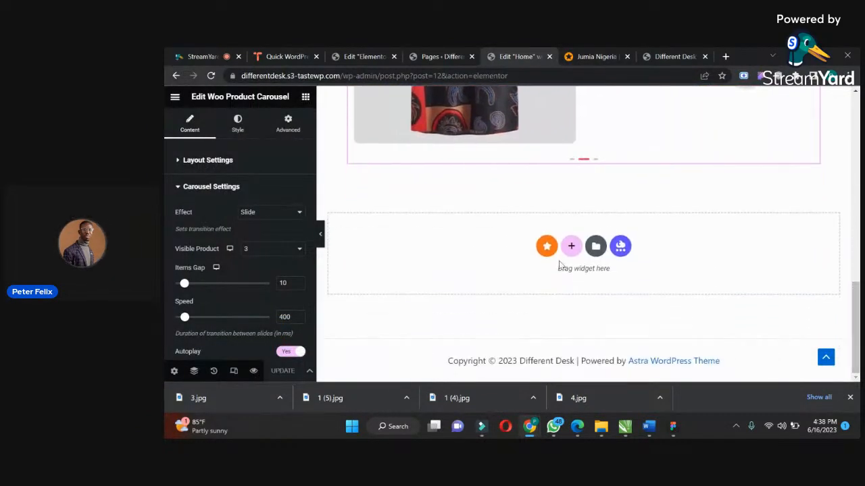
{"action": "left_click", "coordinate": [571, 247]}
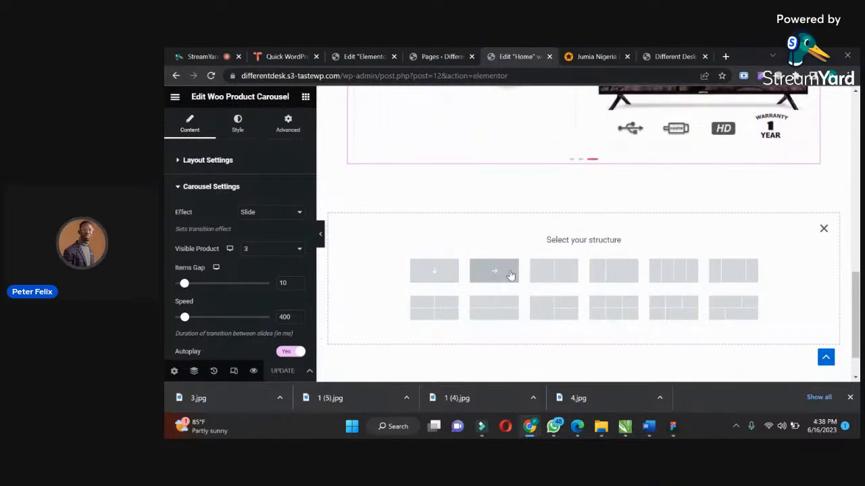
{"action": "left_click", "coordinate": [424, 268]}
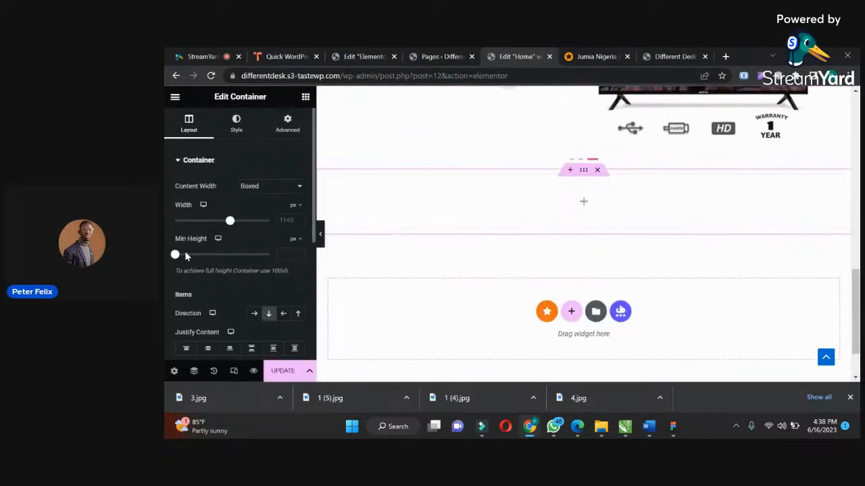
{"action": "left_click_drag", "start_coordinate": [231, 223], "coordinate": [218, 228]}
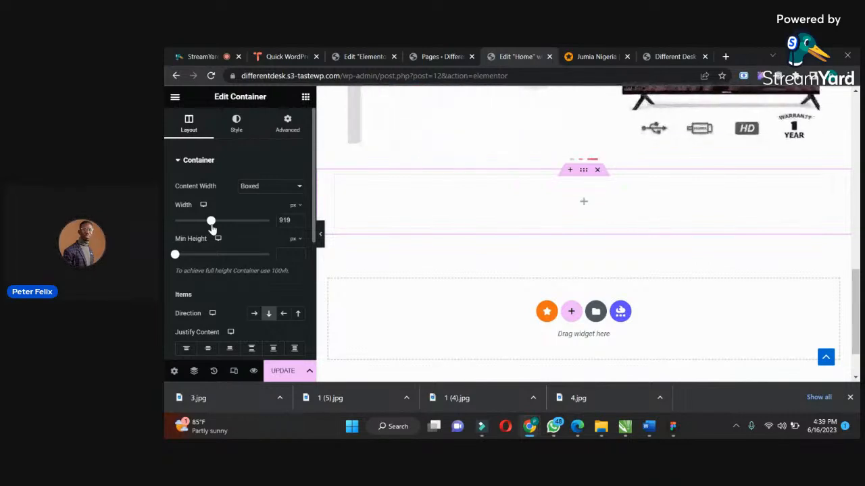
{"action": "left_click_drag", "start_coordinate": [212, 230], "coordinate": [209, 229]}
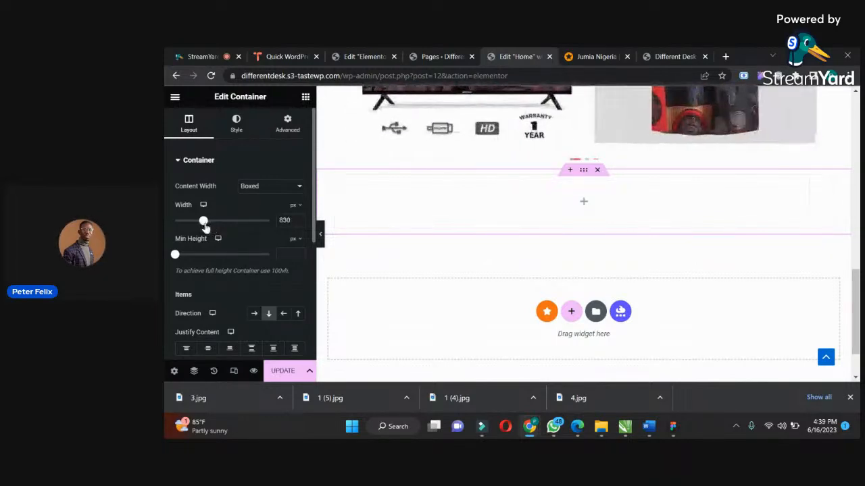
Browse the available widgets and look over the page layout around the new empty container.
{"action": "left_click", "coordinate": [305, 97]}
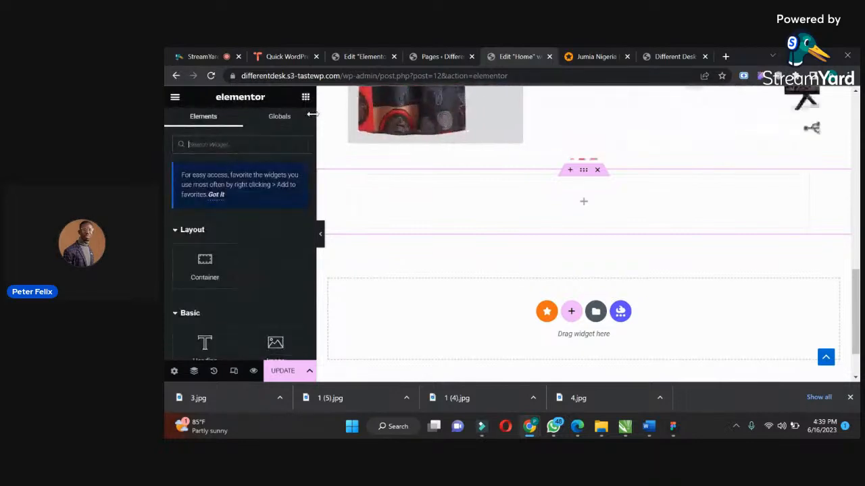
{"action": "left_click_drag", "start_coordinate": [313, 117], "coordinate": [312, 123]}
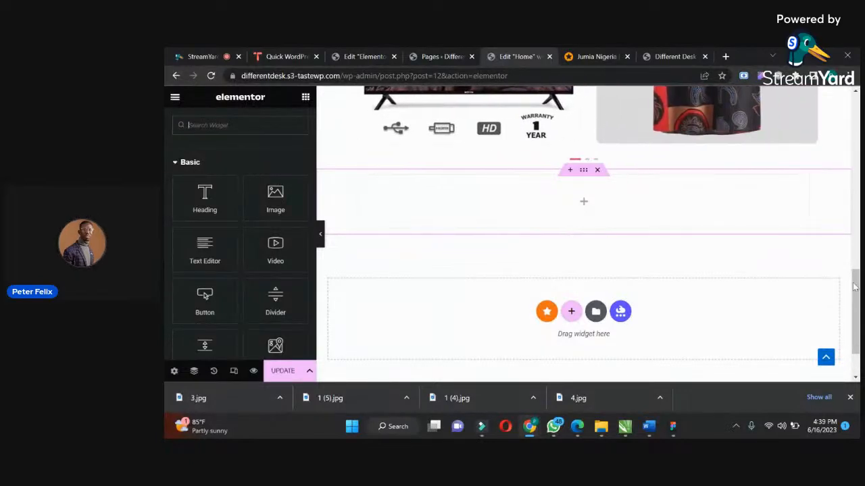
{"action": "scroll", "coordinate": [835, 198], "scroll_direction": "up", "scroll_amount": 5}
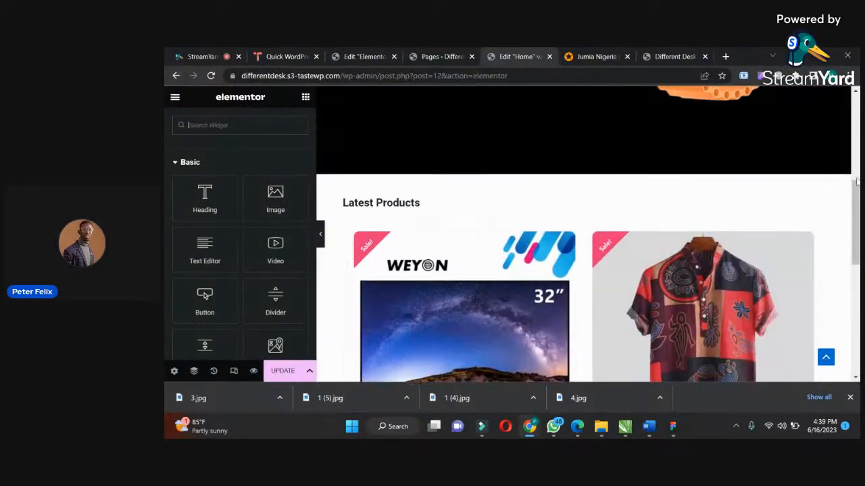
{"action": "scroll", "coordinate": [841, 244], "scroll_direction": "down", "scroll_amount": 5}
{"action": "scroll", "coordinate": [847, 297], "scroll_direction": "down", "scroll_amount": 1}
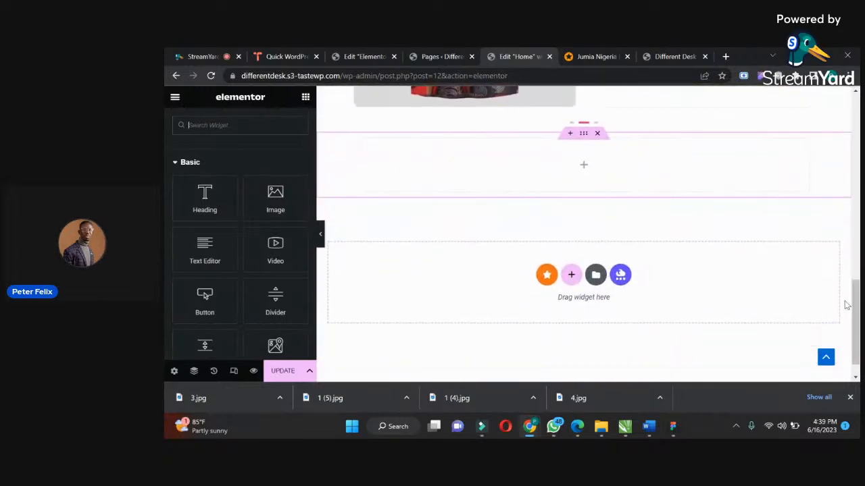
{"action": "scroll", "coordinate": [313, 125], "scroll_direction": "down", "scroll_amount": 3}
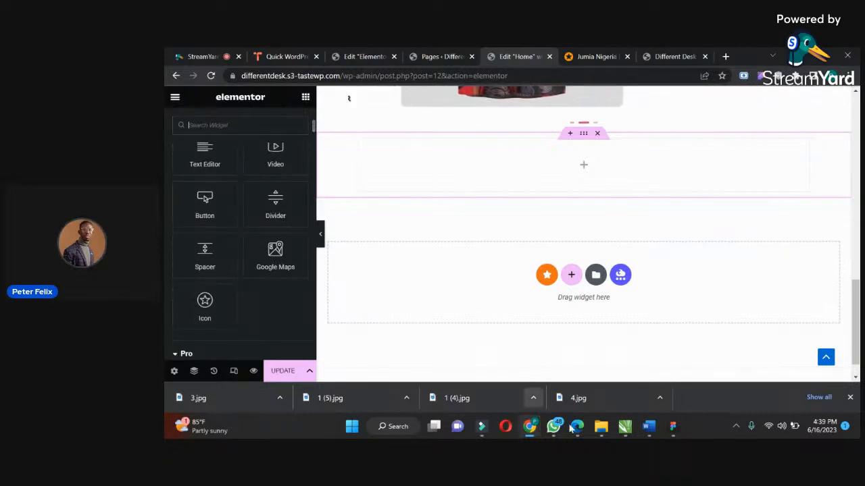
Switch to Edge and examine the PM Accessories homepage's promo banners, product pairs and Women's and Men's Collection sections.
{"action": "left_click", "coordinate": [577, 426]}
{"action": "left_click_drag", "start_coordinate": [825, 132], "coordinate": [825, 180]}
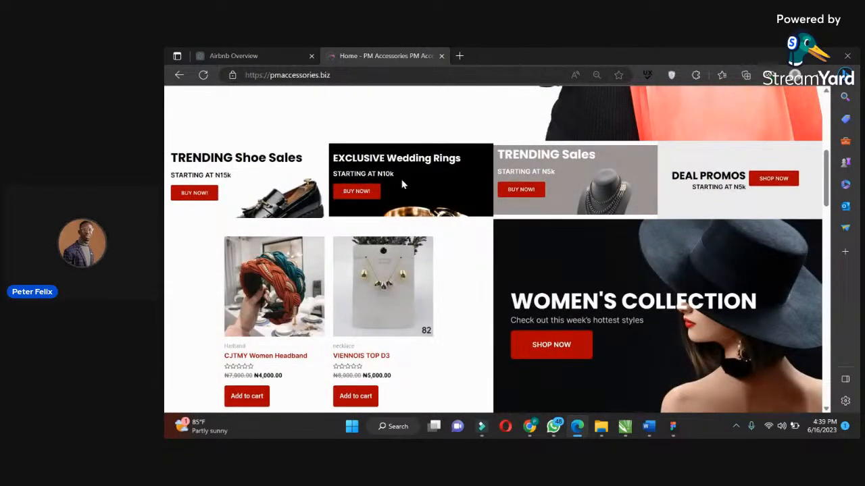
{"action": "left_click_drag", "start_coordinate": [826, 174], "coordinate": [825, 204]}
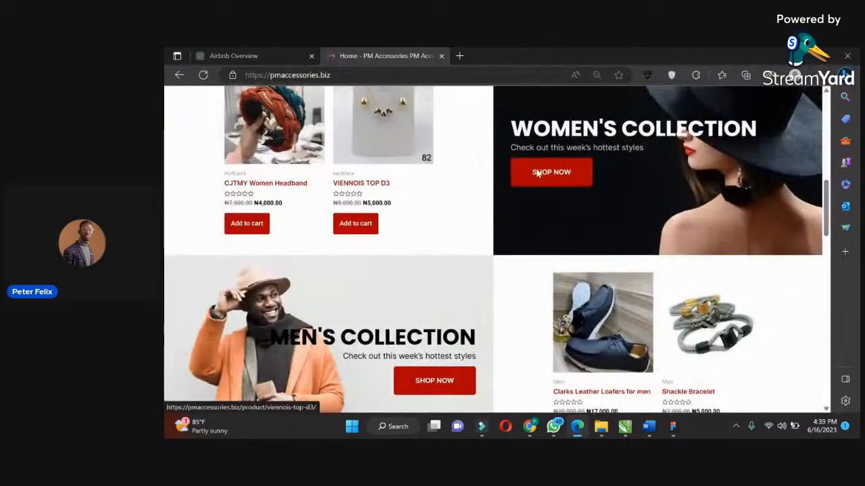
{"action": "left_click_drag", "start_coordinate": [826, 191], "coordinate": [826, 179]}
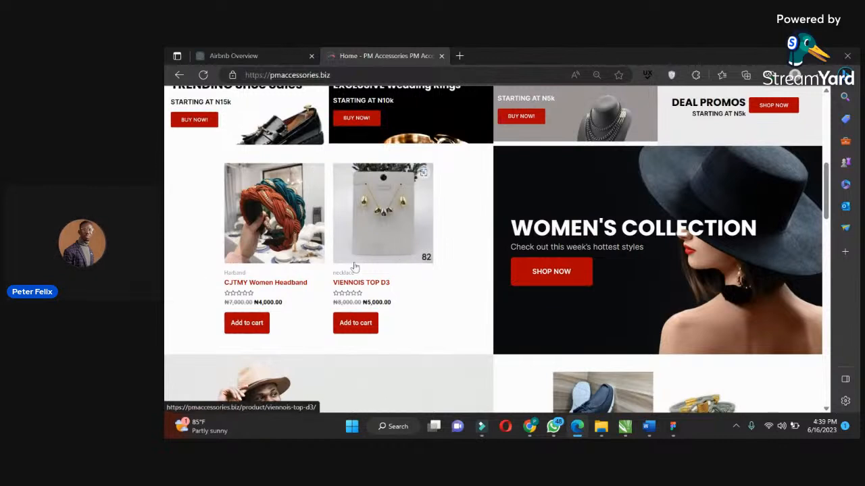
{"action": "right_click", "coordinate": [541, 205]}
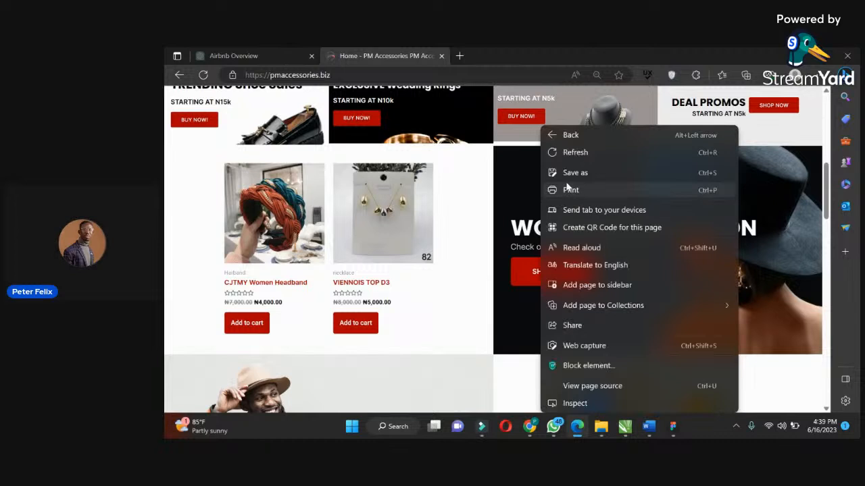
{"action": "left_click", "coordinate": [511, 184]}
{"action": "right_click", "coordinate": [706, 177]}
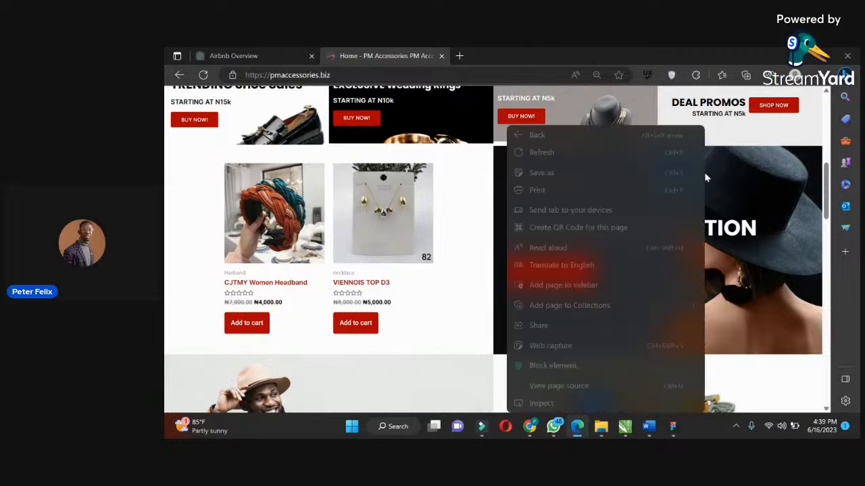
{"action": "left_click", "coordinate": [753, 175]}
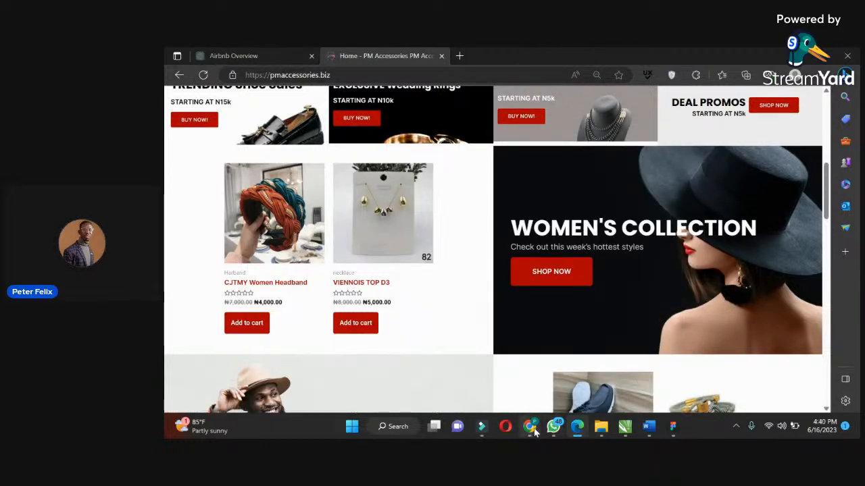
Switch back to Chrome and open the Freepik website in a new tab.
{"action": "mouse_move", "coordinate": [531, 427]}
{"action": "left_click", "coordinate": [498, 378]}
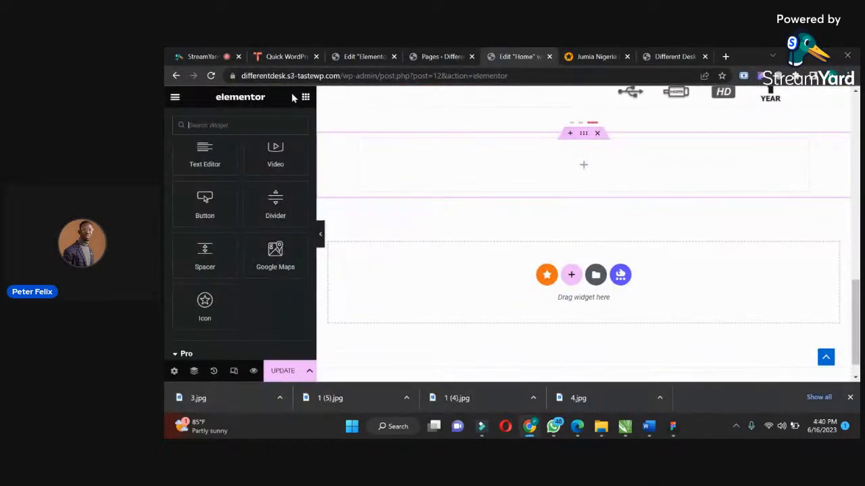
{"action": "left_click", "coordinate": [726, 56]}
{"action": "type", "text": "freepik"}
{"action": "key", "text": "Return"}
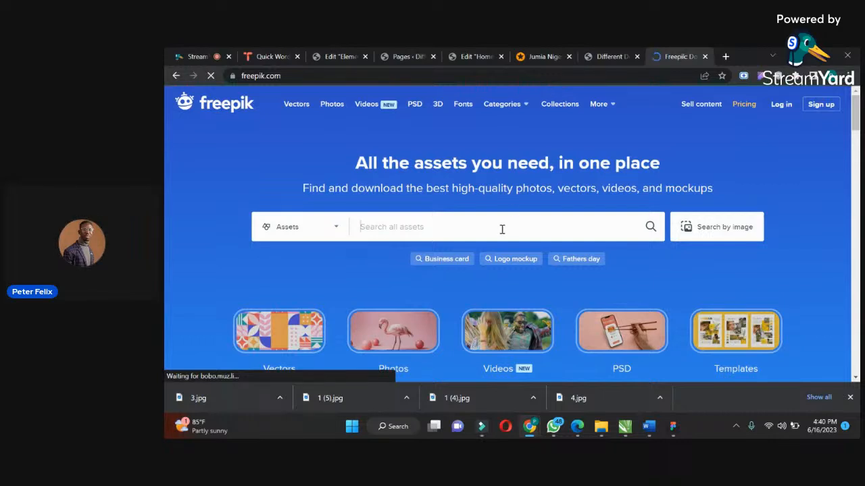
Search Freepik's assets for "wooconmerce".
{"action": "type", "text": "woo"}
{"action": "type", "text": "comerce"}
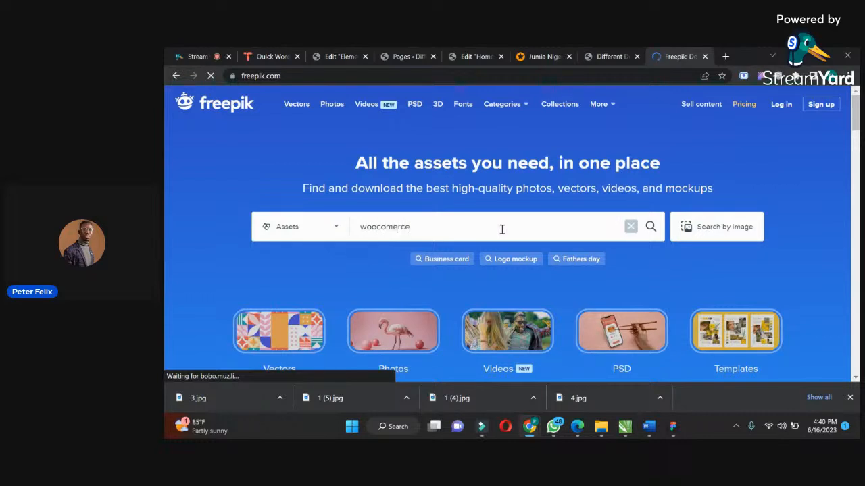
{"action": "left_click", "coordinate": [387, 226]}
{"action": "type", "text": "m"}
{"action": "key", "text": "Return"}
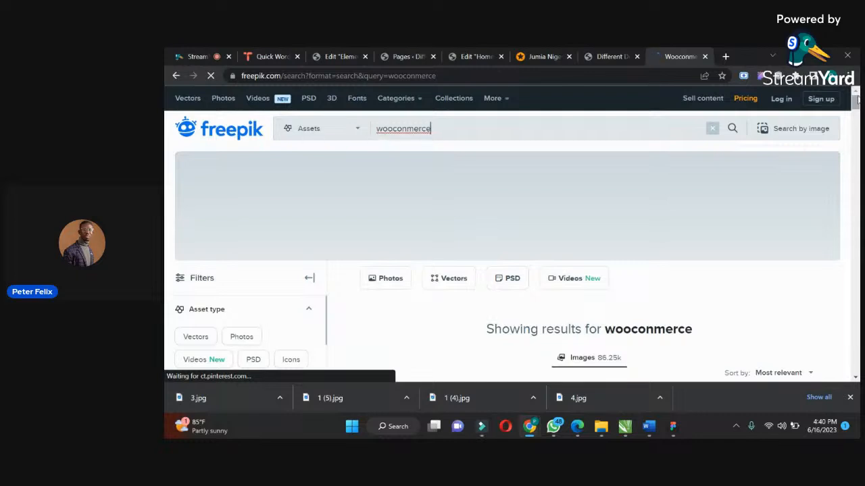
Browse the Freepik results and open the photo with the pink shopping bag.
{"action": "scroll", "coordinate": [856, 100], "scroll_direction": "down", "scroll_amount": 4}
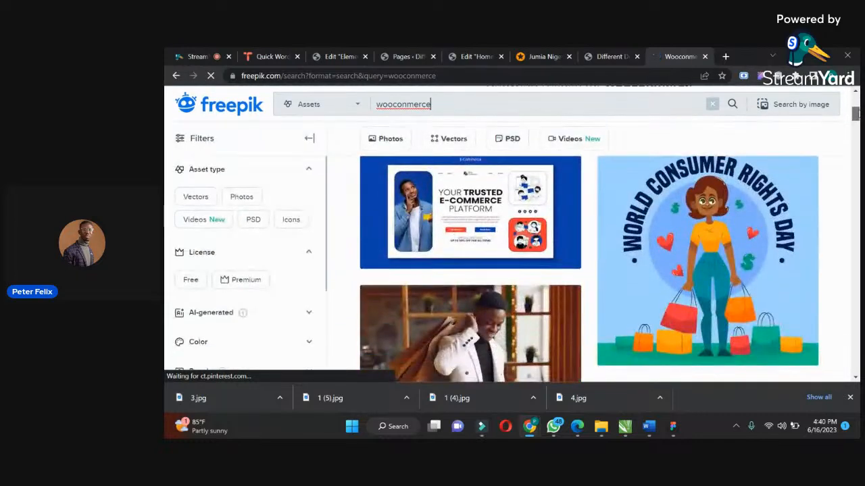
{"action": "left_click_drag", "start_coordinate": [857, 115], "coordinate": [857, 132]}
{"action": "left_click", "coordinate": [506, 228]}
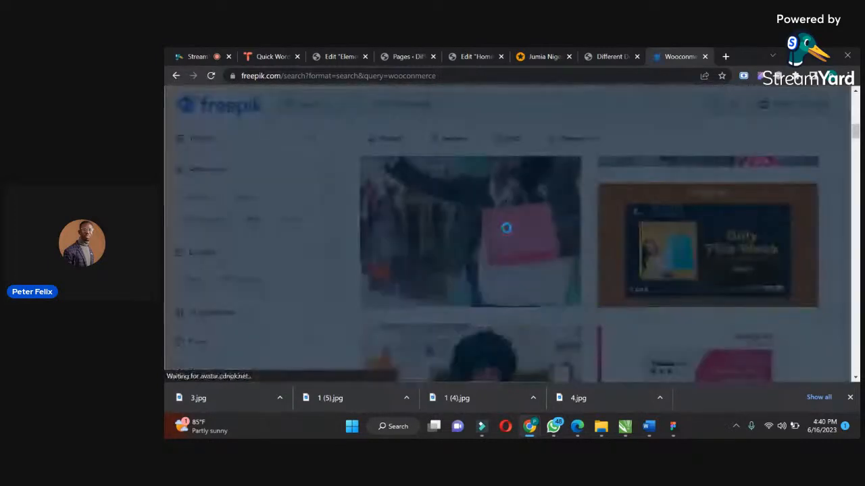